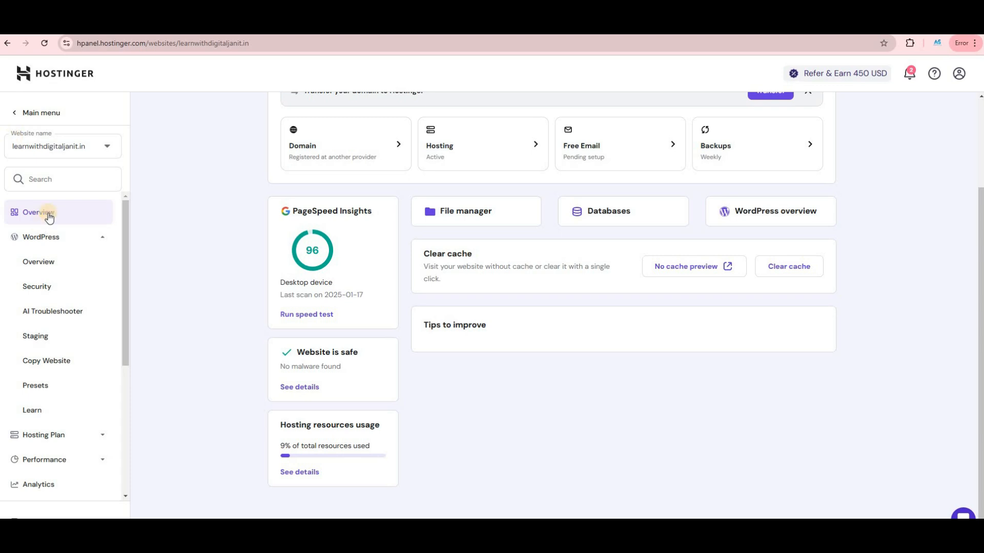
Exit the managed learnwithdigitaljanit.in account and return to your own Websites list
{"action": "left_click", "coordinate": [37, 235]}
{"action": "left_click", "coordinate": [41, 264]}
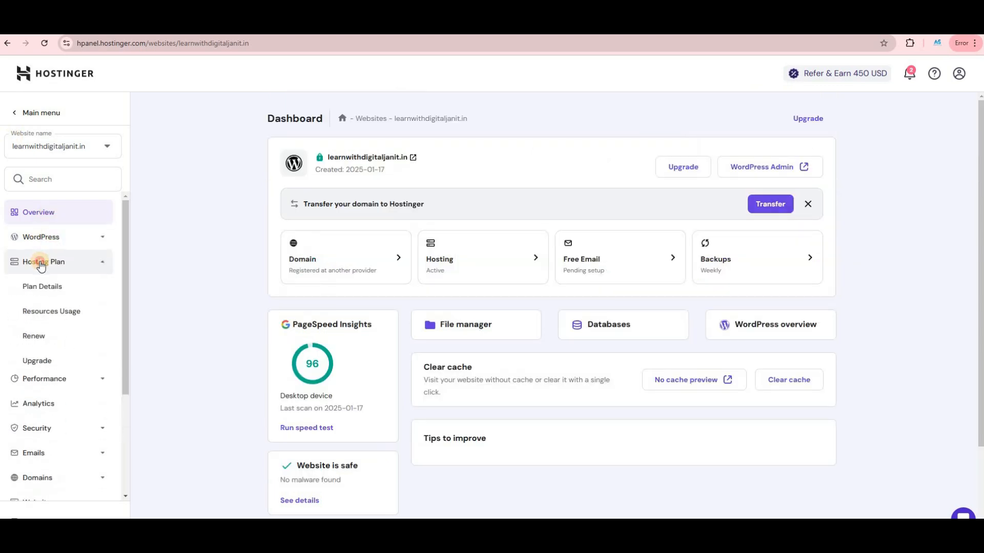
{"action": "left_click", "coordinate": [39, 237]}
{"action": "left_click", "coordinate": [14, 113]}
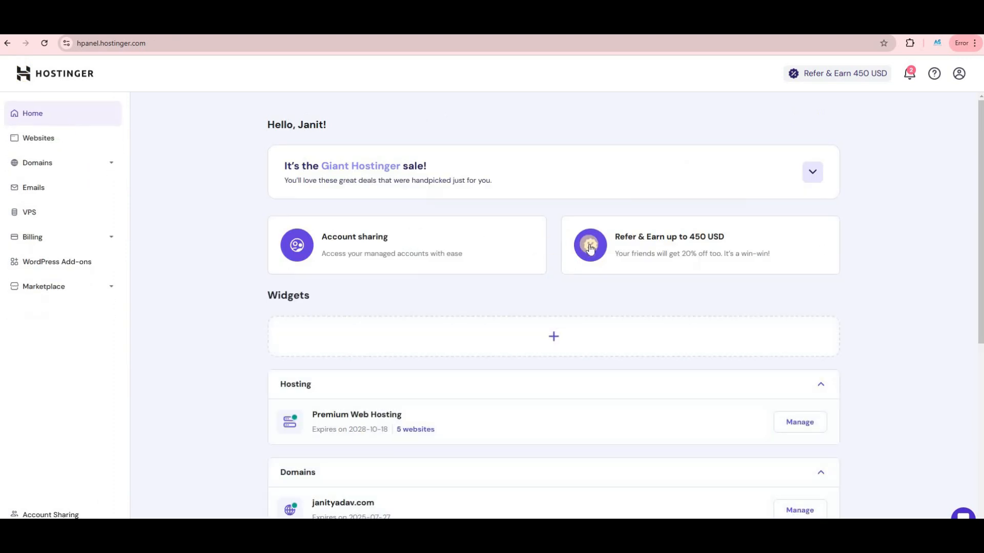
{"action": "left_click", "coordinate": [78, 146]}
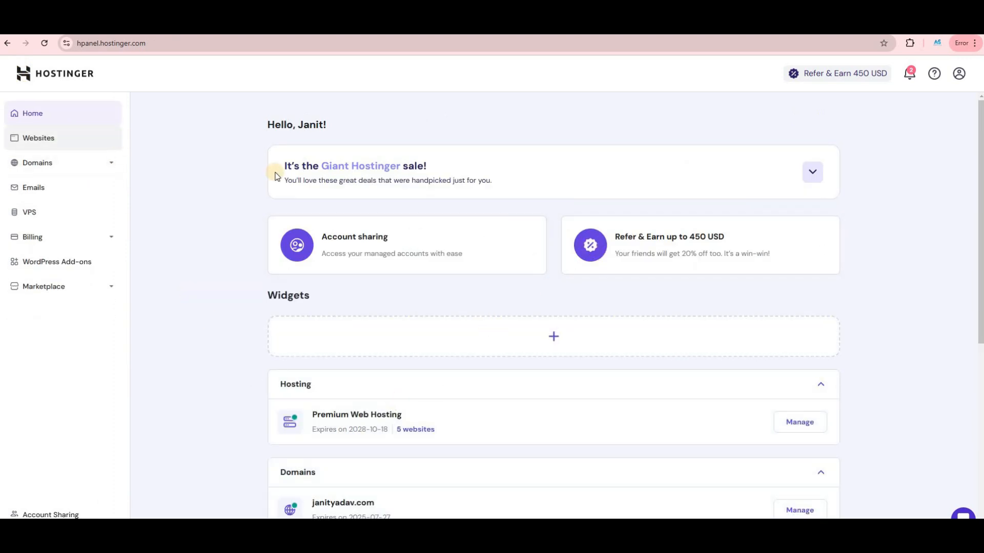
{"action": "left_click", "coordinate": [755, 282]}
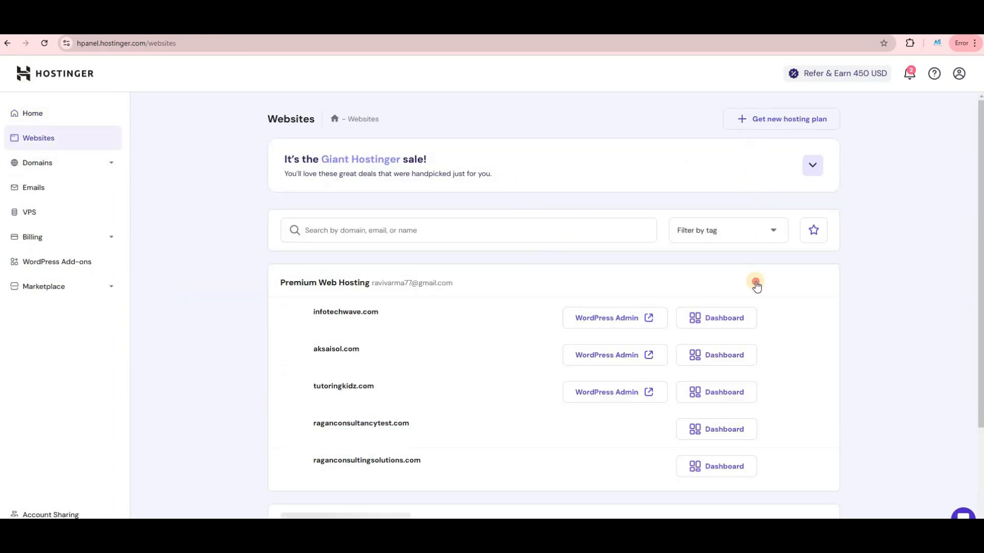
{"action": "left_click", "coordinate": [702, 322]}
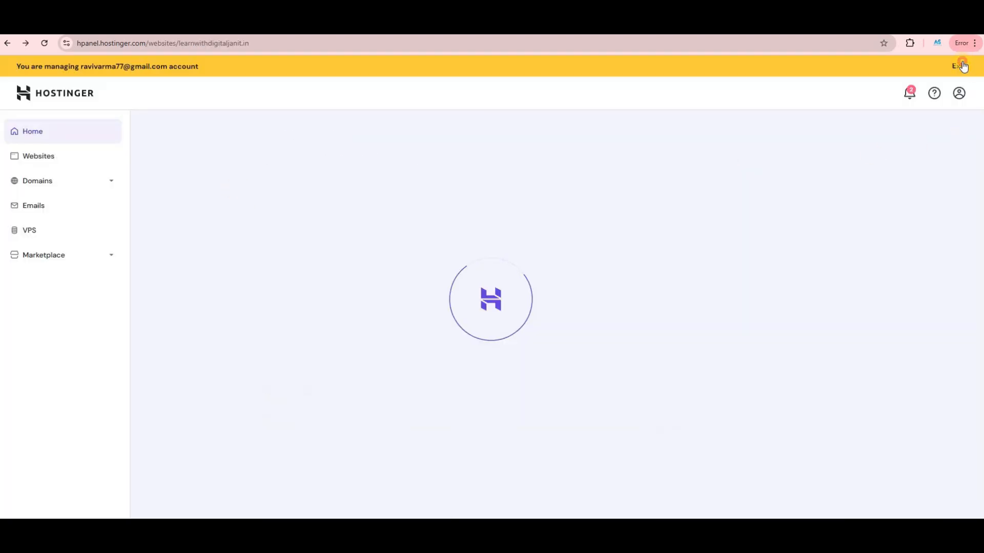
{"action": "left_click", "coordinate": [962, 66]}
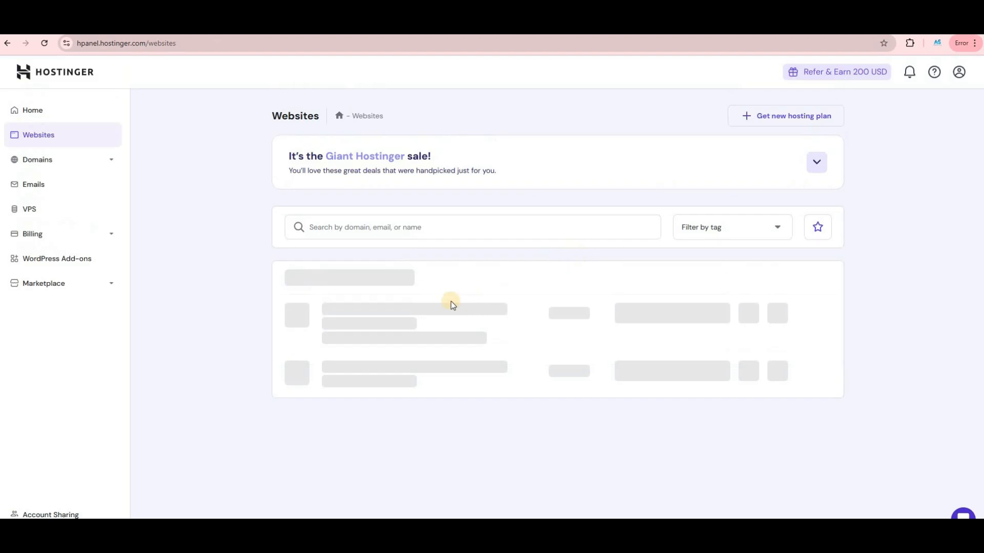
Confirm the WordPress login details and choose Portfolio as the website type
{"action": "scroll", "coordinate": [711, 368], "scroll_direction": "down", "scroll_amount": 5}
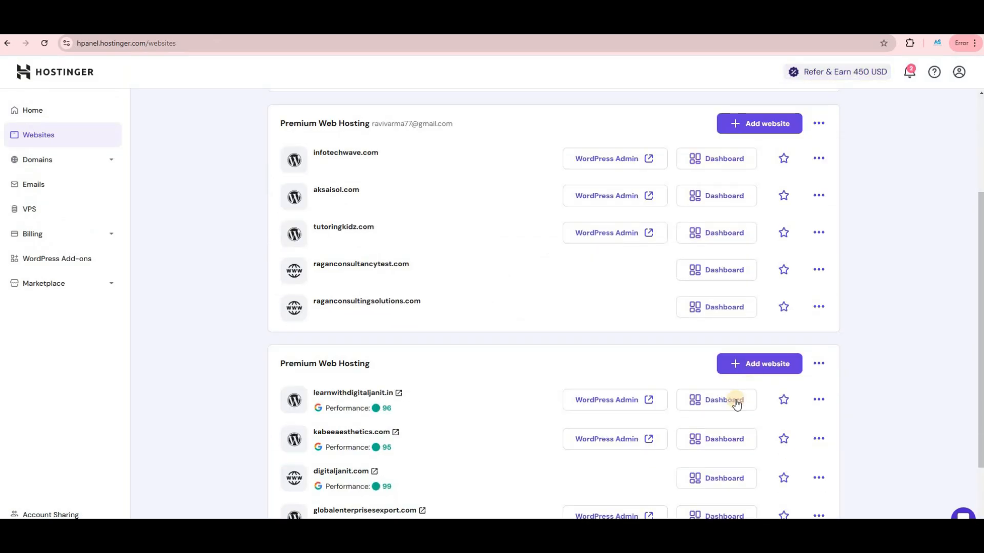
{"action": "scroll", "coordinate": [253, 290], "scroll_direction": "down", "scroll_amount": 2}
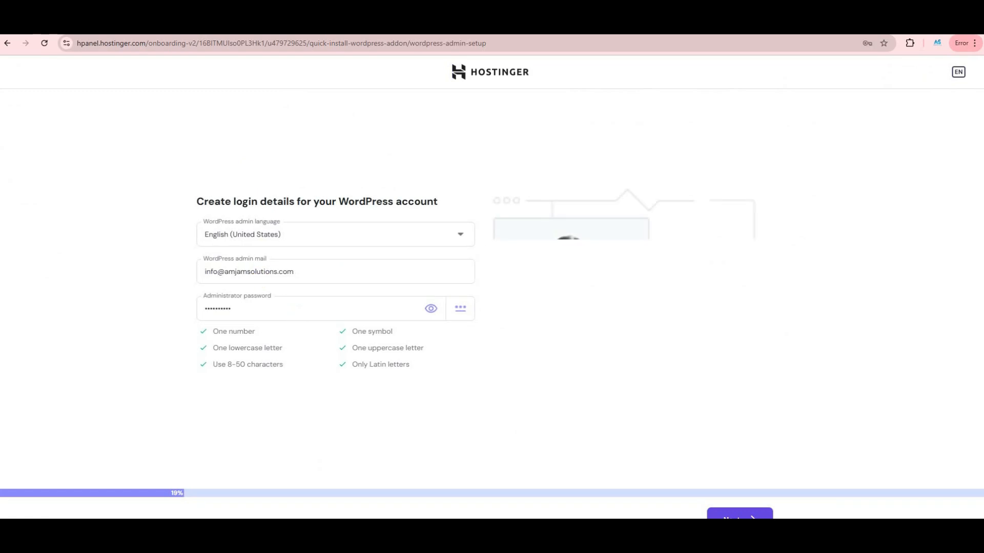
{"action": "left_click", "coordinate": [740, 515]}
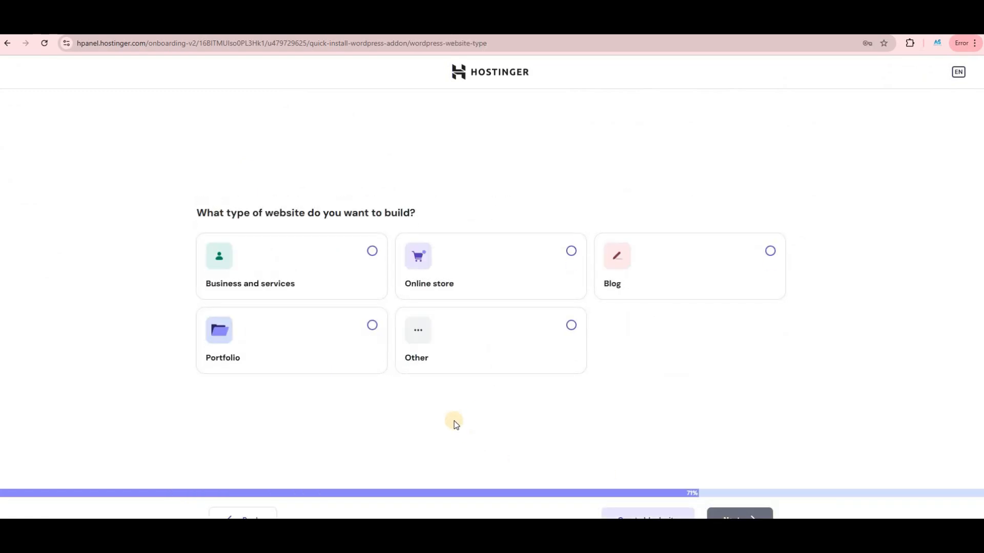
{"action": "left_click", "coordinate": [338, 368]}
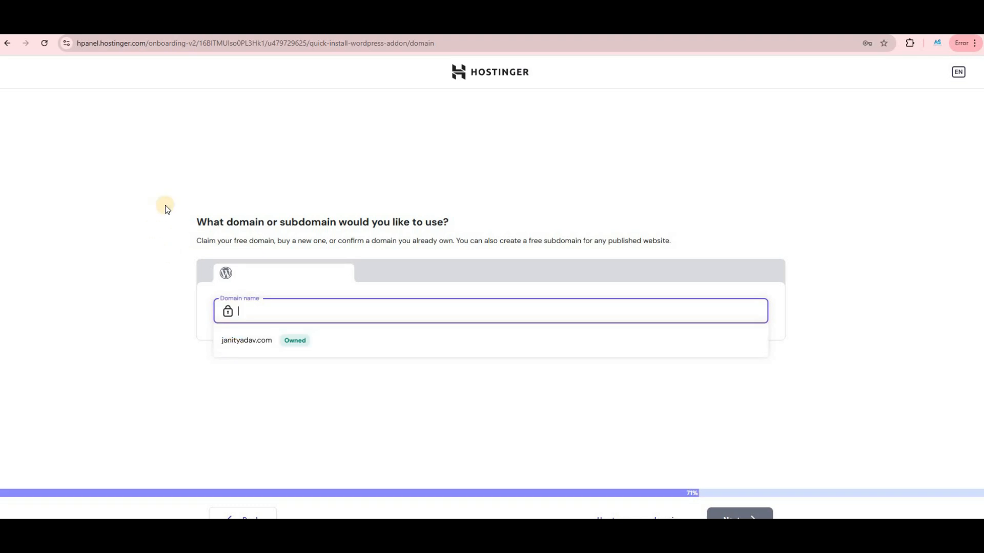
{"action": "key", "text": "alt+Tab"}
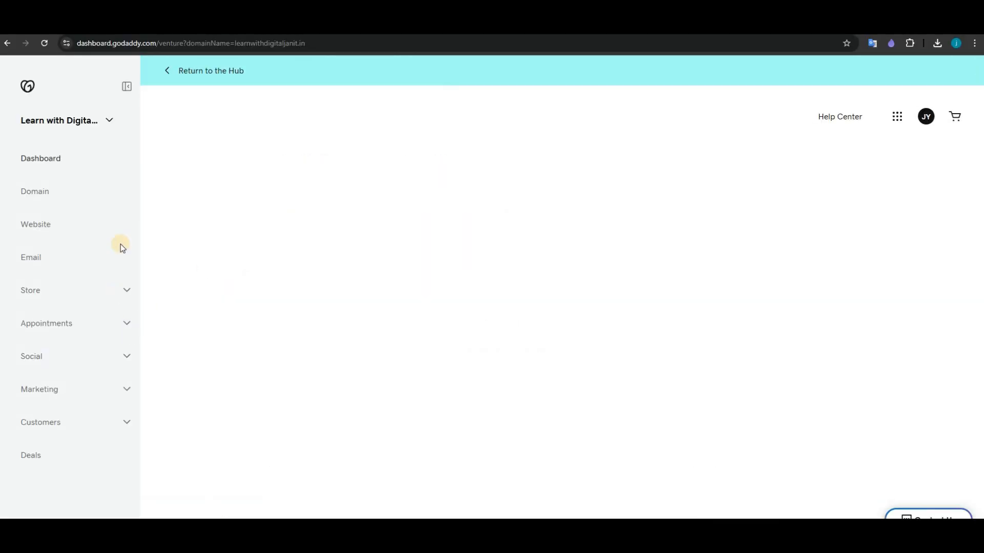
{"action": "left_click", "coordinate": [46, 128]}
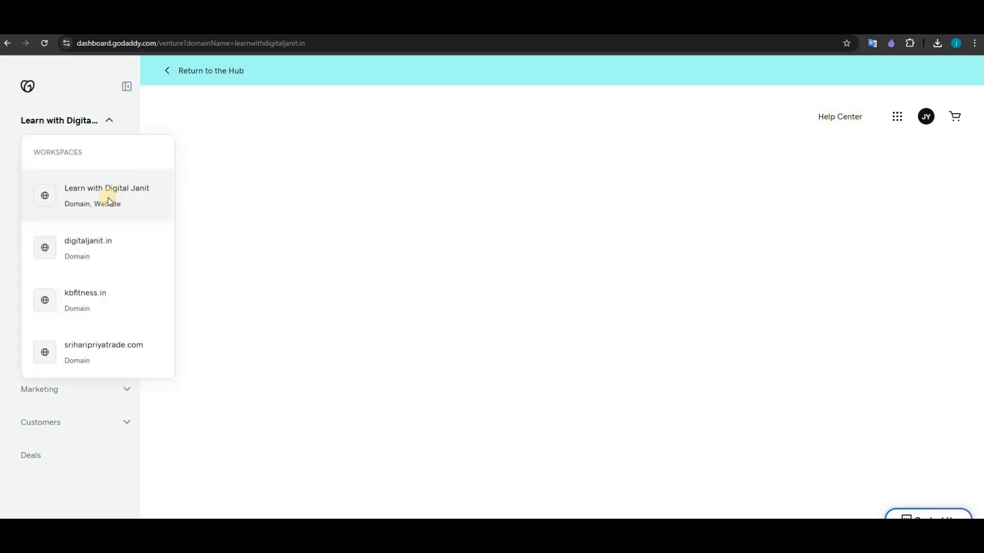
{"action": "key", "text": "alt+Tab"}
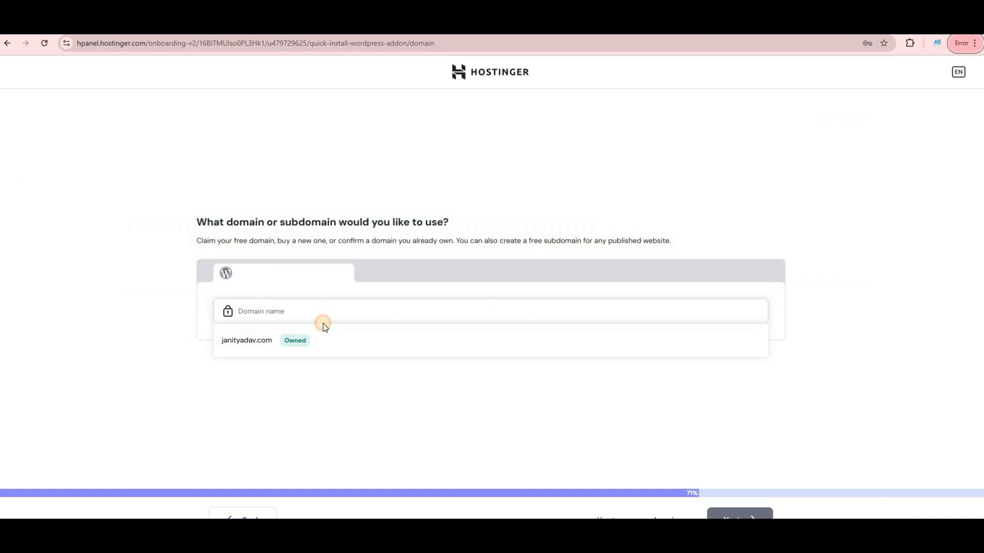
{"action": "left_click", "coordinate": [323, 322]}
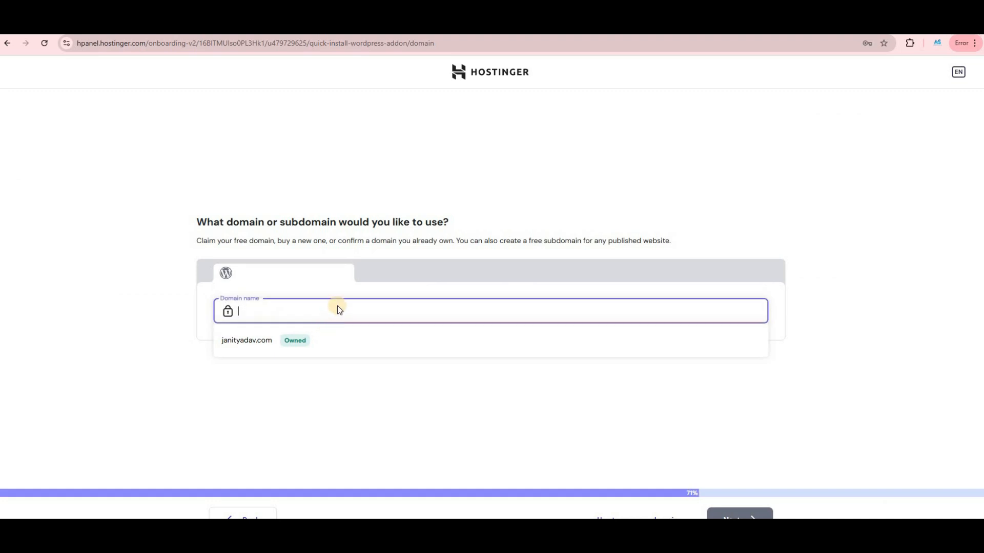
{"action": "key", "text": "alt+Tab"}
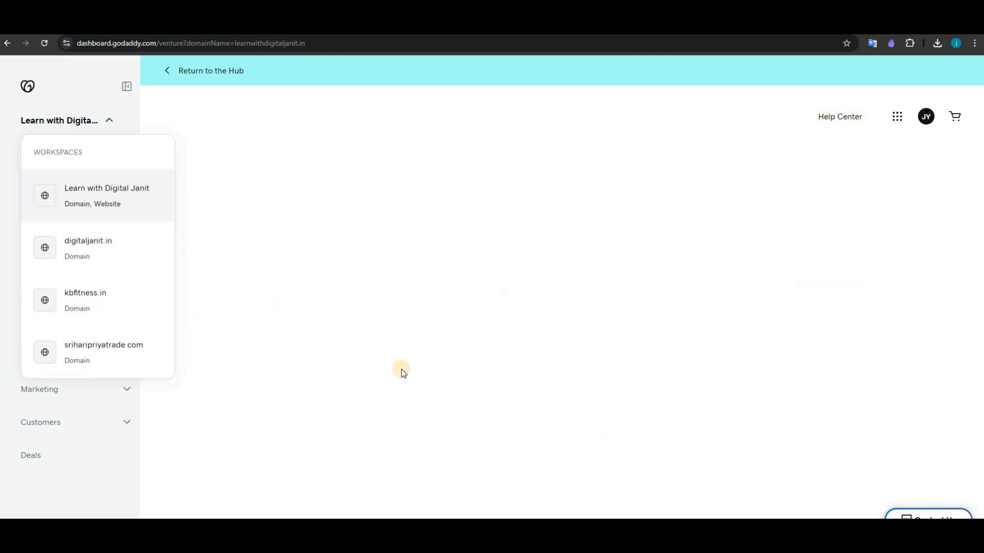
{"action": "key", "text": "alt+Tab"}
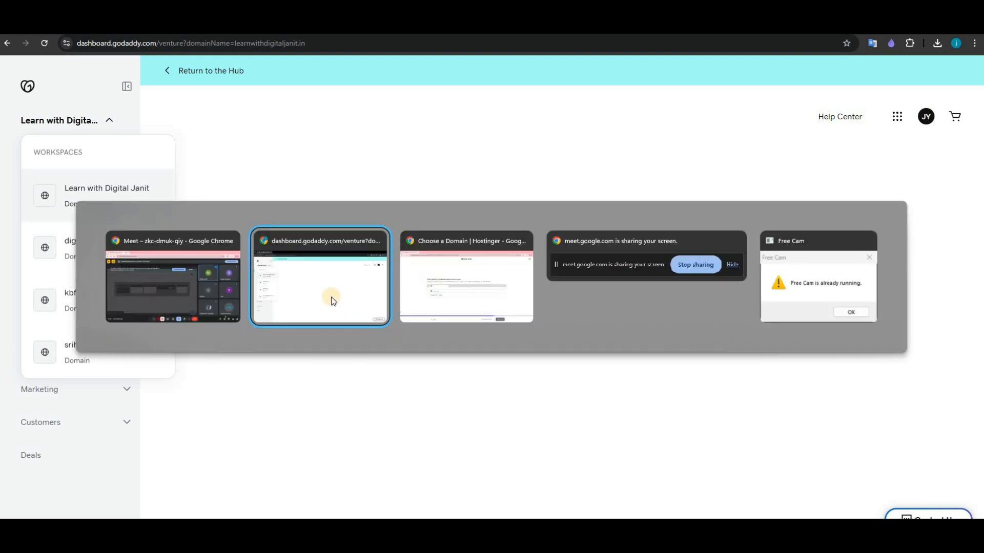
{"action": "key", "text": "alt+Tab"}
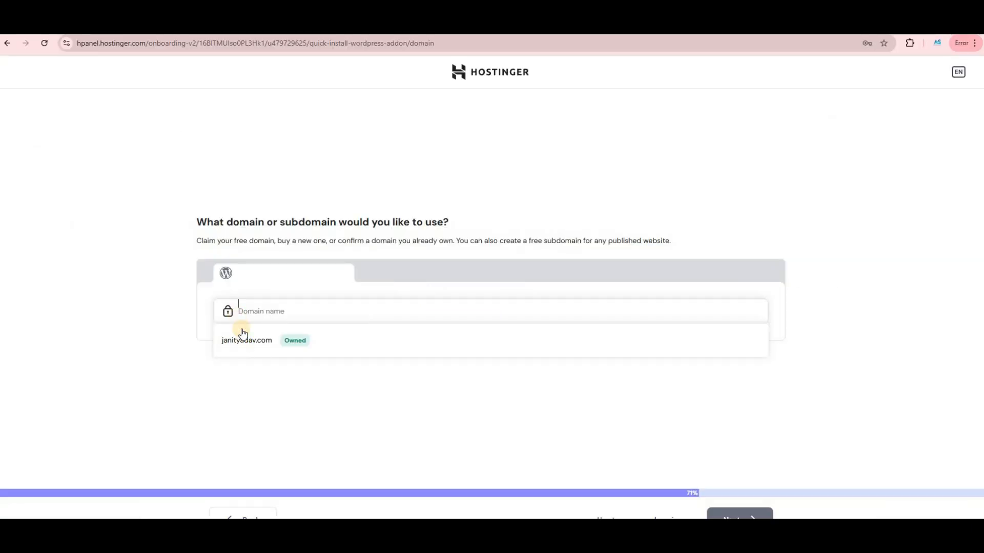
{"action": "left_click", "coordinate": [300, 312]}
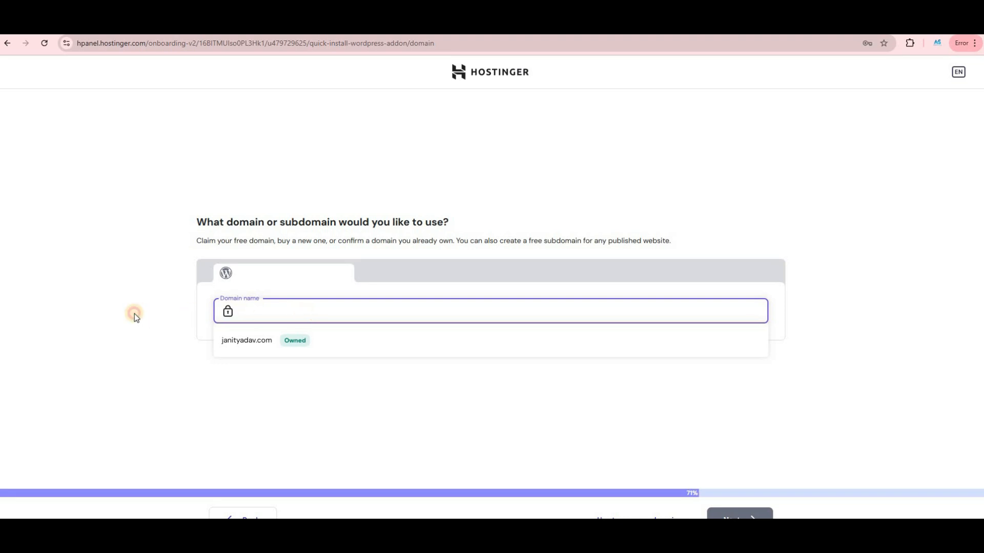
{"action": "left_click", "coordinate": [153, 304]}
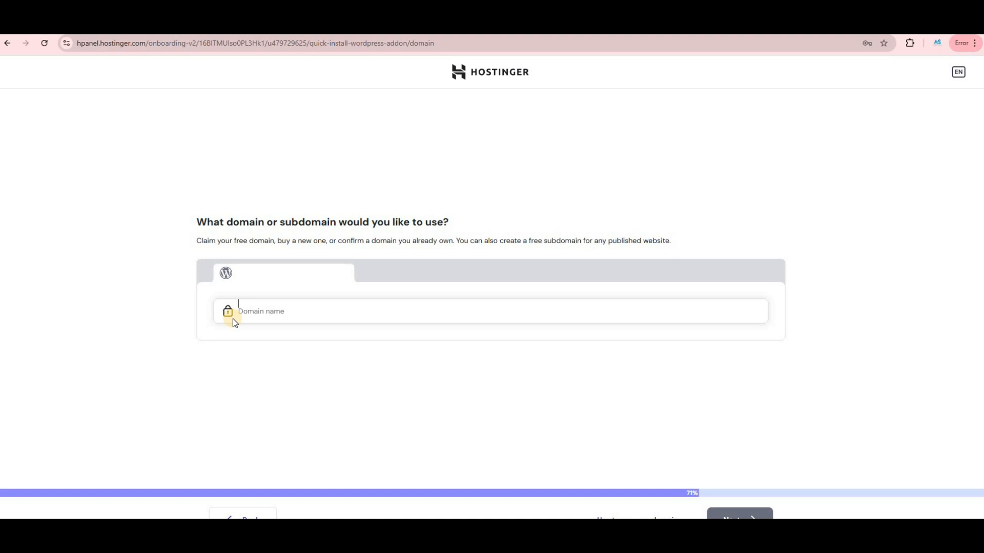
{"action": "left_click", "coordinate": [236, 317]}
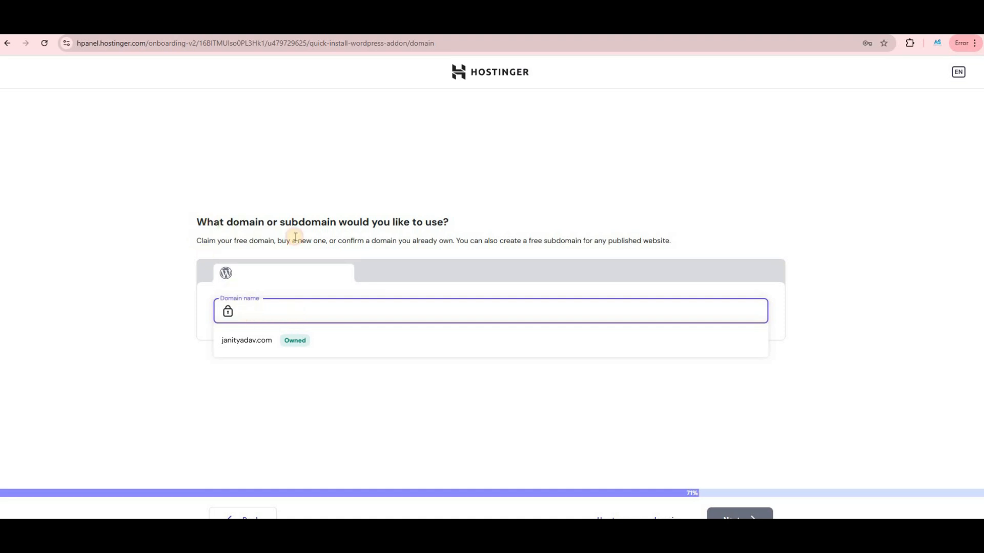
{"action": "left_click", "coordinate": [317, 258]}
{"action": "double_click", "coordinate": [317, 257]}
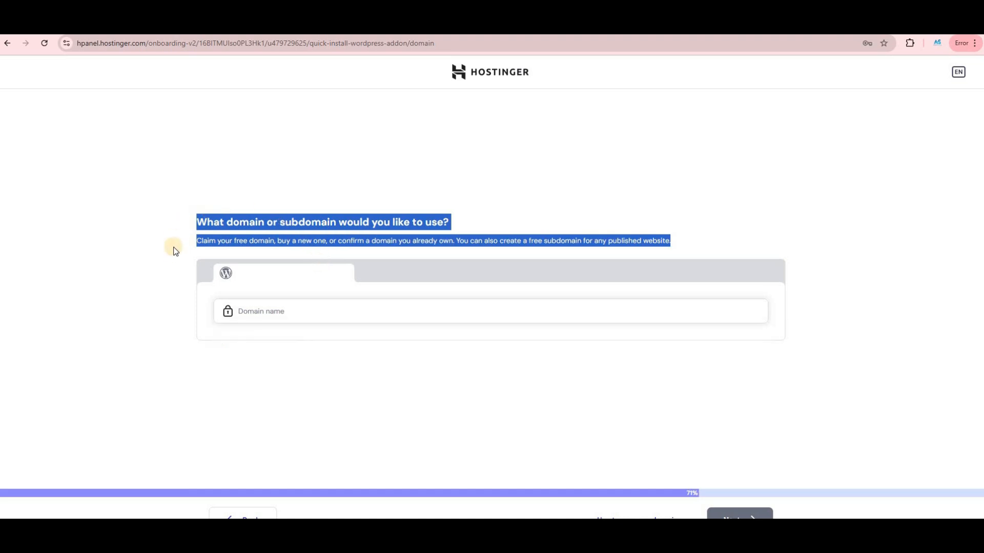
Switch to the GoDaddy dashboard window showing the domain workspaces
{"action": "key", "text": "alt+Tab"}
{"action": "key", "text": "alt+Tab"}
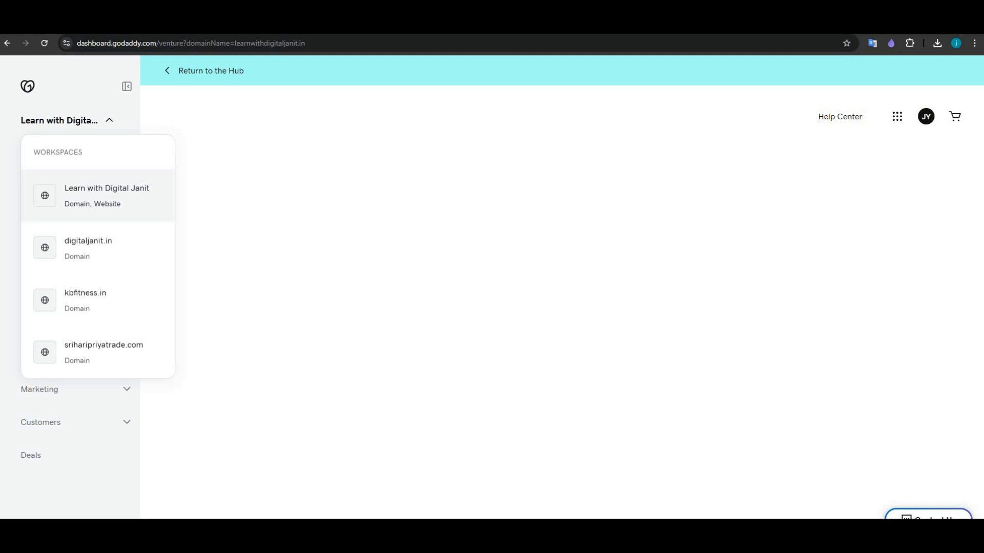
Dismiss the widgets panel and GoDaddy workspace list, then focus Hostinger's Domain name field
{"action": "key", "text": "super+w"}
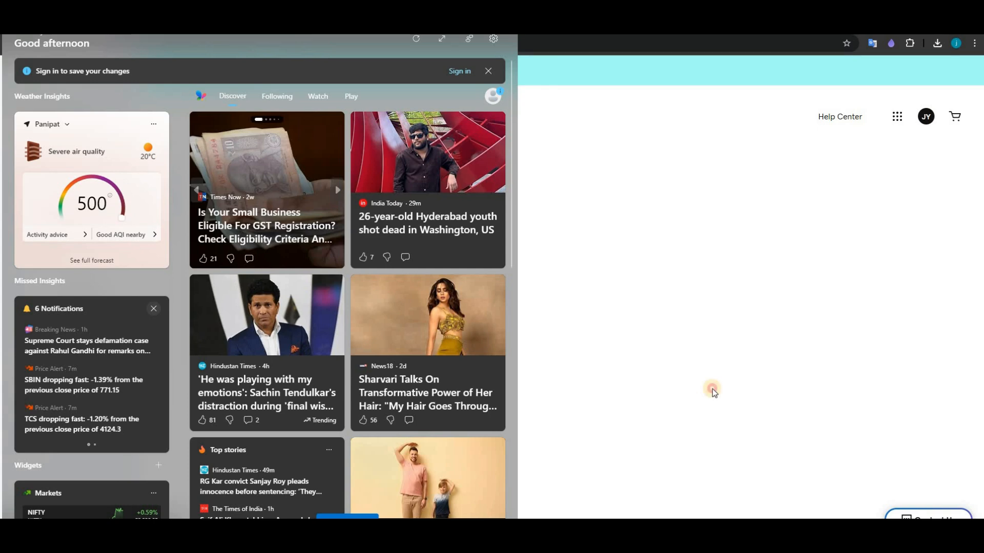
{"action": "left_click", "coordinate": [617, 360]}
{"action": "left_click", "coordinate": [83, 122]}
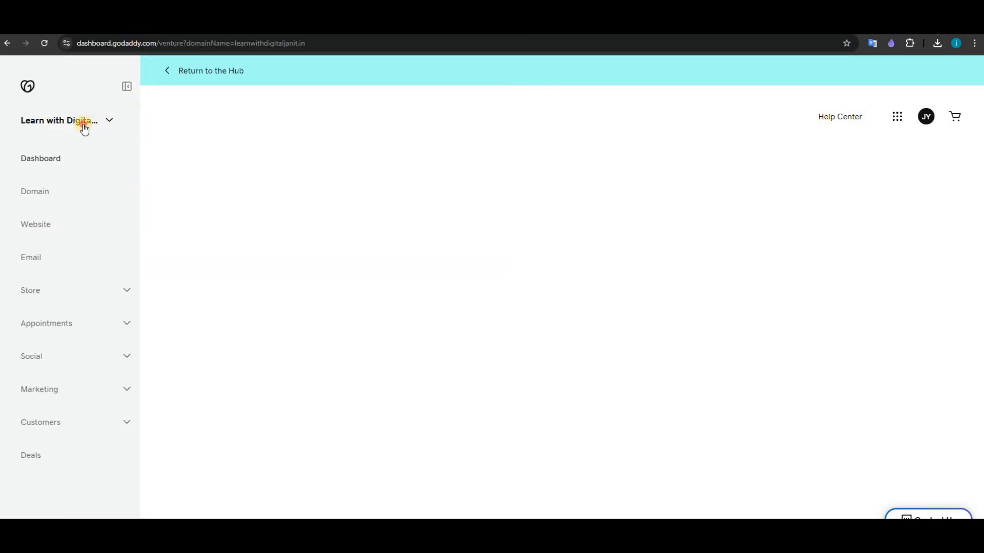
{"action": "left_click", "coordinate": [68, 172]}
{"action": "key", "text": "alt+Tab"}
{"action": "key", "text": "alt+Tab"}
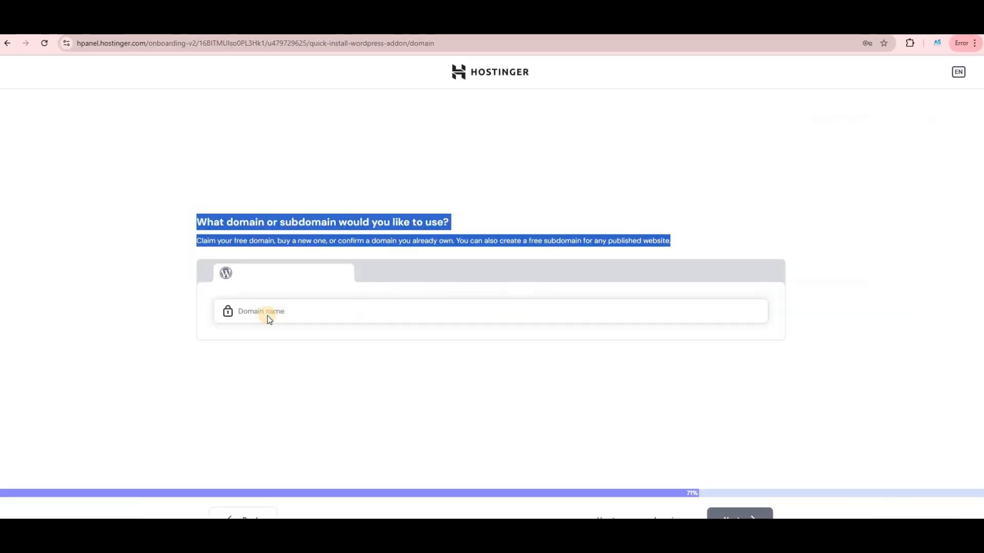
{"action": "left_click", "coordinate": [269, 318]}
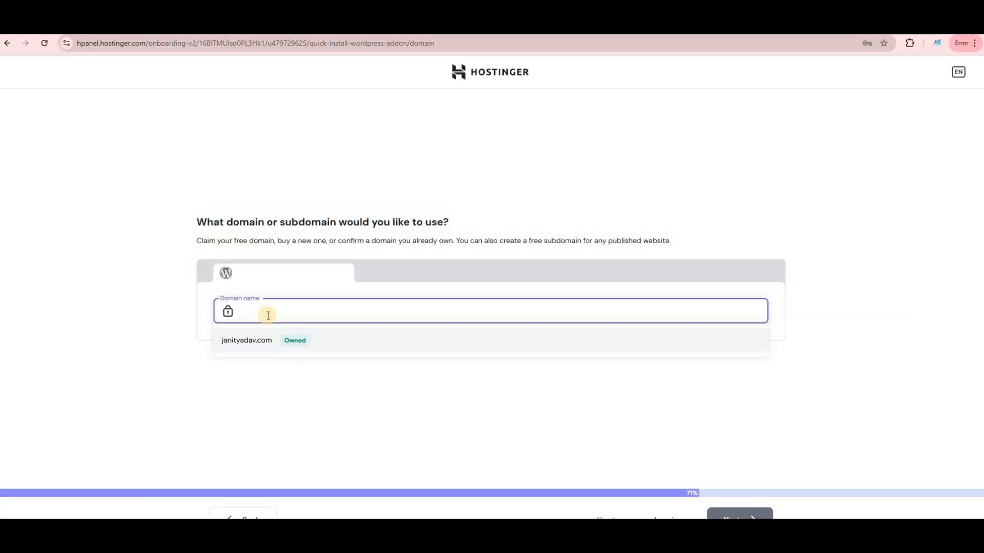
Enter learnwithdj.com as the domain, continue, and cancel the billing-period dialog
{"action": "type", "text": "learnwith"}
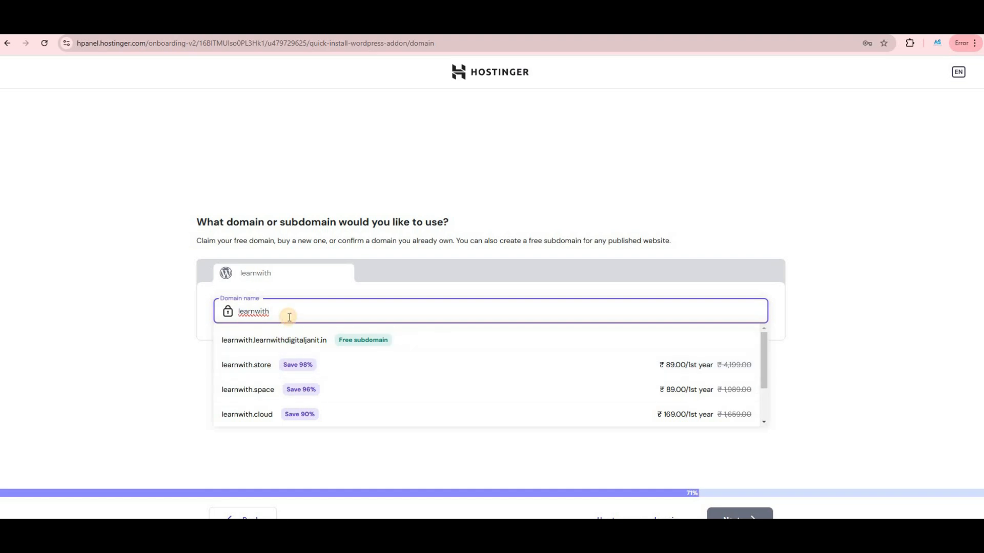
{"action": "type", "text": "dj.com"}
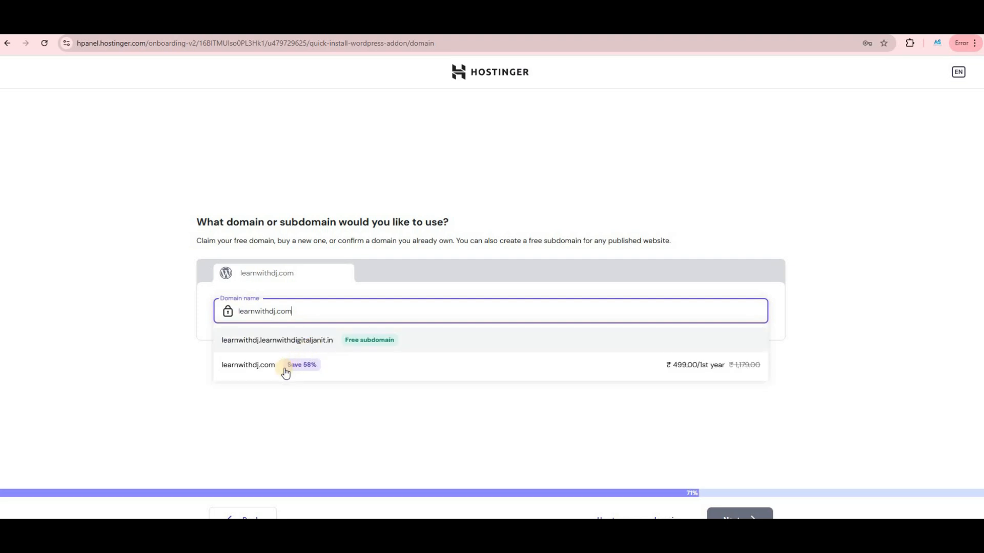
{"action": "left_click", "coordinate": [282, 372]}
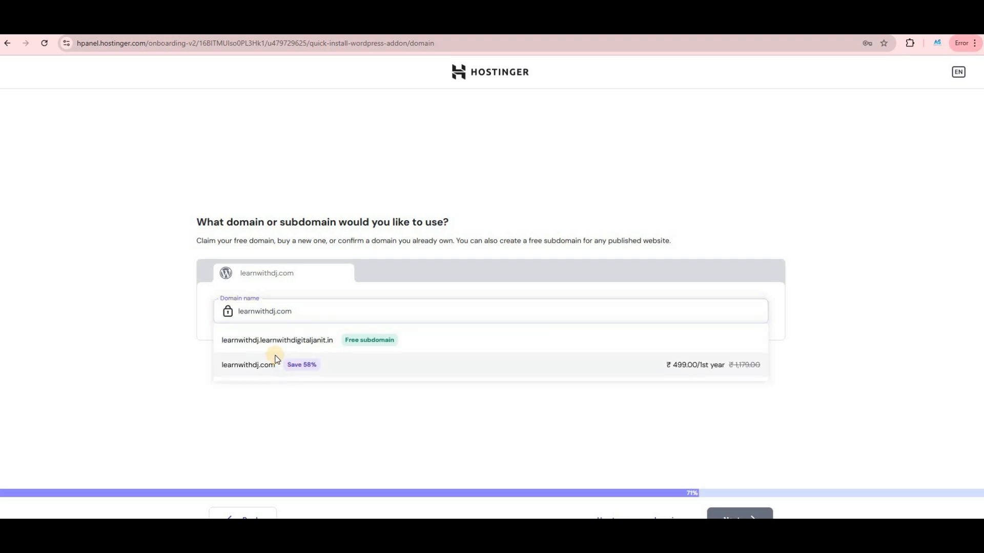
{"action": "left_click", "coordinate": [740, 515]}
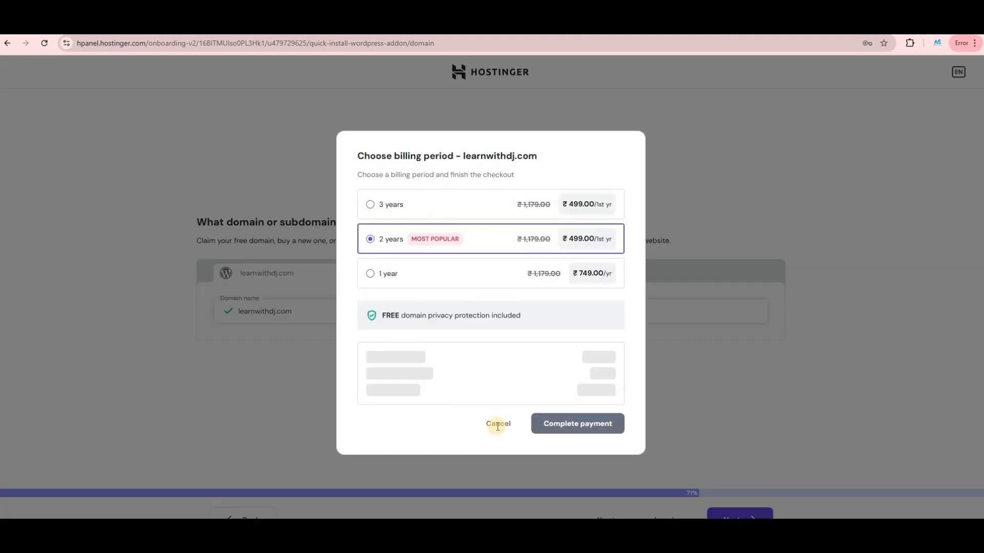
{"action": "left_click", "coordinate": [499, 488]}
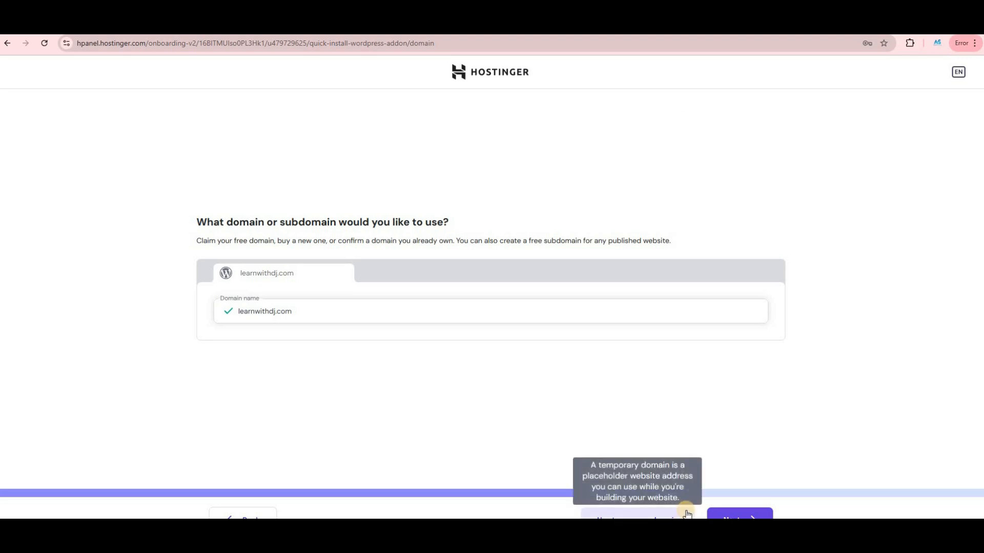
Clear the Domain name field, close the domain suggestions, and zoom in on the page
{"action": "left_click", "coordinate": [363, 313]}
{"action": "double_click", "coordinate": [312, 322]}
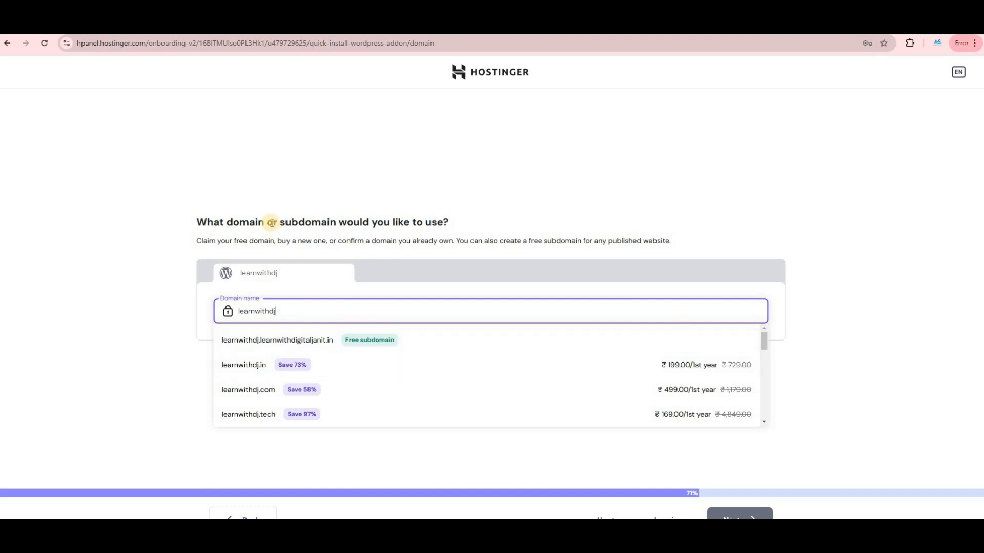
{"action": "left_click", "coordinate": [202, 138]}
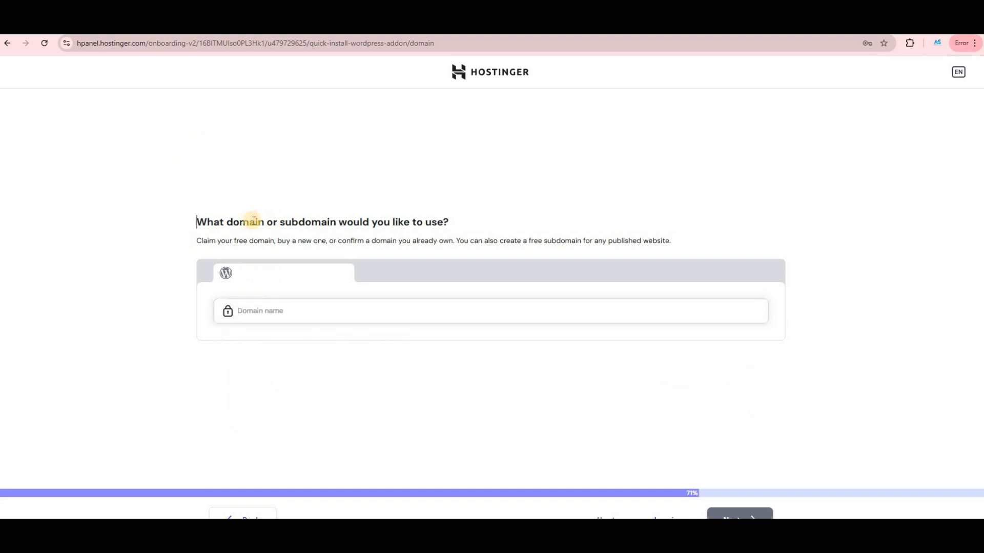
{"action": "left_click_drag", "start_coordinate": [221, 241], "coordinate": [434, 246]}
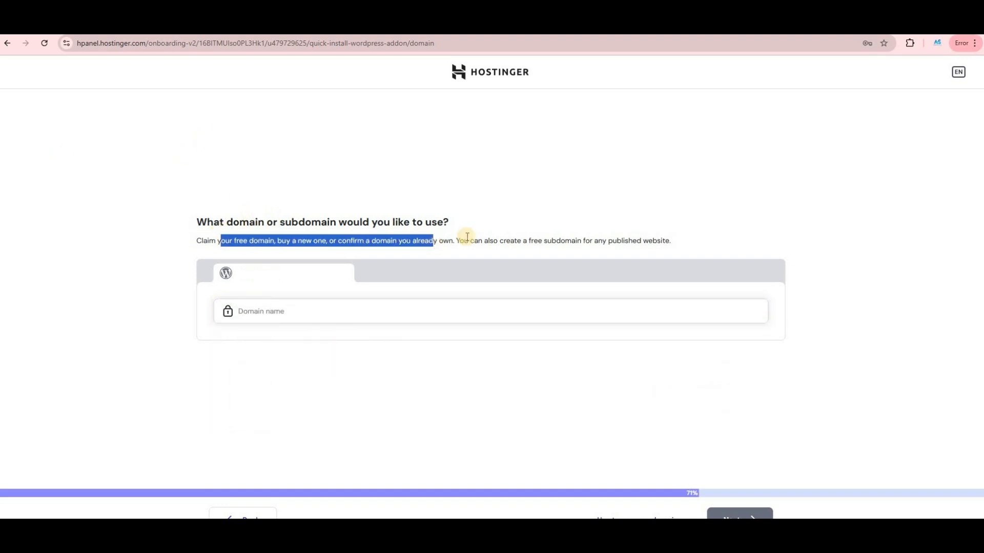
{"action": "key", "text": "ctrl+plus"}
{"action": "key", "text": "ctrl+plus"}
{"action": "key", "text": "ctrl+plus"}
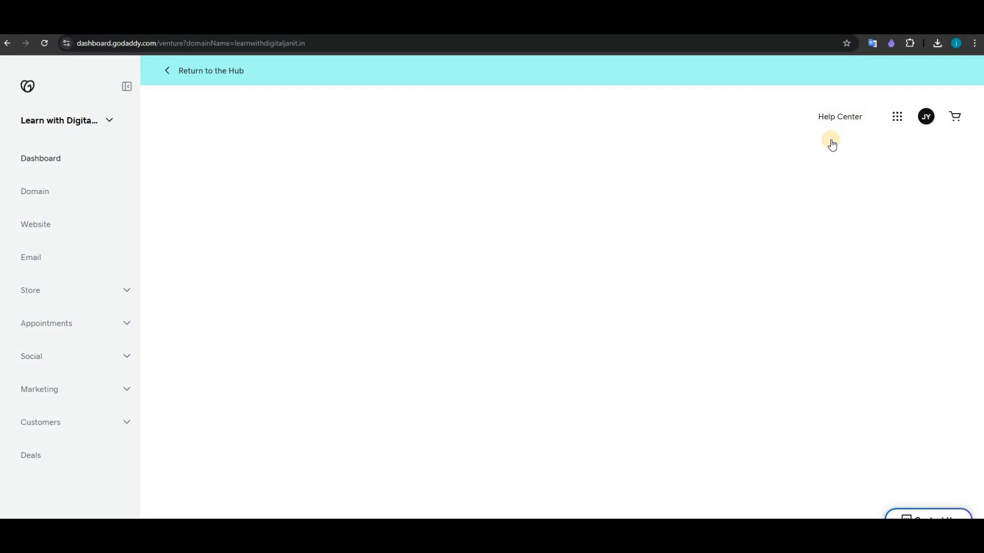
Open GoDaddy's owned domains list and choose Manage for learnwithdigitaljanit.in
{"action": "key", "text": "ctrl+plus"}
{"action": "key", "text": "ctrl+plus"}
{"action": "key", "text": "ctrl+minus"}
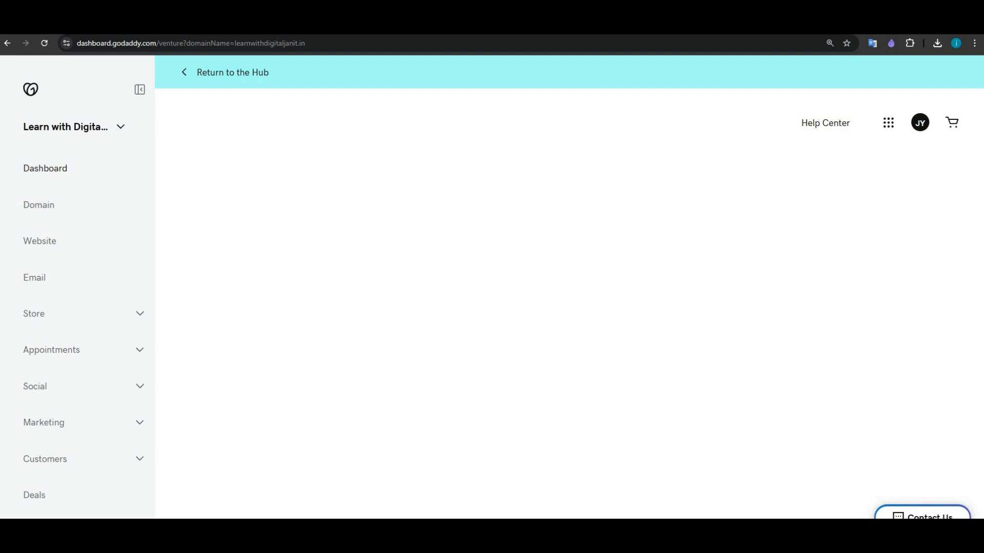
{"action": "left_click", "coordinate": [110, 218]}
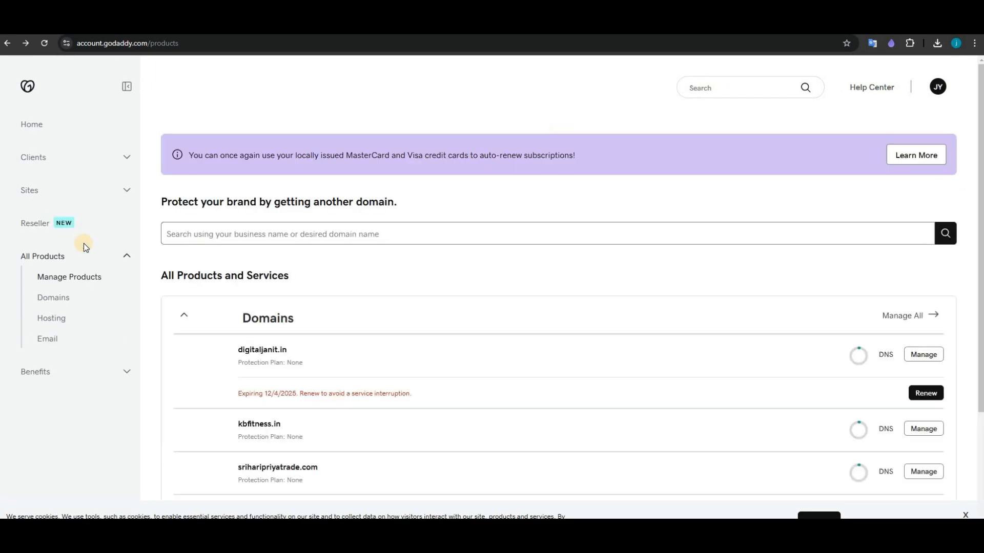
{"action": "scroll", "coordinate": [208, 347], "scroll_direction": "down", "scroll_amount": 4}
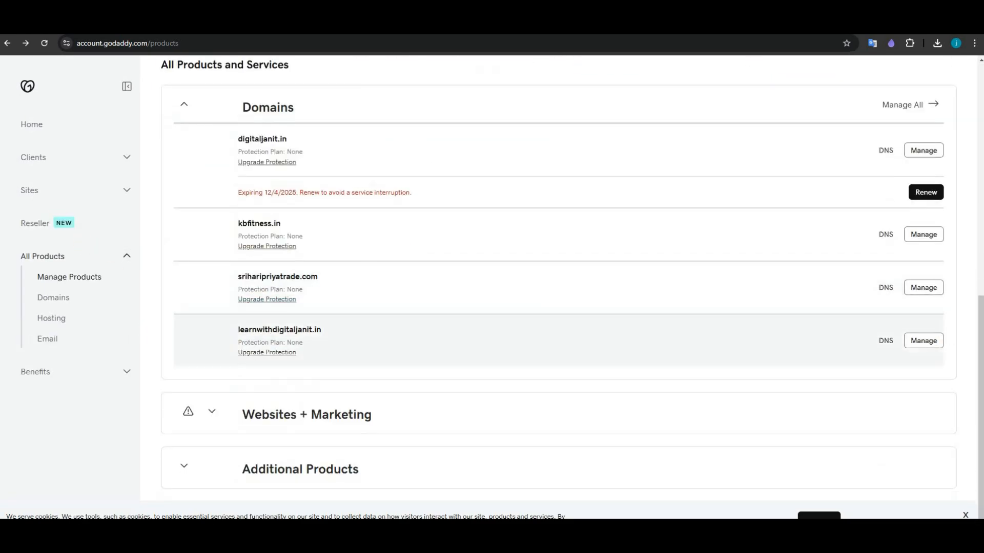
{"action": "left_click", "coordinate": [916, 349]}
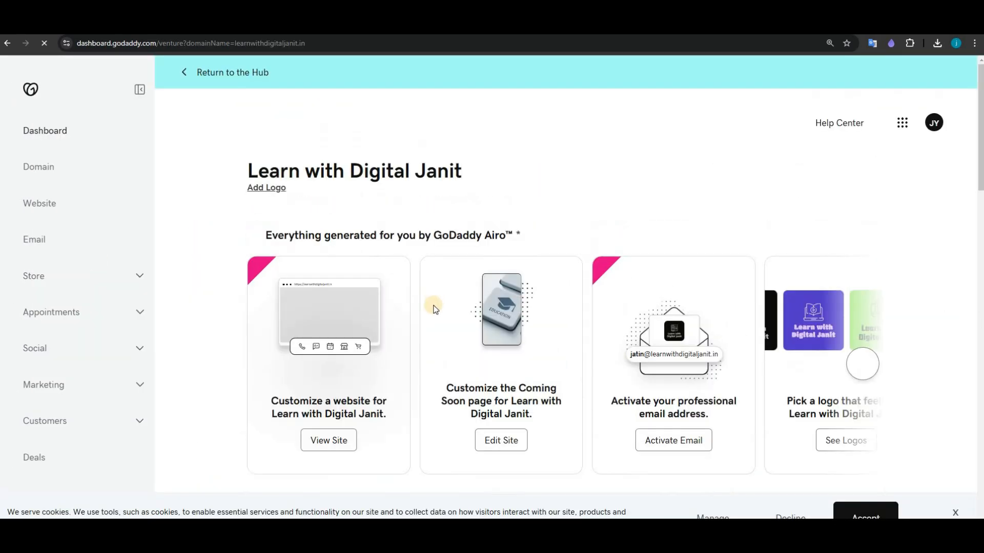
Open Manage Domain from Quick Links to show the domain's settings overview
{"action": "scroll", "coordinate": [433, 305], "scroll_direction": "down", "scroll_amount": 5}
{"action": "scroll", "coordinate": [355, 303], "scroll_direction": "down", "scroll_amount": 1}
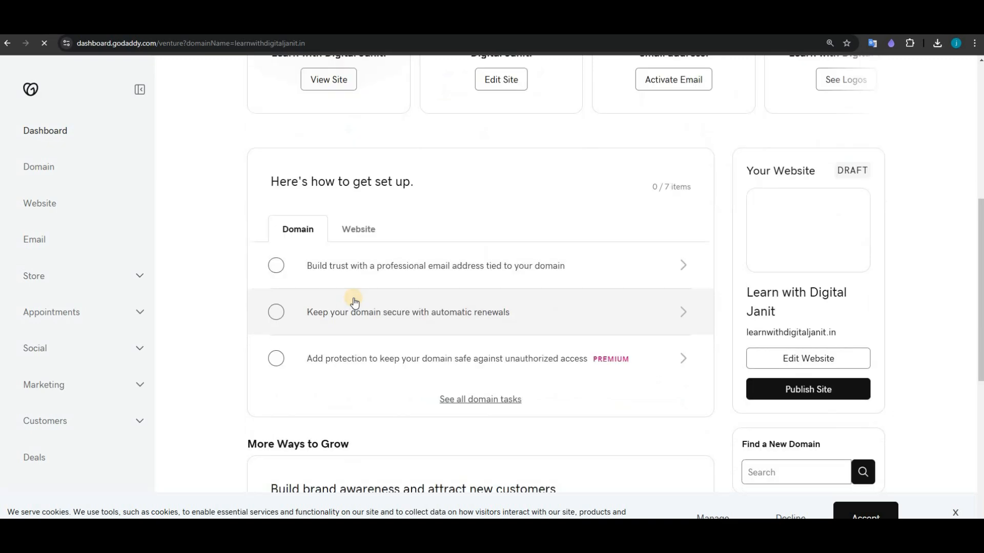
{"action": "scroll", "coordinate": [354, 303], "scroll_direction": "up", "scroll_amount": 7}
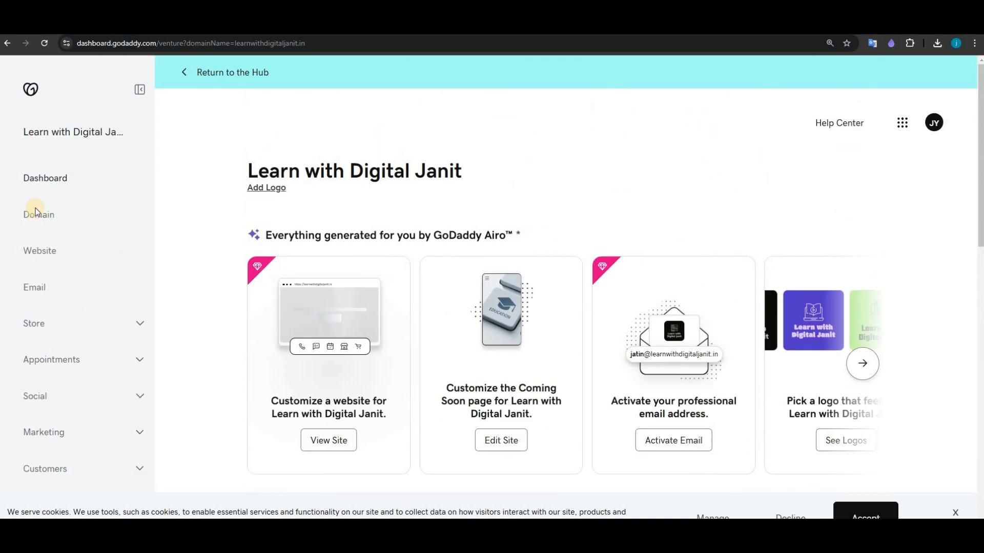
{"action": "scroll", "coordinate": [409, 308], "scroll_direction": "down", "scroll_amount": 14}
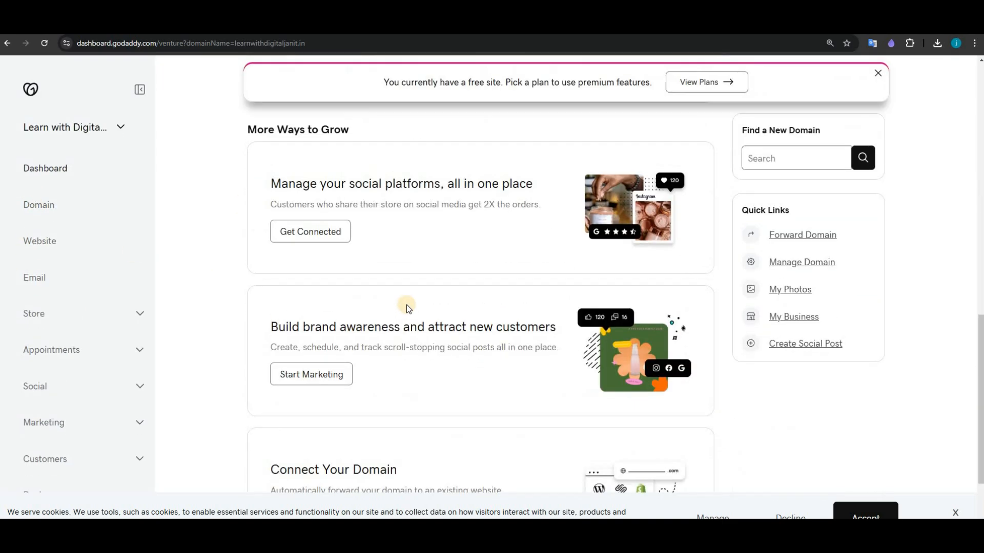
{"action": "scroll", "coordinate": [784, 377], "scroll_direction": "up", "scroll_amount": 2}
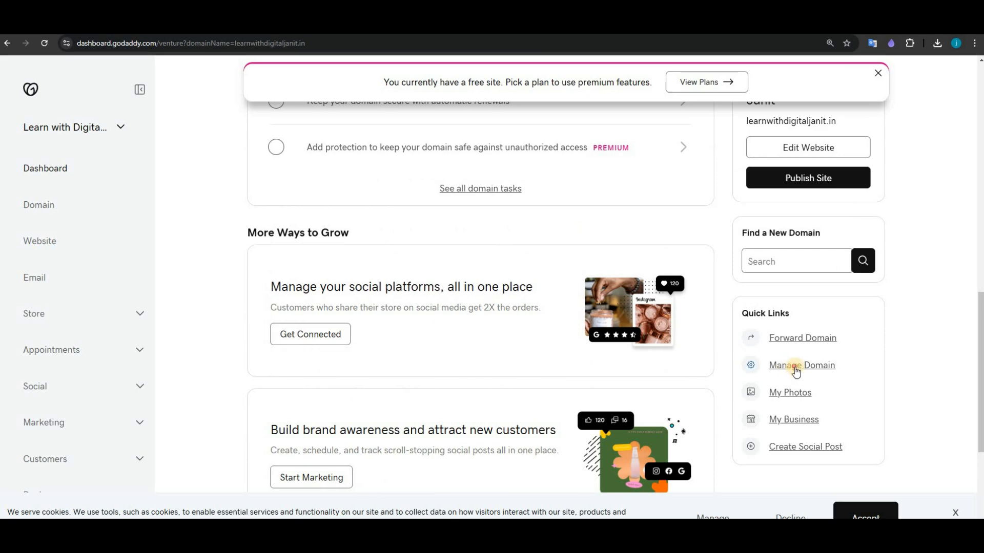
{"action": "left_click", "coordinate": [784, 370]}
{"action": "scroll", "coordinate": [728, 400], "scroll_direction": "down", "scroll_amount": 5}
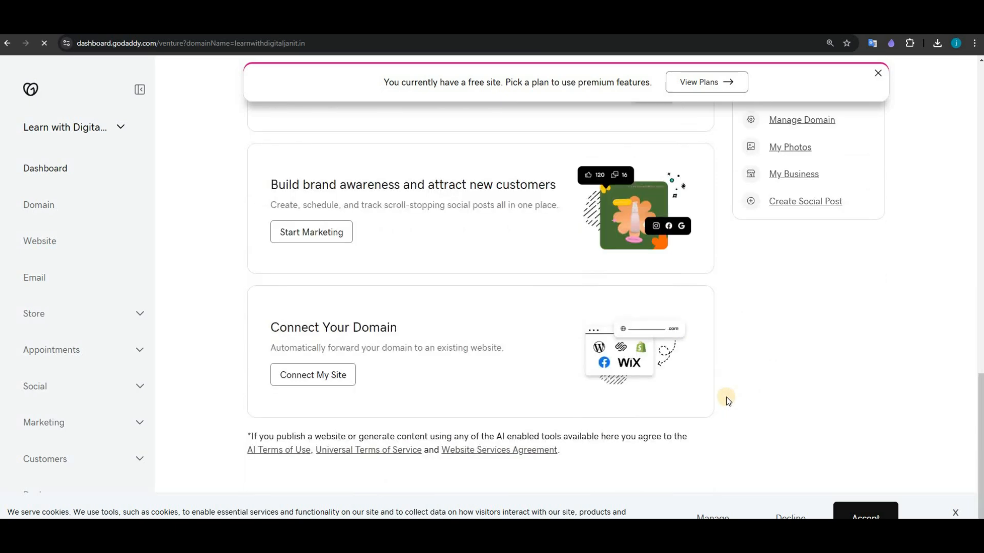
{"action": "scroll", "coordinate": [666, 359], "scroll_direction": "up", "scroll_amount": 7}
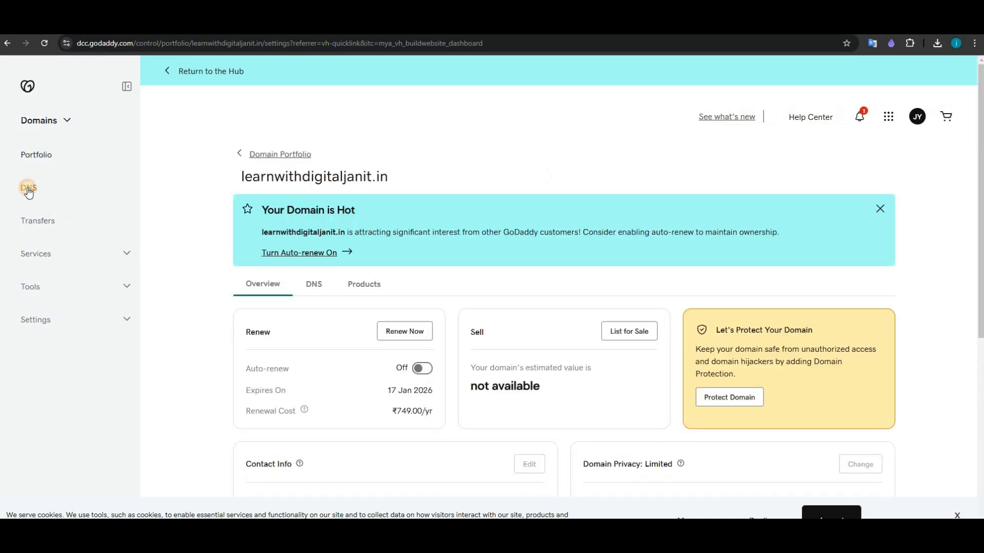
Open the domain's DNS tab and its Nameservers sub-tab
{"action": "scroll", "coordinate": [428, 306], "scroll_direction": "down", "scroll_amount": 6}
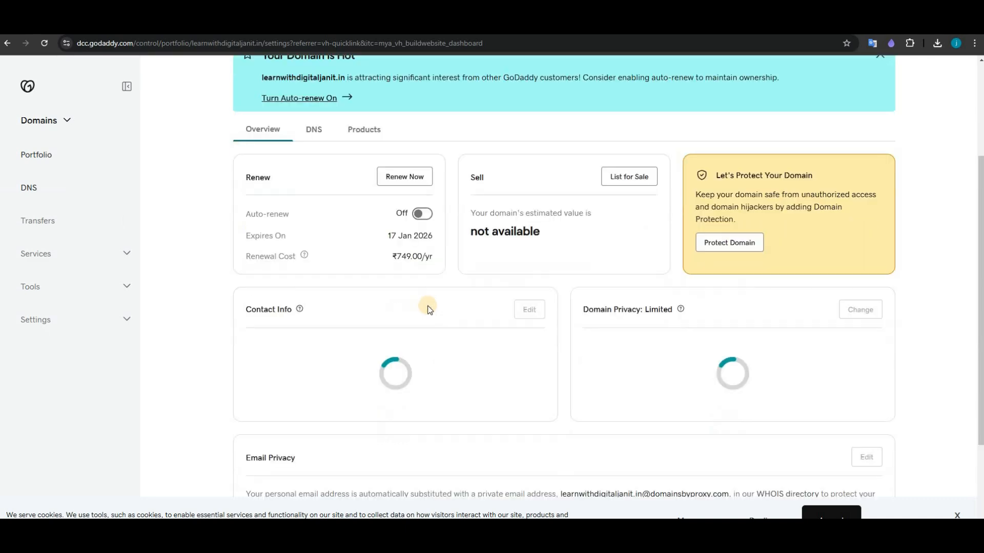
{"action": "scroll", "coordinate": [241, 289], "scroll_direction": "up", "scroll_amount": 6}
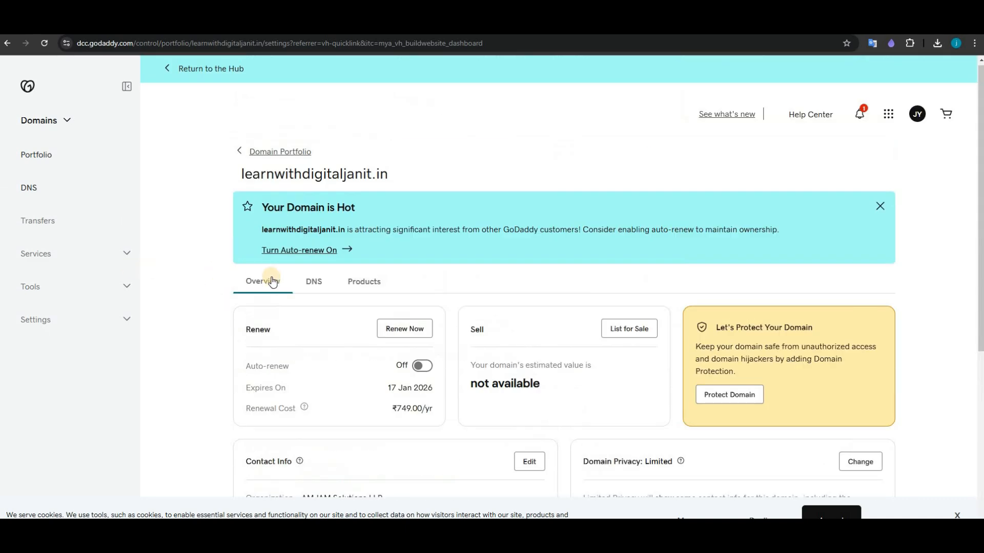
{"action": "left_click", "coordinate": [311, 282]}
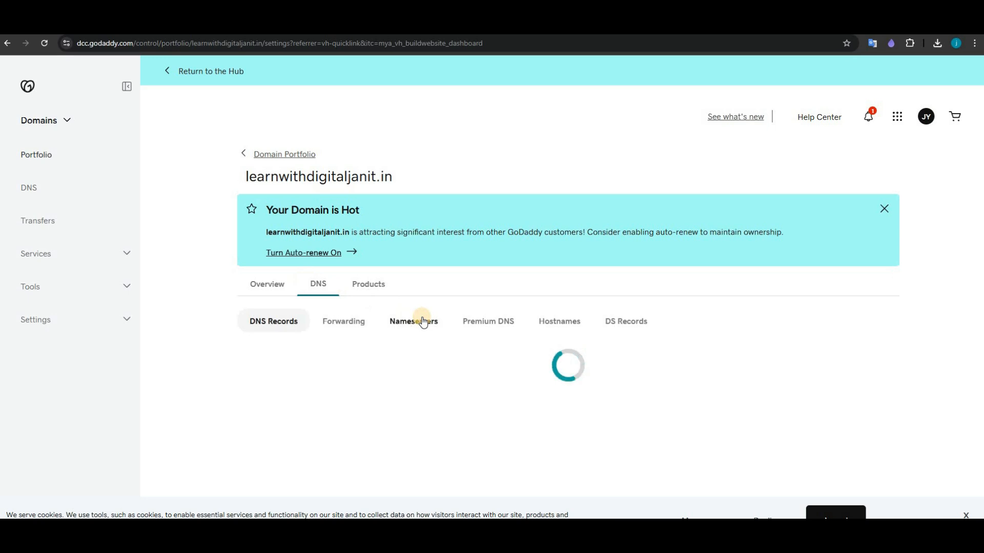
{"action": "left_click", "coordinate": [418, 322]}
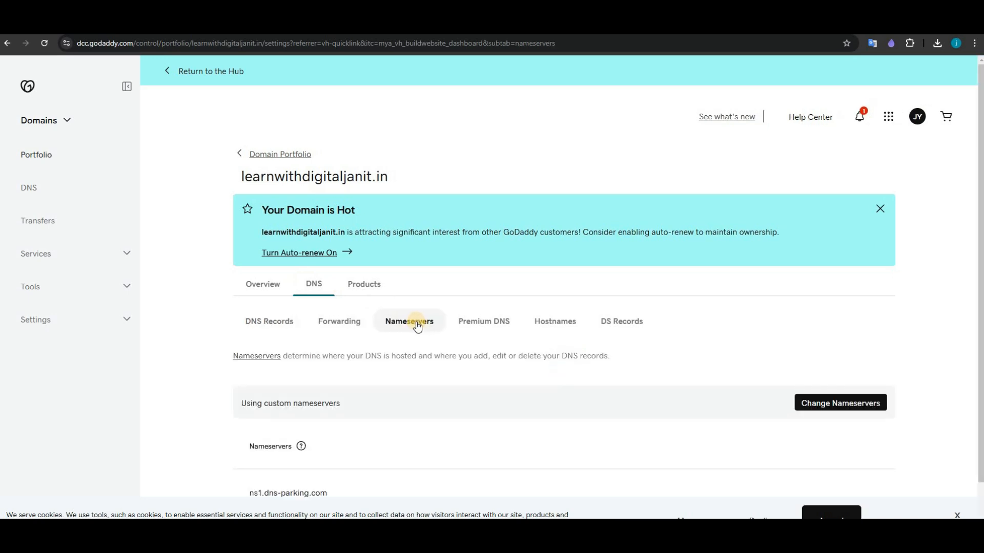
Highlight ns1.dns-parking.com and ns2.dns-parking.com, then select the learnwithdigitaljanit.in heading
{"action": "scroll", "coordinate": [415, 344], "scroll_direction": "down", "scroll_amount": 1}
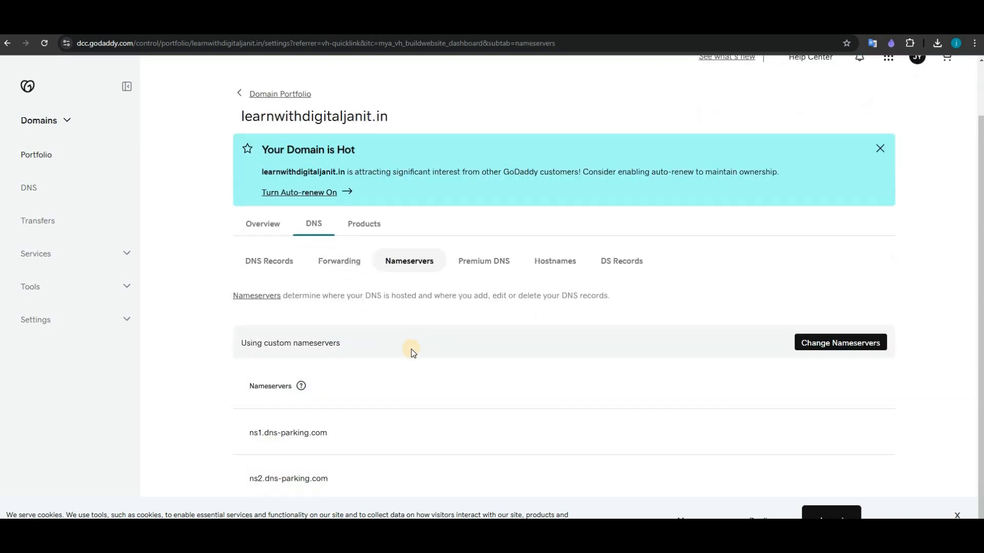
{"action": "left_click_drag", "start_coordinate": [249, 433], "coordinate": [320, 436]}
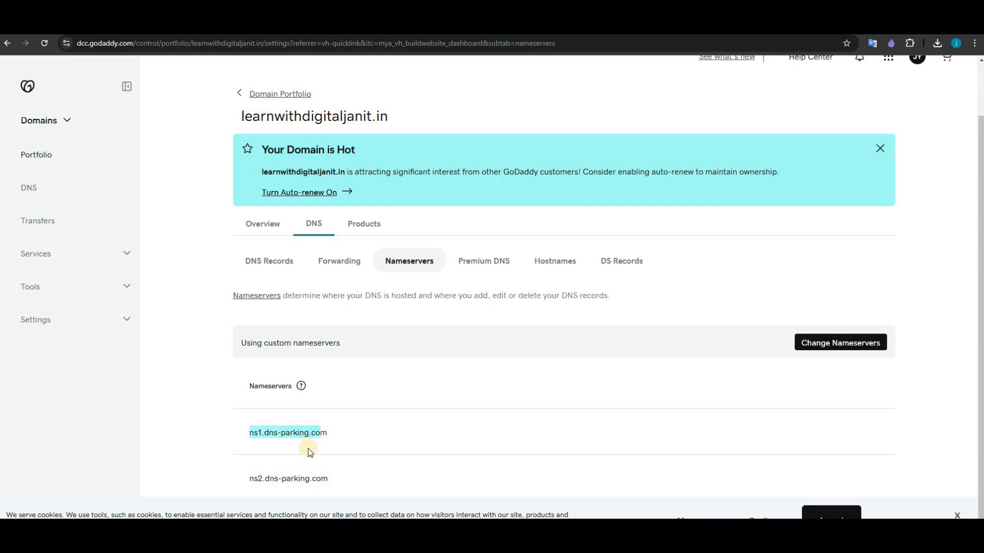
{"action": "left_click_drag", "start_coordinate": [248, 485], "coordinate": [338, 478]}
{"action": "left_click_drag", "start_coordinate": [250, 434], "coordinate": [335, 478]}
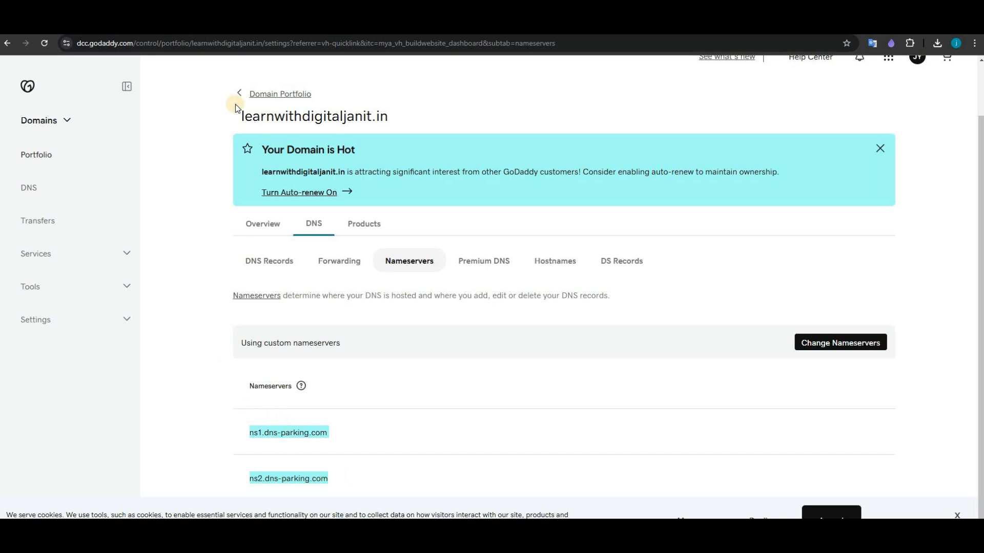
{"action": "triple_click", "coordinate": [292, 111]}
{"action": "key", "text": "ctrl+c"}
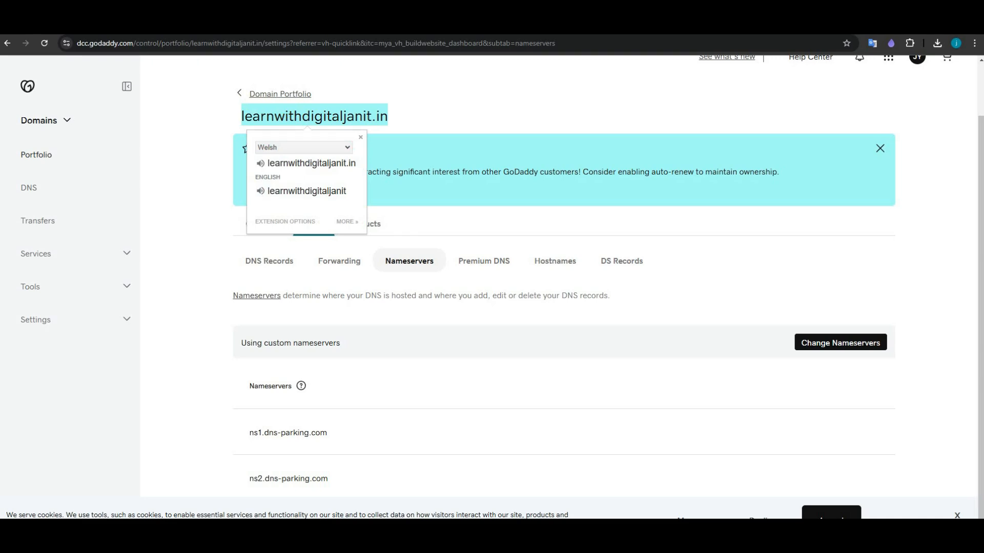
Load learnwithdigitaljanit.in in a new tab and look over its WordPress blog
{"action": "key", "text": "ctrl+t"}
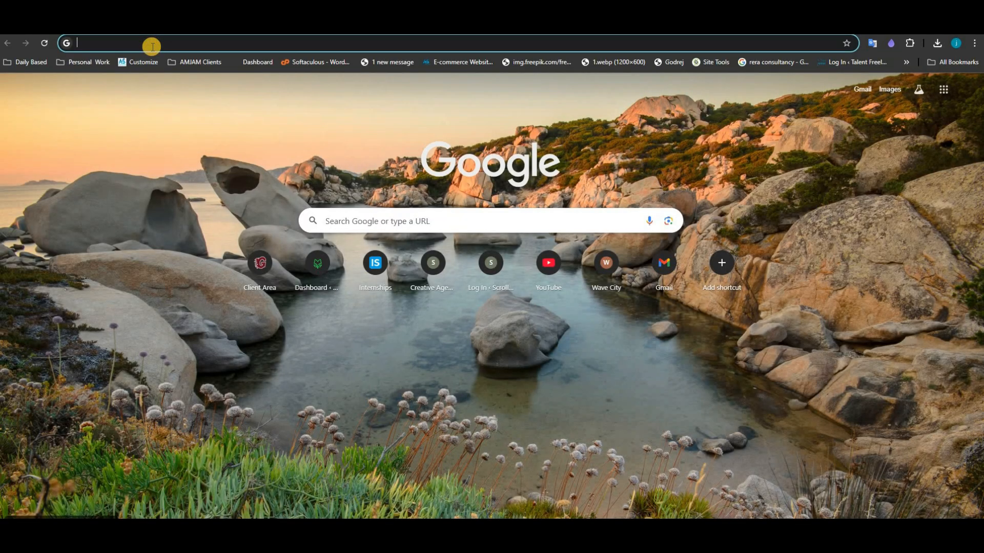
{"action": "key", "text": "ctrl+v"}
{"action": "key", "text": "Return"}
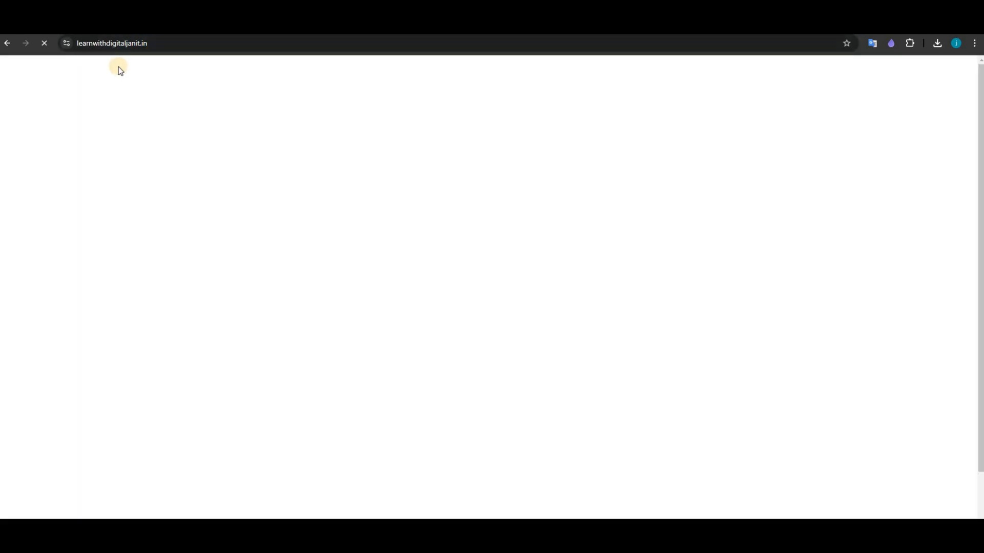
{"action": "left_click_drag", "start_coordinate": [118, 67], "coordinate": [449, 404]}
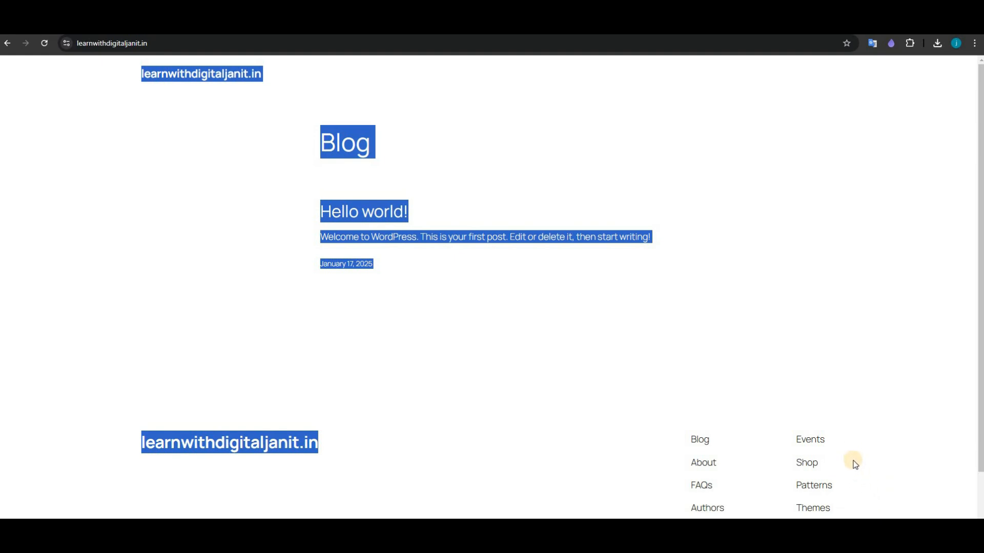
{"action": "scroll", "coordinate": [854, 465], "scroll_direction": "down", "scroll_amount": 1}
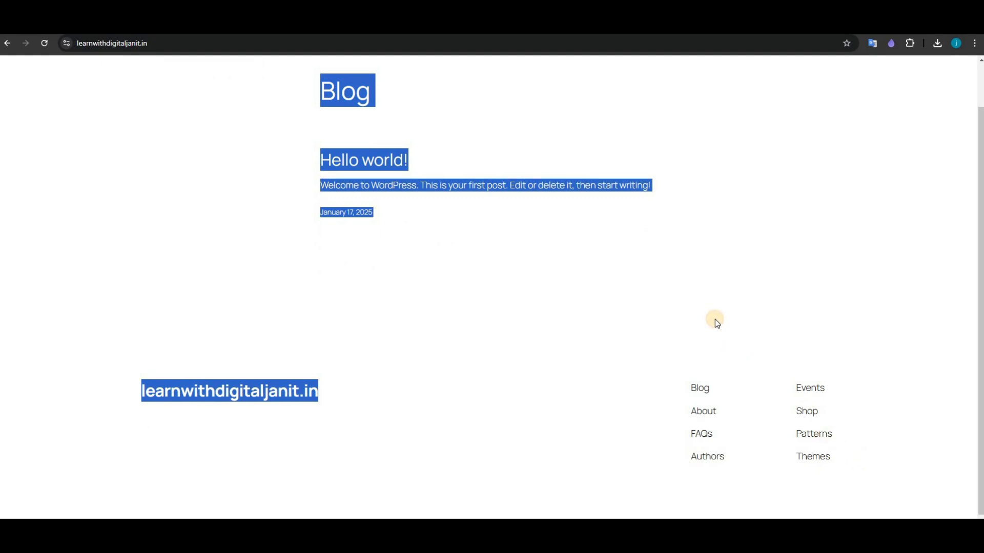
{"action": "left_click", "coordinate": [687, 307]}
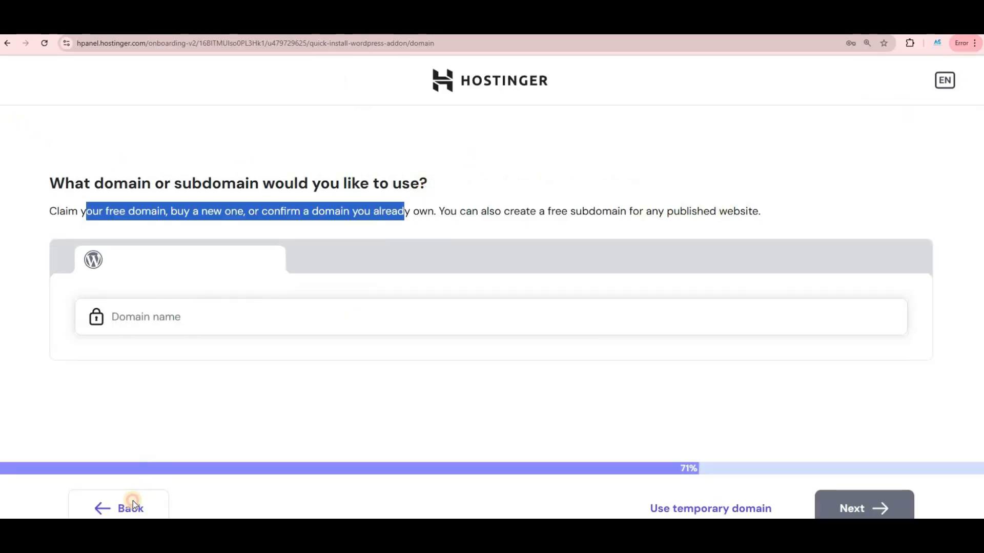
Back out of the wizard and load hpanel.hostinger.com without the onboarding path
{"action": "left_click", "coordinate": [132, 505]}
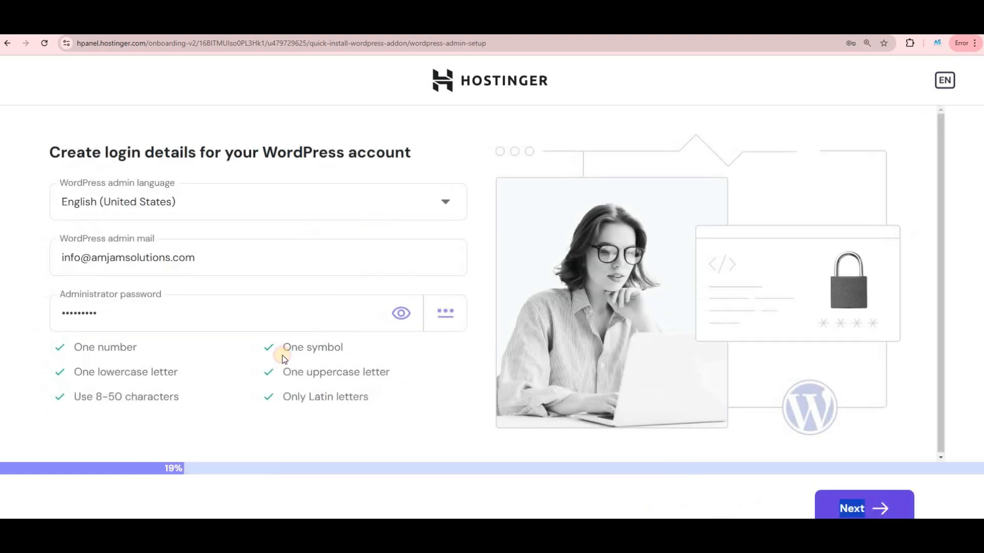
{"action": "left_click", "coordinate": [147, 43]}
{"action": "left_click_drag", "start_coordinate": [169, 43], "coordinate": [510, 43]}
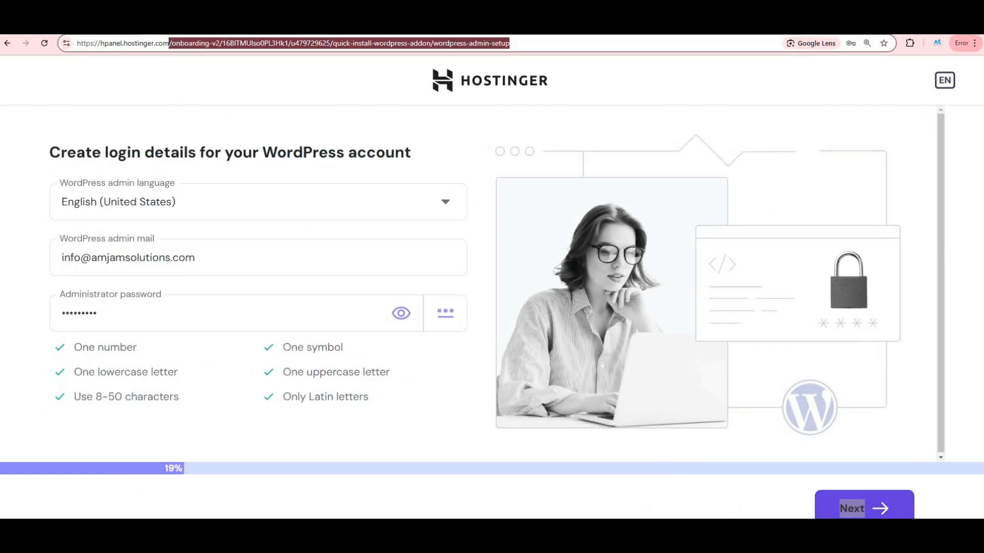
{"action": "key", "text": "BackSpace"}
{"action": "key", "text": "Return"}
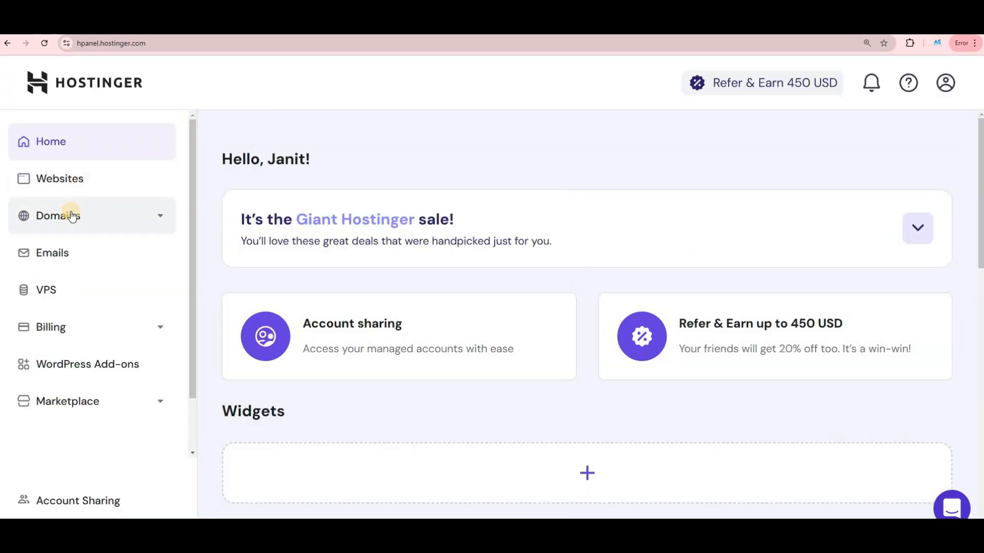
From the Websites list, open the learnwithdigitaljanit.in site dashboard
{"action": "left_click", "coordinate": [72, 216]}
{"action": "left_click", "coordinate": [47, 183]}
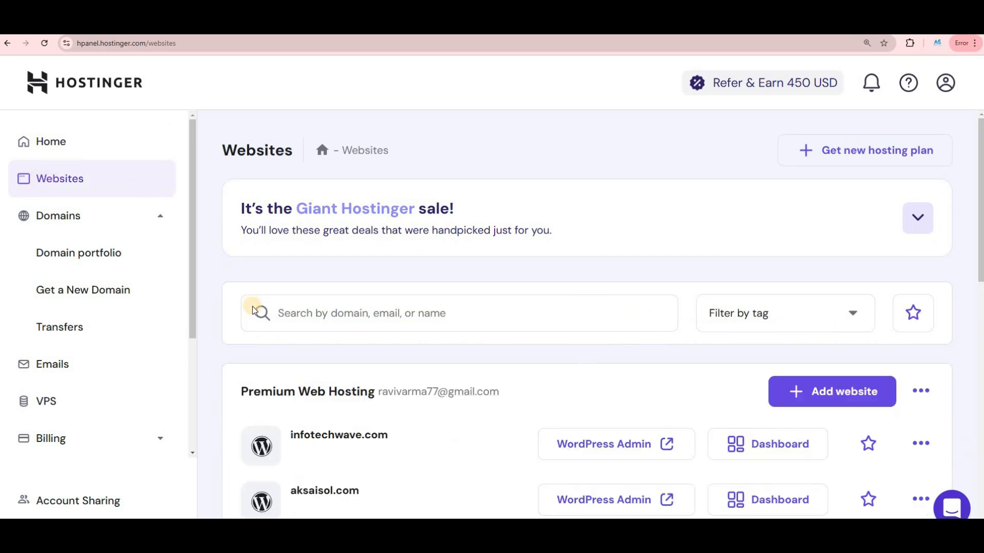
{"action": "scroll", "coordinate": [252, 310], "scroll_direction": "down", "scroll_amount": 12}
{"action": "scroll", "coordinate": [303, 219], "scroll_direction": "up", "scroll_amount": 1}
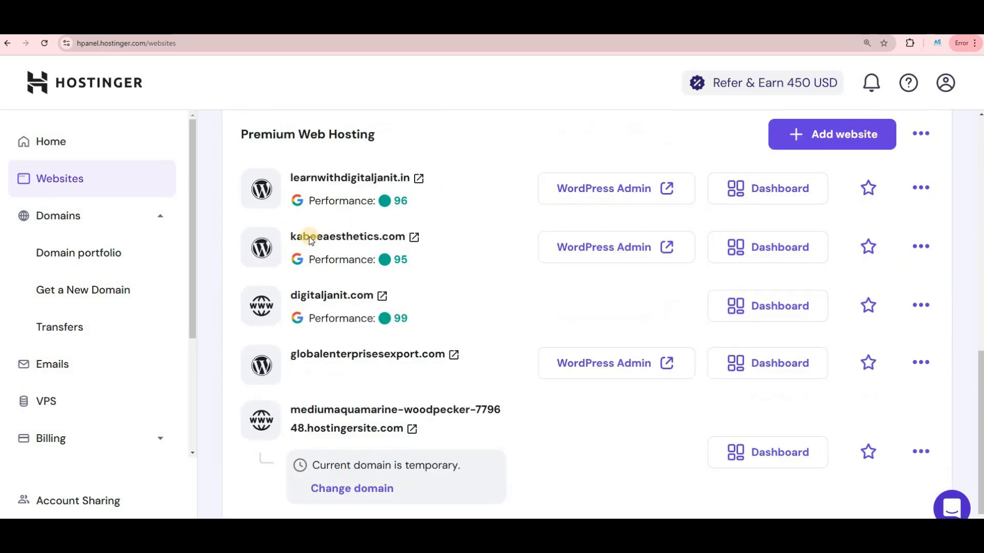
{"action": "scroll", "coordinate": [309, 236], "scroll_direction": "up", "scroll_amount": 1}
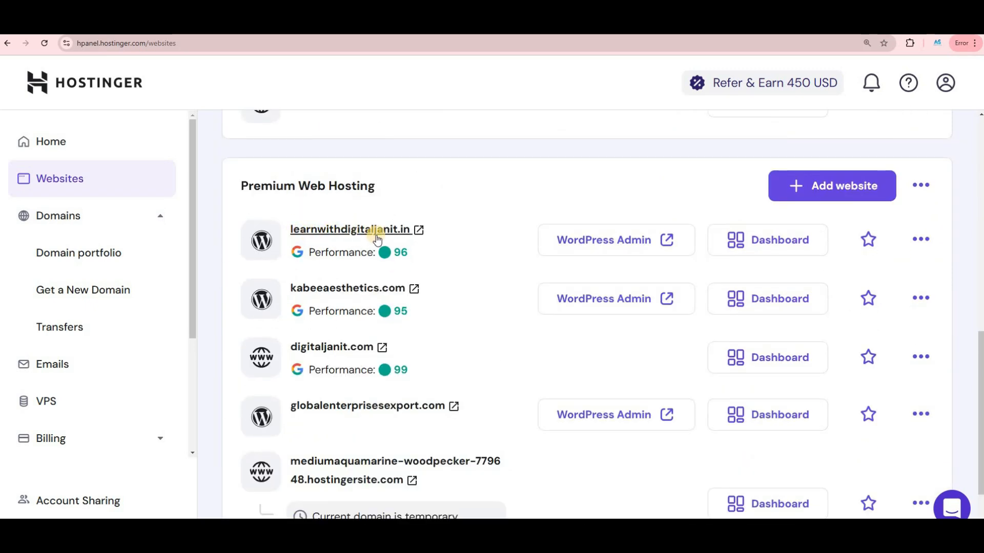
{"action": "left_click", "coordinate": [762, 243]}
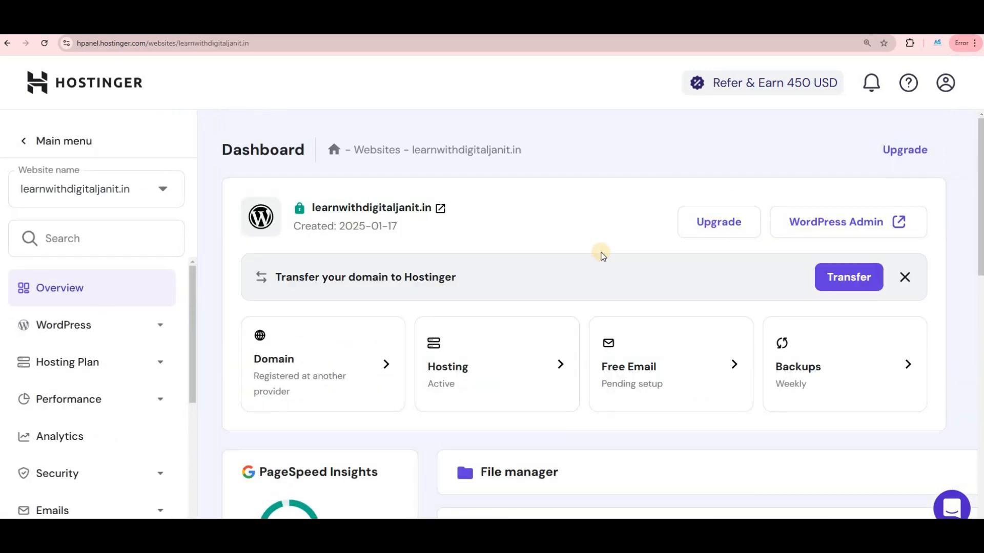
{"action": "scroll", "coordinate": [487, 307], "scroll_direction": "down", "scroll_amount": 1}
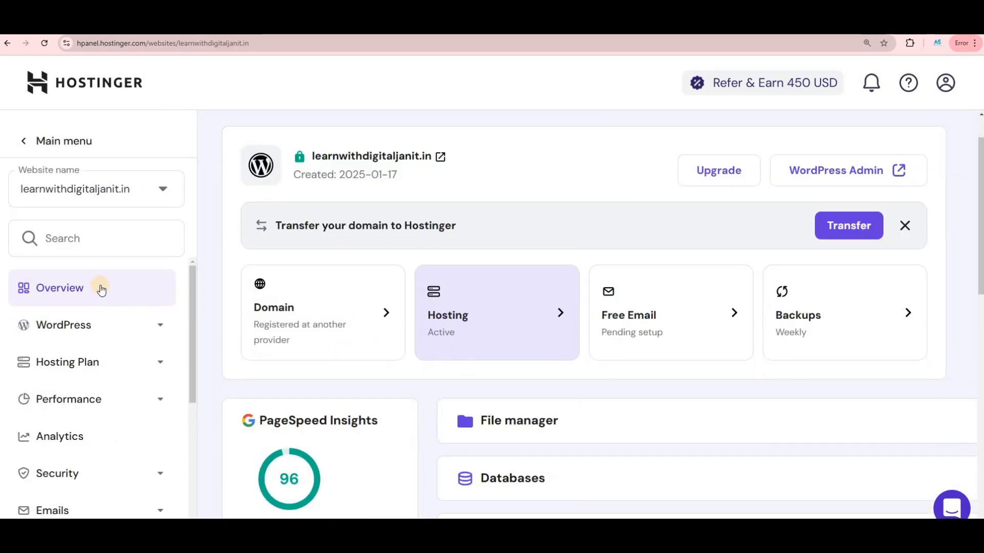
{"action": "left_click", "coordinate": [66, 185]}
{"action": "left_click", "coordinate": [66, 184]}
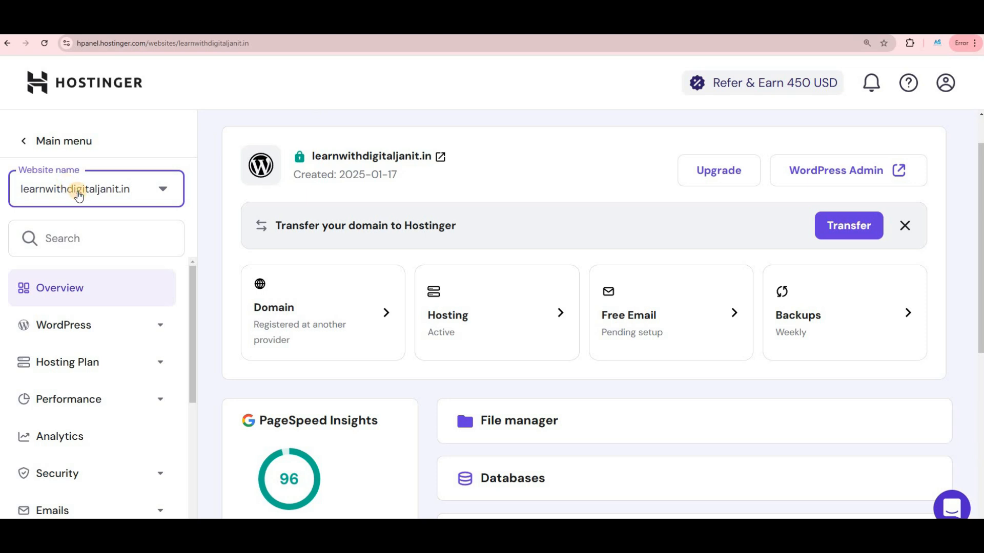
{"action": "left_click", "coordinate": [78, 195]}
{"action": "left_click", "coordinate": [79, 194]}
{"action": "left_click", "coordinate": [83, 334]}
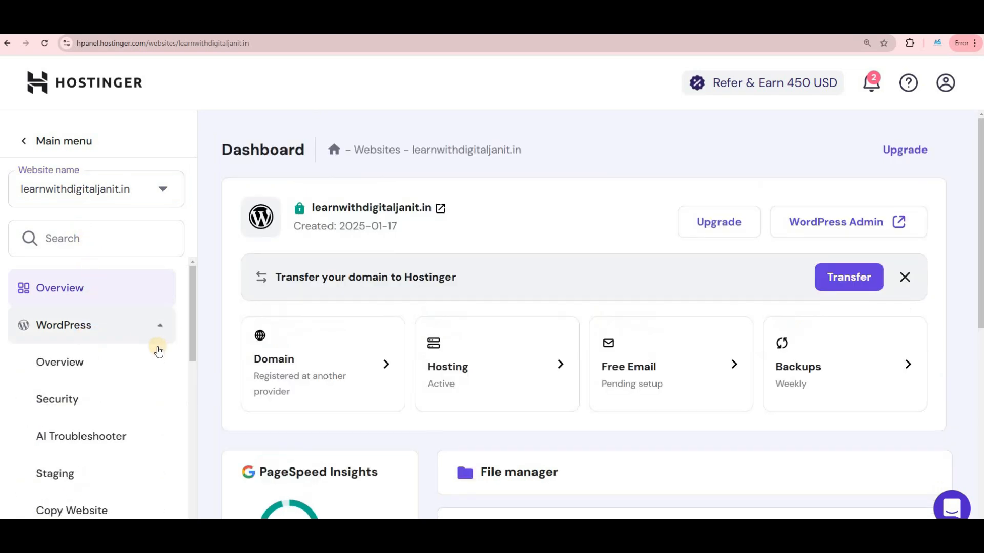
{"action": "scroll", "coordinate": [82, 312], "scroll_direction": "down", "scroll_amount": 1}
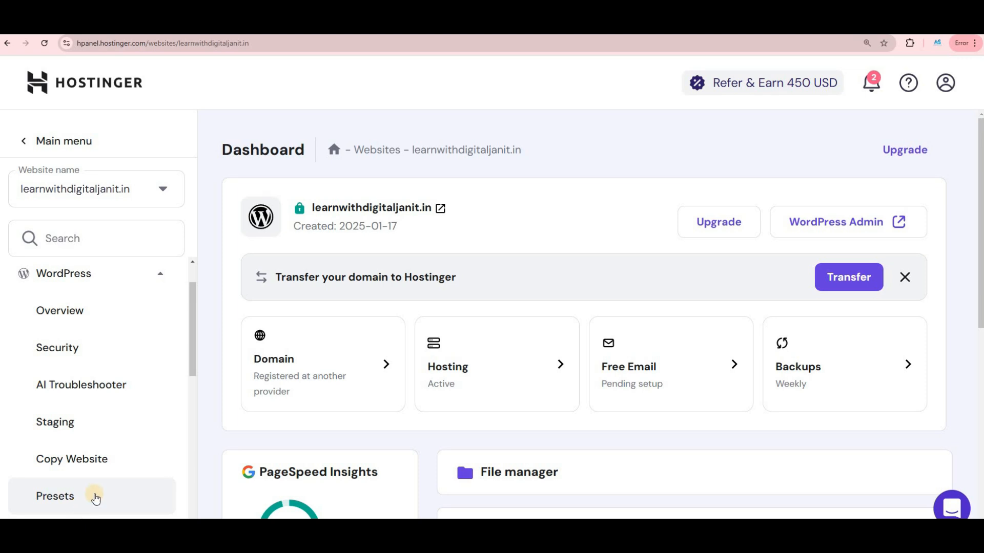
{"action": "scroll", "coordinate": [104, 344], "scroll_direction": "down", "scroll_amount": 3}
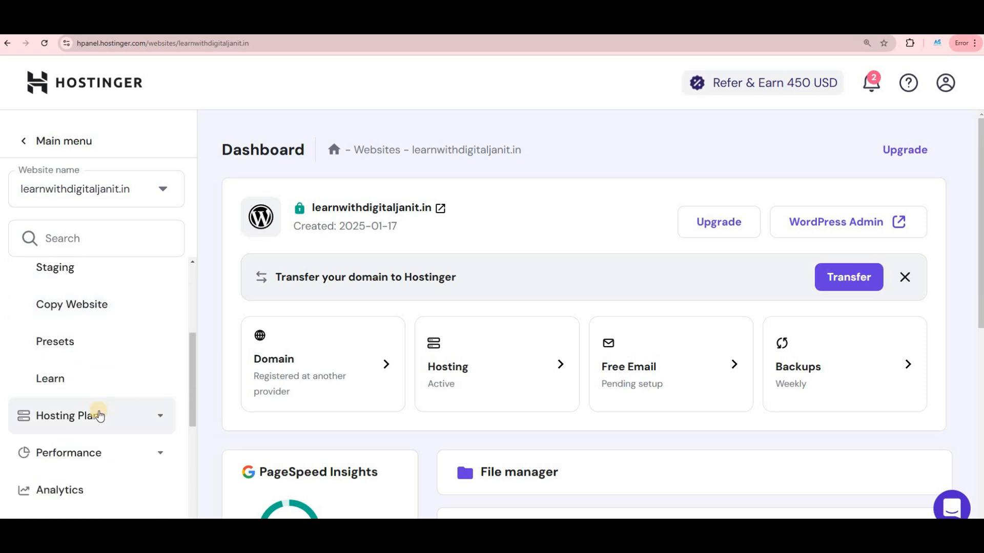
{"action": "scroll", "coordinate": [111, 377], "scroll_direction": "down", "scroll_amount": 1}
{"action": "left_click", "coordinate": [112, 378]}
{"action": "scroll", "coordinate": [110, 373], "scroll_direction": "down", "scroll_amount": 5}
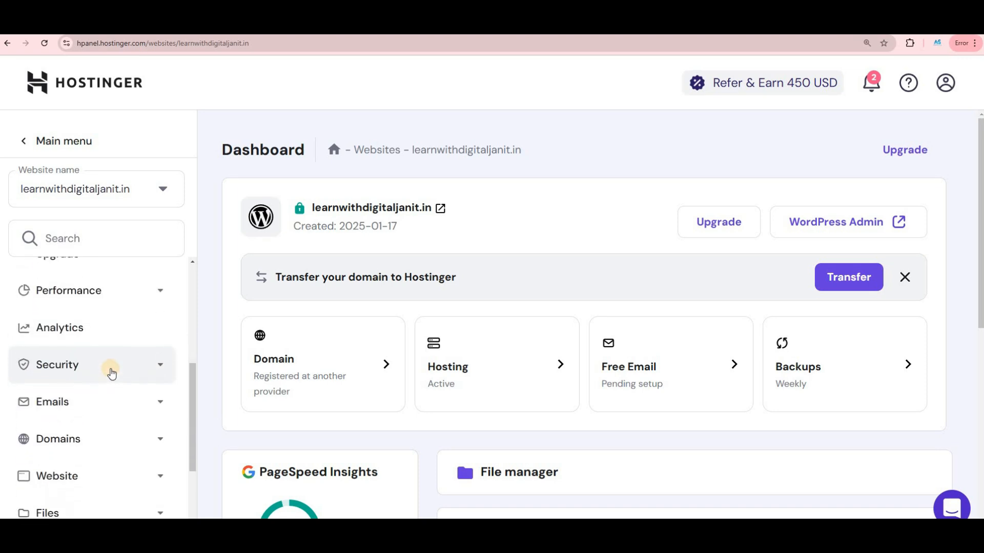
{"action": "scroll", "coordinate": [101, 354], "scroll_direction": "up", "scroll_amount": 4}
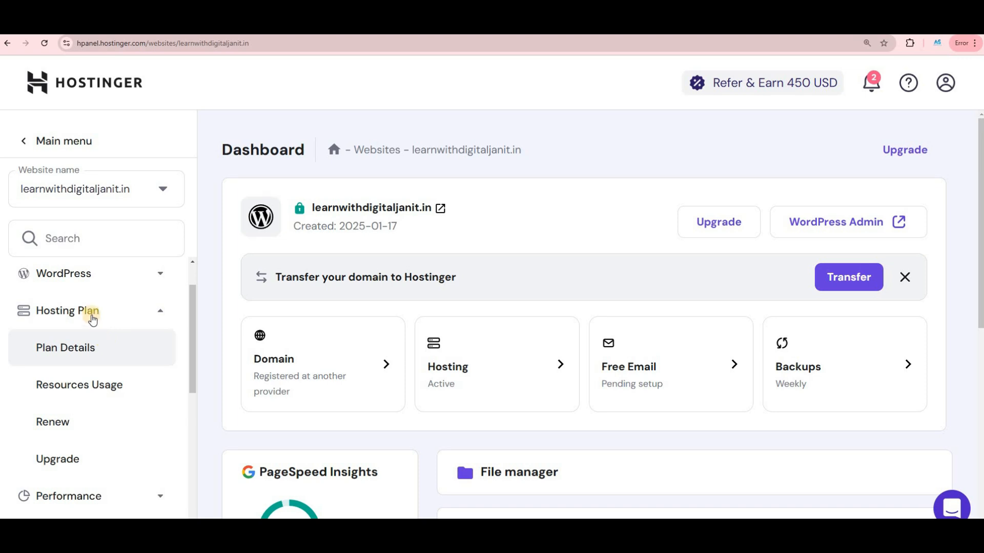
{"action": "scroll", "coordinate": [92, 318], "scroll_direction": "down", "scroll_amount": 1}
{"action": "scroll", "coordinate": [99, 401], "scroll_direction": "down", "scroll_amount": 1}
{"action": "left_click", "coordinate": [99, 395]}
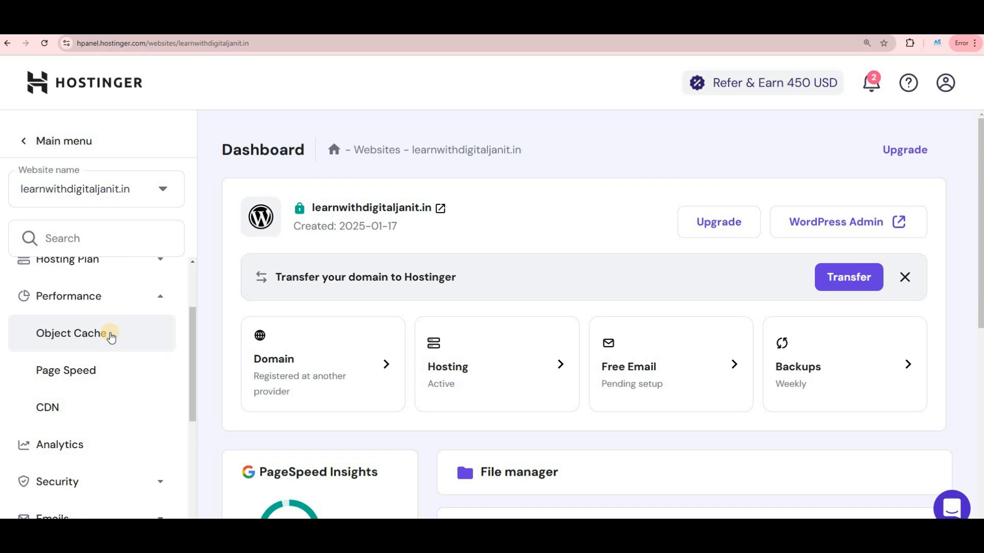
{"action": "scroll", "coordinate": [90, 418], "scroll_direction": "down", "scroll_amount": 1}
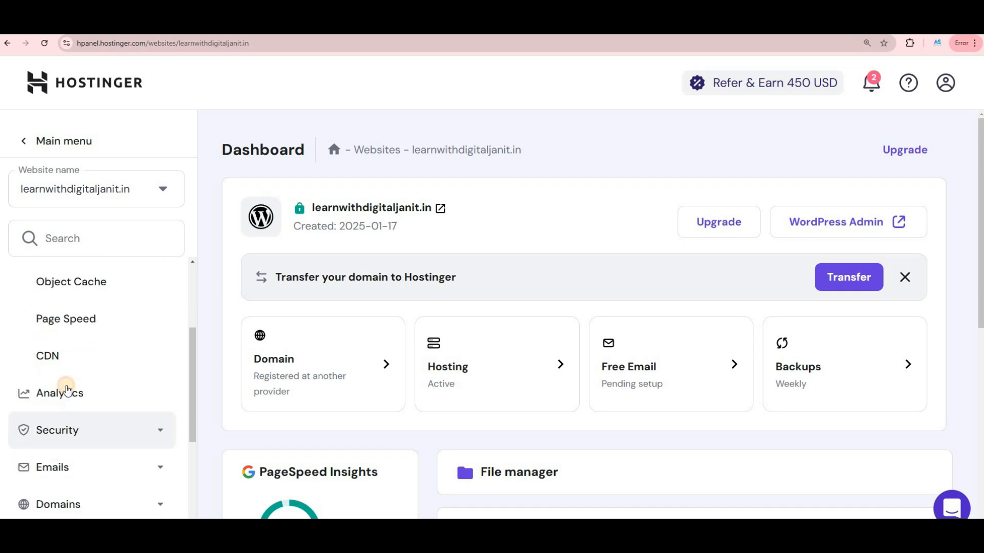
Open Analytics and review the 358.24 KB bandwidth, 50 requests and Total requests chart
{"action": "left_click", "coordinate": [68, 391]}
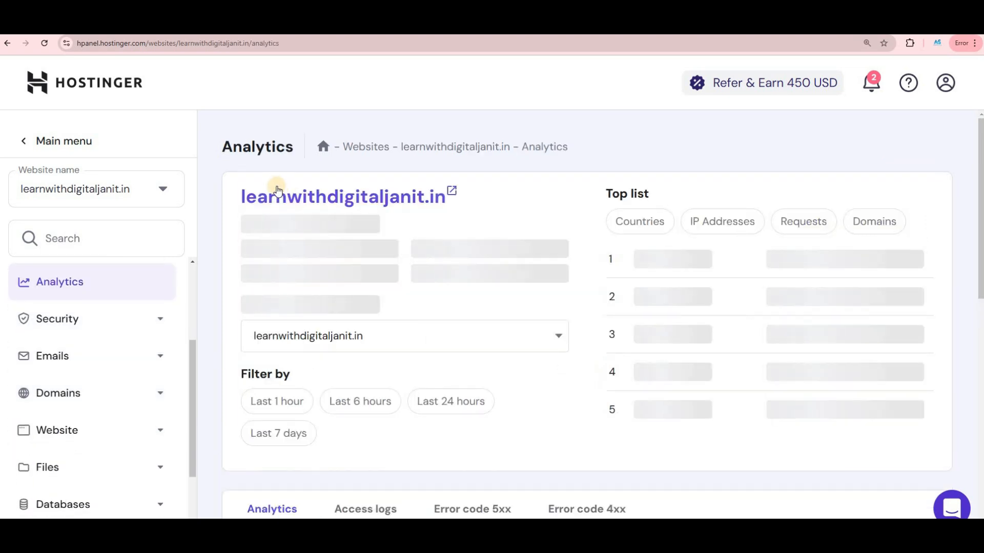
{"action": "left_click_drag", "start_coordinate": [229, 241], "coordinate": [532, 325]}
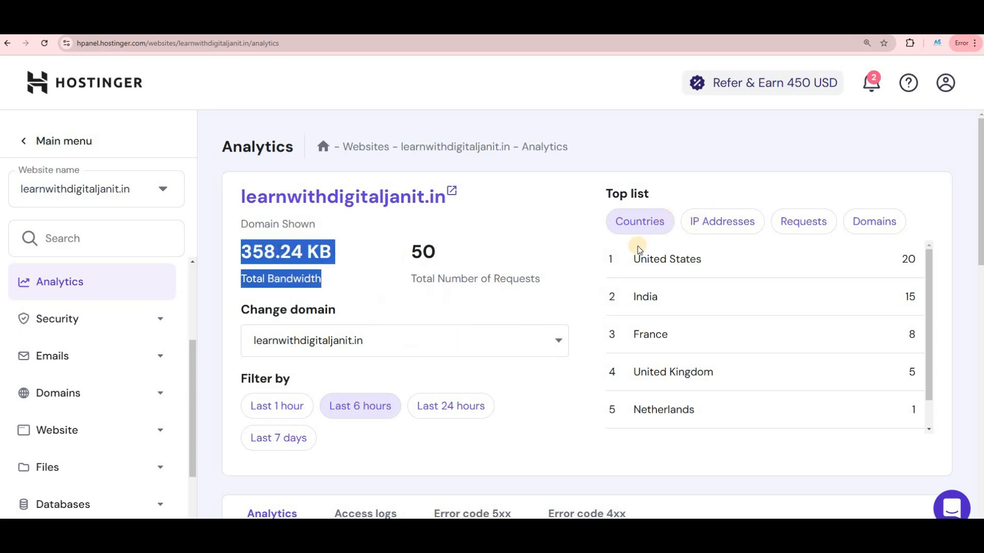
{"action": "left_click_drag", "start_coordinate": [640, 259], "coordinate": [697, 260]}
{"action": "left_click_drag", "start_coordinate": [649, 334], "coordinate": [704, 370]}
{"action": "left_click_drag", "start_coordinate": [647, 410], "coordinate": [676, 408]}
{"action": "scroll", "coordinate": [661, 410], "scroll_direction": "down", "scroll_amount": 1}
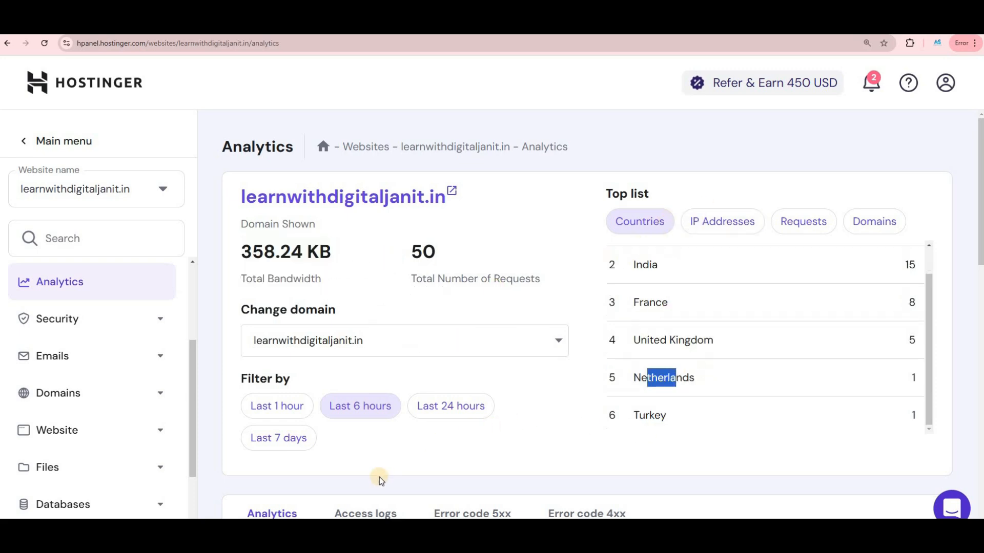
{"action": "scroll", "coordinate": [482, 339], "scroll_direction": "down", "scroll_amount": 2}
{"action": "scroll", "coordinate": [482, 338], "scroll_direction": "down", "scroll_amount": 4}
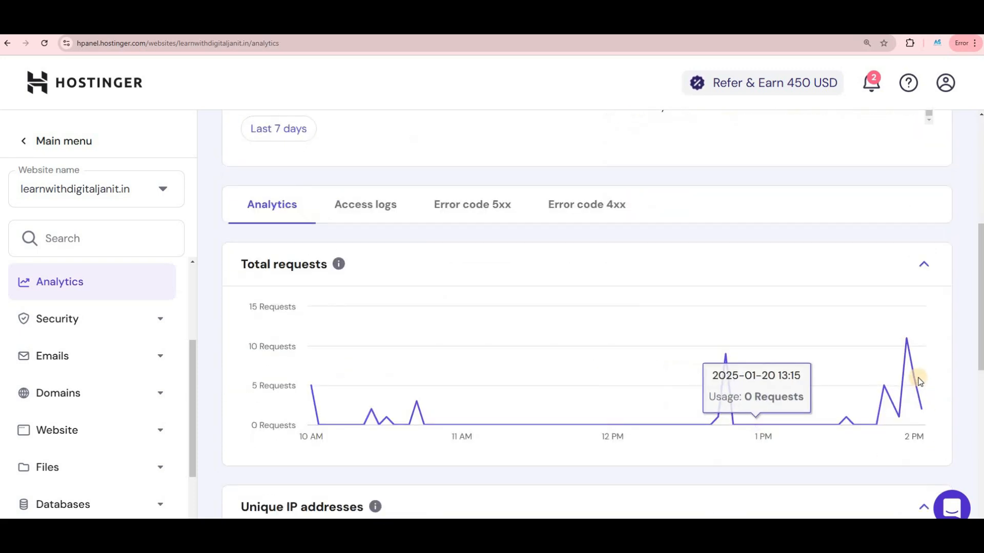
{"action": "scroll", "coordinate": [97, 359], "scroll_direction": "down", "scroll_amount": 1}
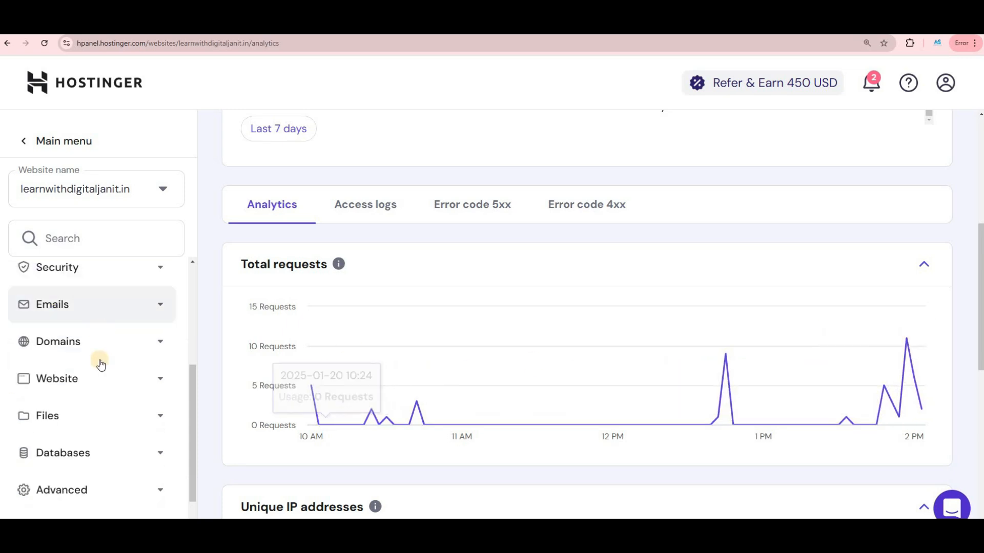
{"action": "scroll", "coordinate": [100, 382], "scroll_direction": "up", "scroll_amount": 2}
Expand the Security and Emails sections in the sidebar
{"action": "left_click", "coordinate": [101, 380]}
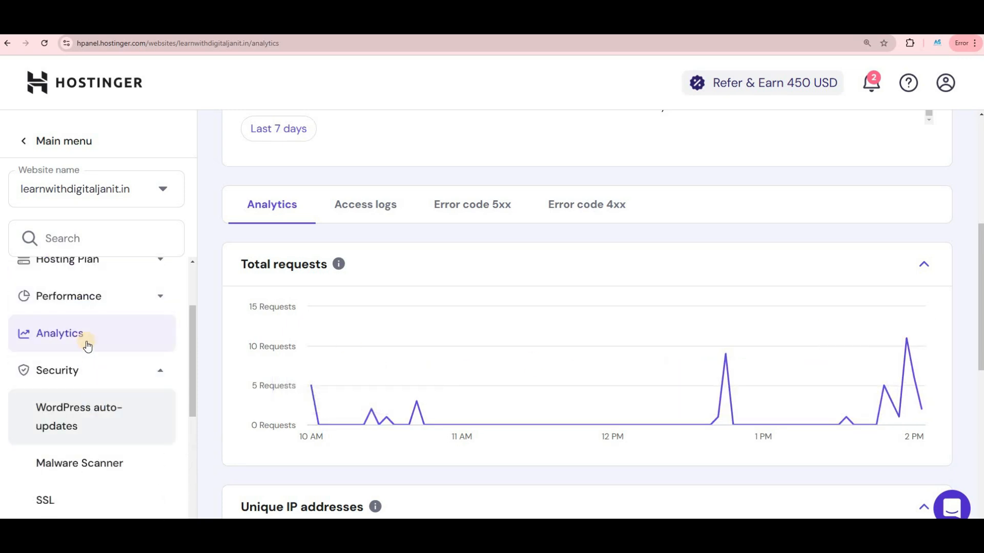
{"action": "scroll", "coordinate": [82, 369], "scroll_direction": "down", "scroll_amount": 1}
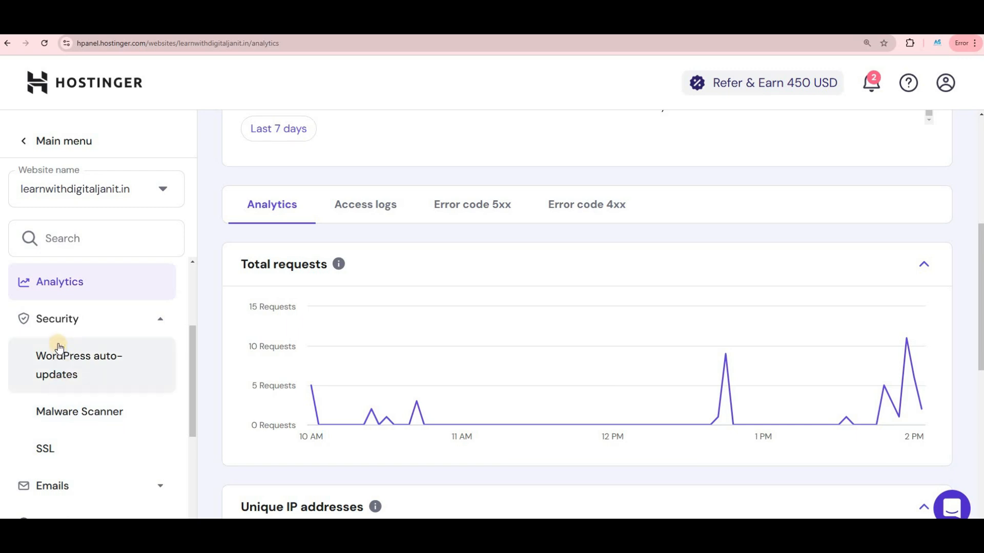
{"action": "scroll", "coordinate": [49, 442], "scroll_direction": "down", "scroll_amount": 1}
{"action": "left_click", "coordinate": [50, 444]}
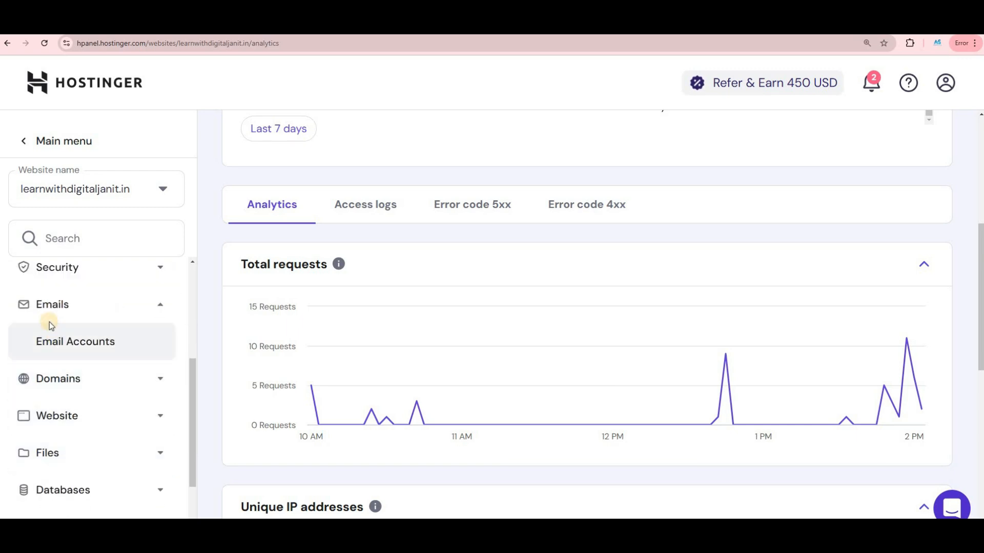
Open Email Accounts to list free email for kabeeaesthetics.com, digitaljanit.com and globalenterprisesexport.com
{"action": "left_click", "coordinate": [65, 315]}
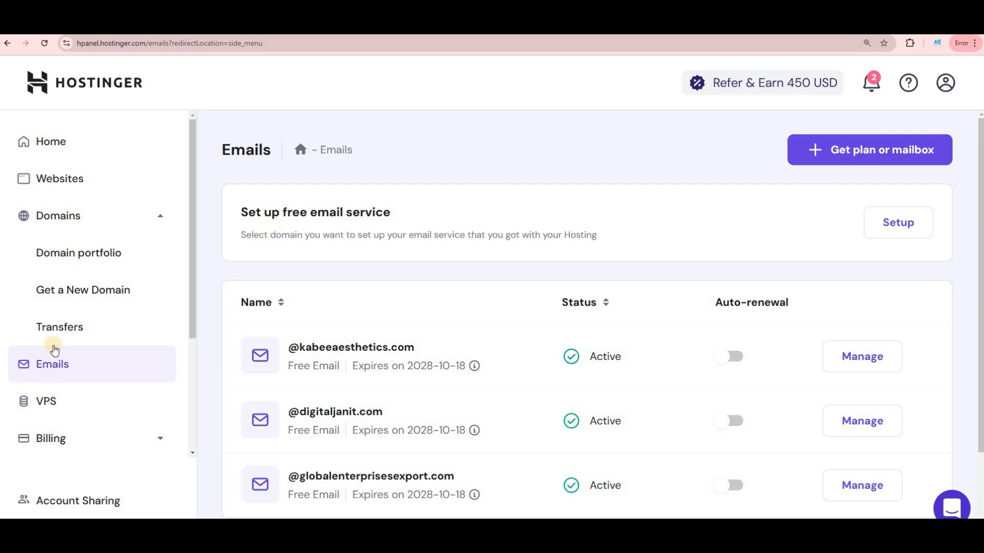
{"action": "scroll", "coordinate": [51, 347], "scroll_direction": "down", "scroll_amount": 3}
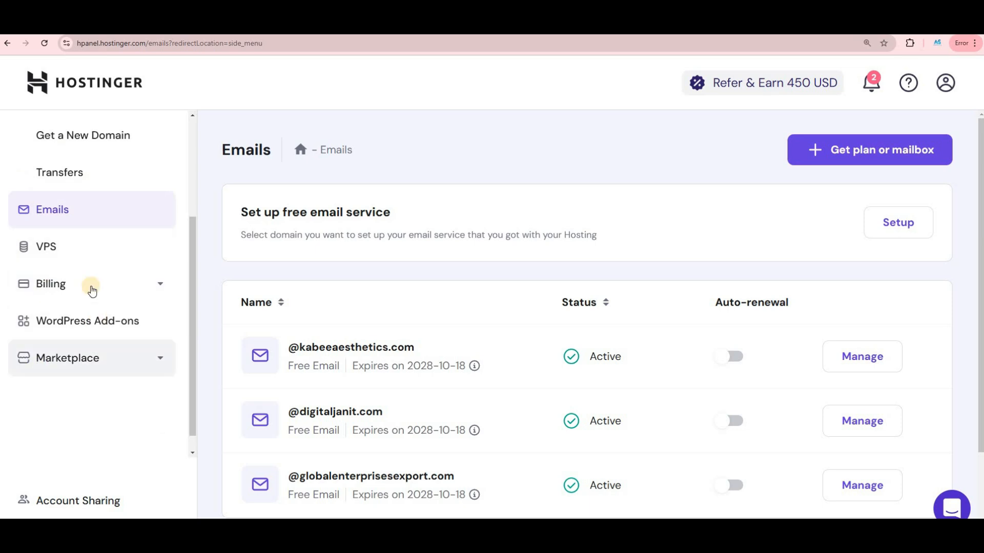
{"action": "scroll", "coordinate": [90, 288], "scroll_direction": "up", "scroll_amount": 3}
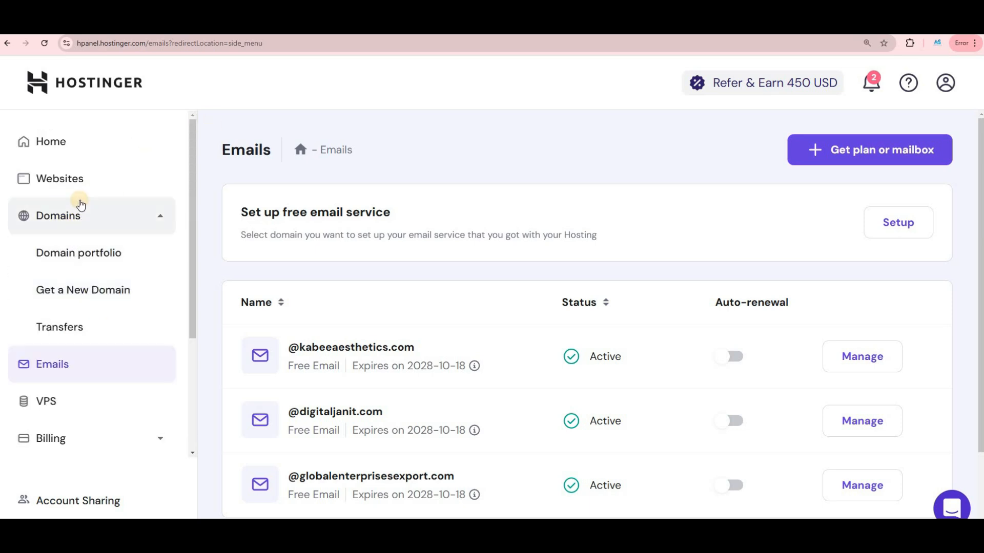
Go from the Websites list to learnwithdigitaljanit.in's dashboard and its WordPress Overview
{"action": "left_click", "coordinate": [80, 180]}
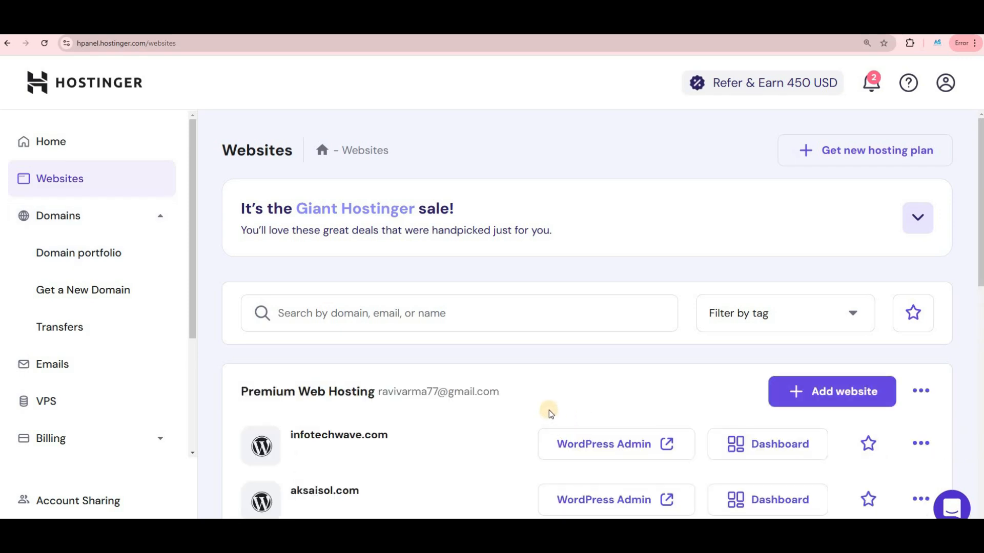
{"action": "scroll", "coordinate": [345, 281], "scroll_direction": "down", "scroll_amount": 10}
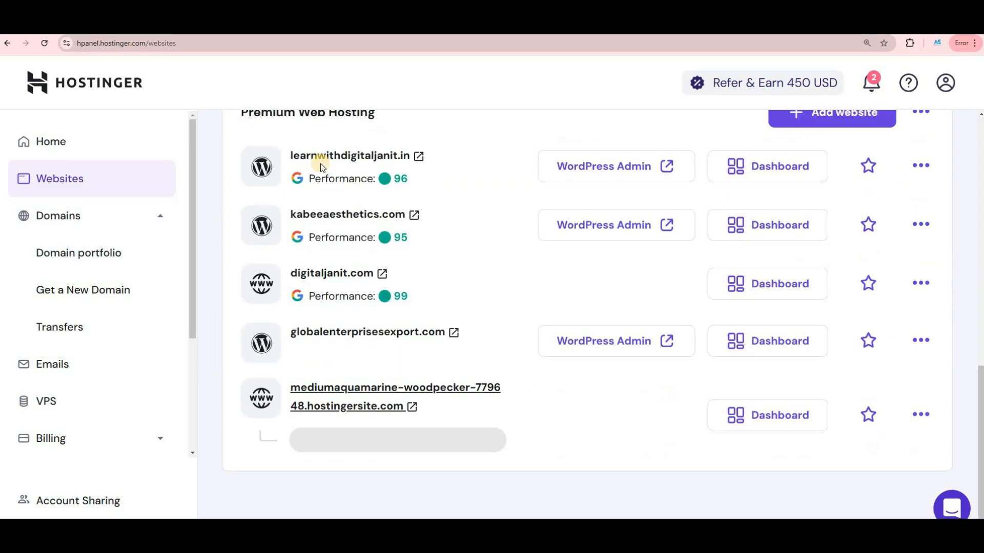
{"action": "left_click", "coordinate": [779, 167]}
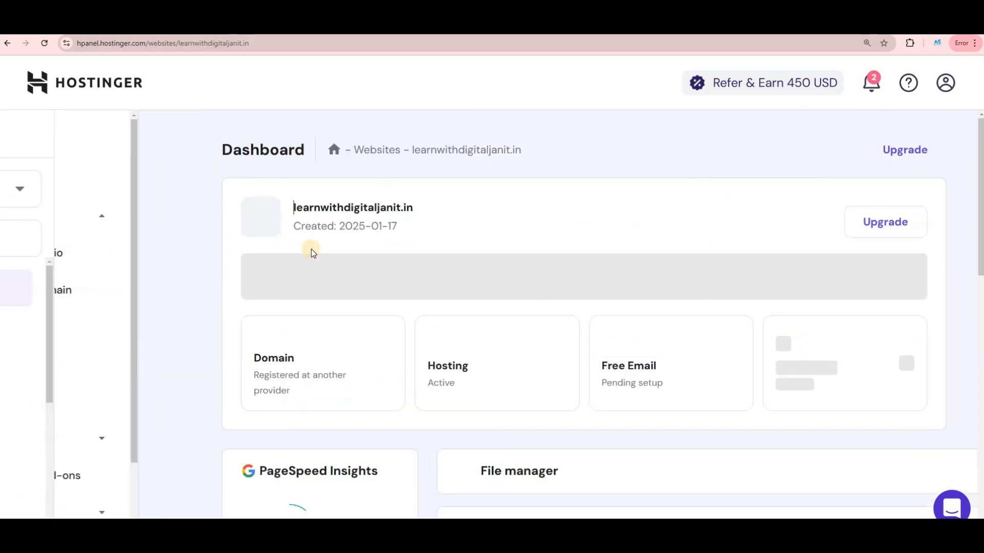
{"action": "left_click", "coordinate": [75, 327]}
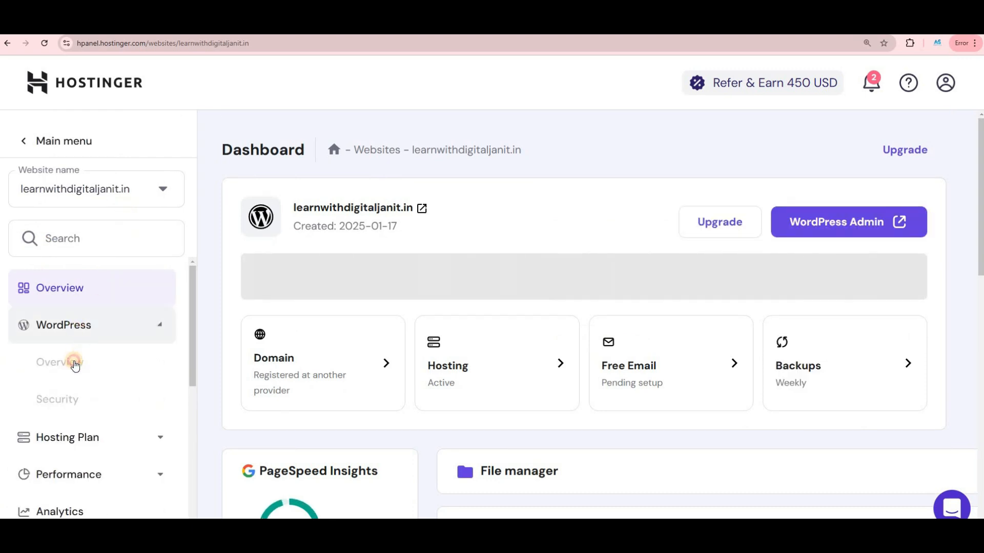
{"action": "left_click", "coordinate": [75, 363]}
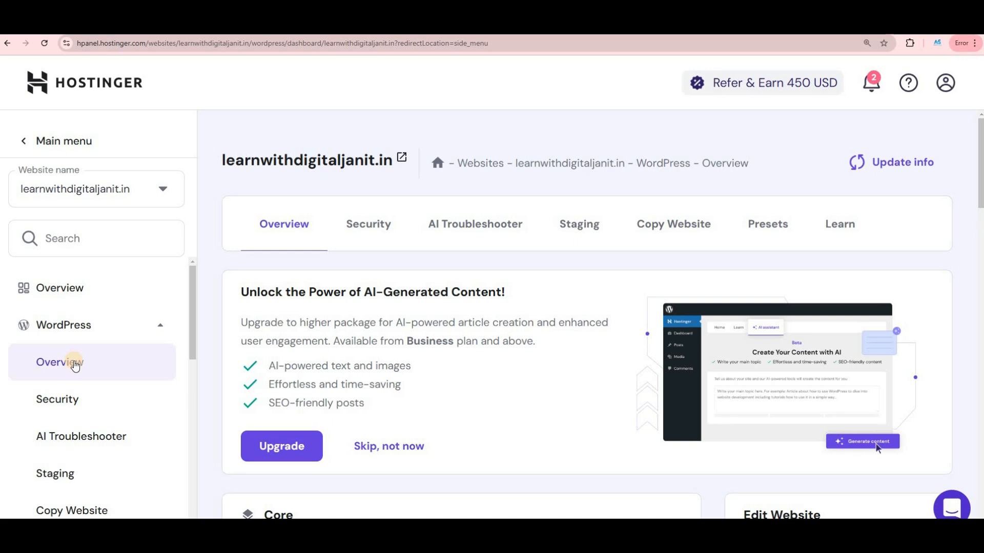
Reduce the browser page zoom to 125%
{"action": "scroll", "coordinate": [310, 343], "scroll_direction": "down", "scroll_amount": 3}
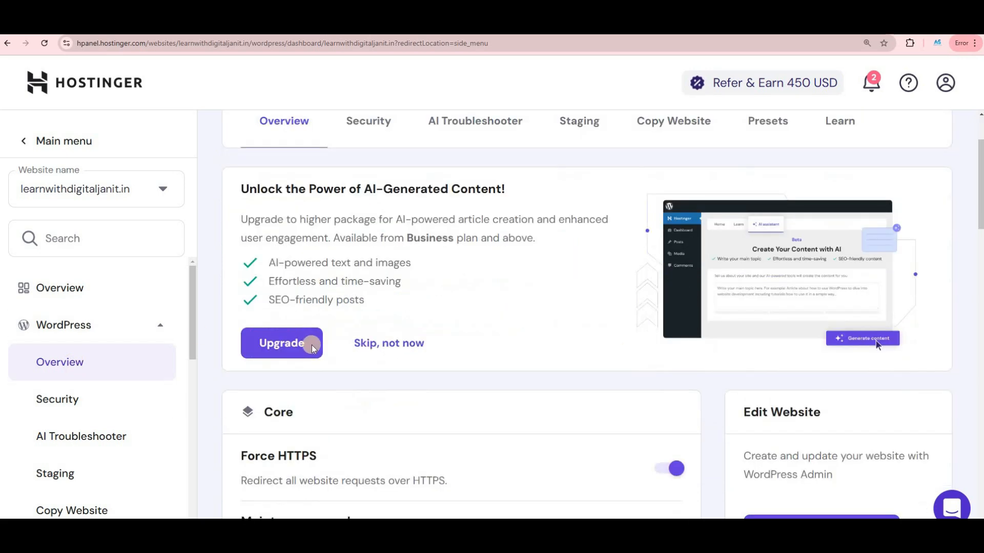
{"action": "left_click", "coordinate": [867, 43]}
{"action": "left_click", "coordinate": [824, 66]}
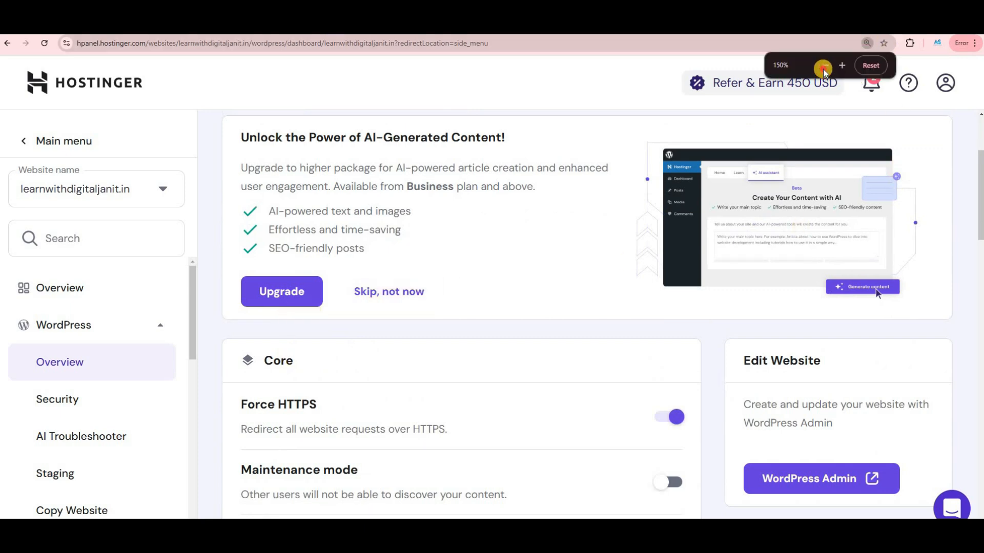
Switch on Maintenance mode in the Core section of the WordPress Overview
{"action": "scroll", "coordinate": [195, 222], "scroll_direction": "up", "scroll_amount": 2}
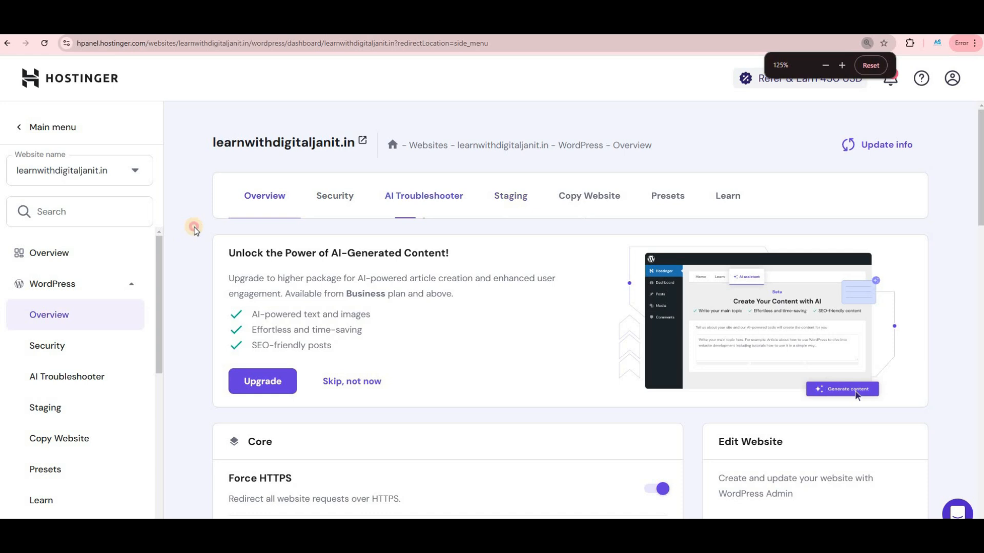
{"action": "scroll", "coordinate": [265, 296], "scroll_direction": "down", "scroll_amount": 3}
{"action": "scroll", "coordinate": [265, 296], "scroll_direction": "down", "scroll_amount": 1}
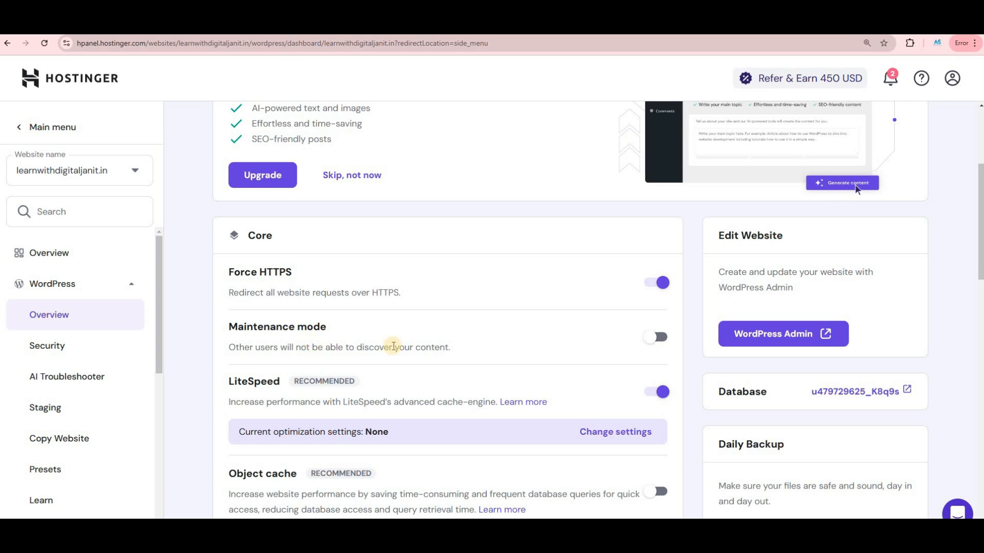
{"action": "left_click", "coordinate": [654, 338]}
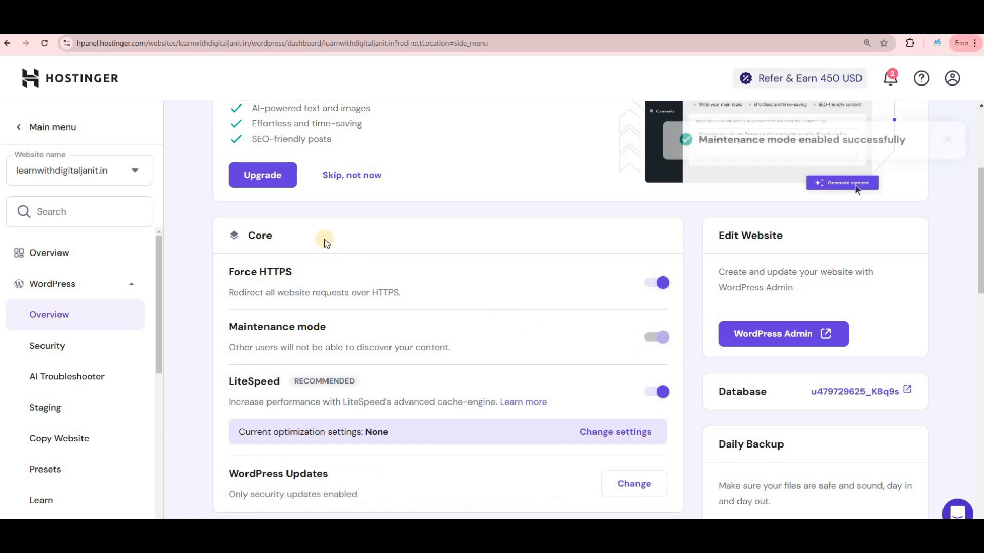
{"action": "scroll", "coordinate": [338, 242], "scroll_direction": "down", "scroll_amount": 3}
{"action": "scroll", "coordinate": [591, 295], "scroll_direction": "up", "scroll_amount": 2}
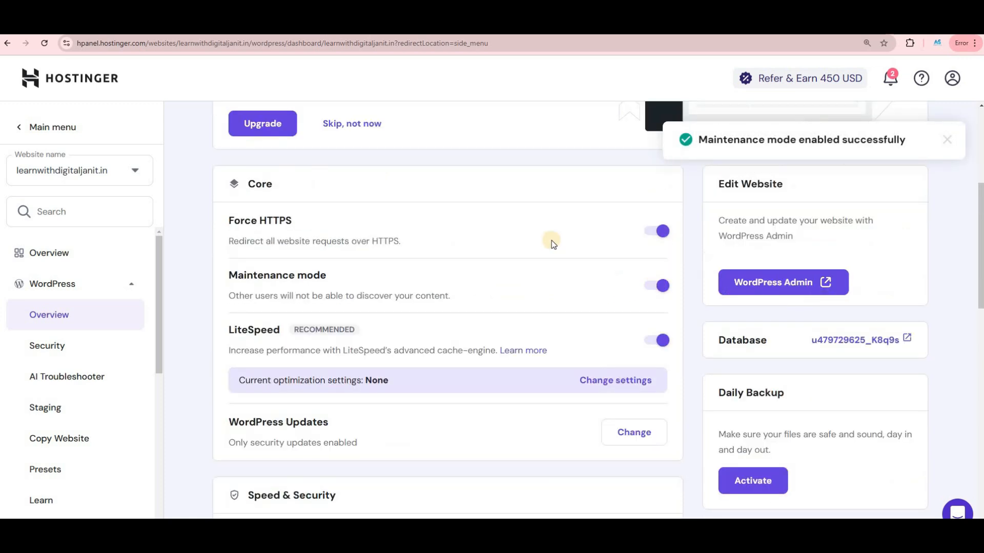
In a new tab, enter a shortened site address picked from the address suggestions
{"action": "key", "text": "ctrl+t"}
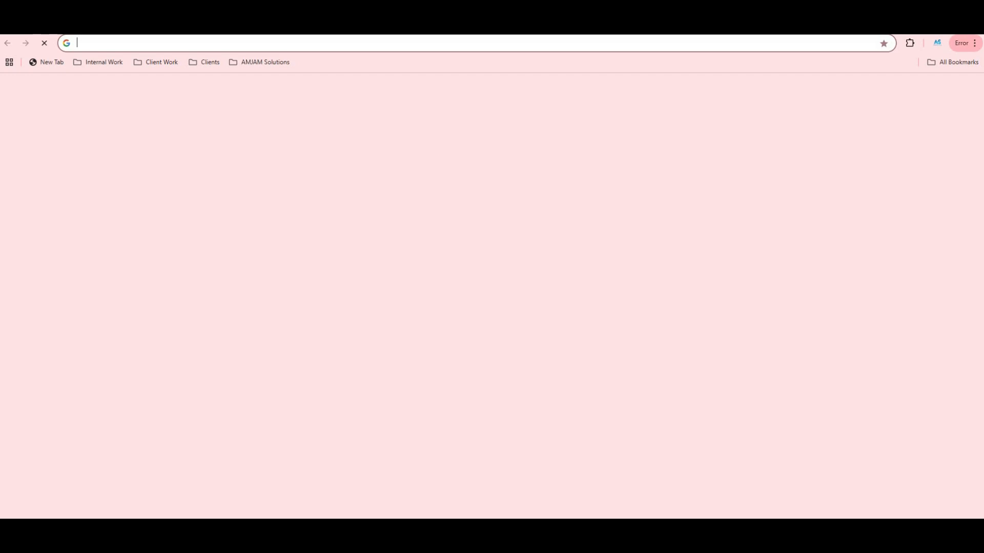
{"action": "type", "text": "le"}
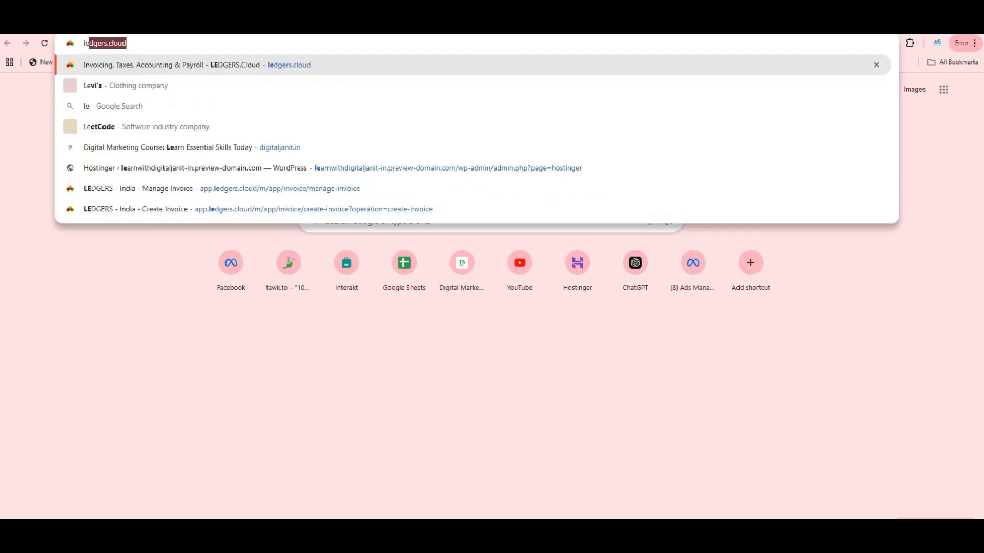
{"action": "type", "text": "a"}
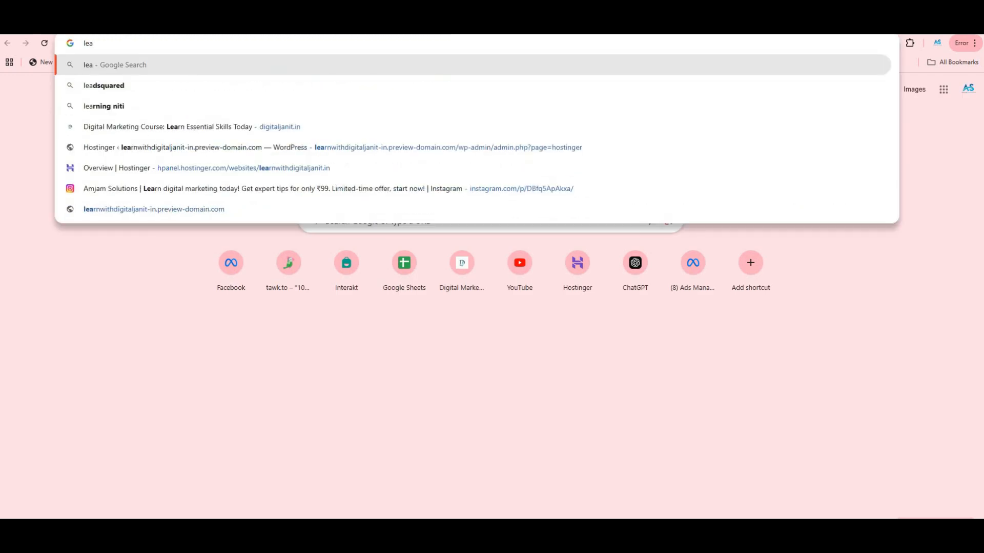
{"action": "key", "text": "Down"}
{"action": "key", "text": "Down"}
{"action": "key", "text": "Down"}
{"action": "key", "text": "Down"}
{"action": "key", "text": "Down"}
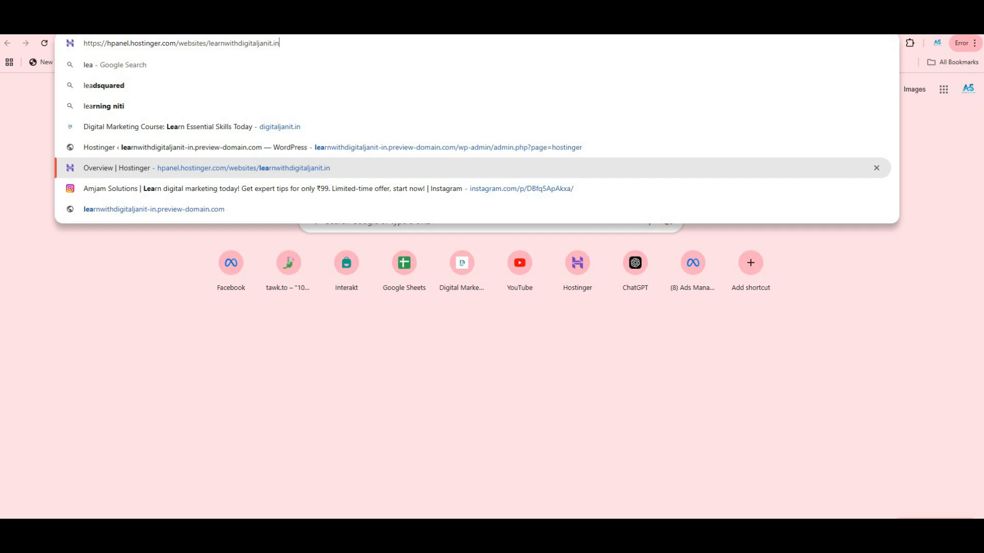
{"action": "key", "text": "Up"}
{"action": "key", "text": "BackSpace"}
{"action": "key", "text": "BackSpace"}
{"action": "key", "text": "BackSpace"}
{"action": "key", "text": "BackSpace"}
{"action": "key", "text": "BackSpace"}
{"action": "key", "text": "BackSpace"}
{"action": "key", "text": "BackSpace"}
{"action": "key", "text": "BackSpace"}
{"action": "key", "text": "BackSpace"}
{"action": "key", "text": "BackSpace"}
{"action": "key", "text": "BackSpace"}
{"action": "key", "text": "BackSpace"}
{"action": "key", "text": "BackSpace"}
{"action": "key", "text": "BackSpace"}
{"action": "key", "text": "BackSpace"}
{"action": "key", "text": "BackSpace"}
{"action": "key", "text": "BackSpace"}
{"action": "key", "text": "BackSpace"}
{"action": "key", "text": "BackSpace"}
{"action": "key", "text": "BackSpace"}
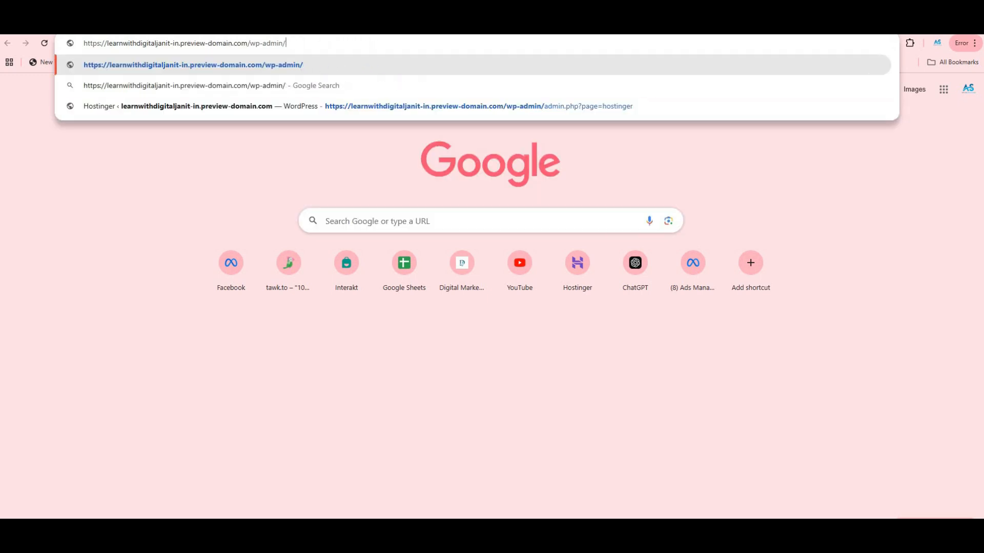
{"action": "key", "text": "BackSpace"}
{"action": "key", "text": "BackSpace"}
{"action": "key", "text": "BackSpace"}
{"action": "key", "text": "BackSpace"}
{"action": "key", "text": "BackSpace"}
{"action": "key", "text": "BackSpace"}
{"action": "key", "text": "BackSpace"}
{"action": "key", "text": "BackSpace"}
{"action": "key", "text": "BackSpace"}
{"action": "key", "text": "BackSpace"}
{"action": "key", "text": "BackSpace"}
{"action": "key", "text": "BackSpace"}
{"action": "key", "text": "BackSpace"}
{"action": "key", "text": "BackSpace"}
{"action": "key", "text": "BackSpace"}
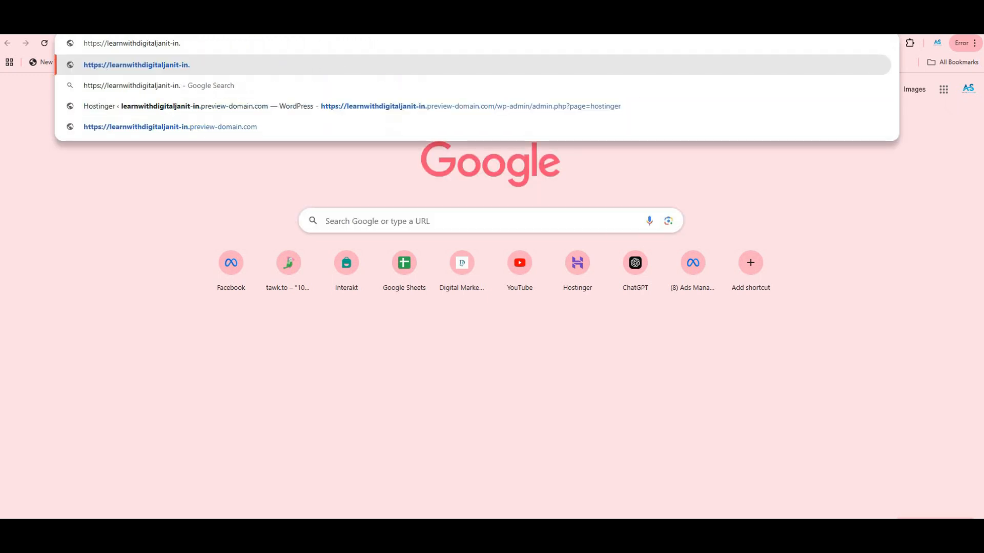
{"action": "key", "text": "Return"}
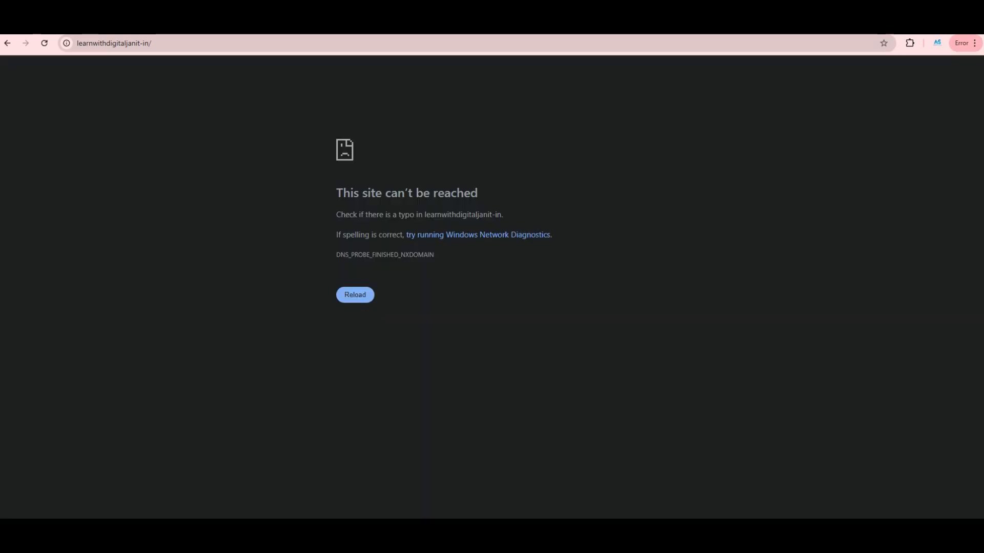
Correct the address to learnwithdigitaljanit.in and load its Coming Soon page
{"action": "left_click", "coordinate": [180, 41]}
{"action": "left_click", "coordinate": [179, 40]}
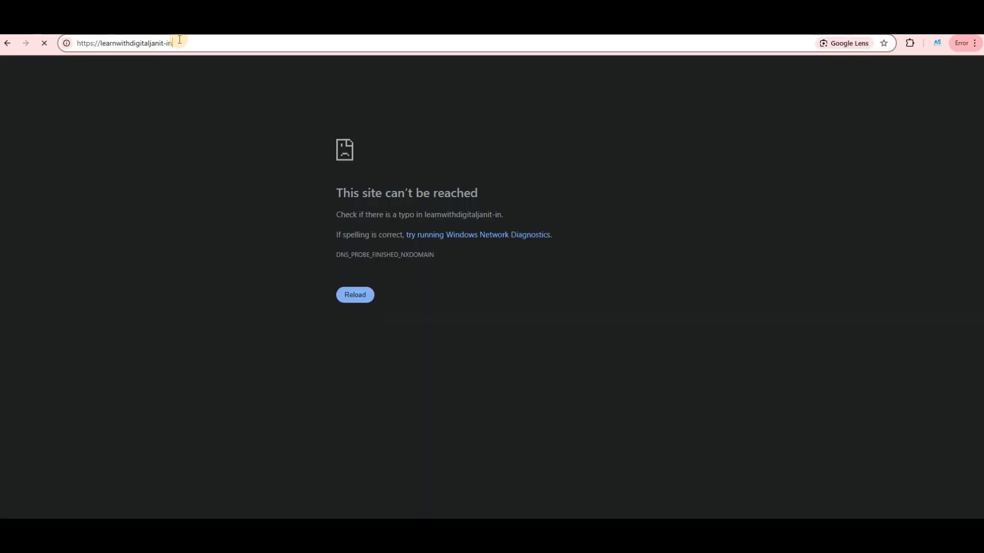
{"action": "key", "text": "BackSpace"}
{"action": "key", "text": "BackSpace"}
{"action": "key", "text": "BackSpace"}
{"action": "key", "text": "BackSpace"}
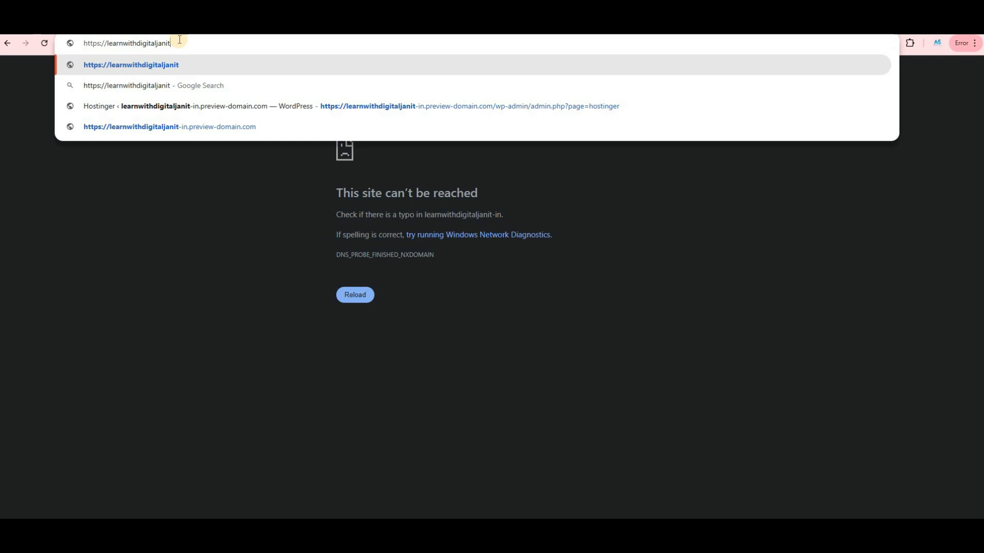
{"action": "type", "text": ".in"}
{"action": "key", "text": "Return"}
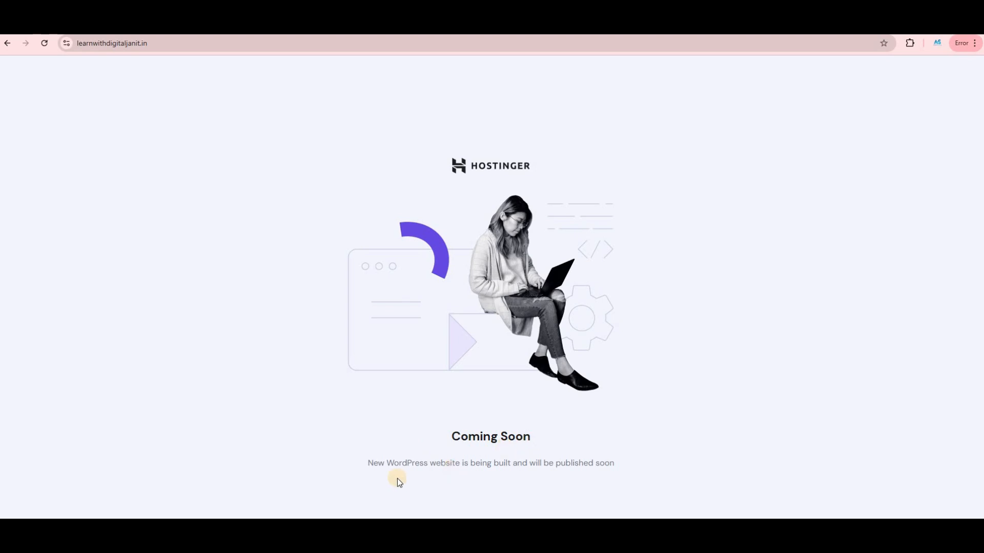
Highlight the Coming Soon subtitle text, then return to the hPanel WordPress Overview tab
{"action": "left_click_drag", "start_coordinate": [436, 465], "coordinate": [524, 439]}
{"action": "left_click", "coordinate": [522, 475]}
{"action": "left_click_drag", "start_coordinate": [399, 464], "coordinate": [559, 477]}
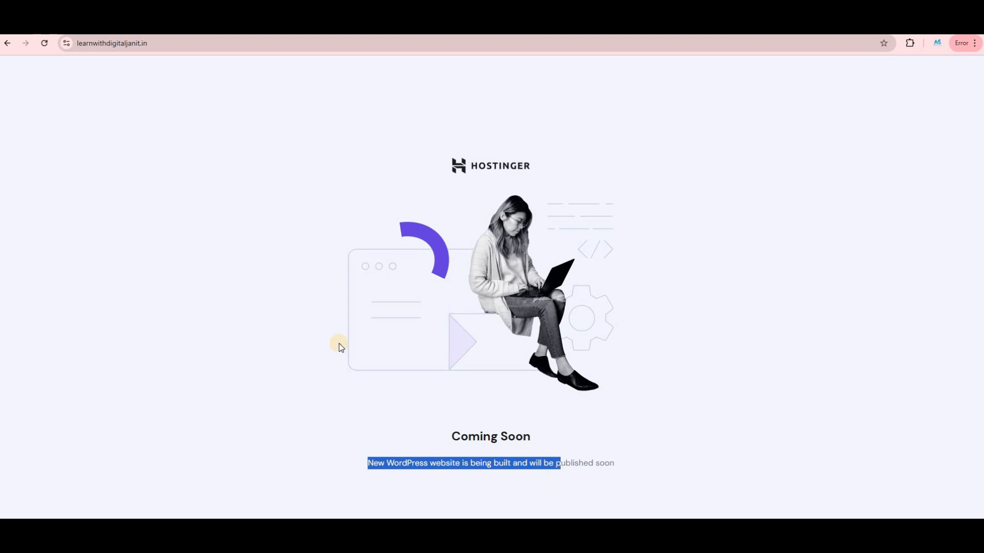
{"action": "left_click", "coordinate": [76, 27]}
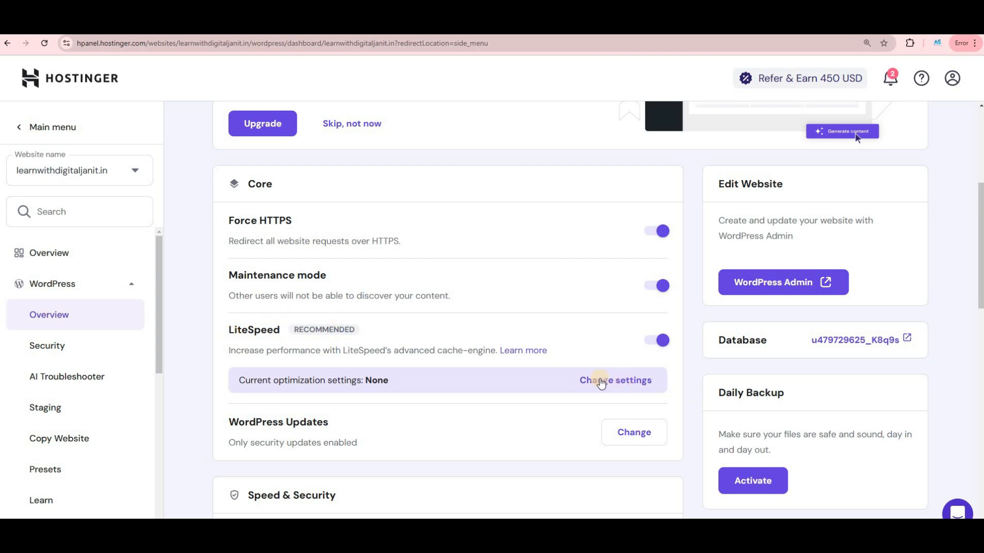
Scroll through the Core settings, dismiss a context menu, and highlight the LiteSpeed heading
{"action": "scroll", "coordinate": [428, 386], "scroll_direction": "down", "scroll_amount": 1}
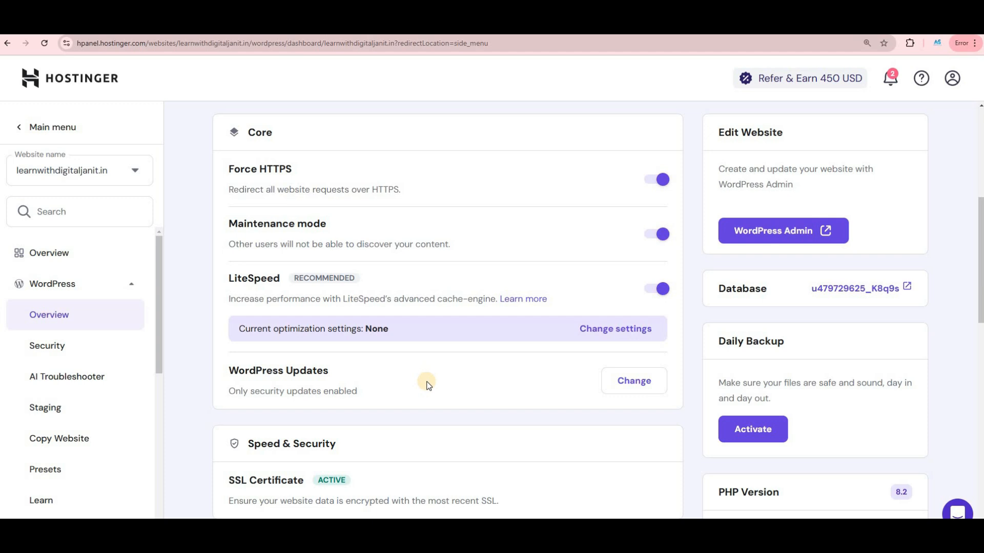
{"action": "right_click", "coordinate": [429, 385]}
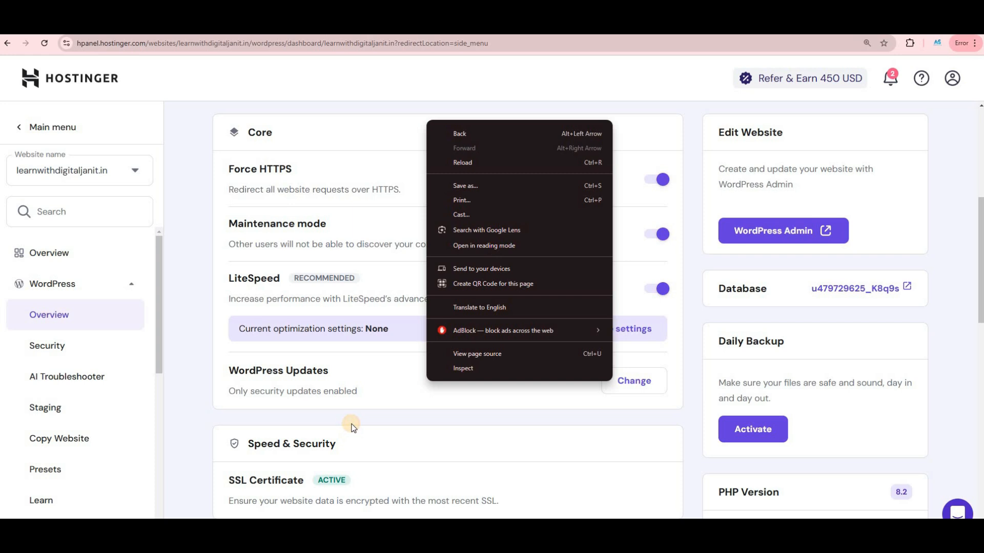
{"action": "left_click", "coordinate": [354, 428]}
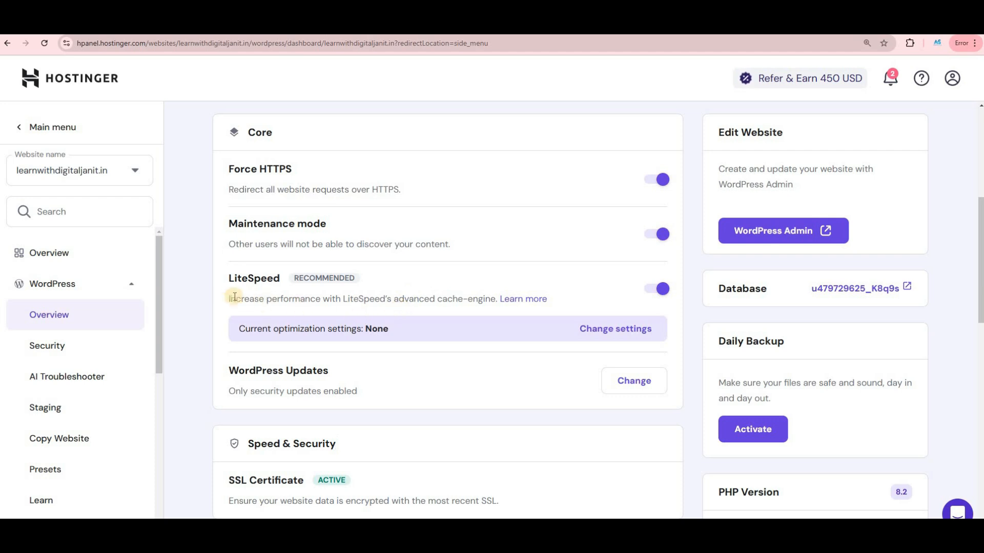
{"action": "left_click_drag", "start_coordinate": [223, 279], "coordinate": [264, 283]}
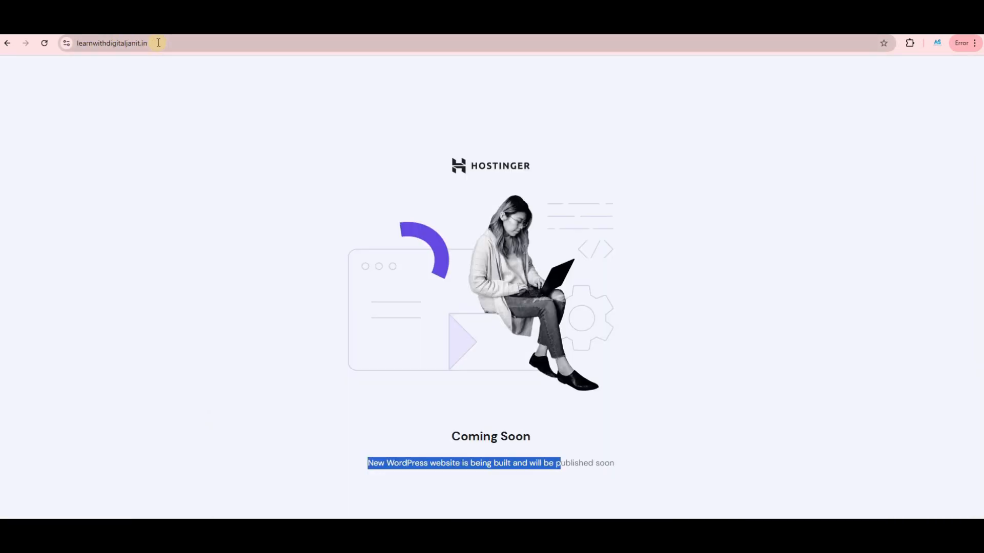
Open DevTools on the Coming Soon page and browse the Memory, Performance and Network panels
{"action": "right_click", "coordinate": [297, 403]}
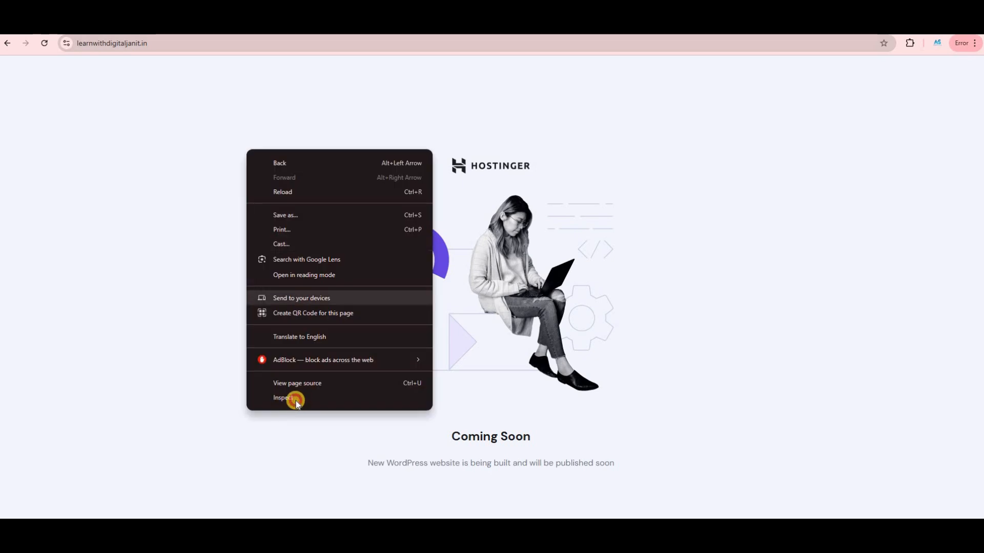
{"action": "left_click", "coordinate": [295, 399]}
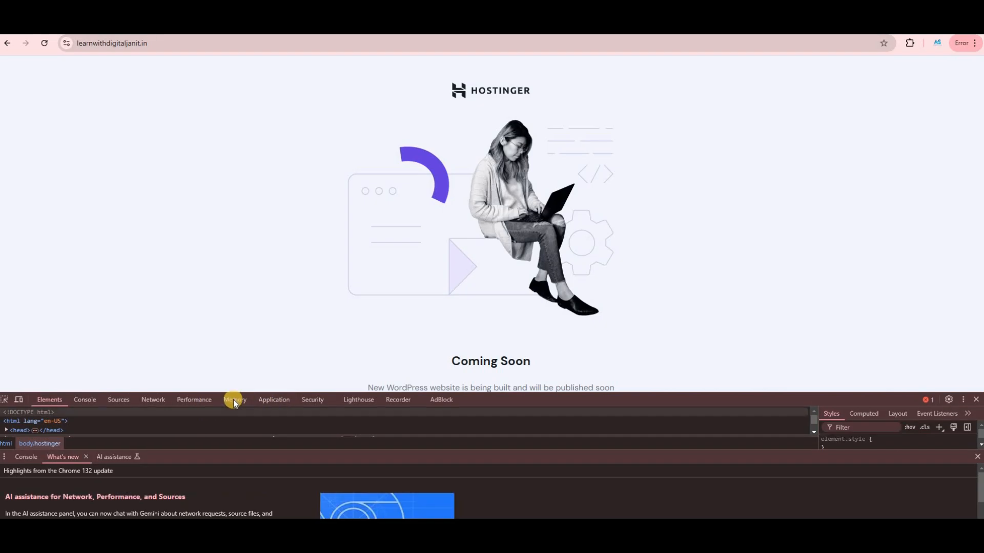
{"action": "left_click", "coordinate": [234, 401]}
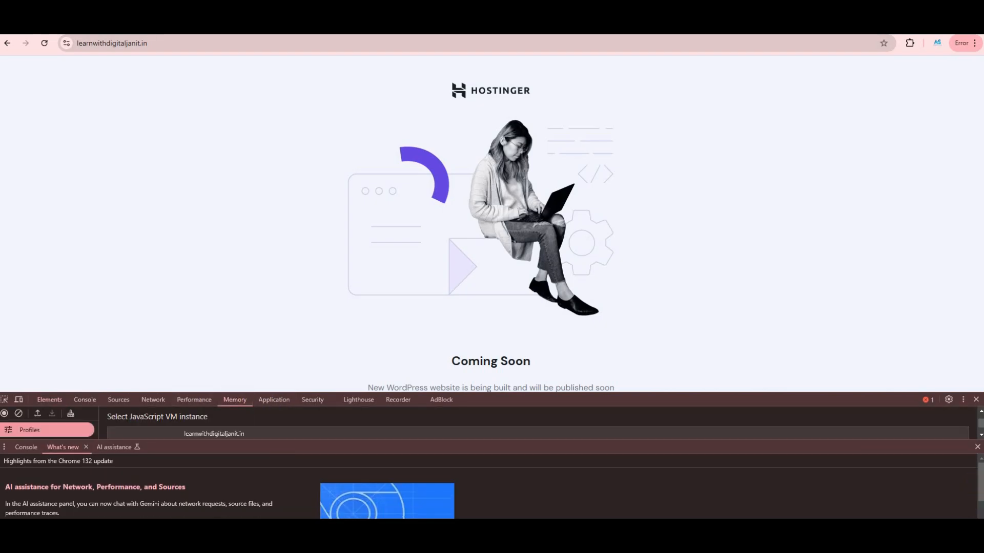
{"action": "left_click", "coordinate": [978, 448]}
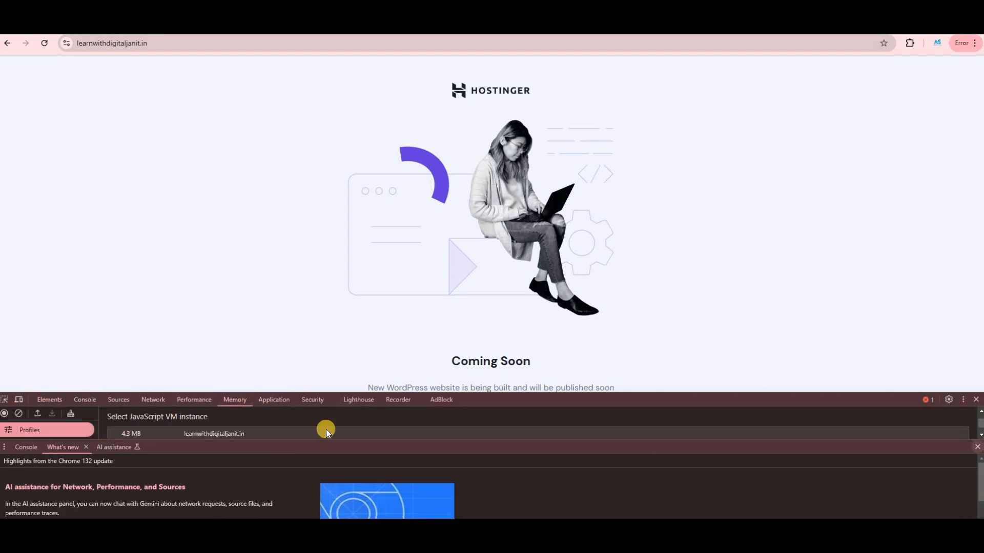
{"action": "left_click", "coordinate": [193, 402]}
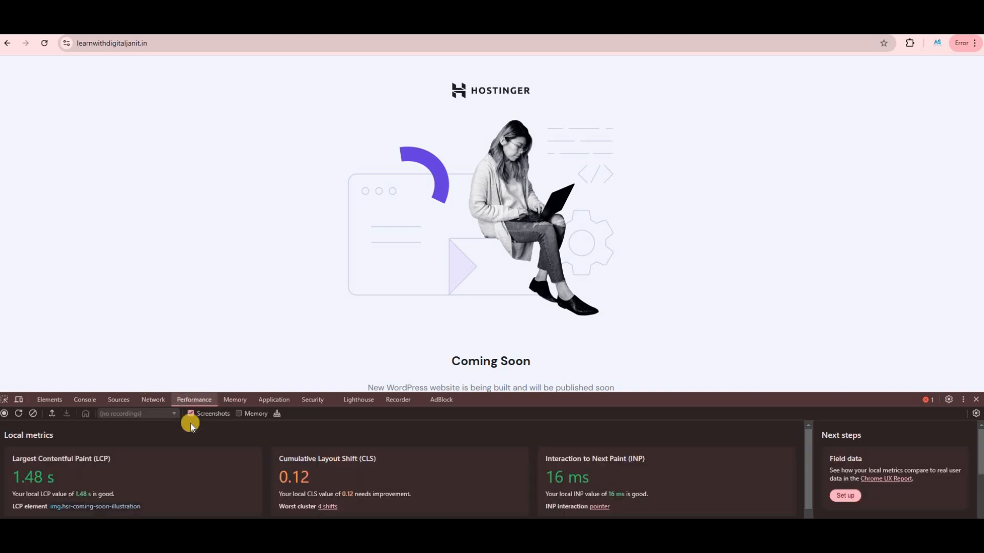
{"action": "left_click", "coordinate": [157, 402]}
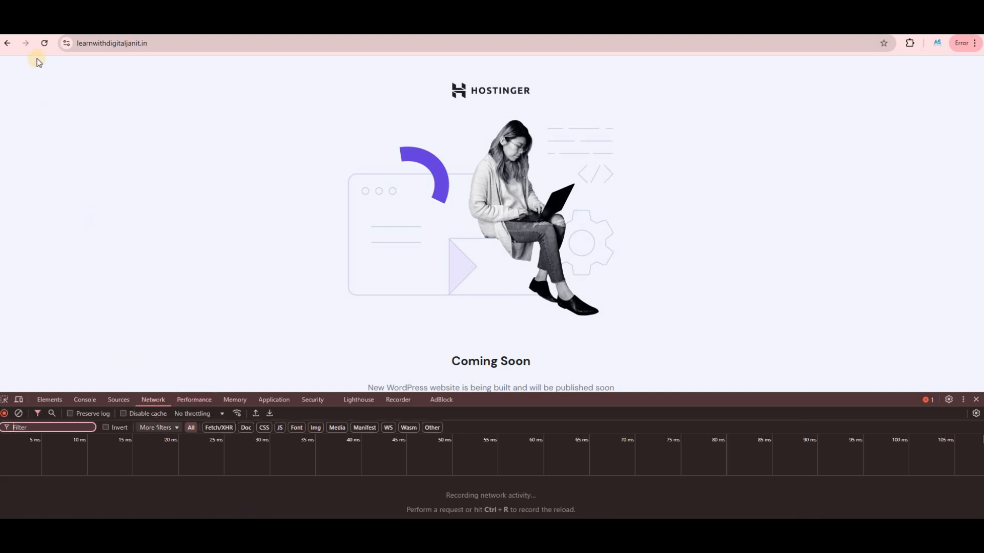
Reload the page and inspect the logo-black.svg, DMSans-Regular.ttf and SdHtmlPage.html requests
{"action": "left_click", "coordinate": [39, 45]}
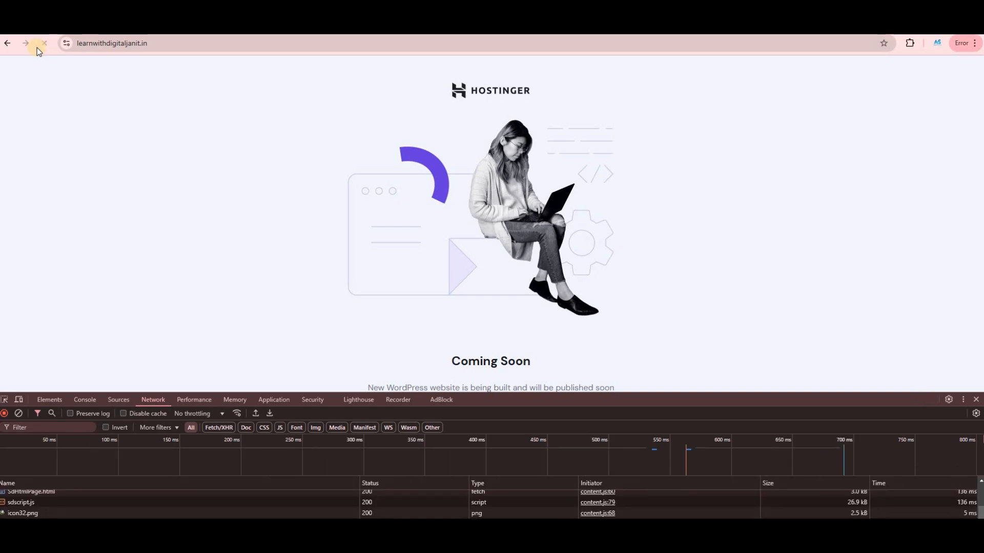
{"action": "left_click_drag", "start_coordinate": [690, 399], "coordinate": [730, 211]}
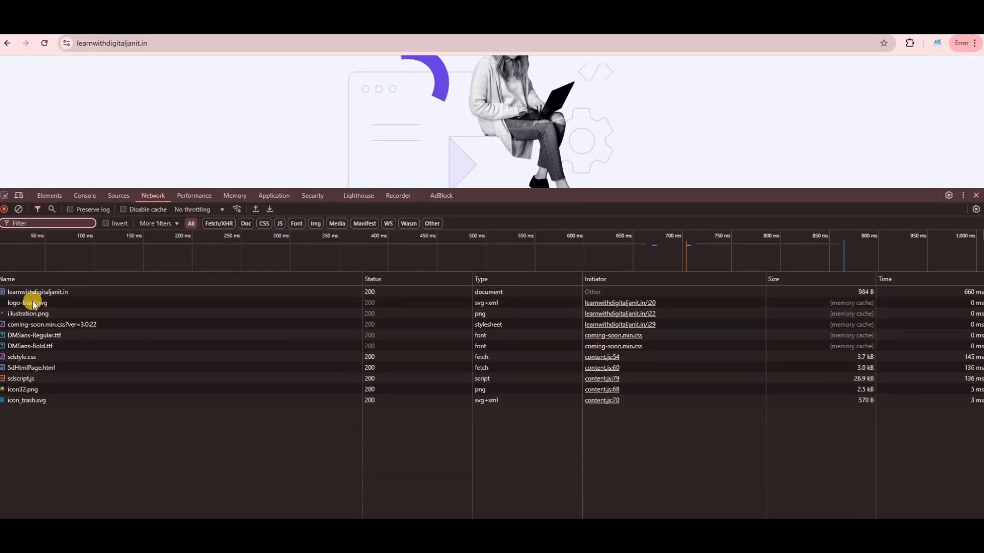
{"action": "left_click", "coordinate": [27, 304]}
{"action": "left_click", "coordinate": [23, 335]}
{"action": "left_click", "coordinate": [22, 367]}
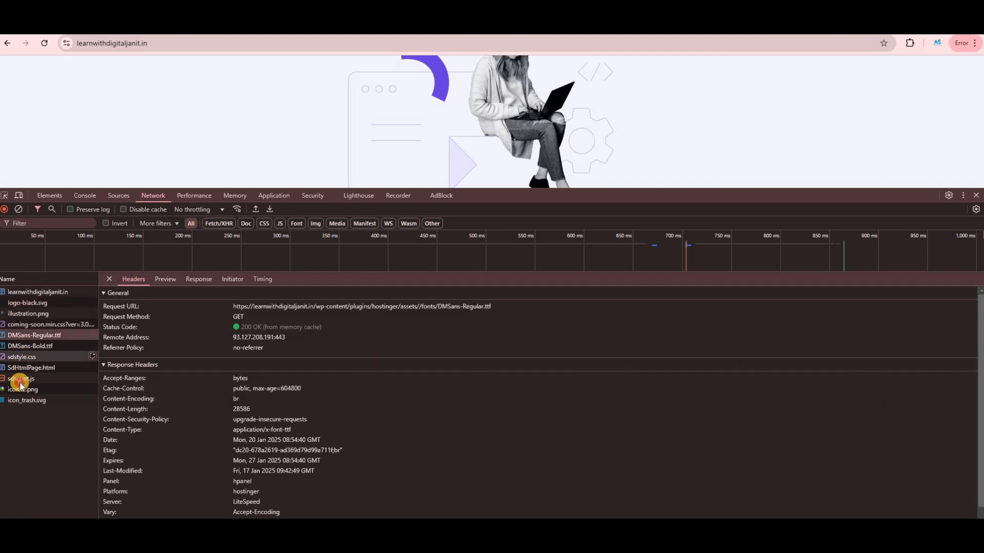
Preview logo-black.svg and illustration.png in Sources, then switch to the Application tab
{"action": "left_click", "coordinate": [116, 195]}
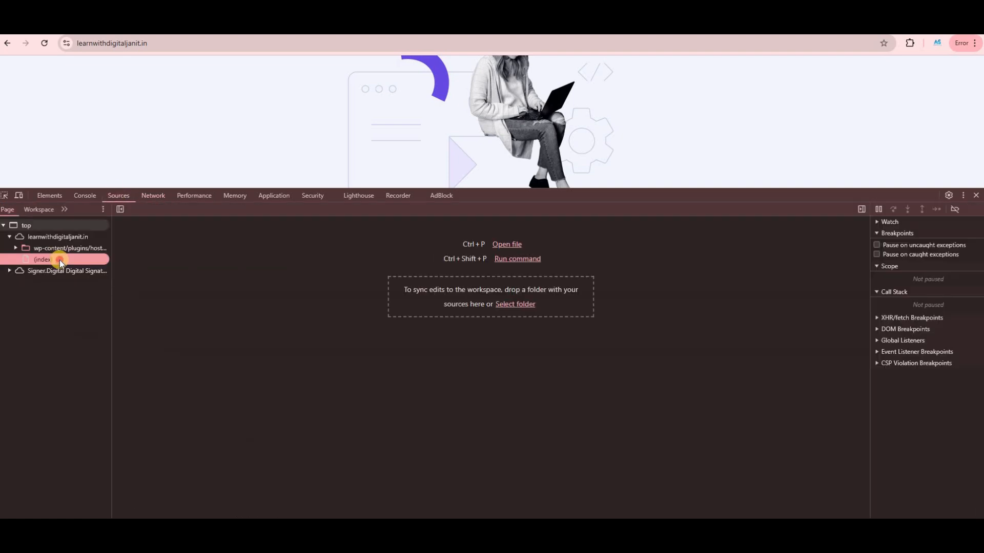
{"action": "left_click", "coordinate": [61, 250]}
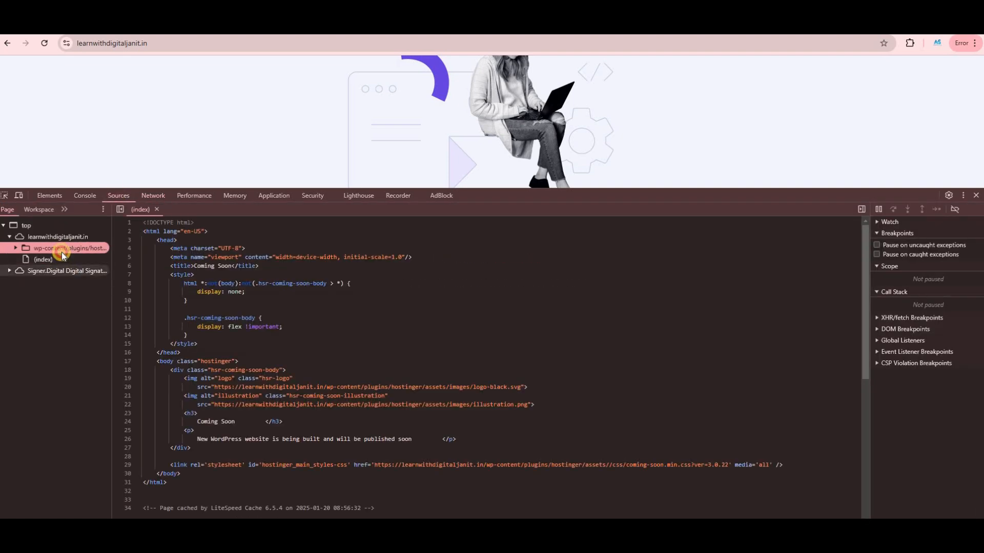
{"action": "left_click", "coordinate": [50, 271]}
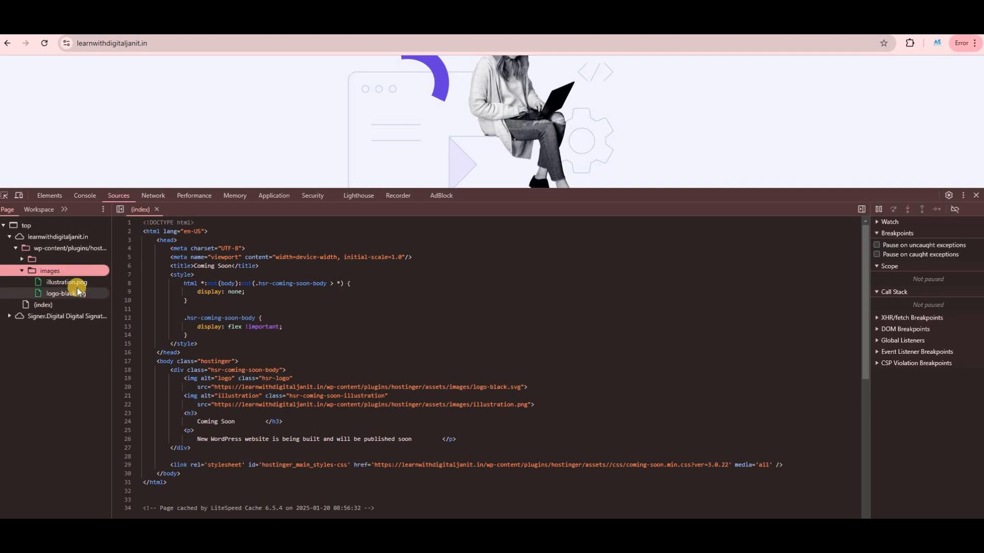
{"action": "left_click", "coordinate": [74, 293]}
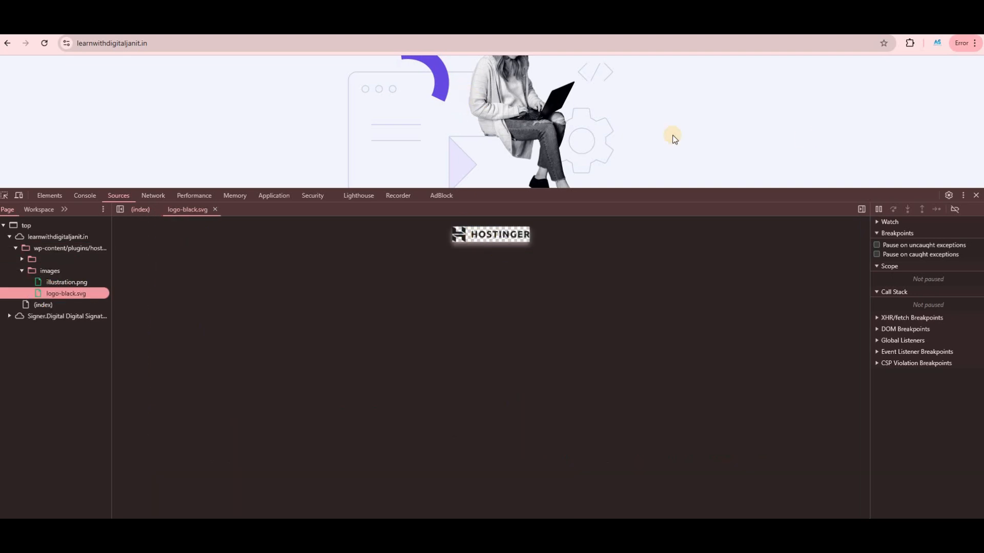
{"action": "left_click", "coordinate": [75, 284]}
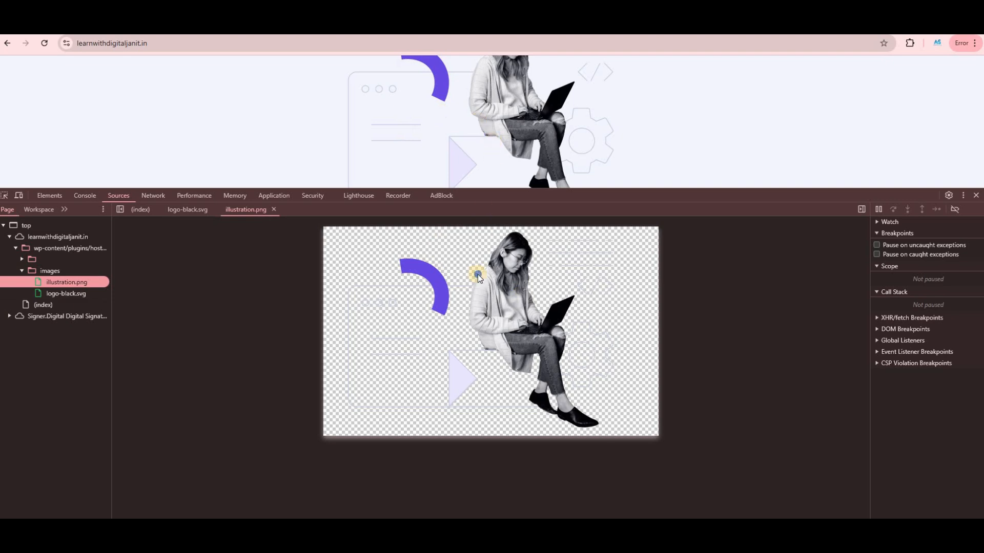
{"action": "right_click", "coordinate": [478, 275]}
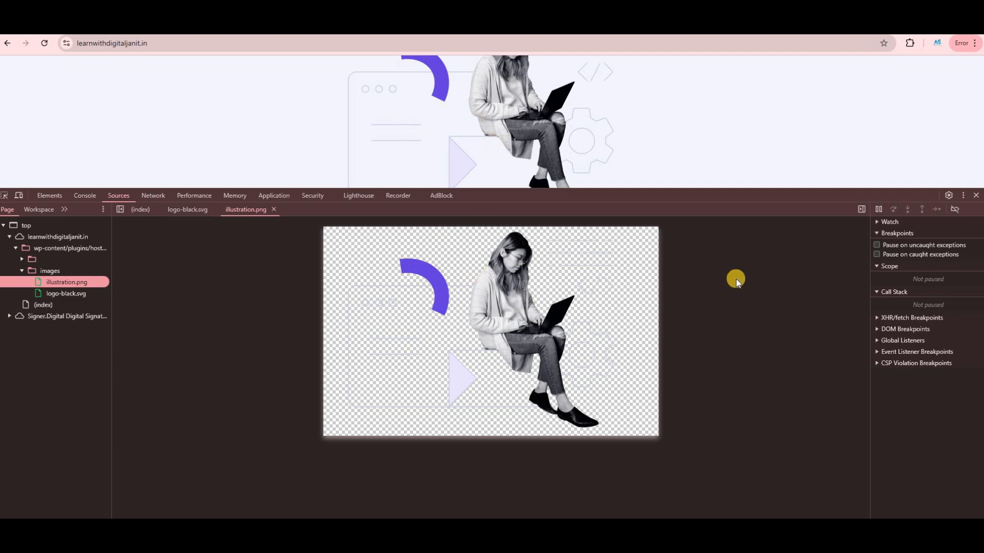
{"action": "left_click", "coordinate": [238, 197]}
{"action": "left_click", "coordinate": [275, 195]}
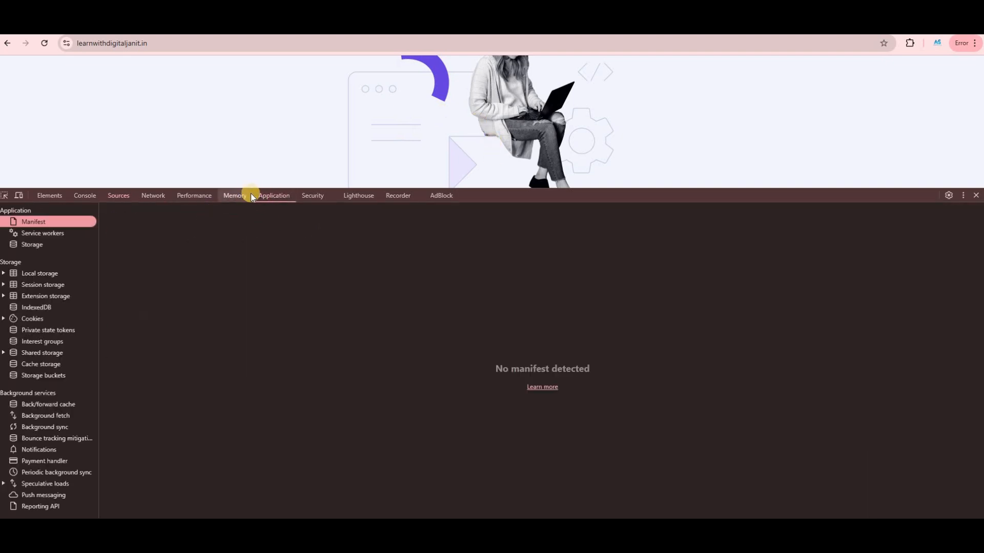
{"action": "left_click", "coordinate": [23, 275]}
{"action": "key", "text": "Right"}
{"action": "left_click", "coordinate": [54, 288]}
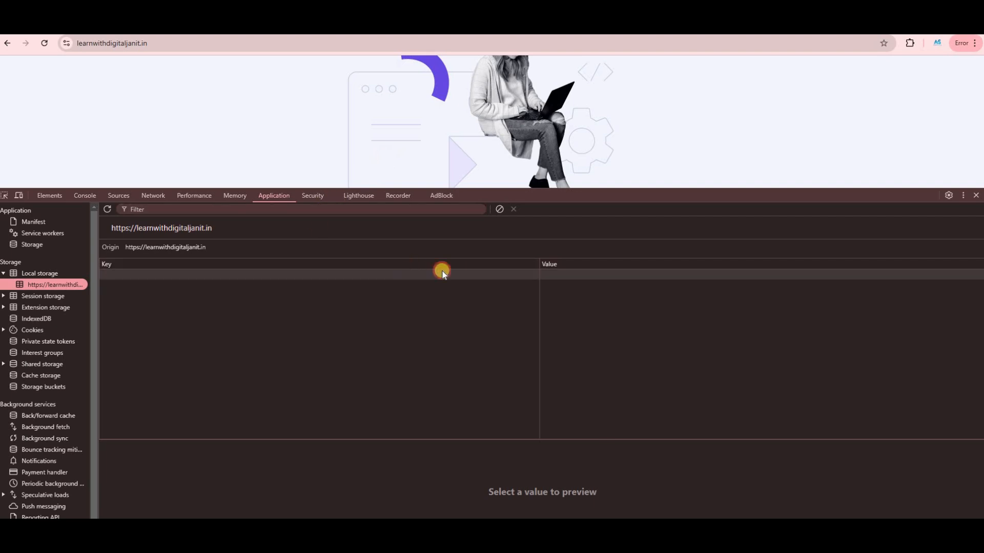
{"action": "double_click", "coordinate": [553, 280]}
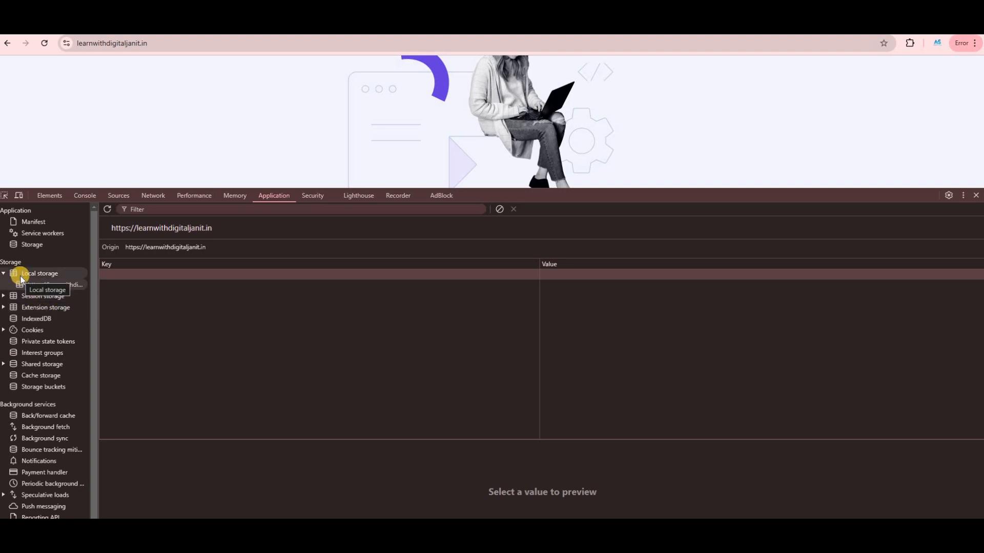
Select the site address, retry editing a storage key, then bring back hPanel's WordPress Overview
{"action": "left_click", "coordinate": [147, 43]}
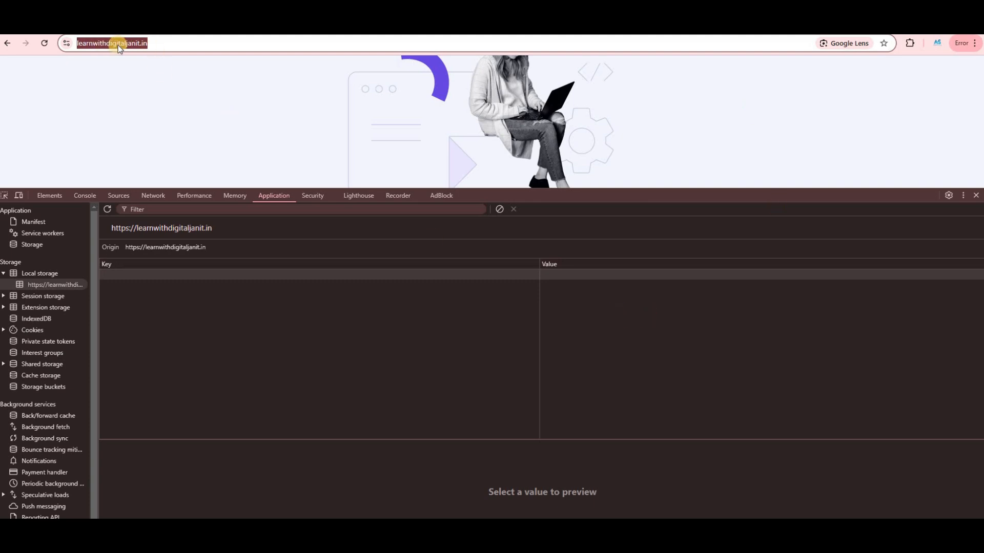
{"action": "double_click", "coordinate": [182, 274]}
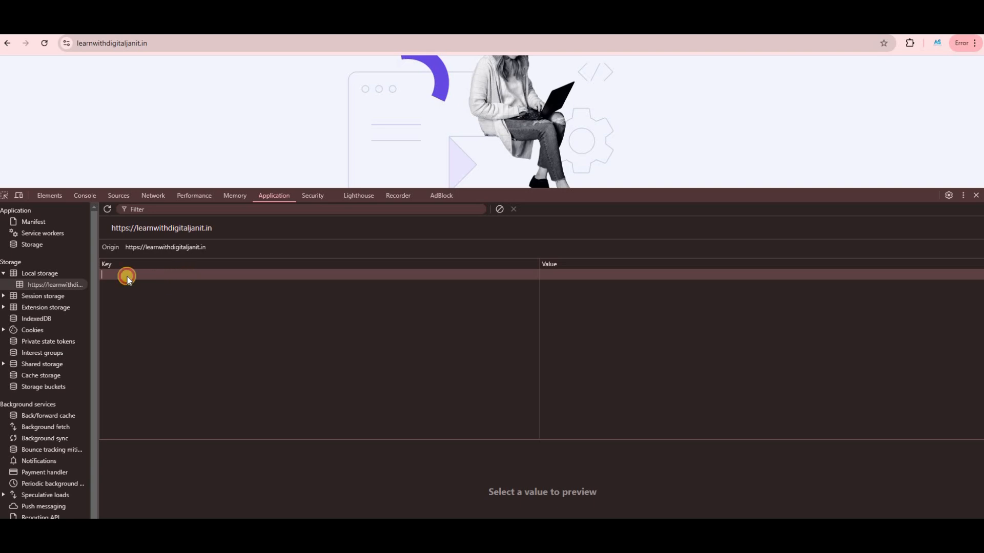
{"action": "left_click_drag", "start_coordinate": [206, 251], "coordinate": [99, 153]}
{"action": "left_click", "coordinate": [126, 230]}
Close DevTools and open the live learnwithdigitaljanit.in site to see what visitors get
{"action": "left_click", "coordinate": [975, 195]}
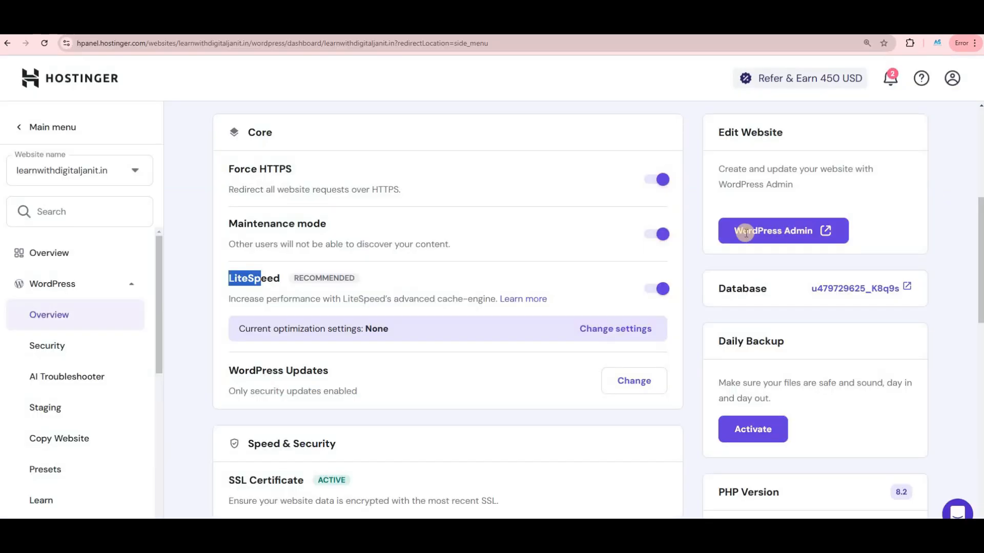
{"action": "scroll", "coordinate": [584, 220], "scroll_direction": "up", "scroll_amount": 2}
{"action": "scroll", "coordinate": [582, 217], "scroll_direction": "up", "scroll_amount": 3}
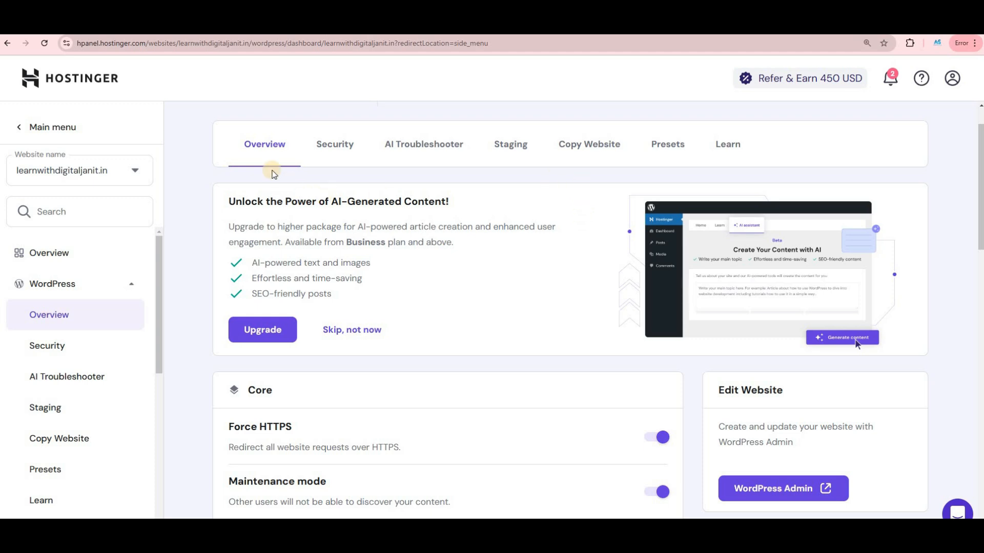
{"action": "scroll", "coordinate": [282, 148], "scroll_direction": "up", "scroll_amount": 1}
{"action": "left_click", "coordinate": [283, 149]}
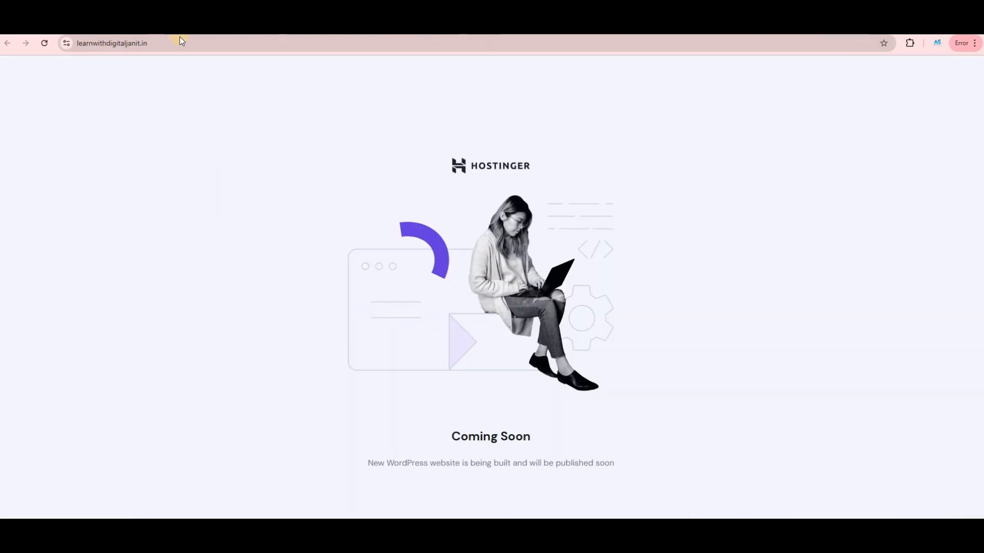
Switch off maintenance mode in the Overview, then reload the site to confirm the Blog page shows
{"action": "left_click", "coordinate": [179, 28]}
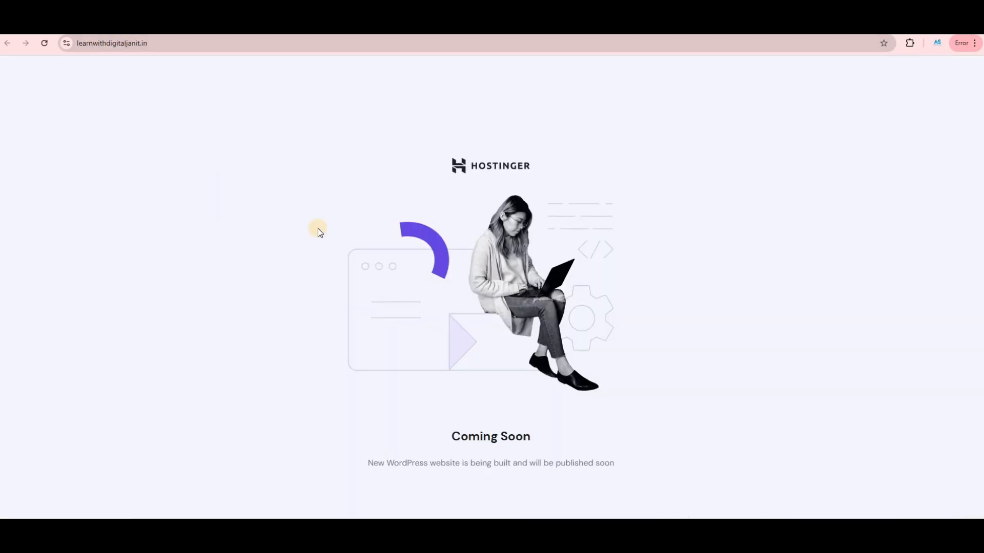
{"action": "scroll", "coordinate": [632, 402], "scroll_direction": "down", "scroll_amount": 3}
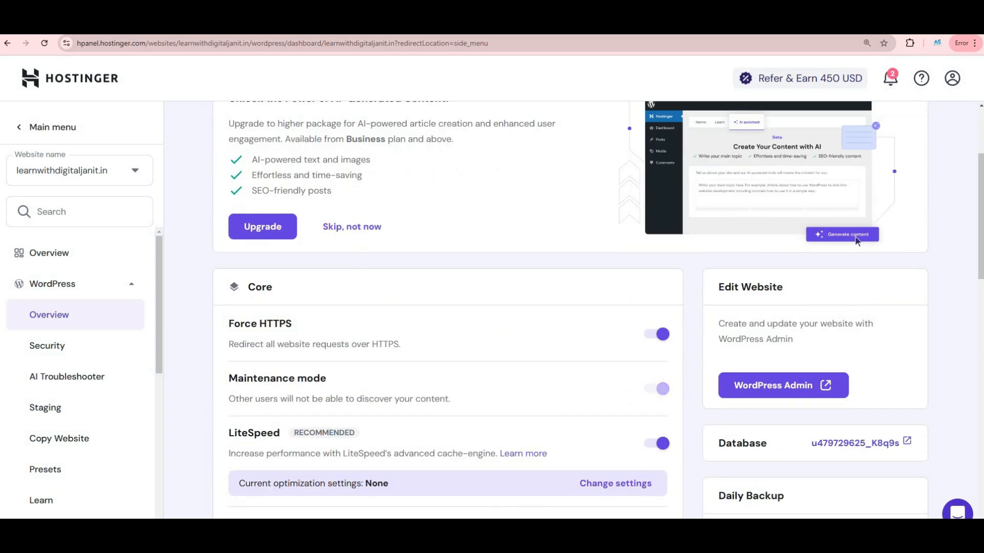
{"action": "left_click", "coordinate": [44, 47]}
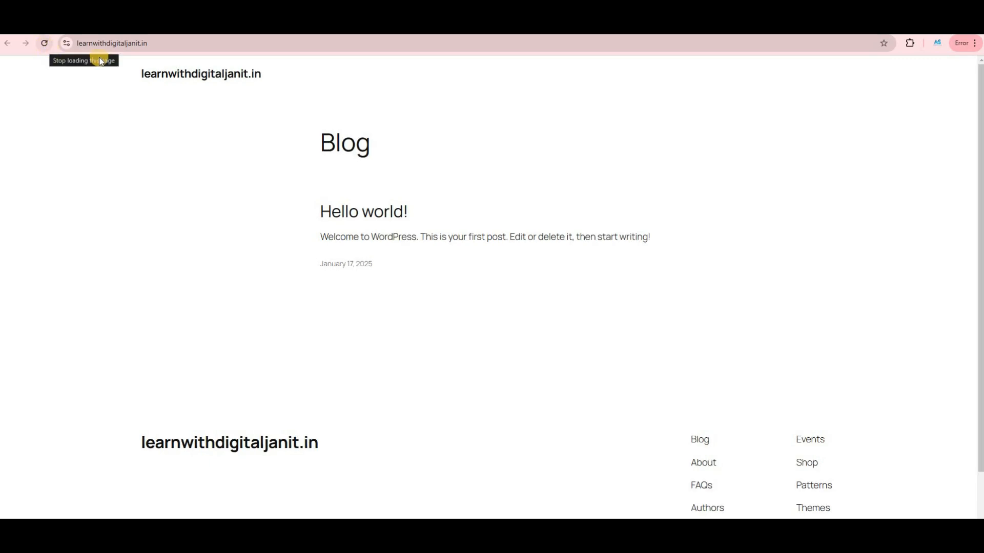
{"action": "left_click", "coordinate": [207, 47]}
{"action": "left_click", "coordinate": [207, 47]}
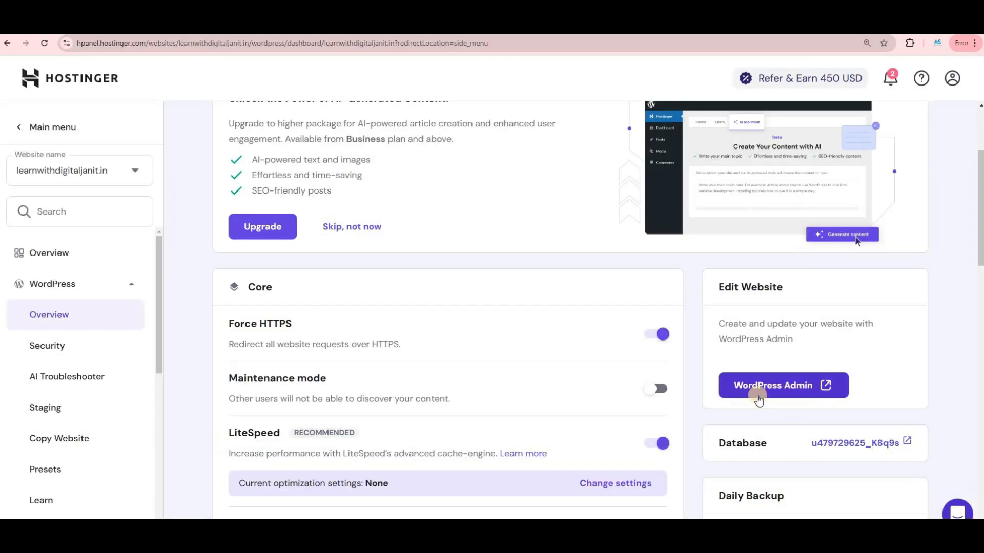
Open learnwithdigitaljanit.in's WordPress Admin and log out from the Howdy menu
{"action": "left_click", "coordinate": [784, 398]}
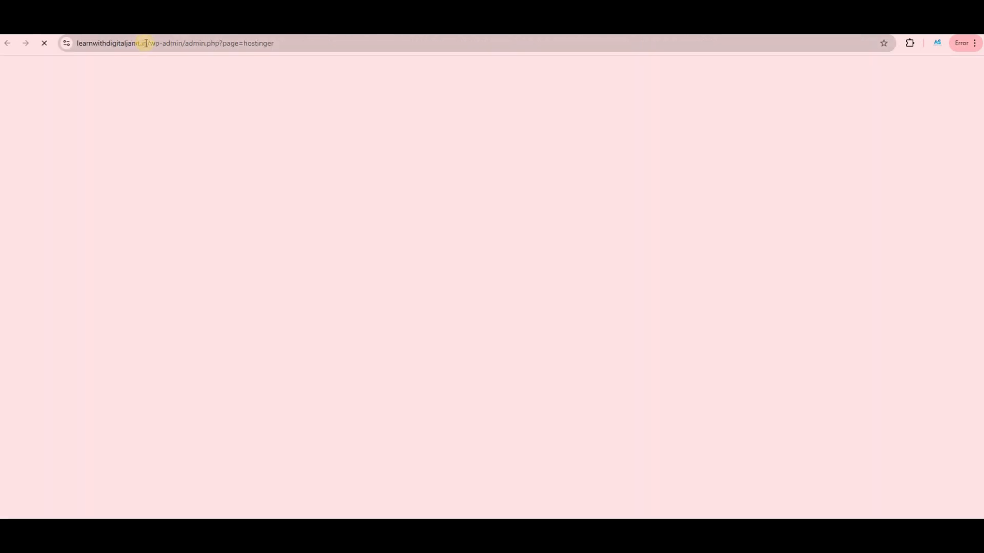
{"action": "left_click_drag", "start_coordinate": [147, 43], "coordinate": [281, 43]}
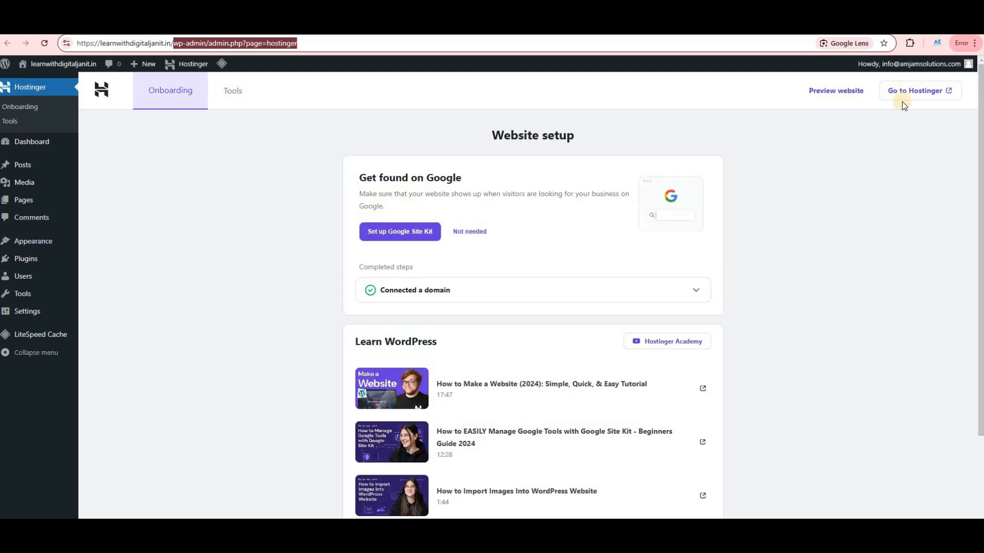
{"action": "mouse_move", "coordinate": [910, 64]}
{"action": "left_click", "coordinate": [897, 110]}
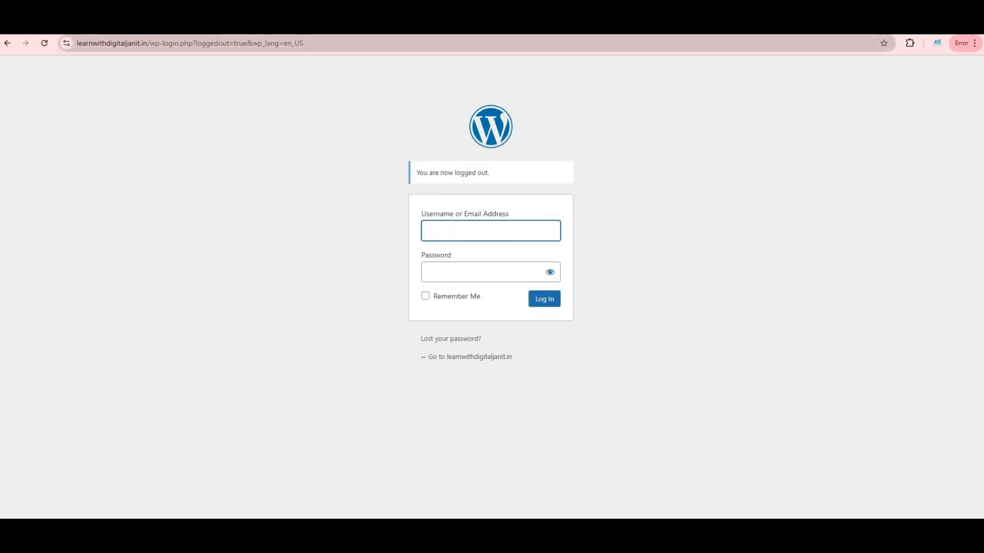
Strip the login path from the address to load the public Blog homepage
{"action": "left_click_drag", "start_coordinate": [307, 43], "coordinate": [150, 43]}
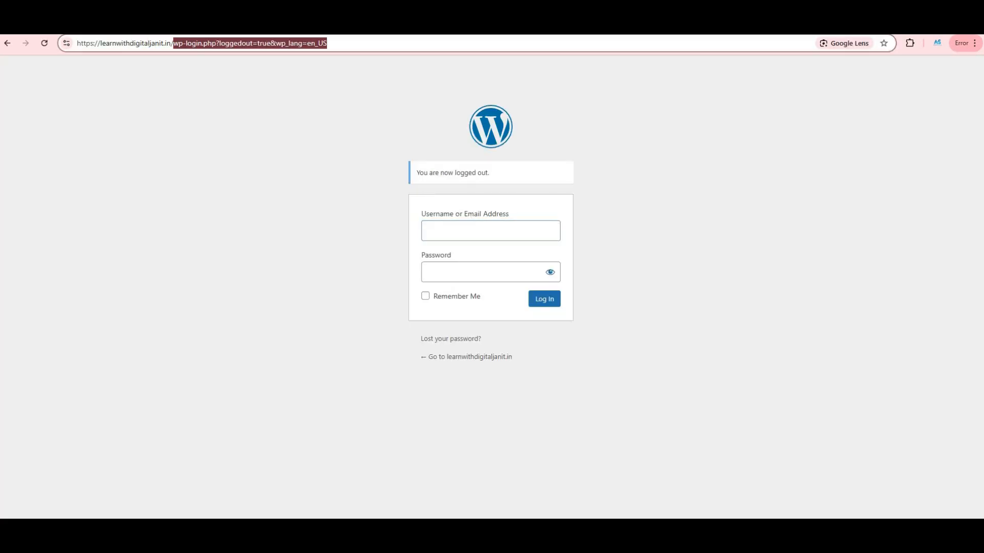
{"action": "key", "text": "BackSpace"}
{"action": "key", "text": "Return"}
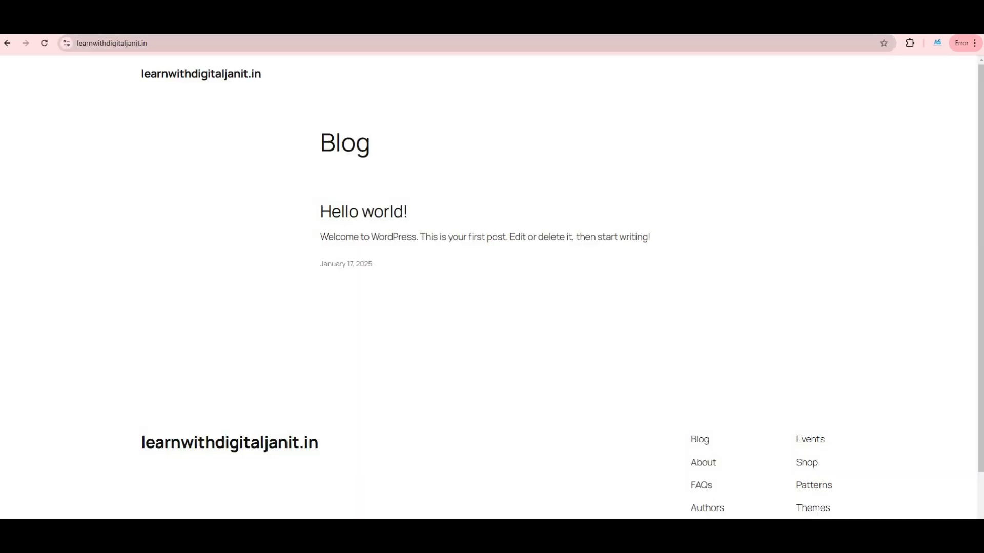
Go to learnwithdigitaljanit.in/wp-admin to reach the WordPress login page
{"action": "left_click", "coordinate": [164, 46]}
{"action": "left_click", "coordinate": [214, 41]}
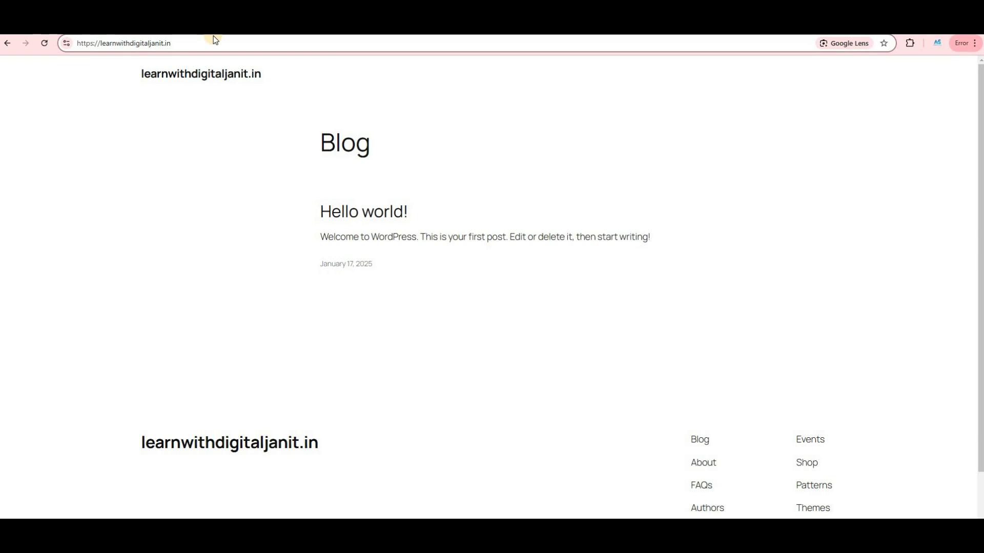
{"action": "type", "text": "/wp-a"}
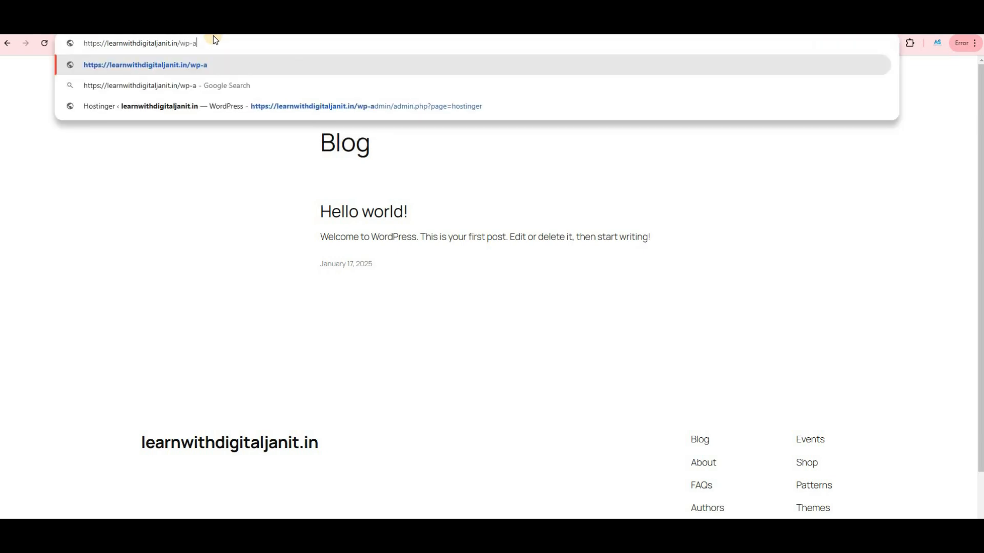
{"action": "type", "text": "dmin"}
{"action": "key", "text": "Return"}
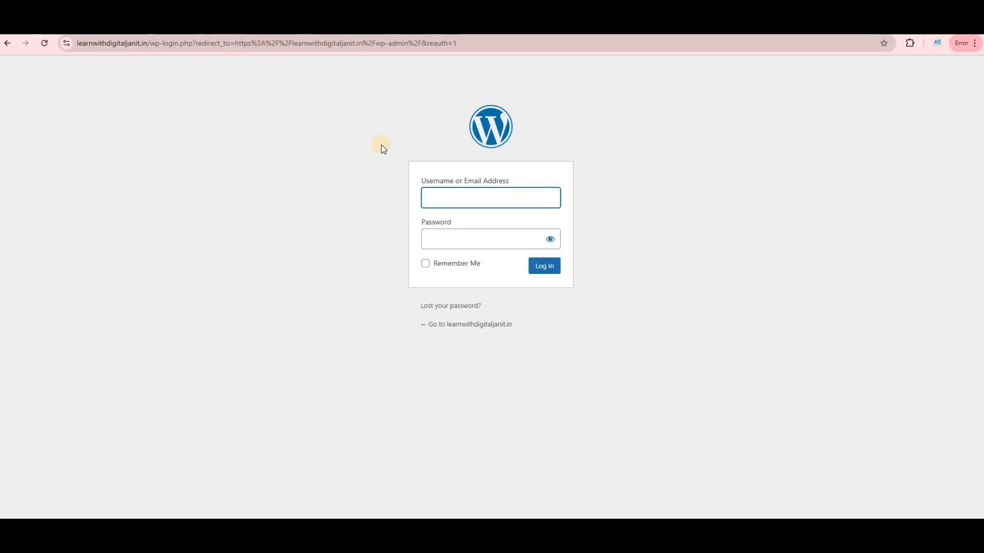
Log in with the admin account e-mail and password
{"action": "left_click", "coordinate": [448, 207]}
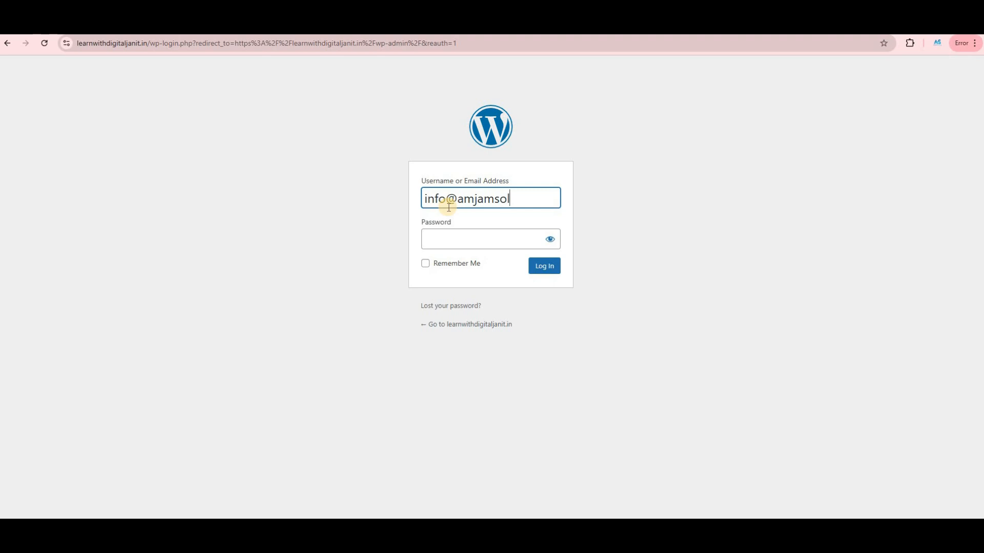
{"action": "key", "text": "Tab"}
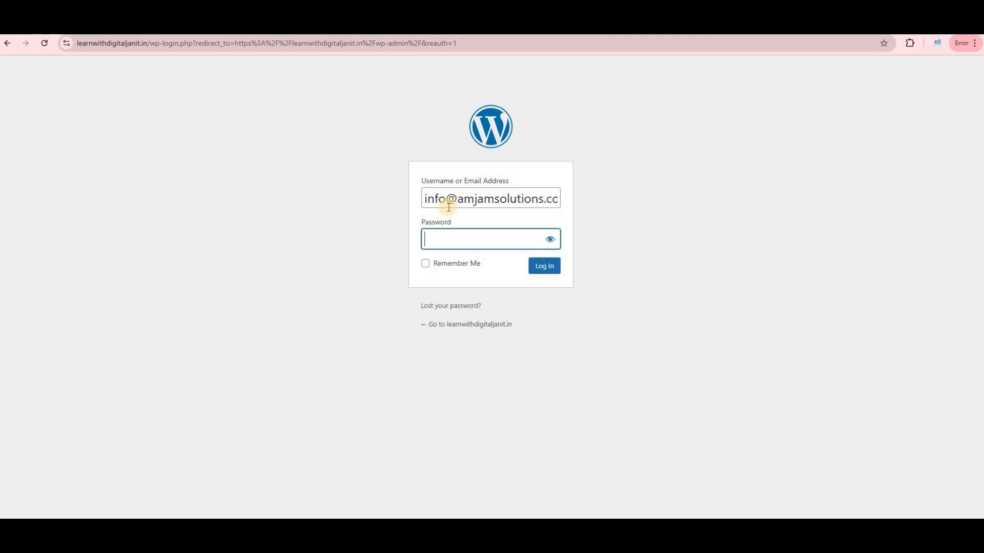
{"action": "type", "text": "a************"}
{"action": "key", "text": "Return"}
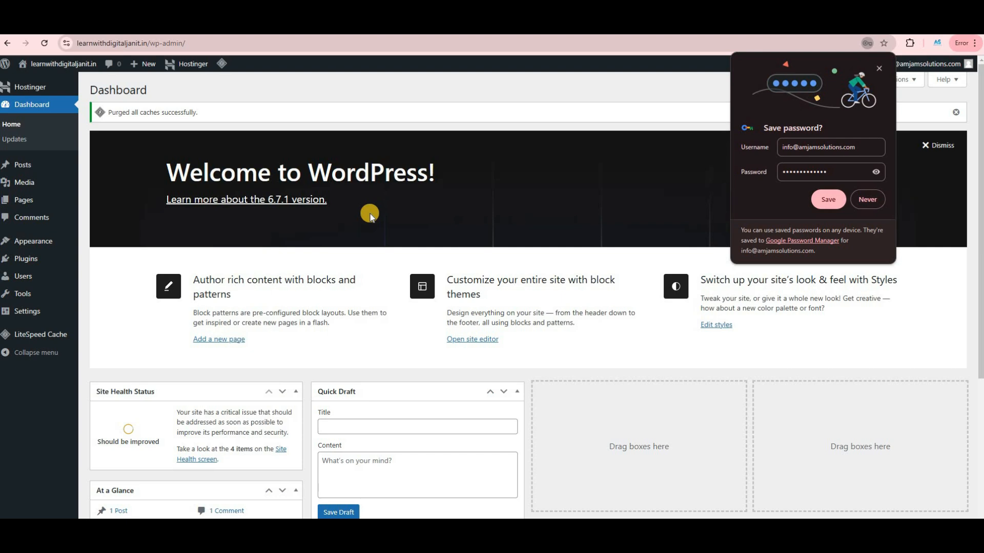
Dismiss the save-password prompt and remove /wp-admin/ from the address to load the public homepage
{"action": "left_click", "coordinate": [877, 76]}
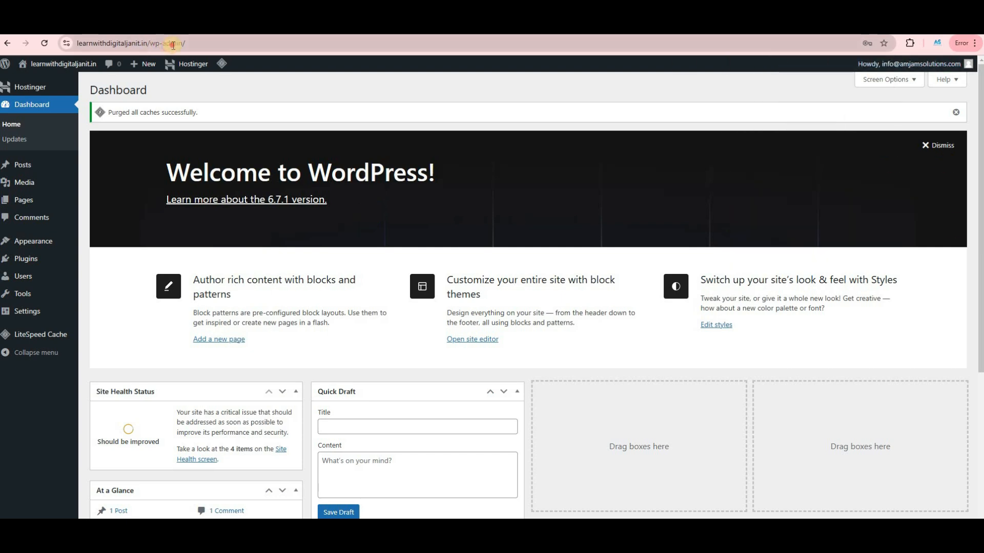
{"action": "left_click_drag", "start_coordinate": [151, 45], "coordinate": [192, 54]}
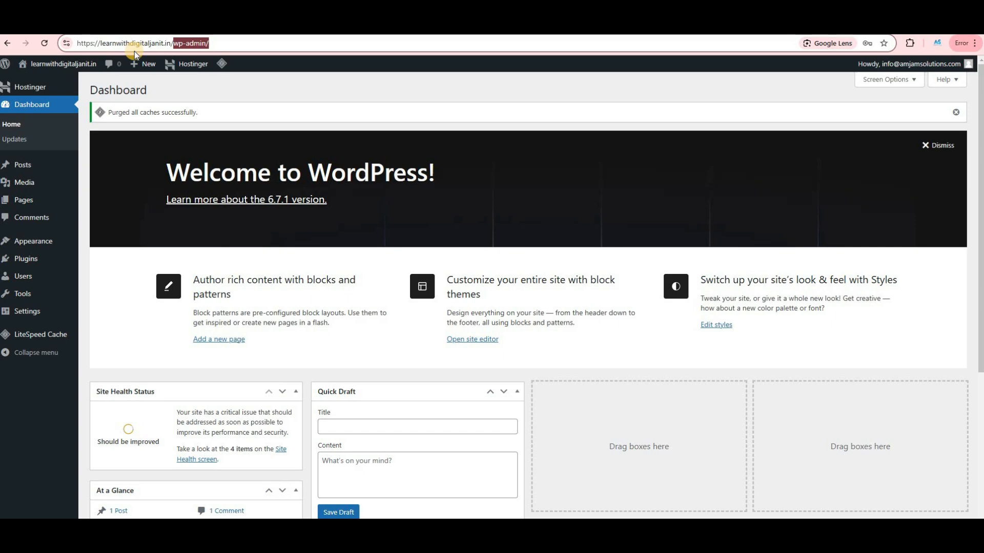
{"action": "left_click", "coordinate": [306, 29]}
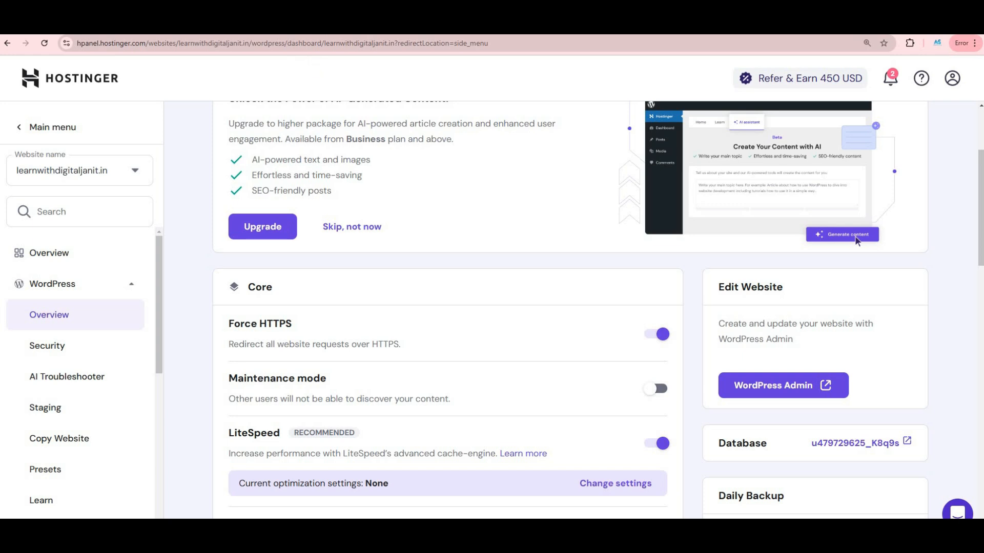
{"action": "left_click", "coordinate": [122, 28]}
{"action": "left_click", "coordinate": [102, 43]}
{"action": "left_click_drag", "start_coordinate": [101, 43], "coordinate": [175, 50]}
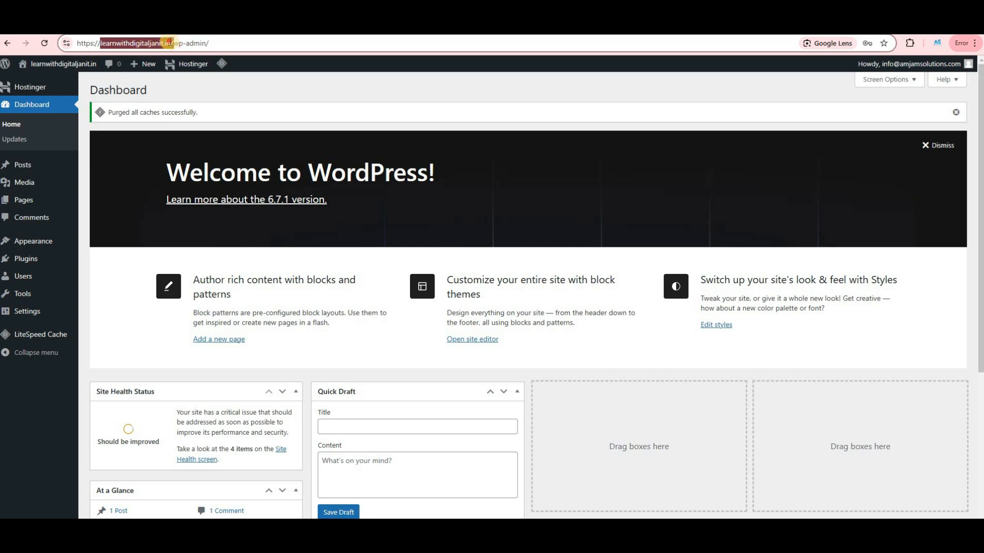
{"action": "left_click", "coordinate": [170, 44]}
{"action": "key", "text": "shift+End"}
{"action": "key", "text": "BackSpace"}
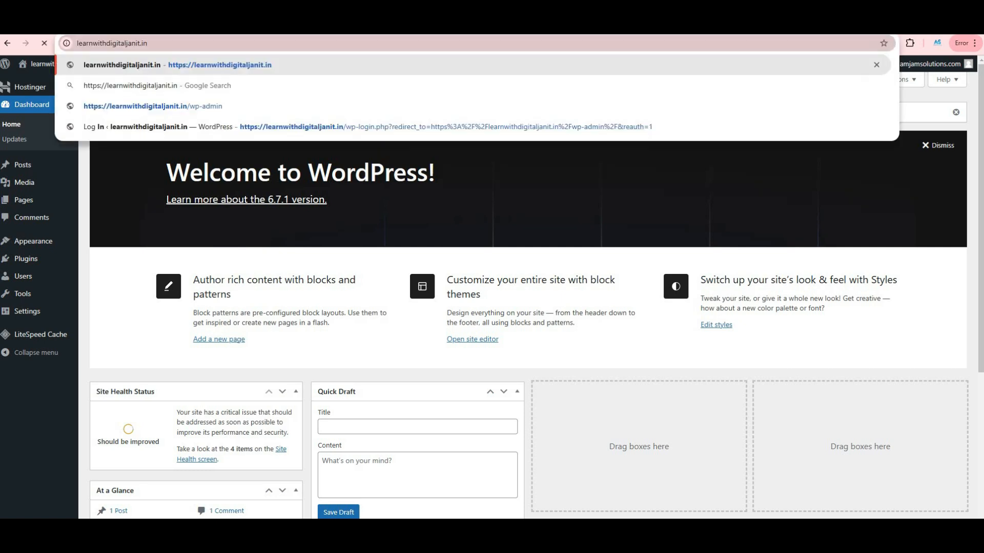
{"action": "key", "text": "Return"}
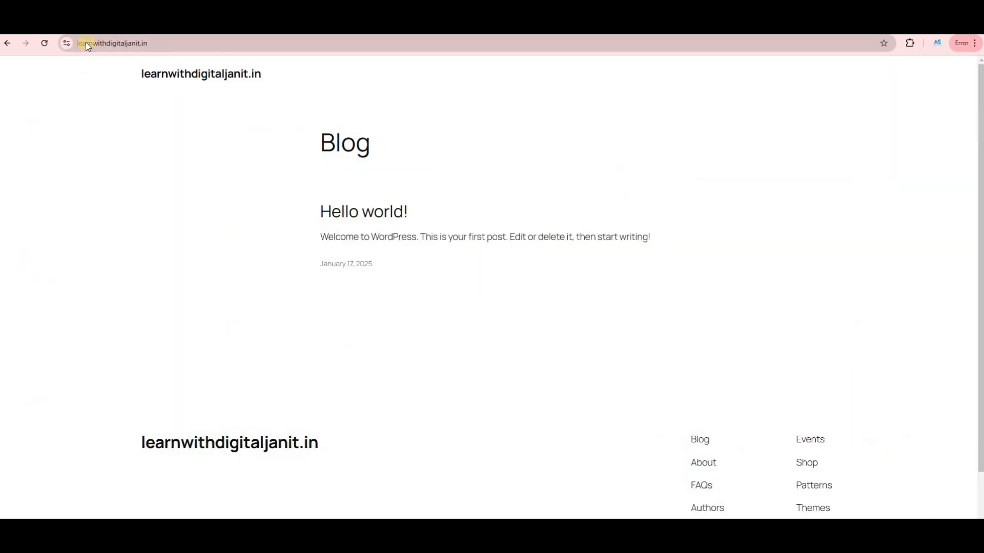
Try loading store.learnwithdigitaljanit.in, which can't be reached
{"action": "left_click", "coordinate": [82, 44]}
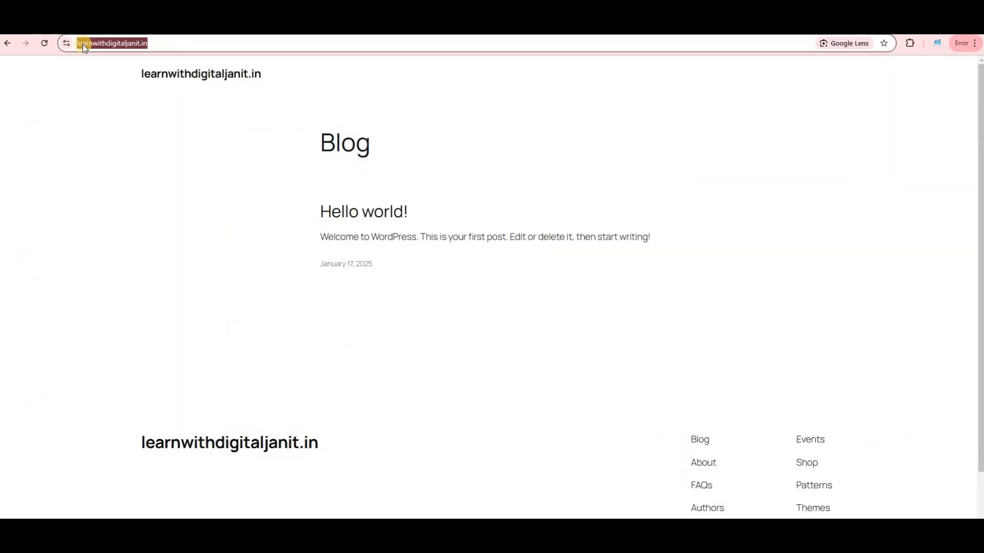
{"action": "left_click", "coordinate": [100, 44]}
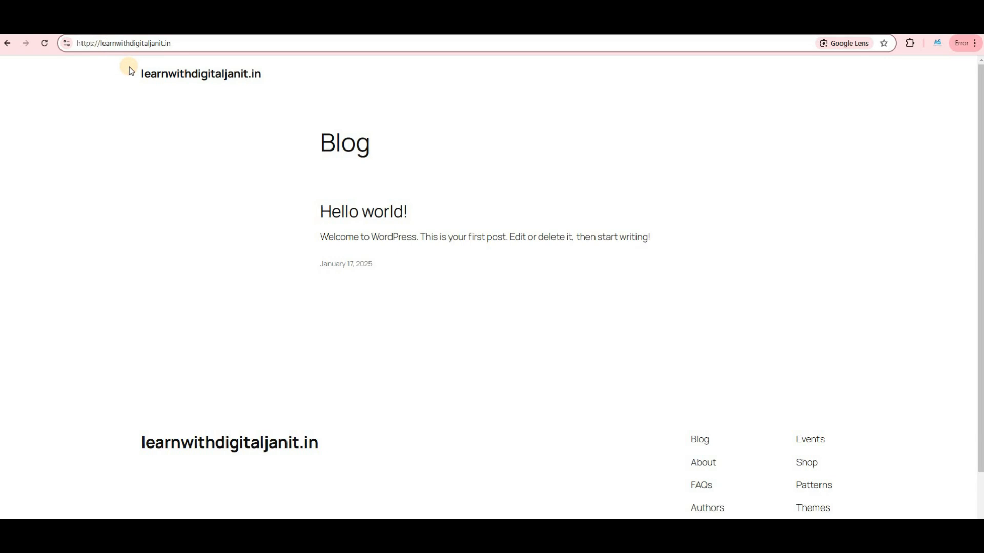
{"action": "type", "text": "store."}
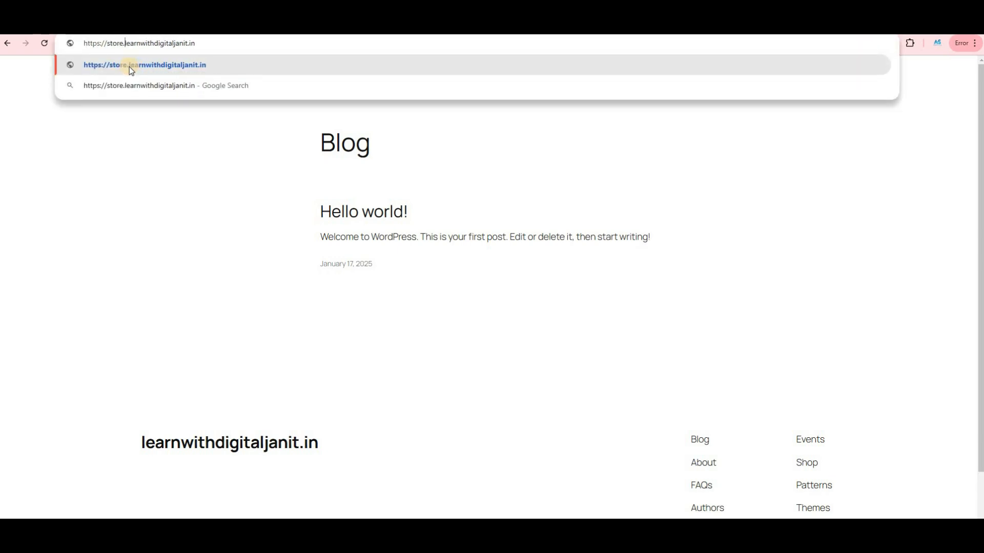
{"action": "left_click", "coordinate": [131, 67]}
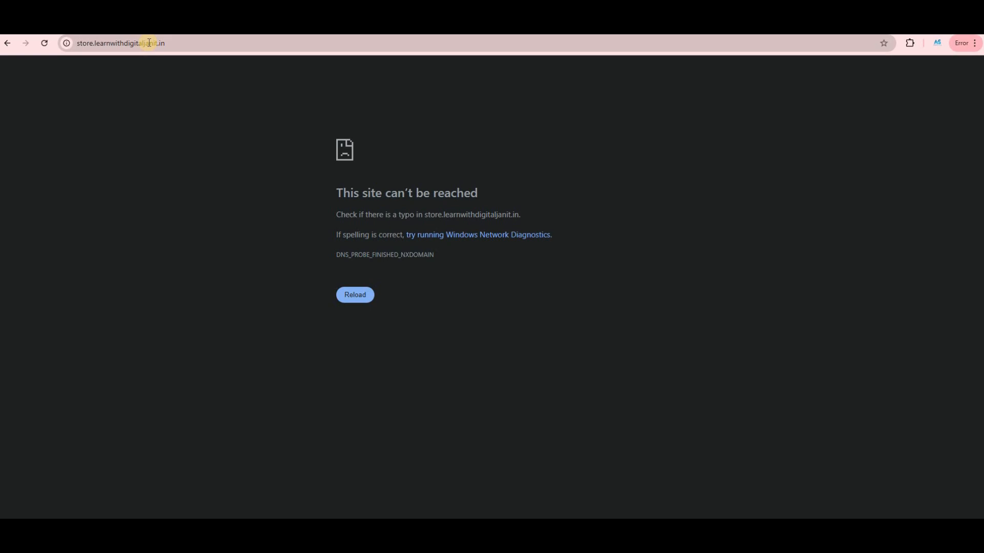
Change the address to learnwithdigitaljanit.in/store instead of the store subdomain
{"action": "double_click", "coordinate": [87, 44]}
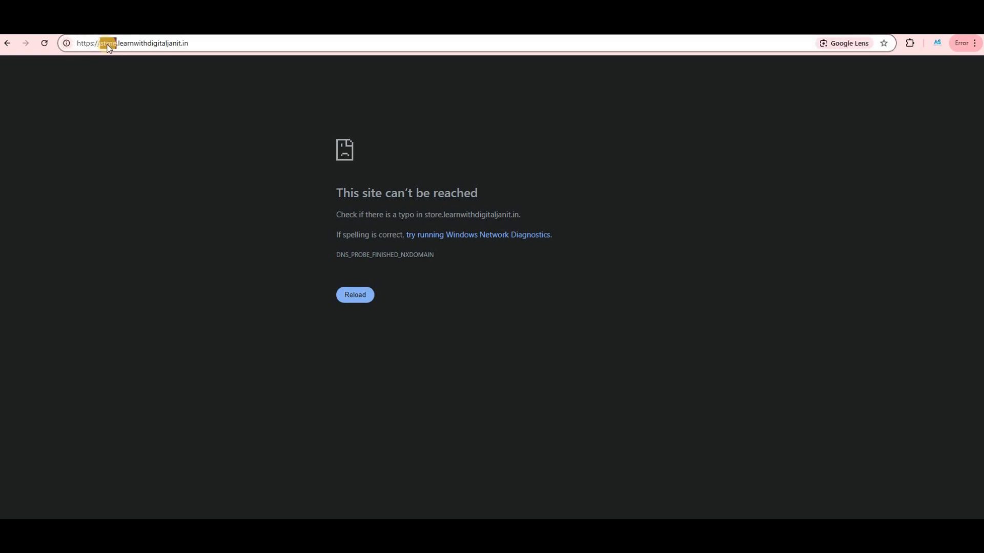
{"action": "key", "text": "Delete"}
{"action": "key", "text": "Delete"}
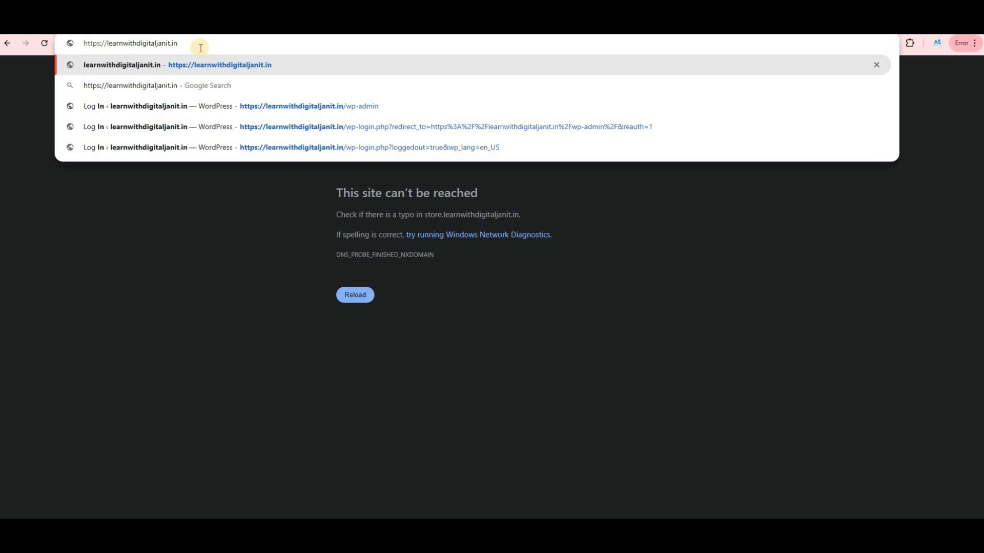
{"action": "type", "text": "/store"}
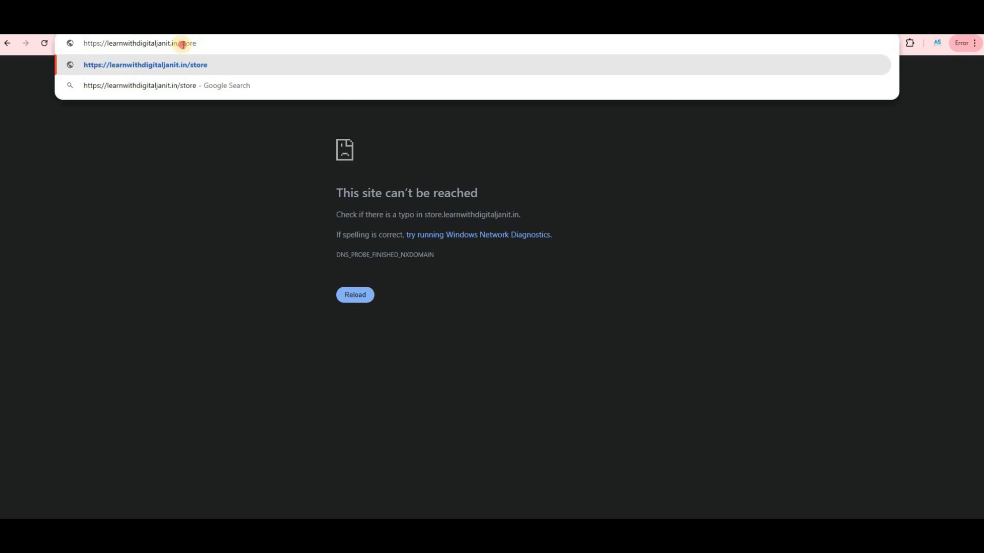
{"action": "left_click_drag", "start_coordinate": [178, 43], "coordinate": [218, 47]}
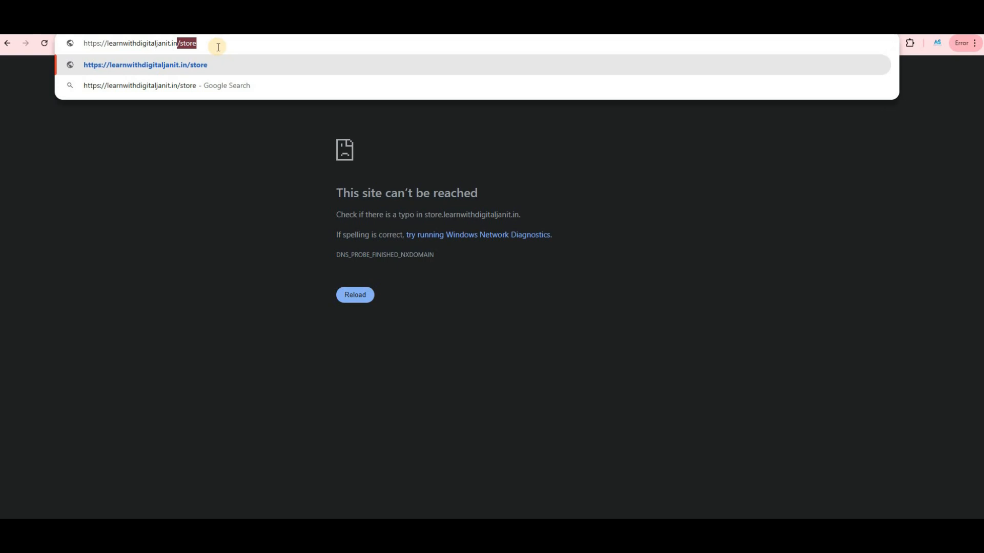
{"action": "left_click", "coordinate": [105, 47]}
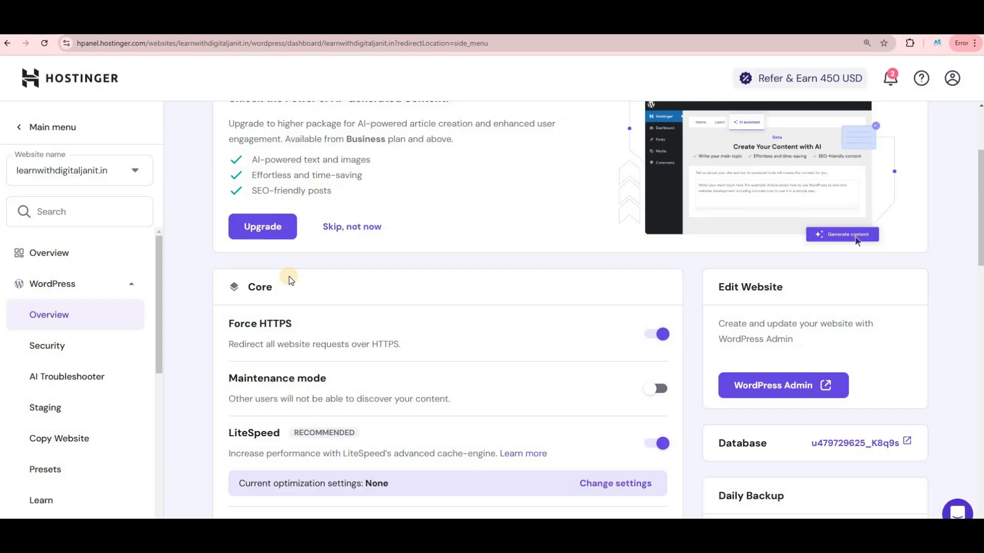
Under Site Installs, start the 'Install another WordPress' installation for learnwithdigitaljanit.in
{"action": "scroll", "coordinate": [623, 259], "scroll_direction": "up", "scroll_amount": 3}
{"action": "scroll", "coordinate": [623, 260], "scroll_direction": "down", "scroll_amount": 2}
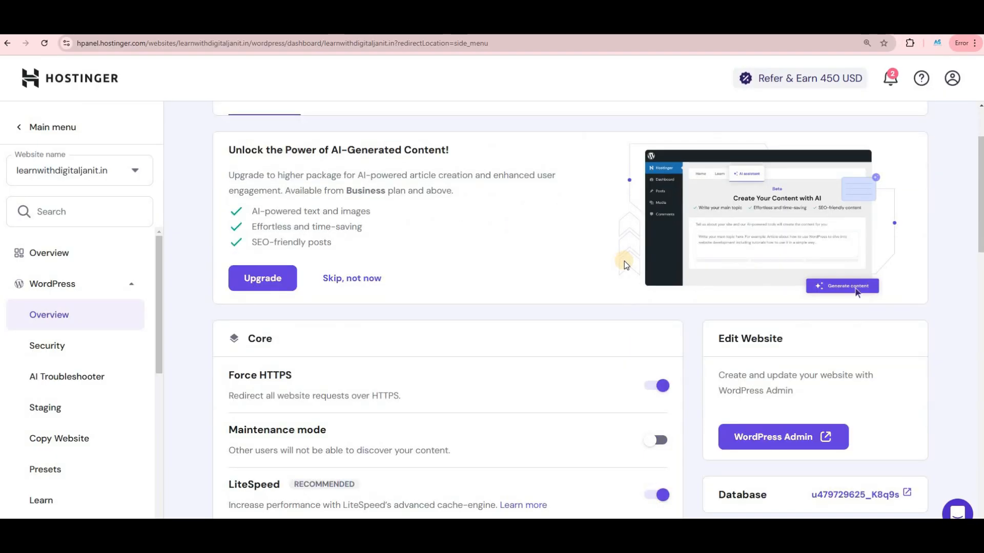
{"action": "scroll", "coordinate": [669, 245], "scroll_direction": "down", "scroll_amount": 9}
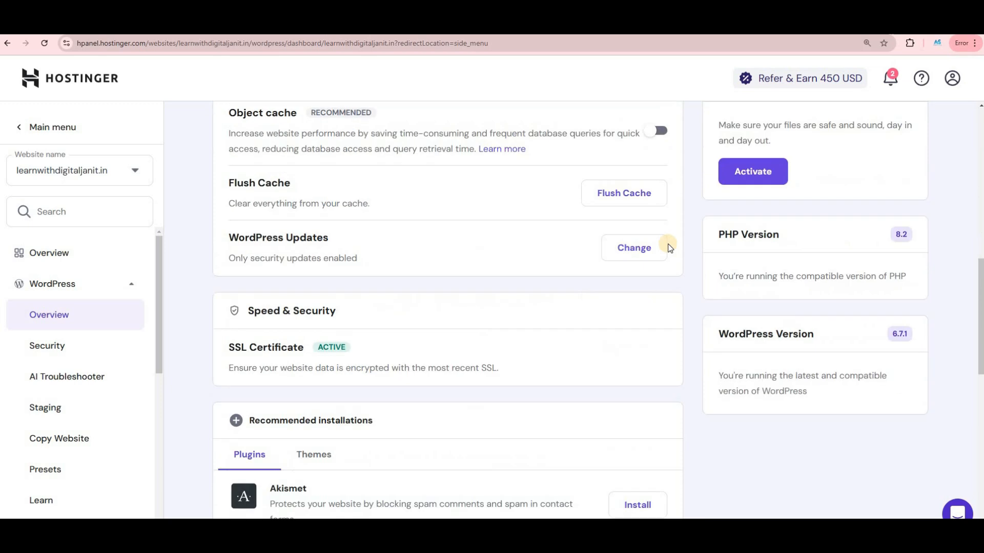
{"action": "scroll", "coordinate": [671, 251], "scroll_direction": "down", "scroll_amount": 10}
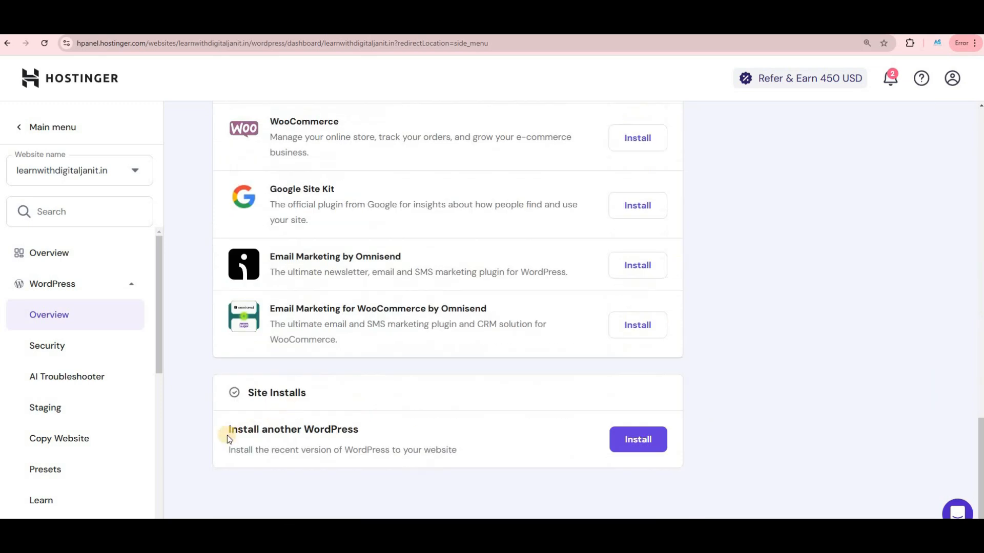
{"action": "left_click_drag", "start_coordinate": [264, 429], "coordinate": [353, 442]}
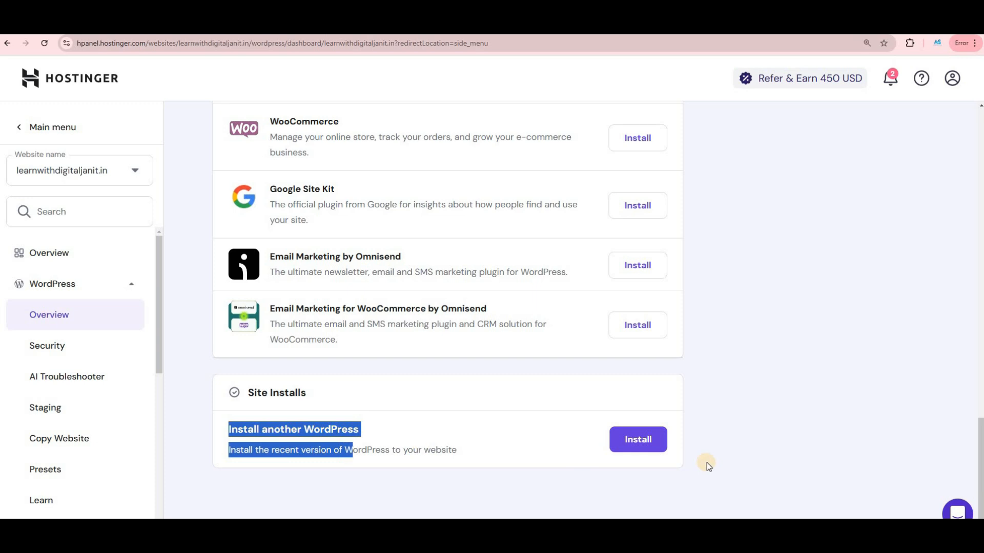
{"action": "left_click", "coordinate": [658, 449]}
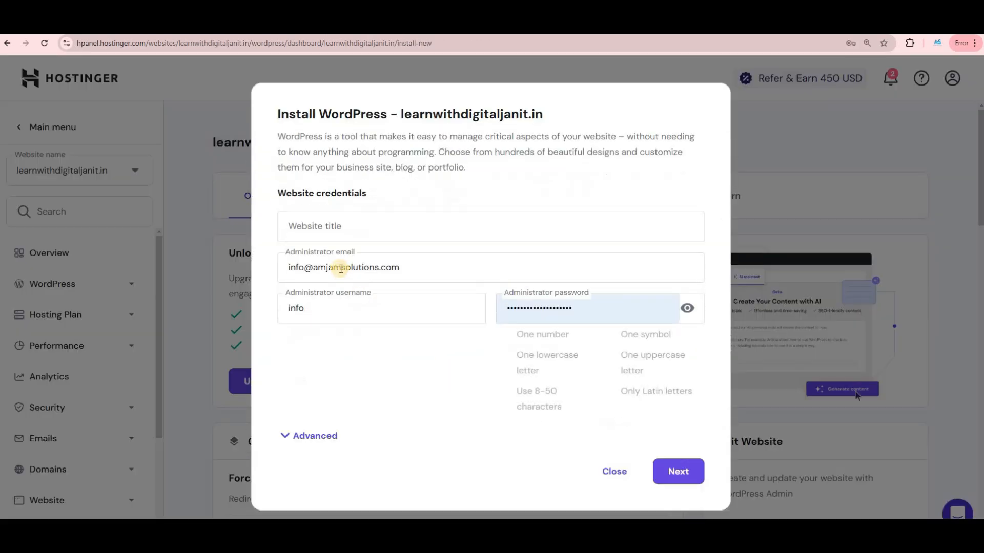
Enter Dietto as the website title and replace the administrator password
{"action": "left_click", "coordinate": [331, 228]}
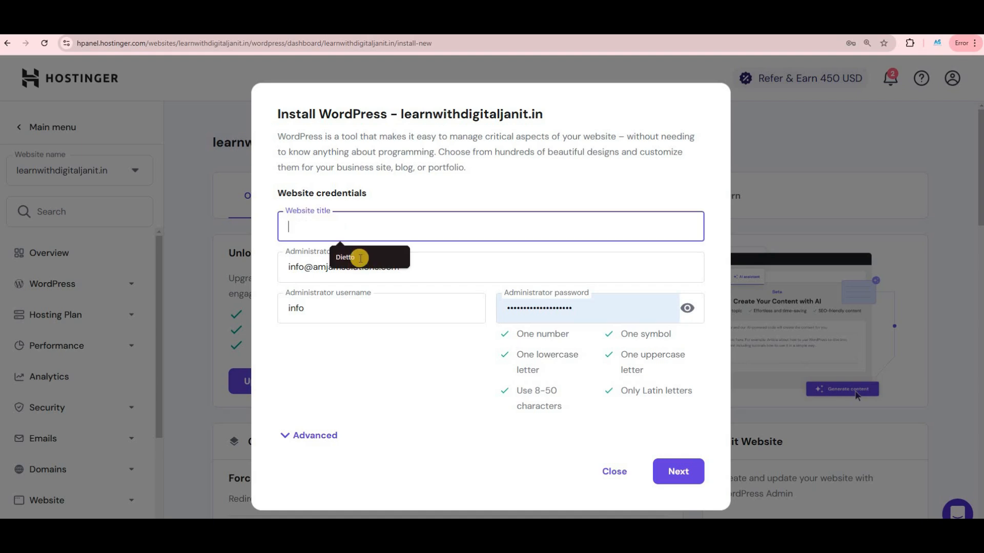
{"action": "left_click", "coordinate": [360, 260]}
{"action": "left_click", "coordinate": [352, 230]}
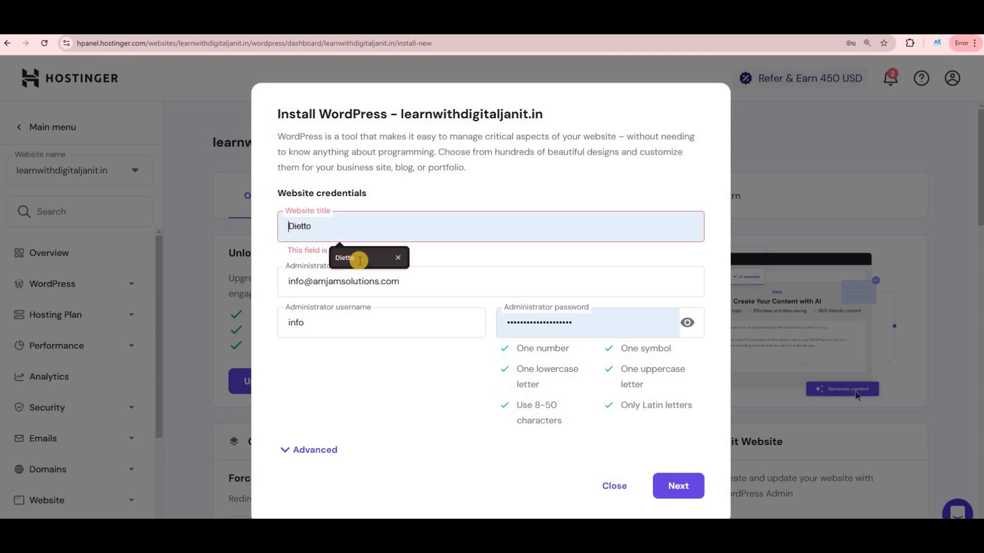
{"action": "left_click", "coordinate": [360, 262]}
{"action": "double_click", "coordinate": [597, 307]}
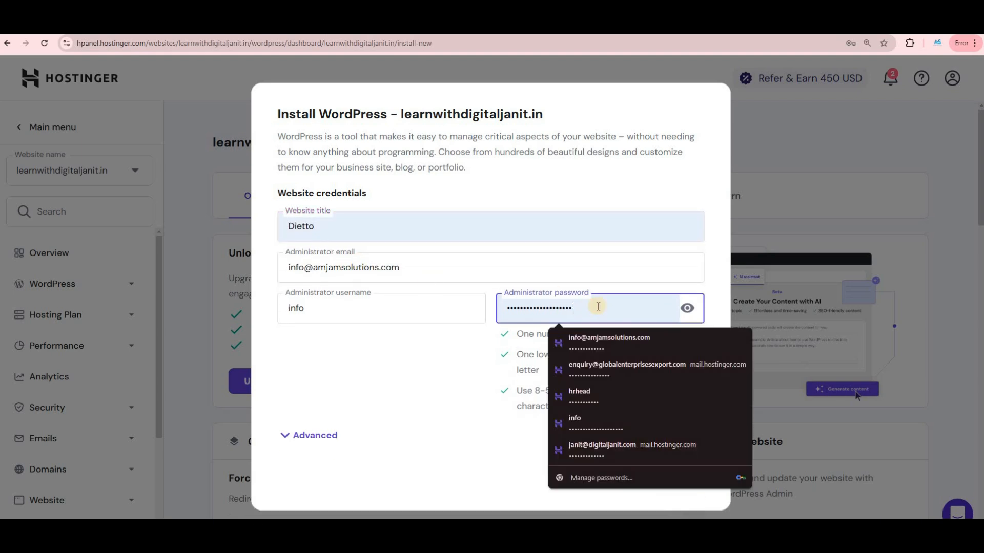
{"action": "key", "text": "BackSpace"}
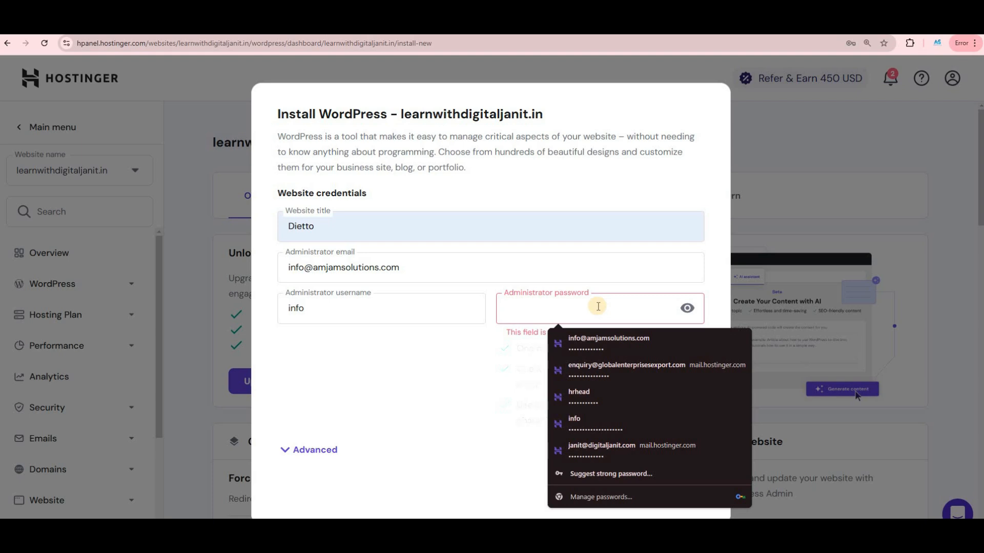
{"action": "type", "text": "•••••"}
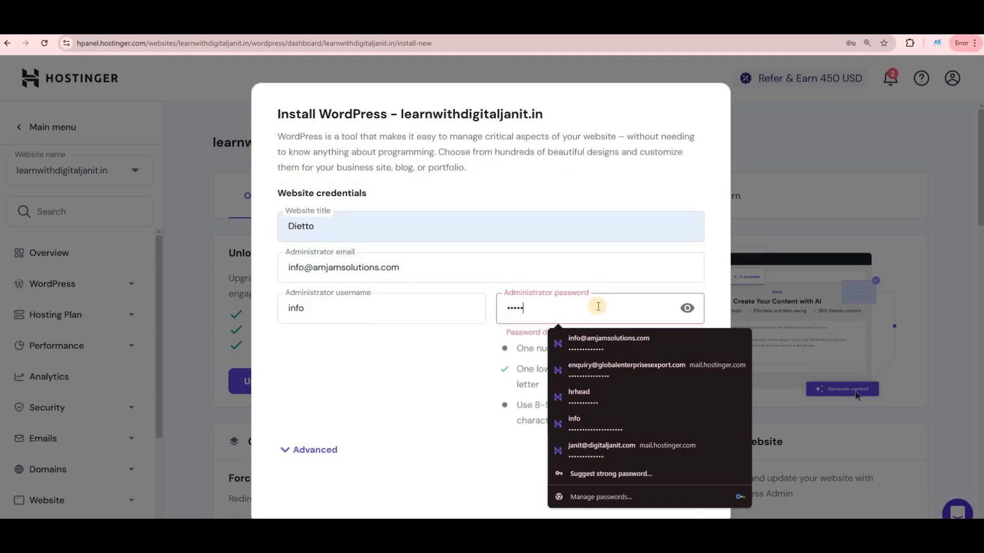
{"action": "key", "text": "BackSpace"}
{"action": "key", "text": "BackSpace"}
{"action": "key", "text": "BackSpace"}
{"action": "key", "text": "BackSpace"}
{"action": "key", "text": "BackSpace"}
{"action": "type", "text": "•••••••••••••"}
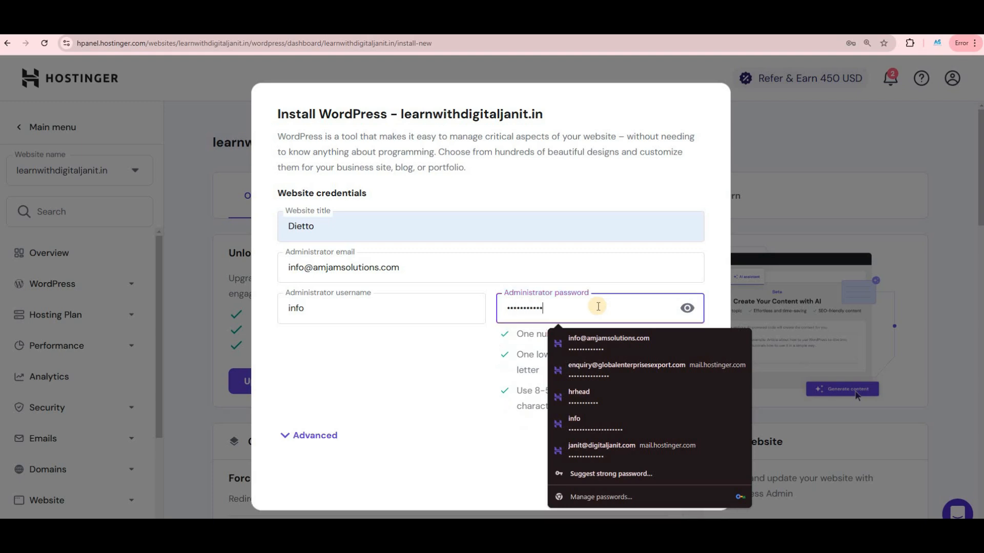
{"action": "left_click", "coordinate": [289, 308]}
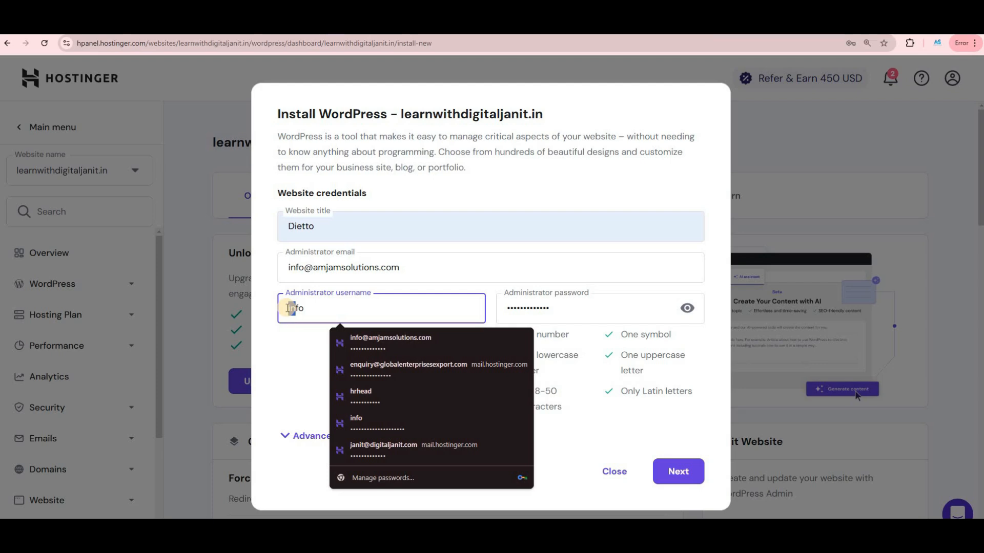
Review the version, language and PHP settings, then close the form without installing
{"action": "left_click", "coordinate": [674, 471]}
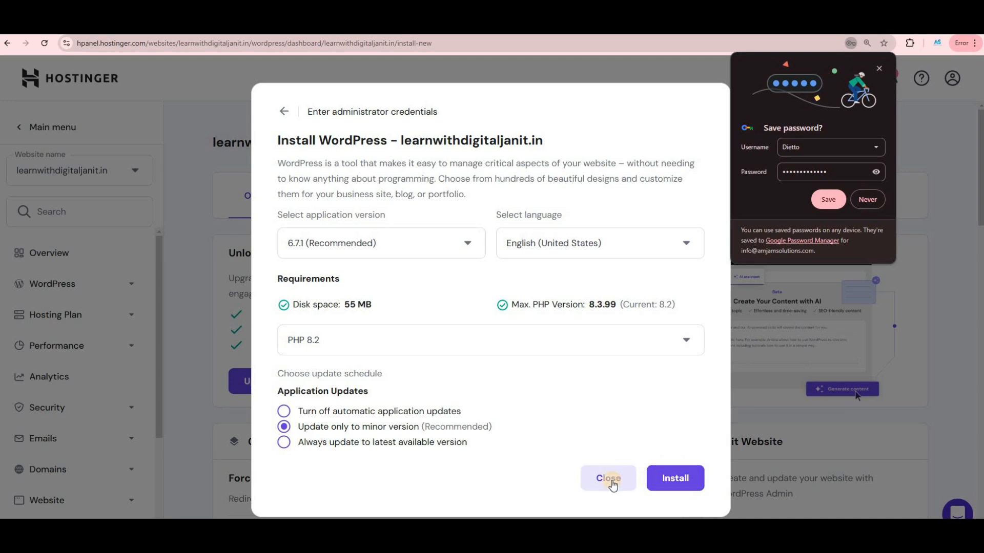
{"action": "left_click", "coordinate": [609, 481]}
{"action": "scroll", "coordinate": [483, 465], "scroll_direction": "down", "scroll_amount": 15}
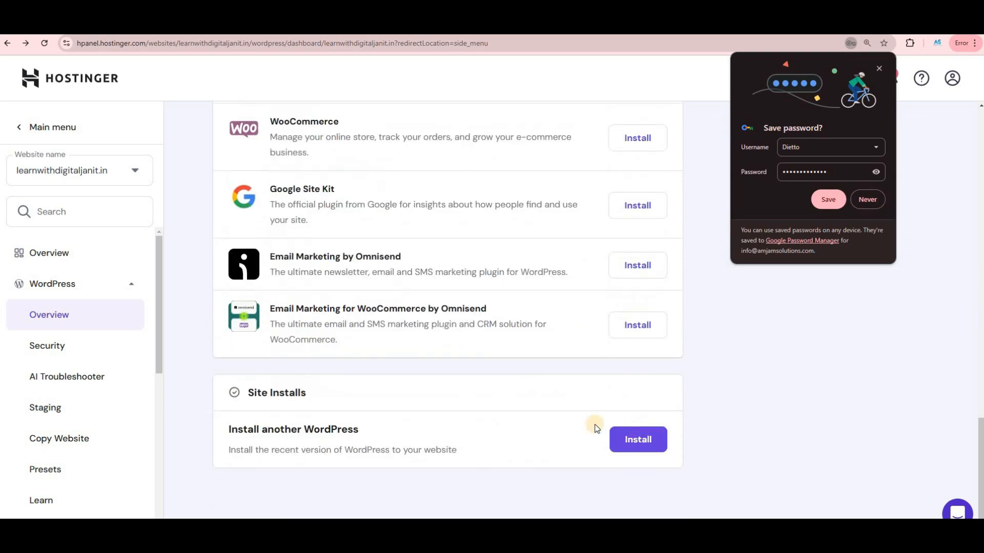
Dismiss the save-password prompt and reopen the 'Install another WordPress' form from Site Installs
{"action": "left_click", "coordinate": [637, 440]}
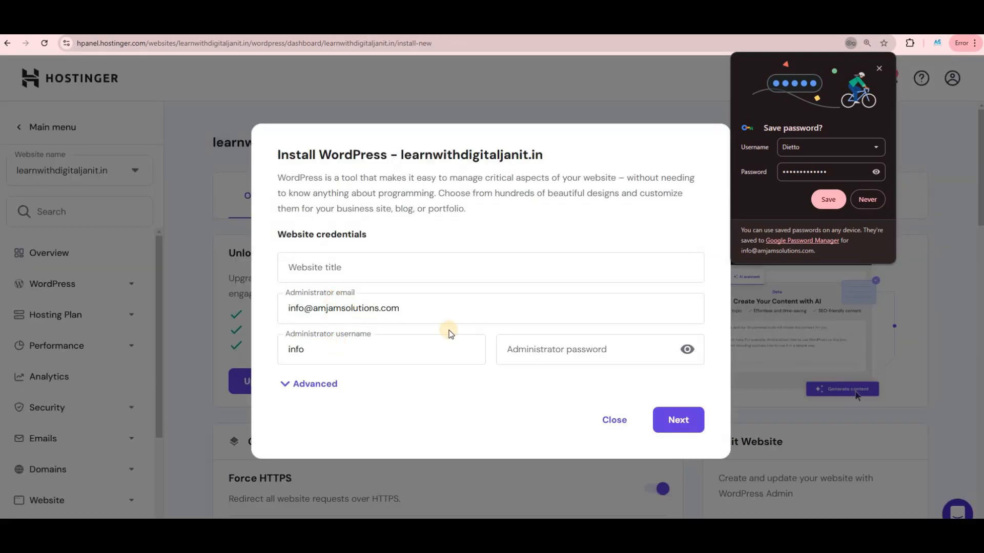
{"action": "left_click", "coordinate": [624, 419]}
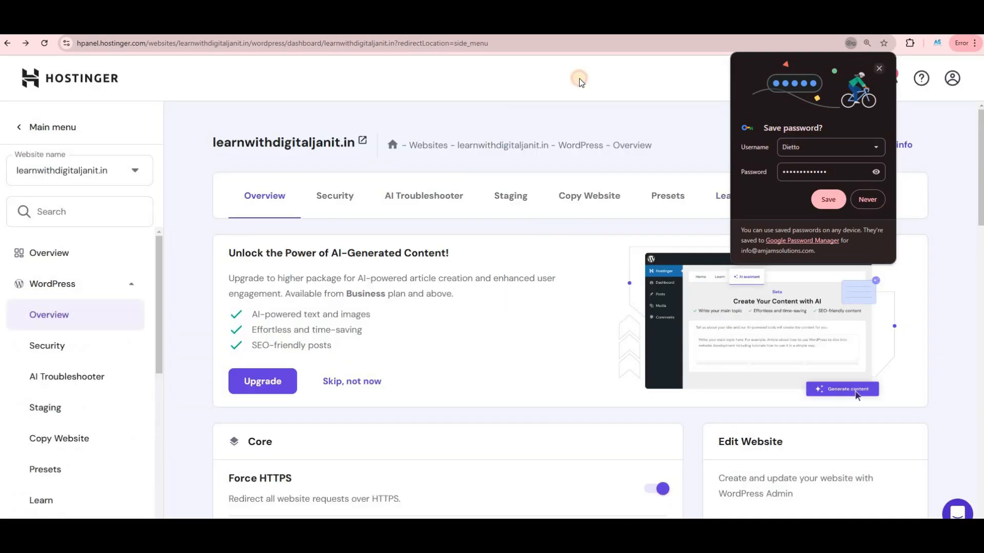
{"action": "left_click", "coordinate": [36, 133]}
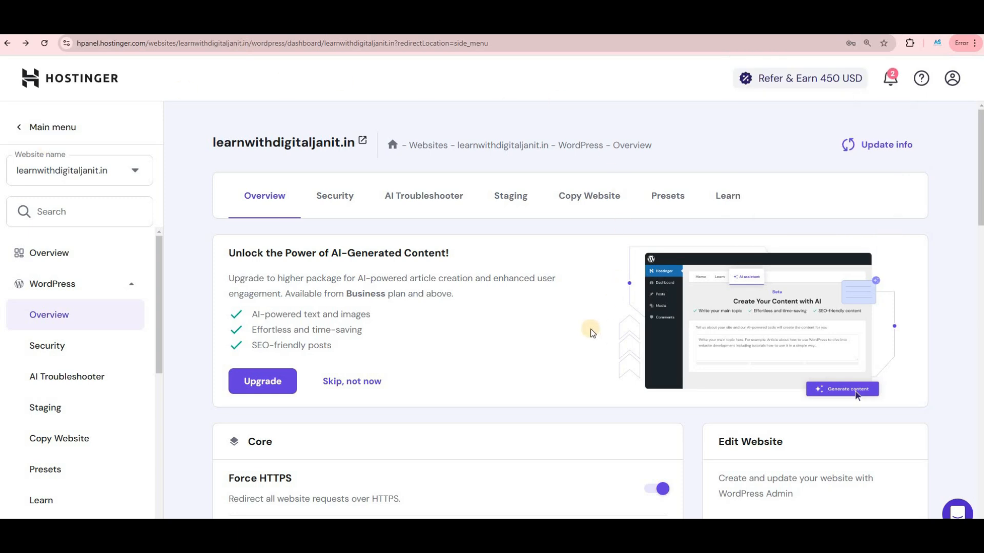
{"action": "scroll", "coordinate": [297, 389], "scroll_direction": "down", "scroll_amount": 9}
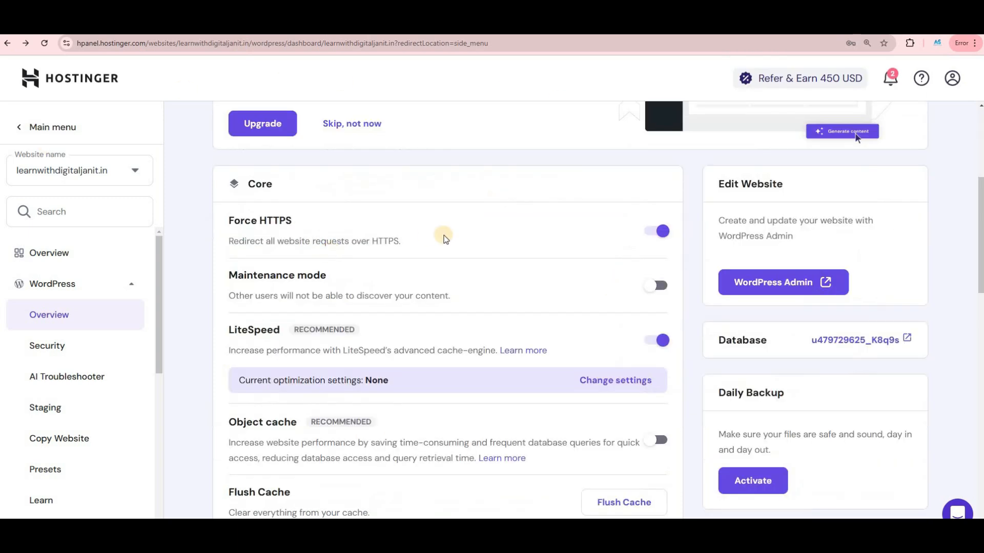
{"action": "left_click", "coordinate": [39, 310]}
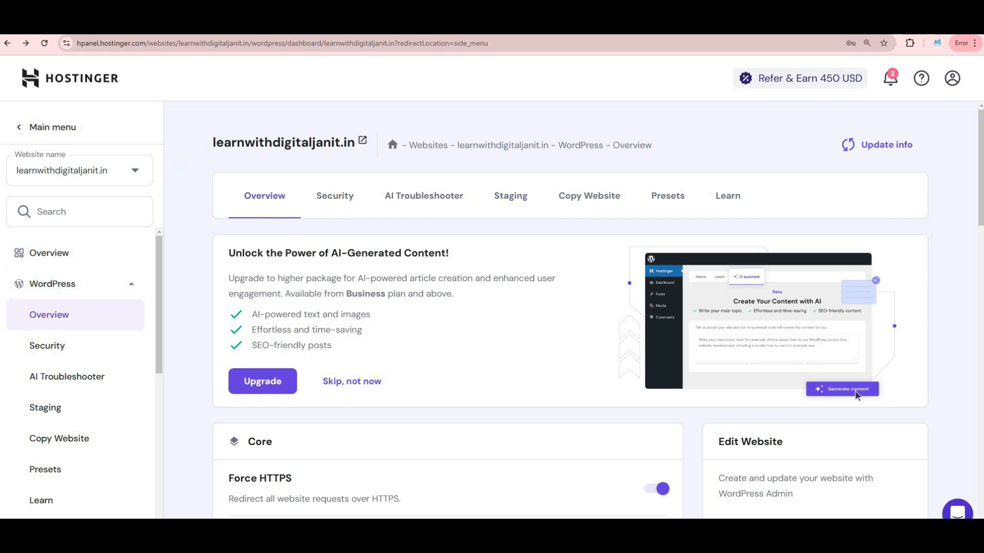
{"action": "scroll", "coordinate": [871, 315], "scroll_direction": "down", "scroll_amount": 15}
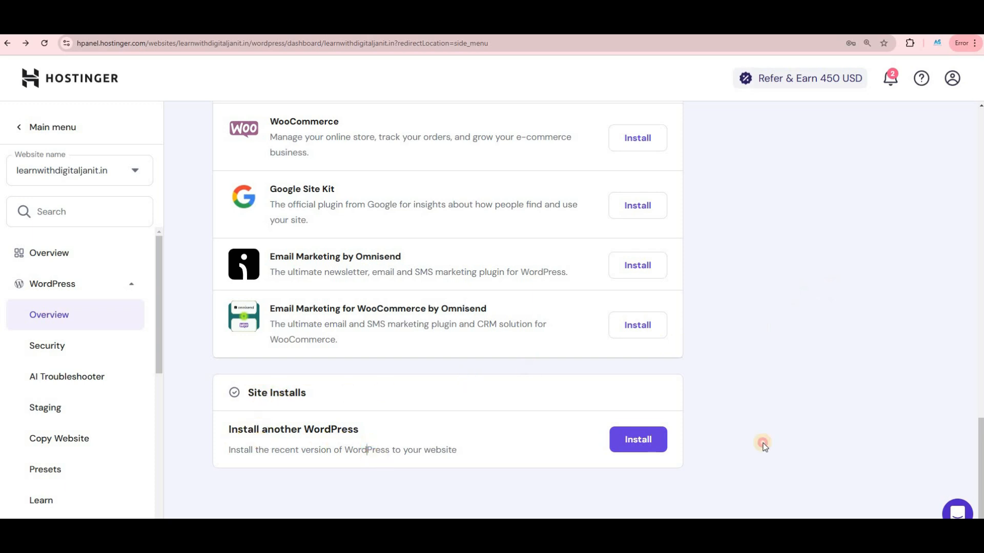
{"action": "left_click", "coordinate": [632, 439]}
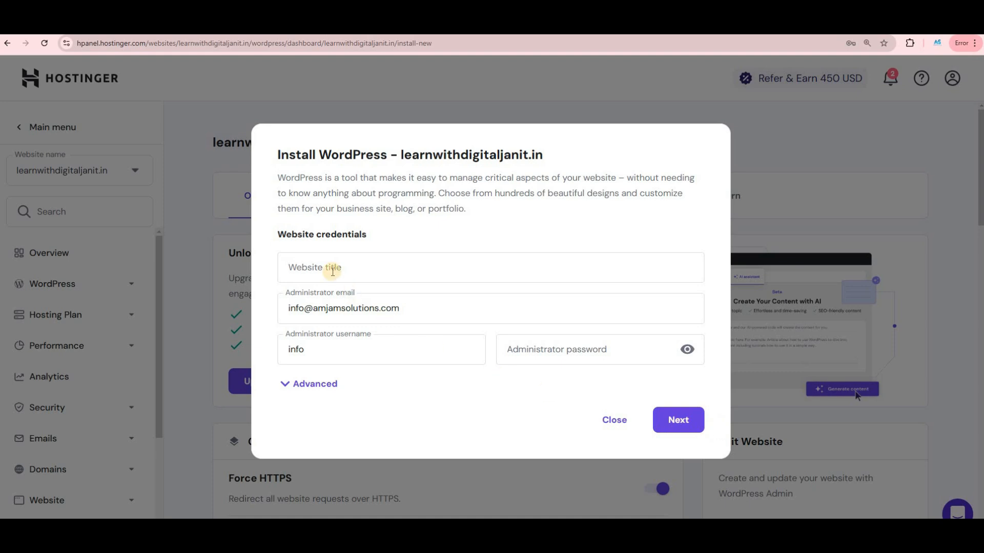
Clear the autofilled Website title and enter 'test'
{"action": "left_click", "coordinate": [344, 279]}
{"action": "left_click", "coordinate": [353, 299]}
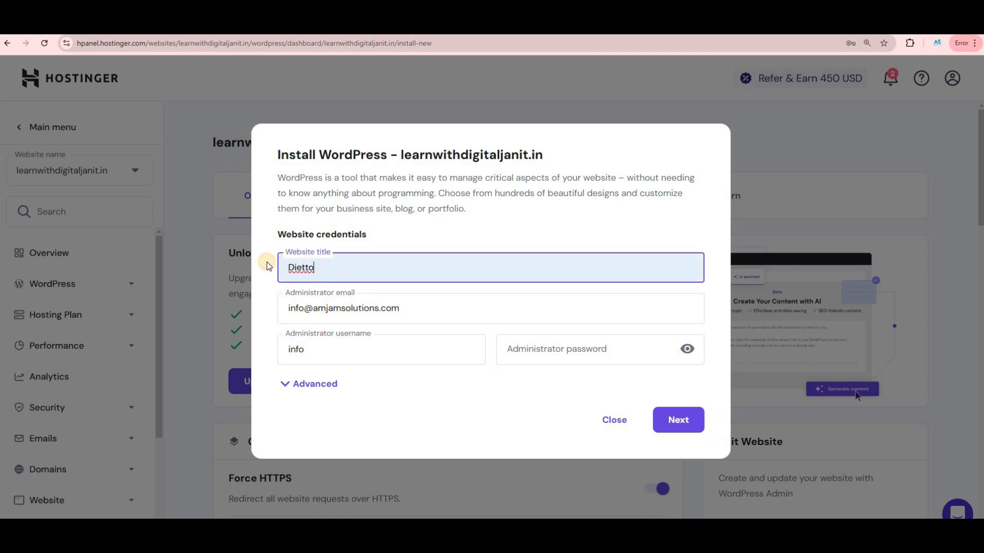
{"action": "key", "text": "ctrl+a"}
{"action": "key", "text": "BackSpace"}
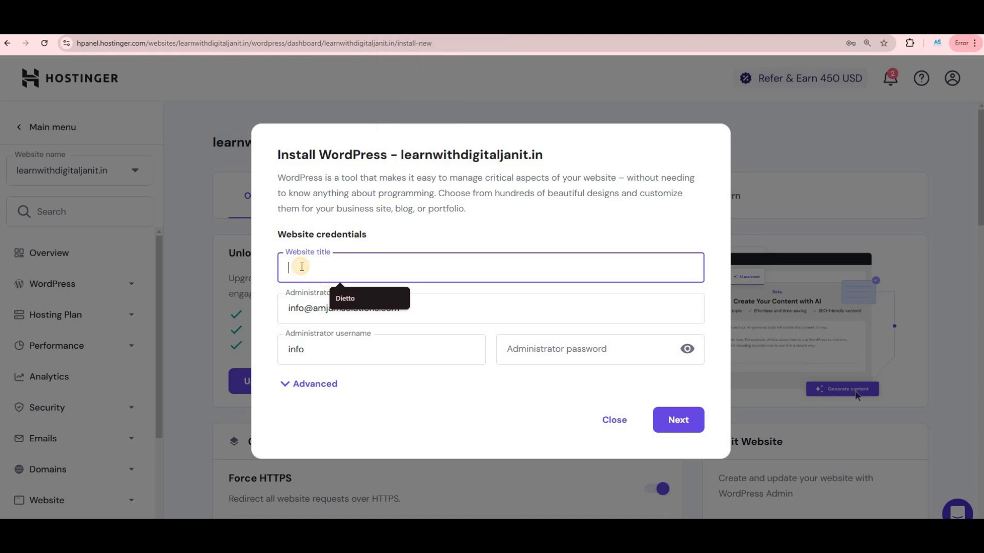
{"action": "type", "text": "tes"}
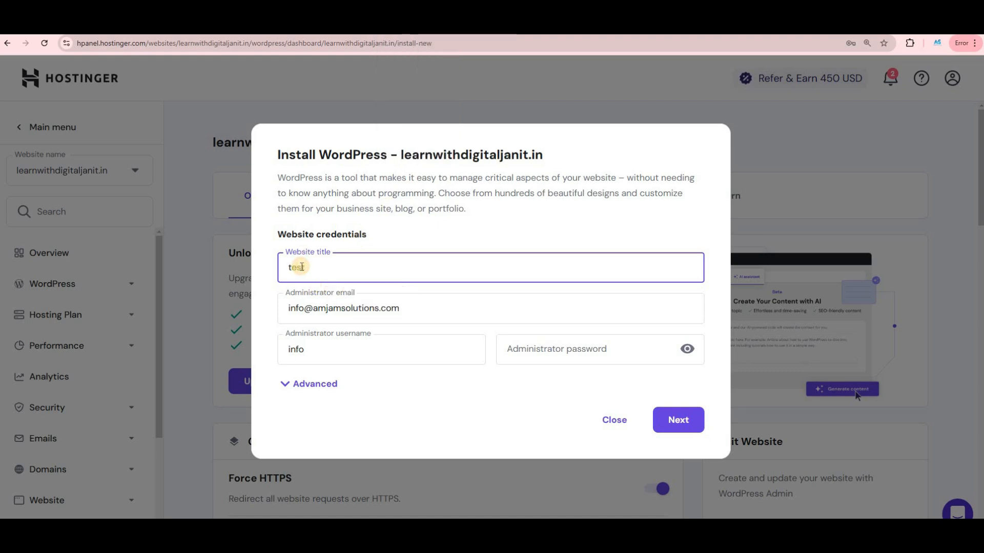
{"action": "type", "text": "t"}
Enter the administrator password, keeping the prefilled email and username
{"action": "left_click", "coordinate": [301, 308]}
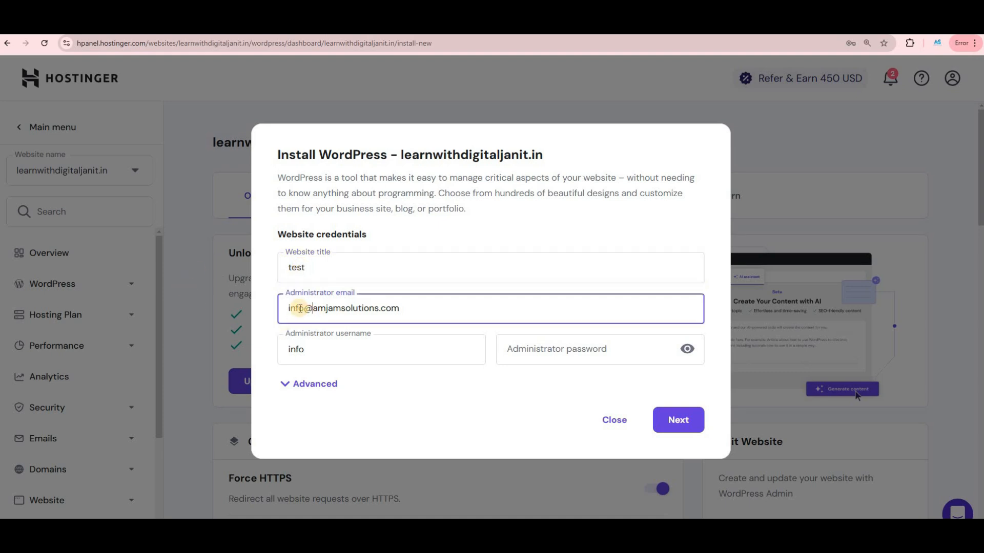
{"action": "triple_click", "coordinate": [300, 308]}
{"action": "left_click_drag", "start_coordinate": [292, 302], "coordinate": [370, 290]}
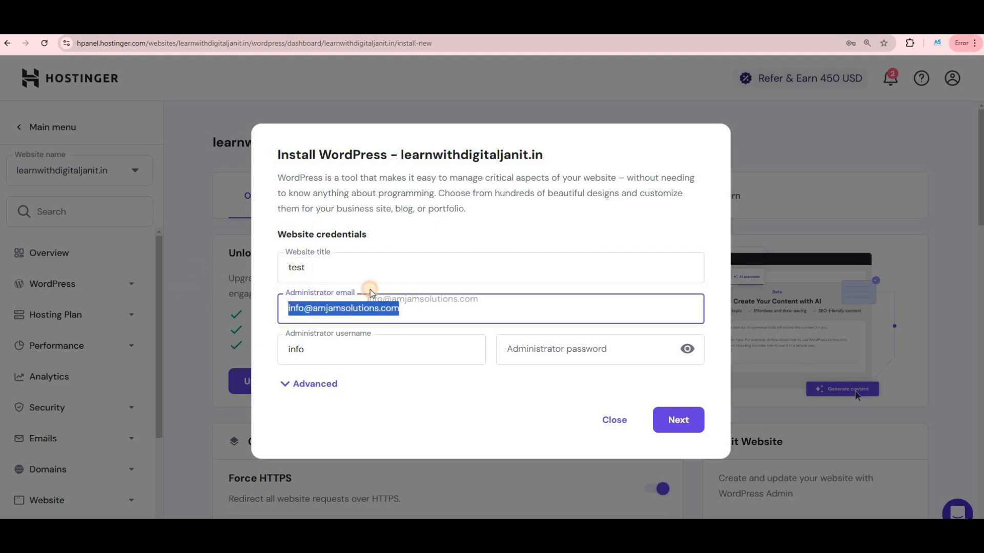
{"action": "left_click", "coordinate": [306, 350]}
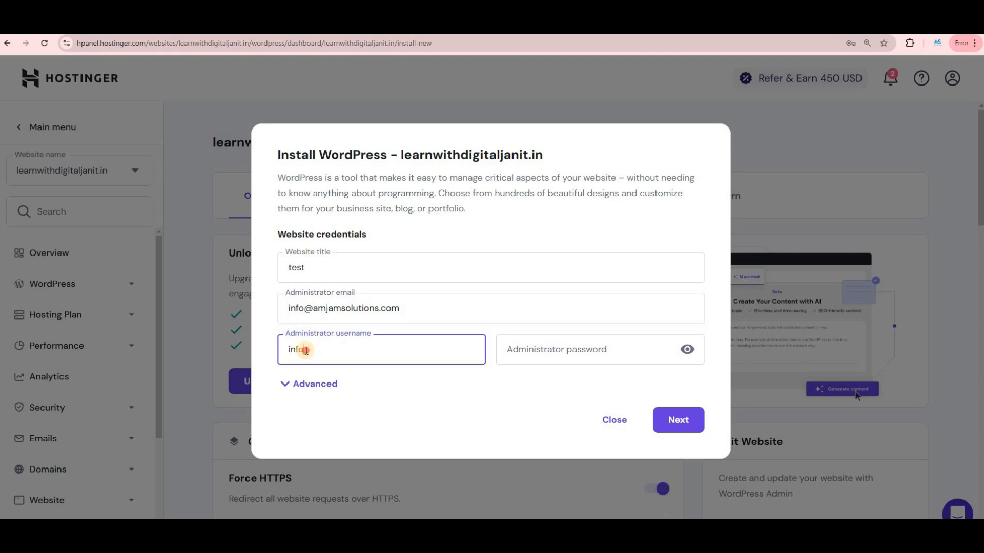
{"action": "left_click", "coordinate": [536, 349]}
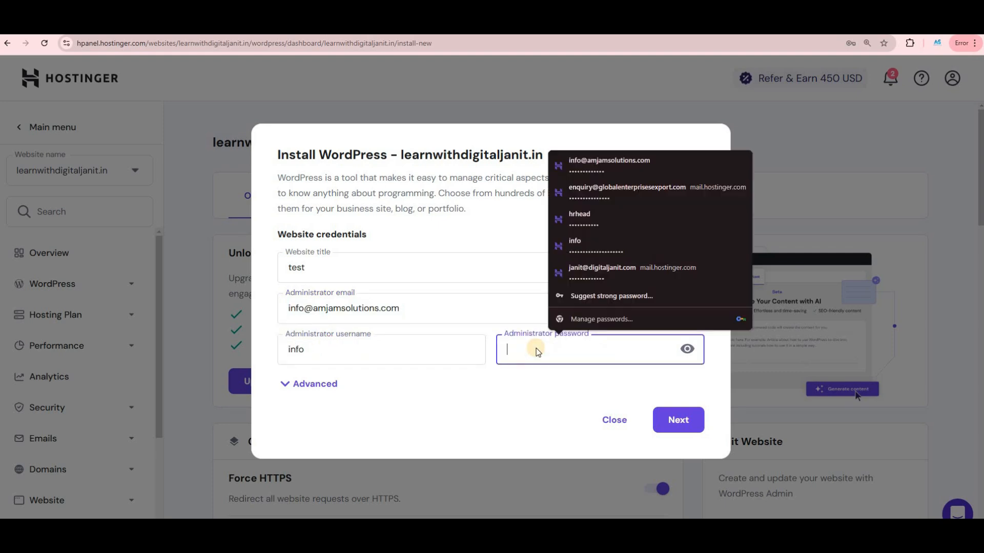
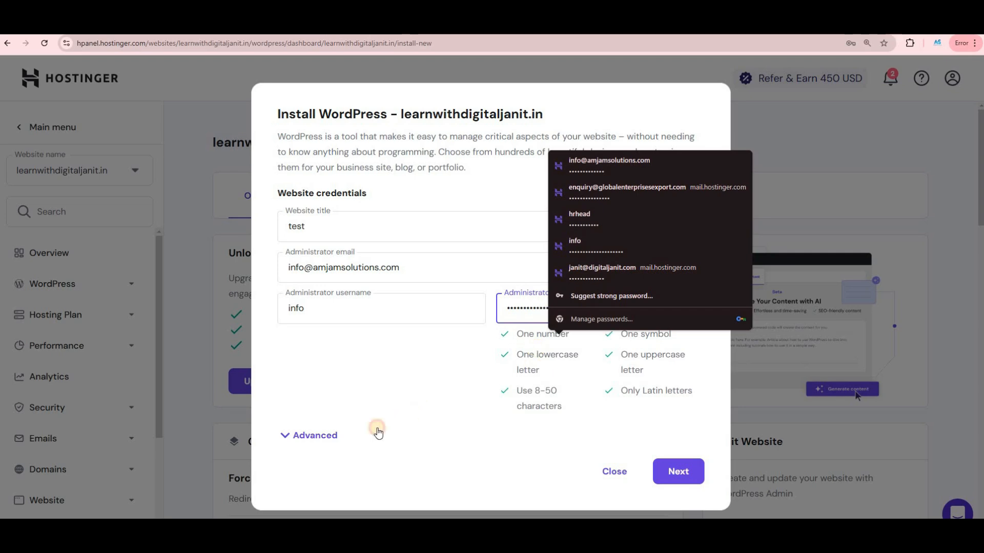
Expand the advanced options and set the installation subdirectory to 'aasif'
{"action": "left_click", "coordinate": [377, 433]}
{"action": "left_click", "coordinate": [327, 435]}
{"action": "scroll", "coordinate": [407, 373], "scroll_direction": "down", "scroll_amount": 2}
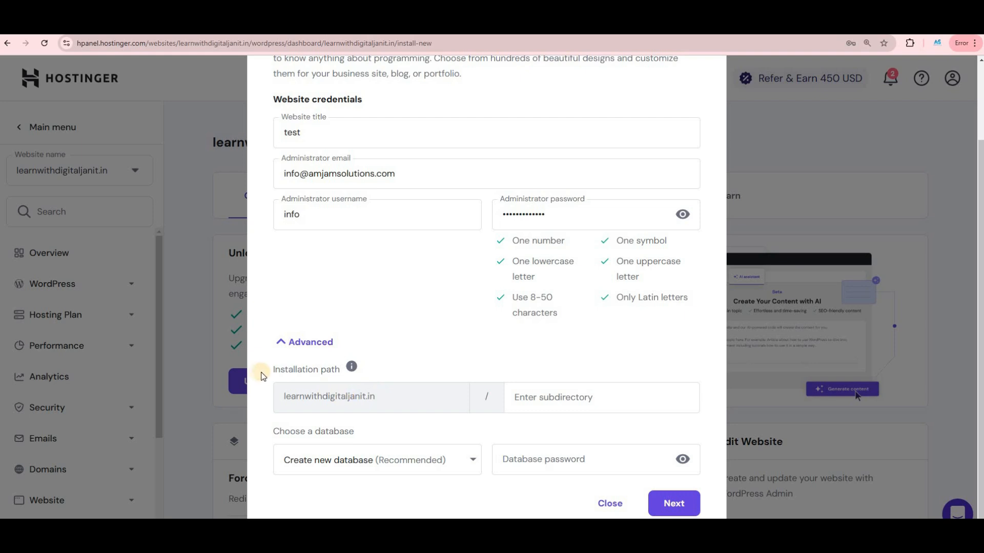
{"action": "left_click_drag", "start_coordinate": [266, 377], "coordinate": [335, 375]}
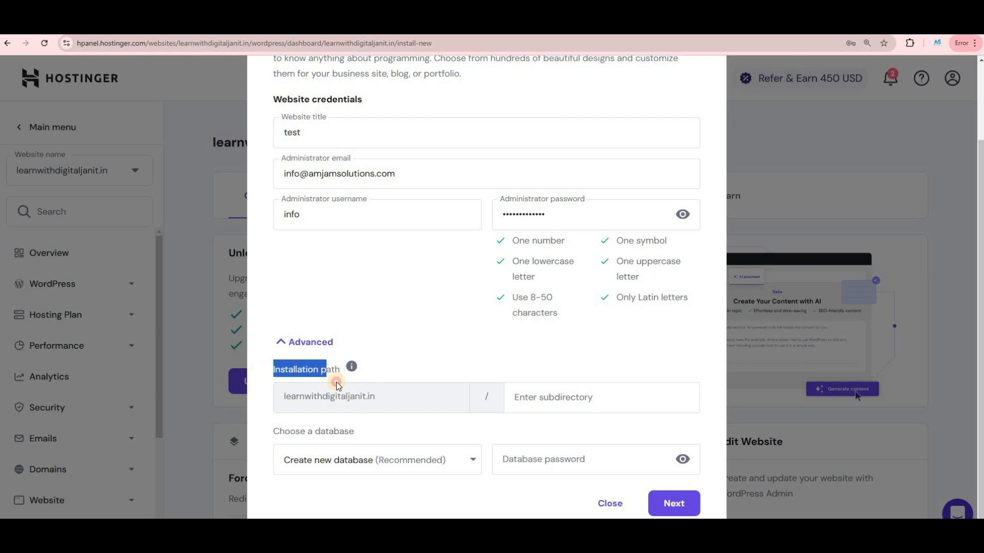
{"action": "left_click", "coordinate": [373, 398]}
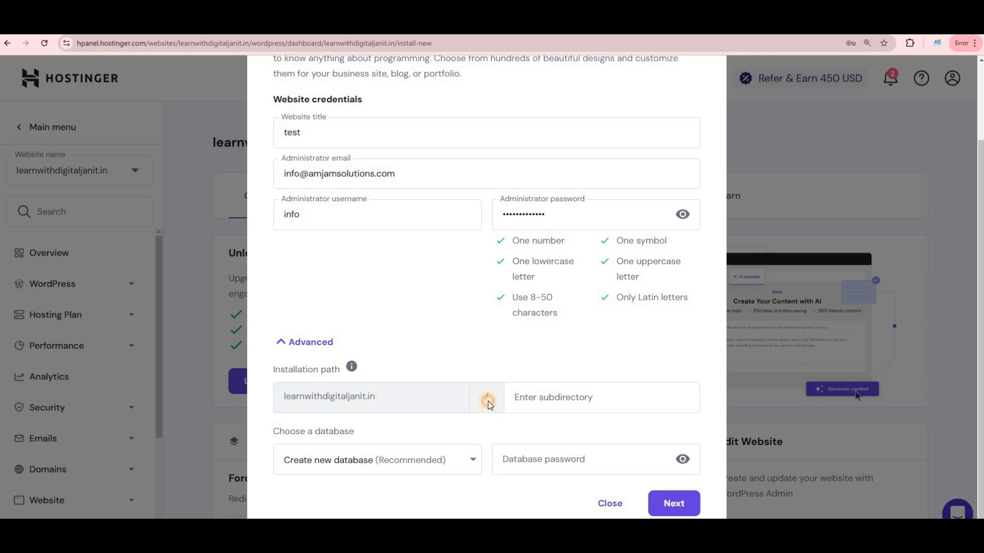
{"action": "left_click", "coordinate": [578, 398]}
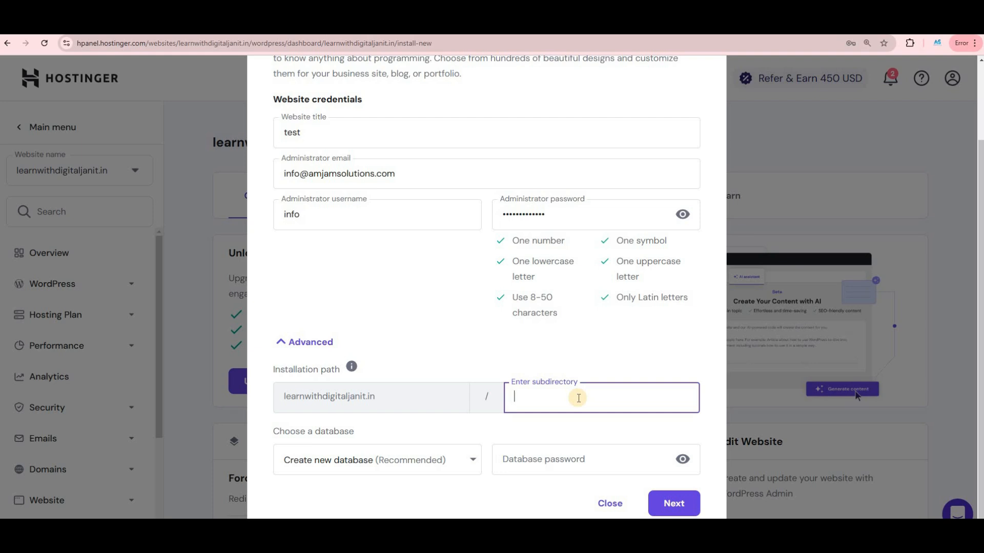
{"action": "type", "text": "aasif"}
Install the 'test' WordPress 6.7.1 site at learnwithdigitaljanit.in/aasif and scroll through its Overview
{"action": "left_click", "coordinate": [689, 503]}
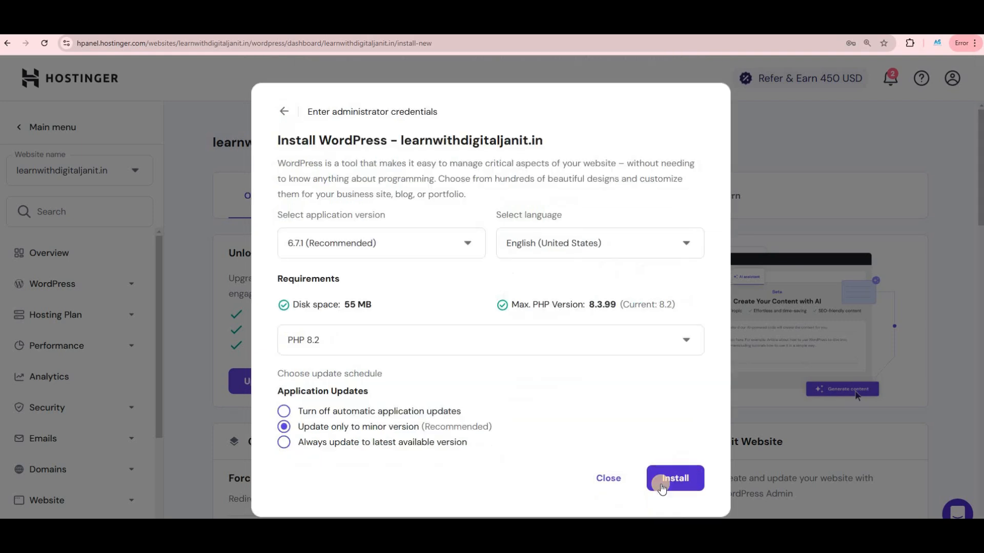
{"action": "left_click", "coordinate": [674, 479]}
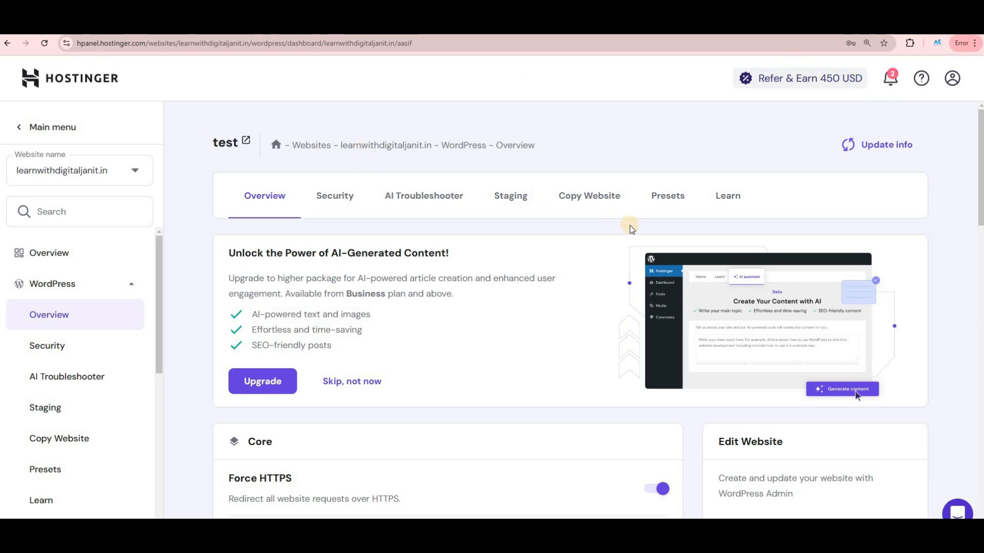
{"action": "scroll", "coordinate": [633, 233], "scroll_direction": "down", "scroll_amount": 7}
{"action": "scroll", "coordinate": [637, 241], "scroll_direction": "down", "scroll_amount": 10}
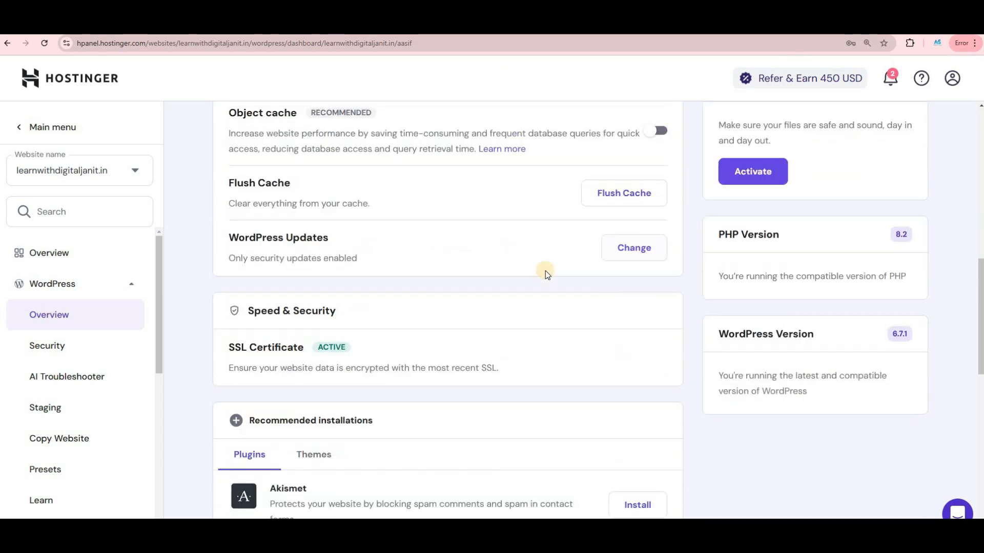
{"action": "scroll", "coordinate": [412, 262], "scroll_direction": "down", "scroll_amount": 5}
{"action": "scroll", "coordinate": [389, 242], "scroll_direction": "up", "scroll_amount": 20}
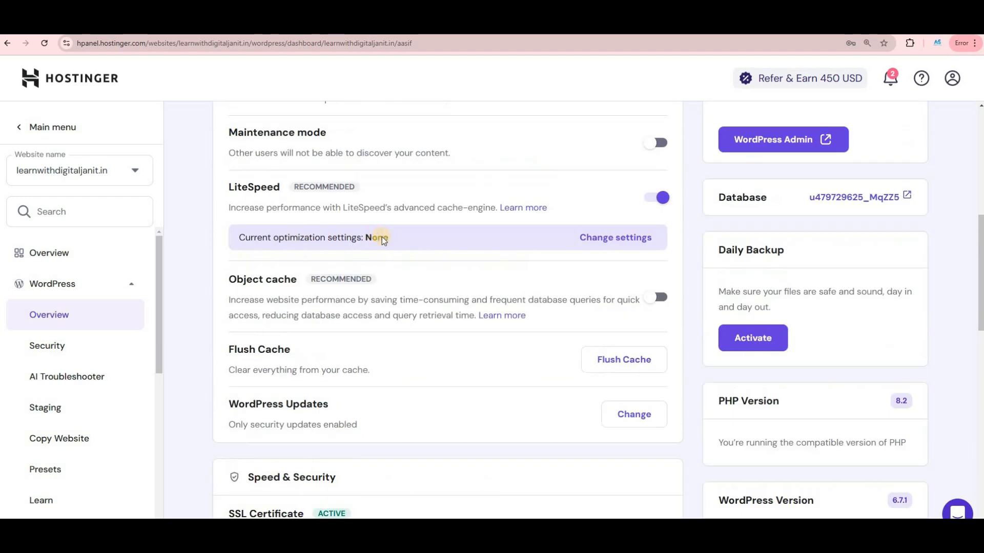
{"action": "scroll", "coordinate": [437, 236], "scroll_direction": "down", "scroll_amount": 10}
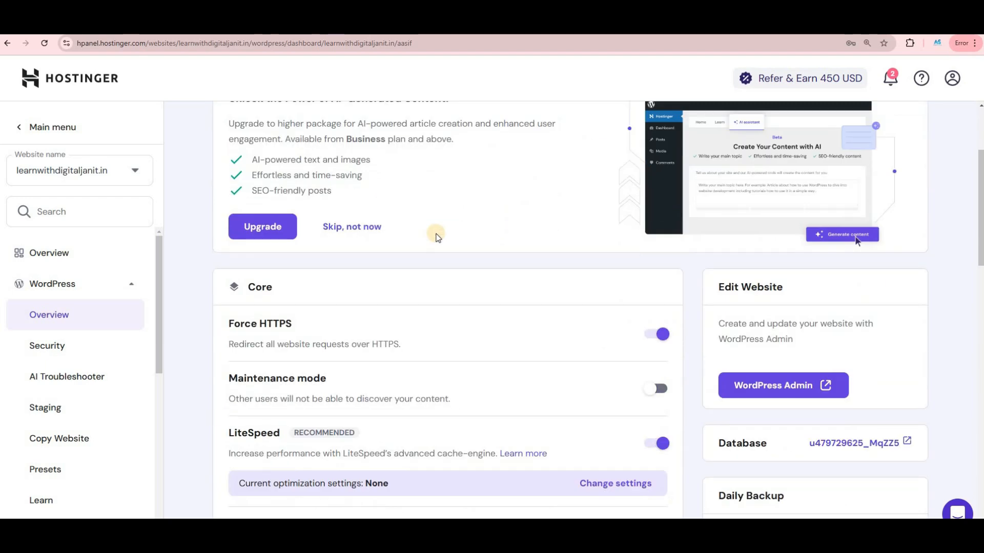
{"action": "scroll", "coordinate": [437, 235], "scroll_direction": "down", "scroll_amount": 12}
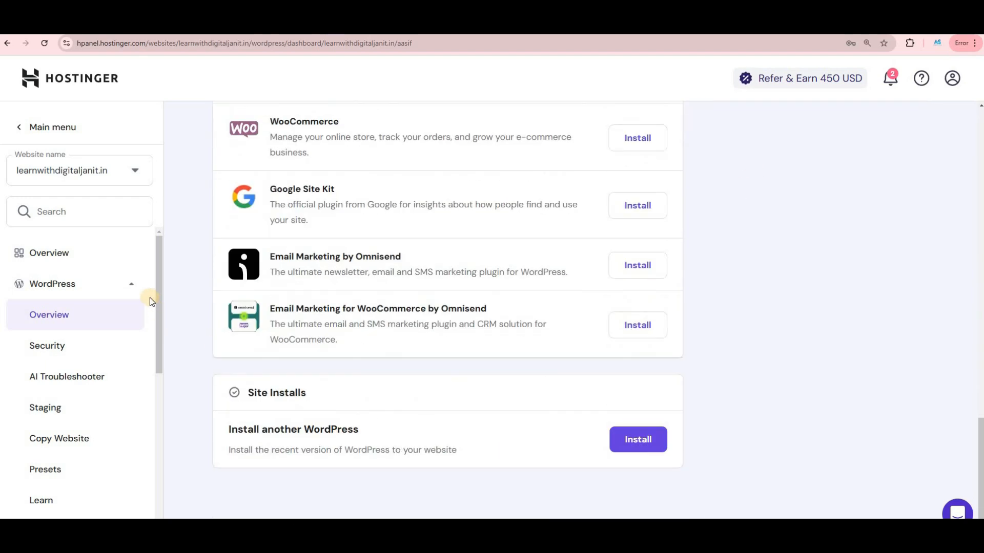
Reload the WordPress Overview, pick the learnwithdigitaljanit.in/aasif install, and select its URL
{"action": "left_click", "coordinate": [14, 309]}
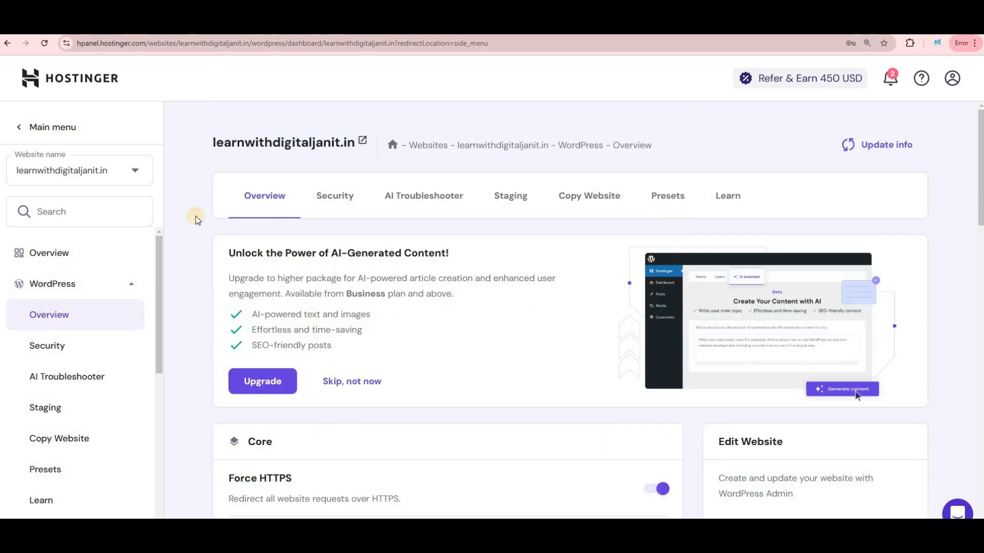
{"action": "scroll", "coordinate": [193, 215], "scroll_direction": "down", "scroll_amount": 5}
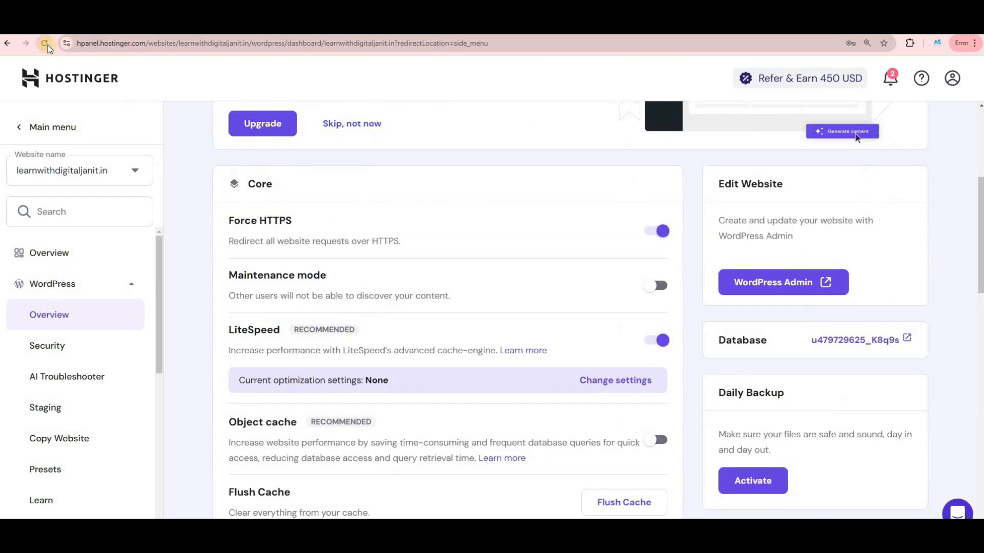
{"action": "left_click", "coordinate": [47, 44]}
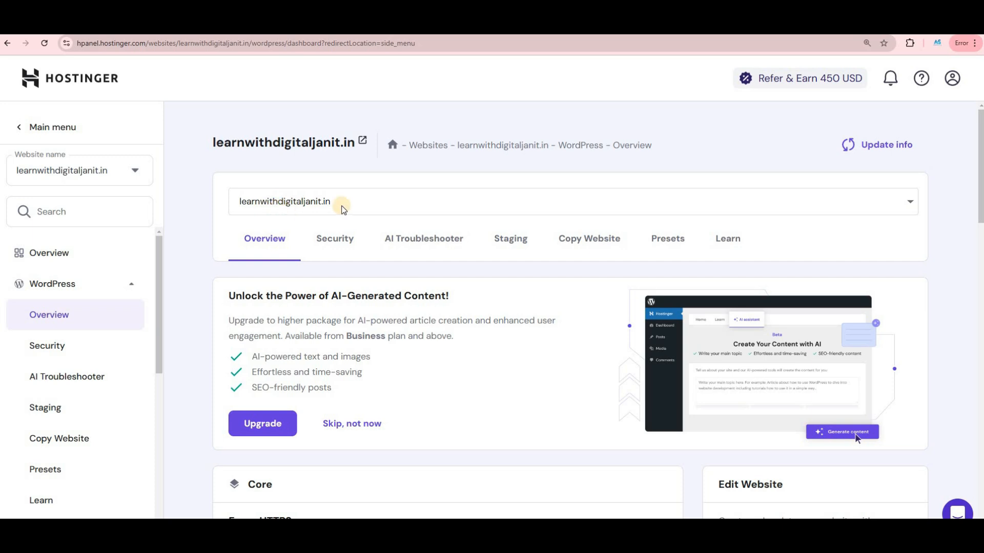
{"action": "left_click", "coordinate": [371, 211]}
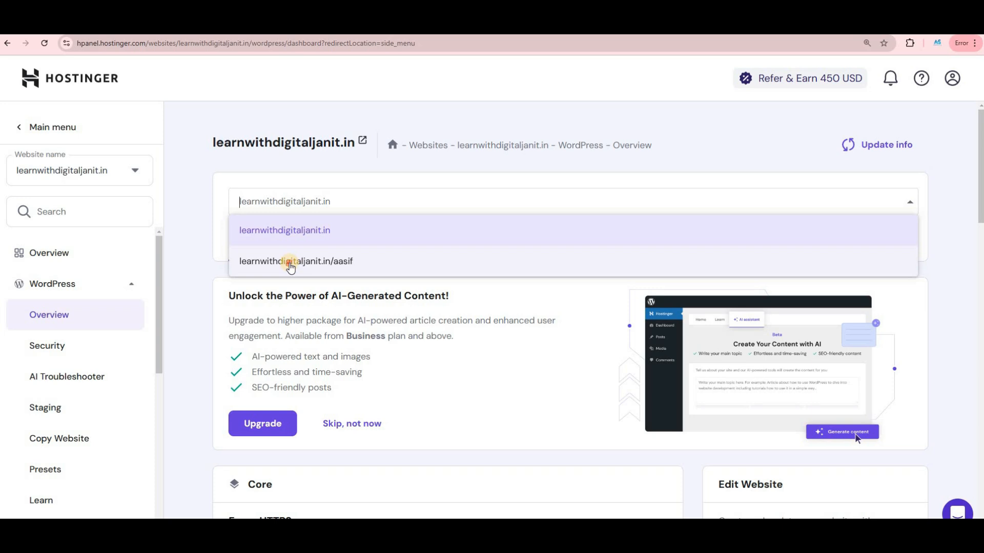
{"action": "left_click", "coordinate": [289, 262]}
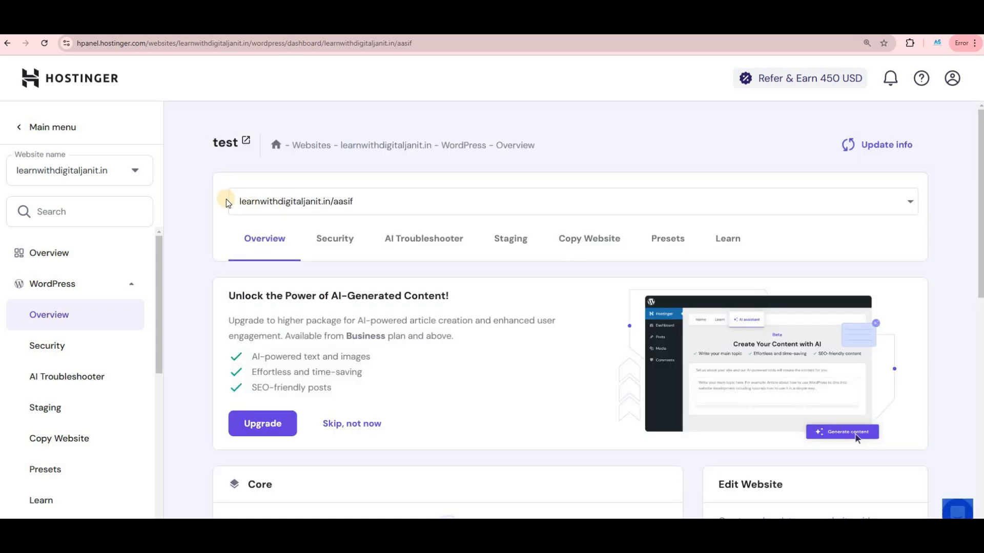
{"action": "left_click_drag", "start_coordinate": [239, 201], "coordinate": [372, 204]}
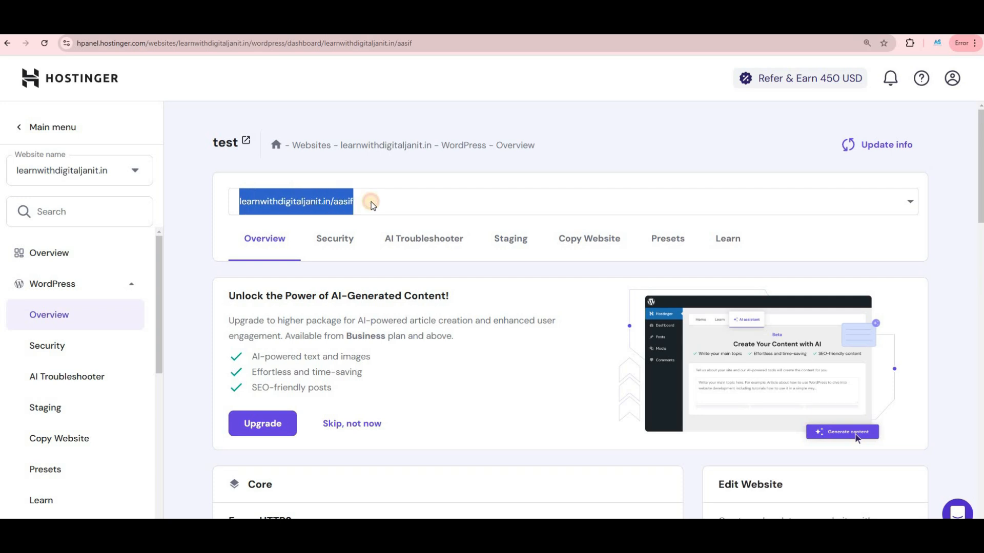
Open the copied learnwithdigitaljanit.in/aasif address in a new tab and look over the test site
{"action": "right_click", "coordinate": [101, 36]}
{"action": "left_click", "coordinate": [118, 38]}
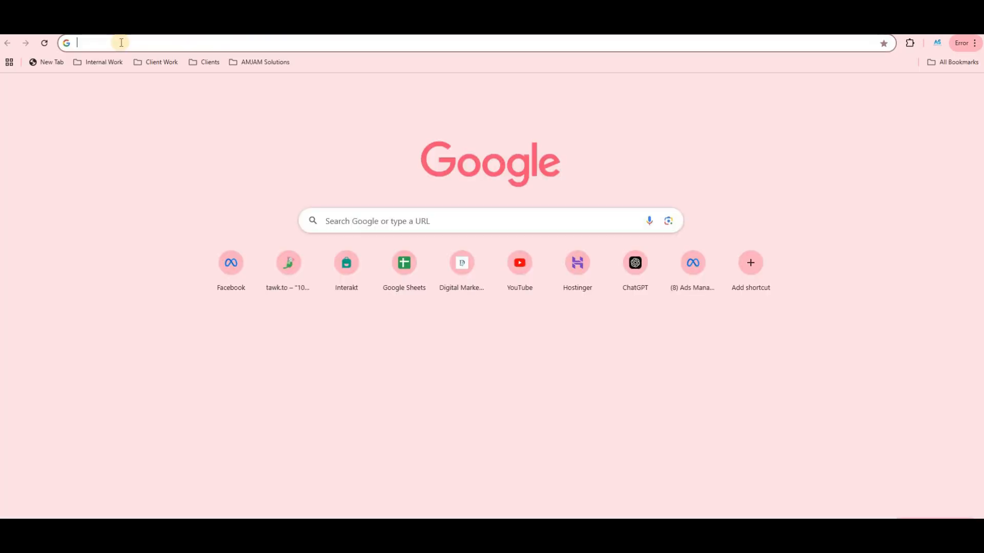
{"action": "type", "text": "learnwithdigitaljanit.in/aasif/"}
{"action": "key", "text": "Return"}
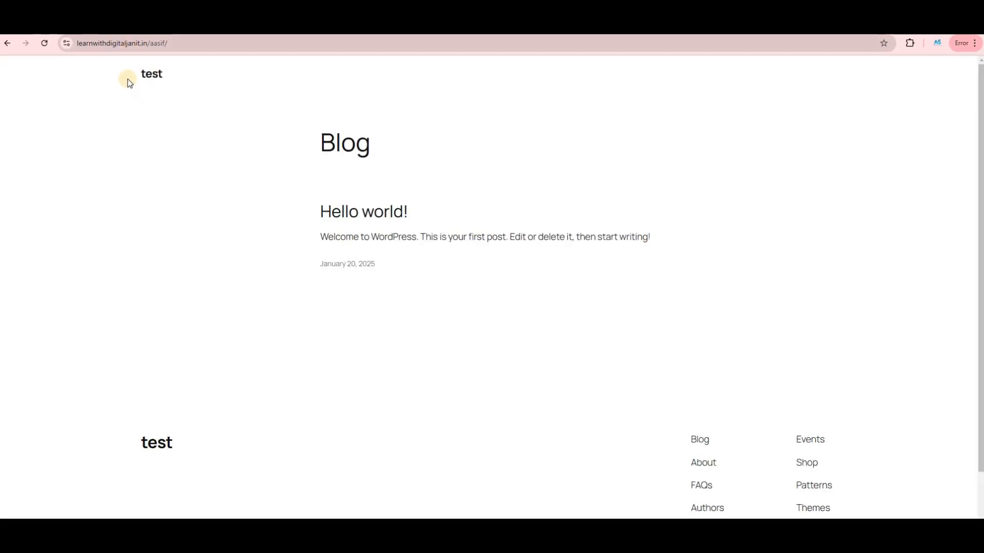
{"action": "left_click_drag", "start_coordinate": [128, 78], "coordinate": [383, 146]}
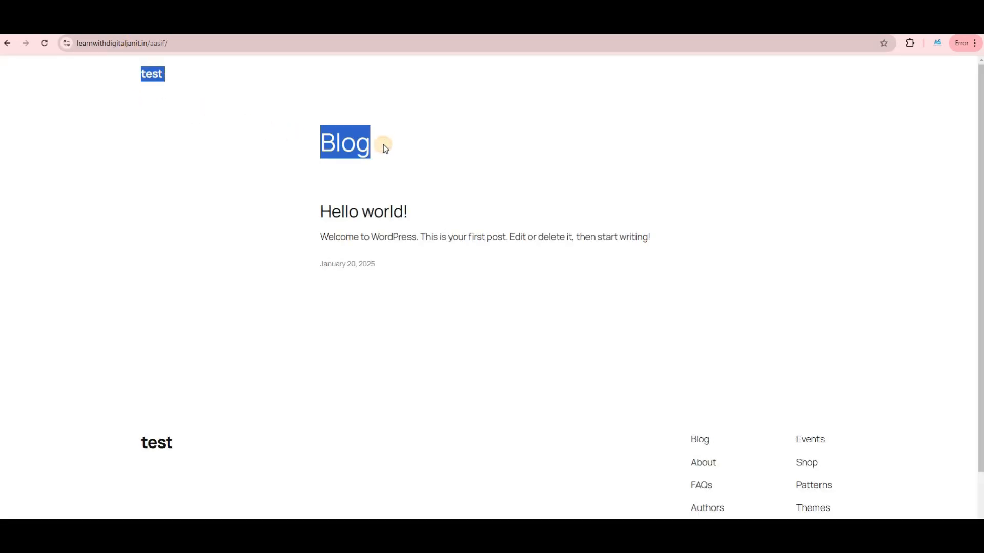
{"action": "left_click", "coordinate": [424, 370]}
{"action": "left_click_drag", "start_coordinate": [138, 72], "coordinate": [177, 451]}
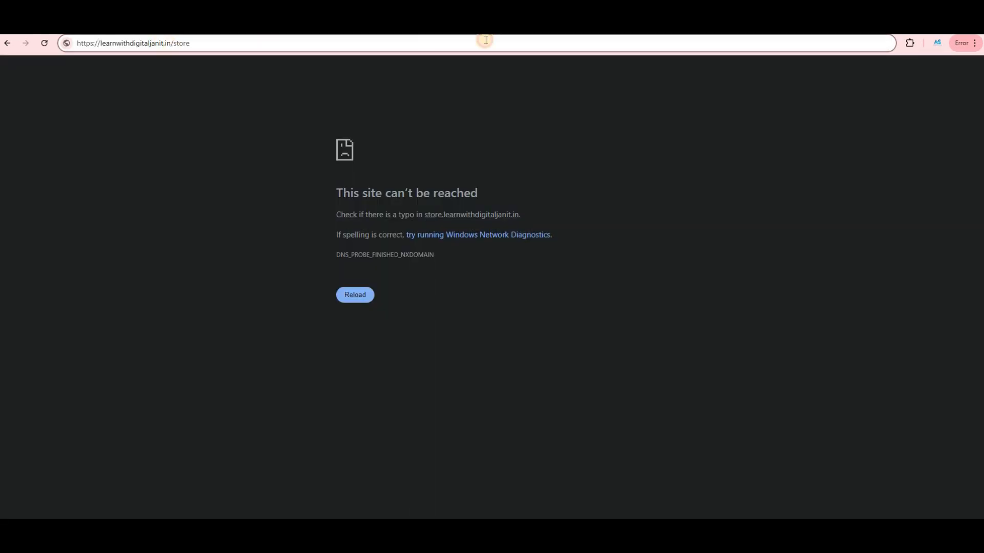
Load the main learnwithdigitaljanit.in site by dropping /store from the address, then return to the test site
{"action": "key", "text": "shift+End"}
{"action": "key", "text": "BackSpace"}
{"action": "key", "text": "Return"}
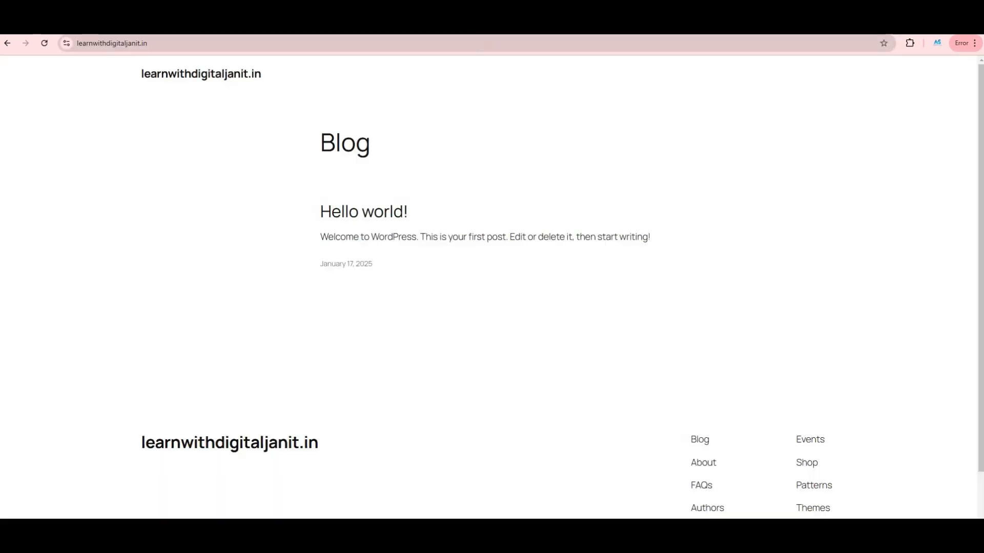
{"action": "left_click_drag", "start_coordinate": [141, 73], "coordinate": [440, 310]}
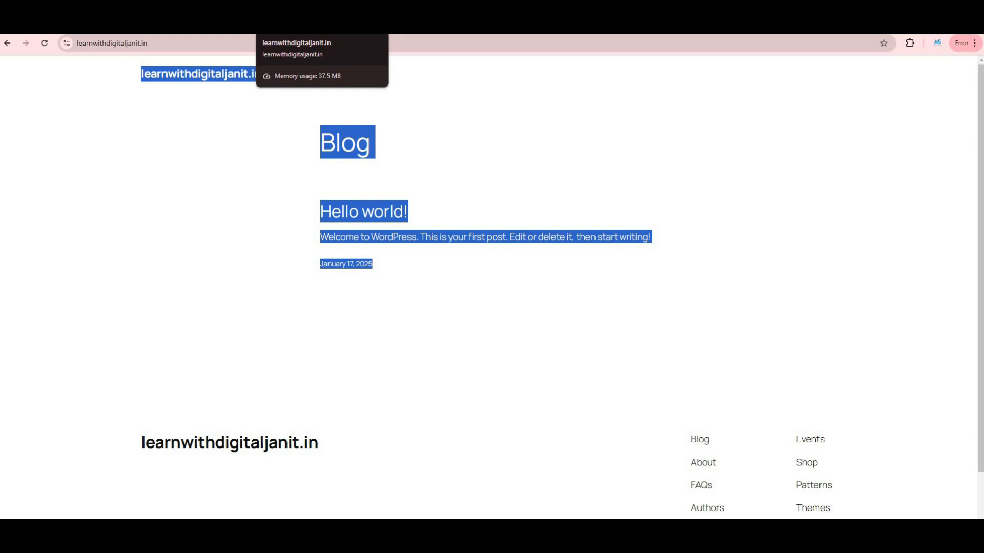
{"action": "left_click", "coordinate": [192, 28]}
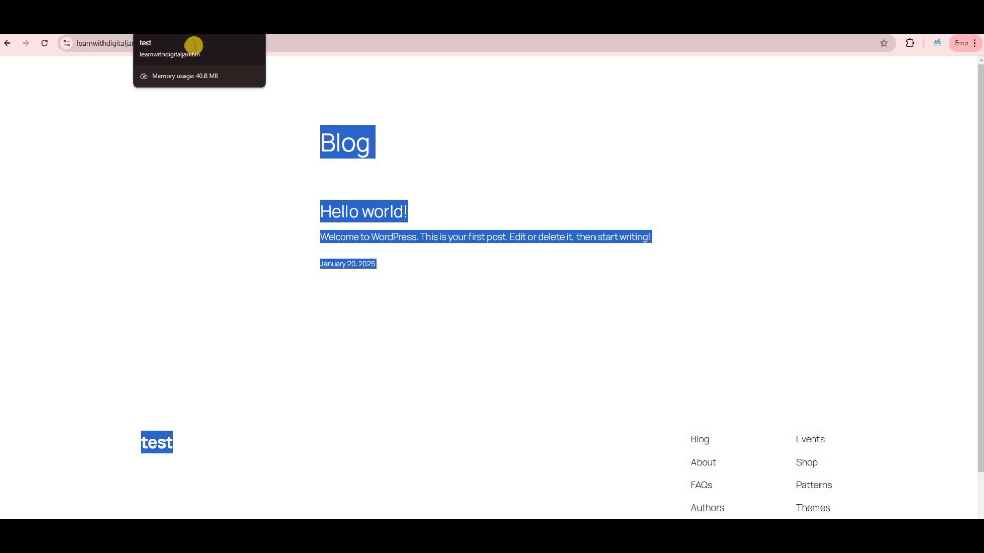
{"action": "left_click", "coordinate": [223, 47]}
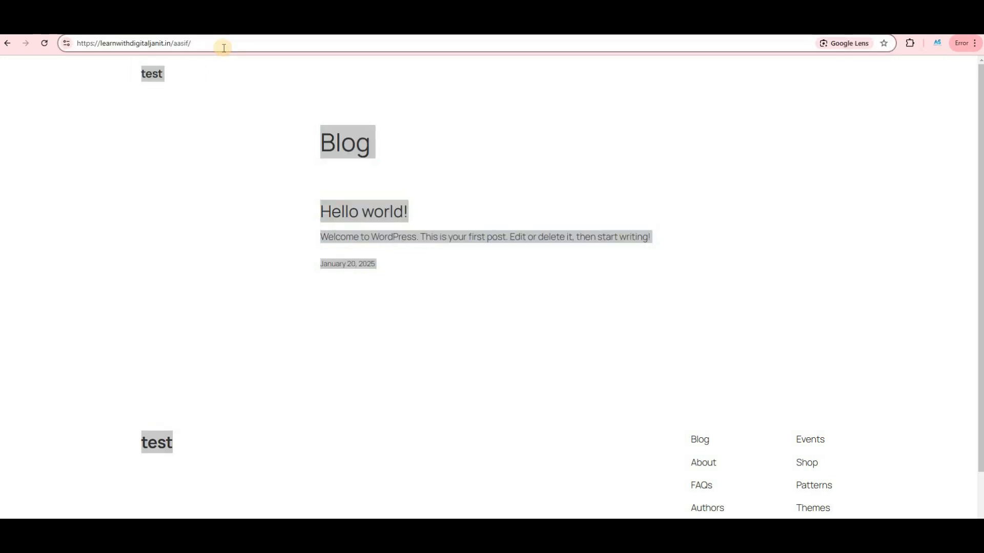
Load the wp-admin login pages for both the test site and the main site
{"action": "type", "text": "wp-admi"}
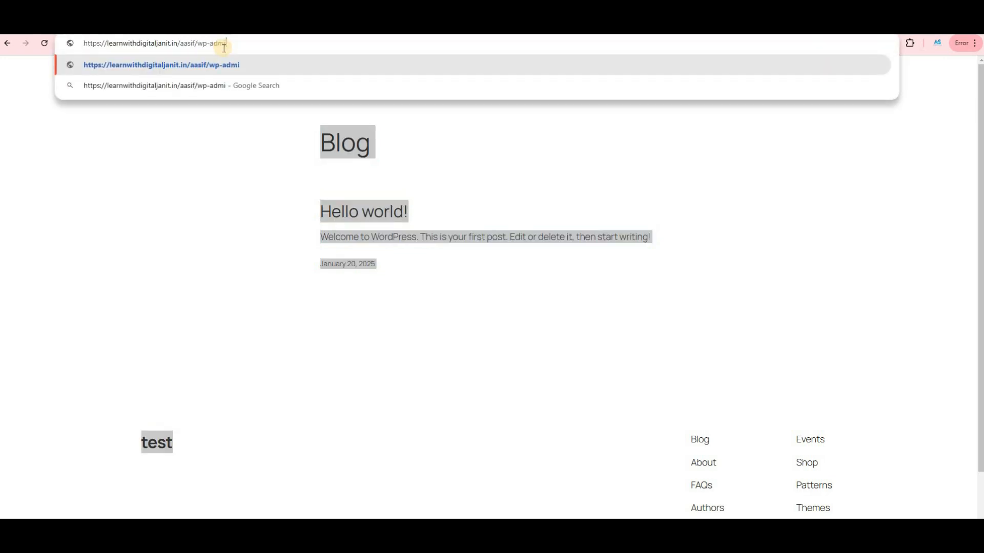
{"action": "type", "text": "n"}
{"action": "key", "text": "Return"}
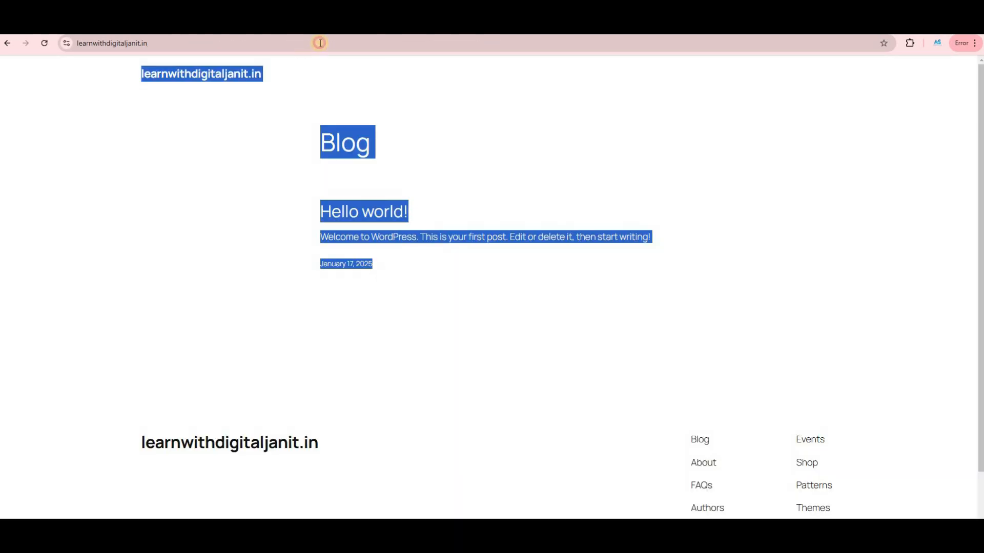
{"action": "left_click", "coordinate": [321, 43]}
{"action": "type", "text": "/wp-admin"}
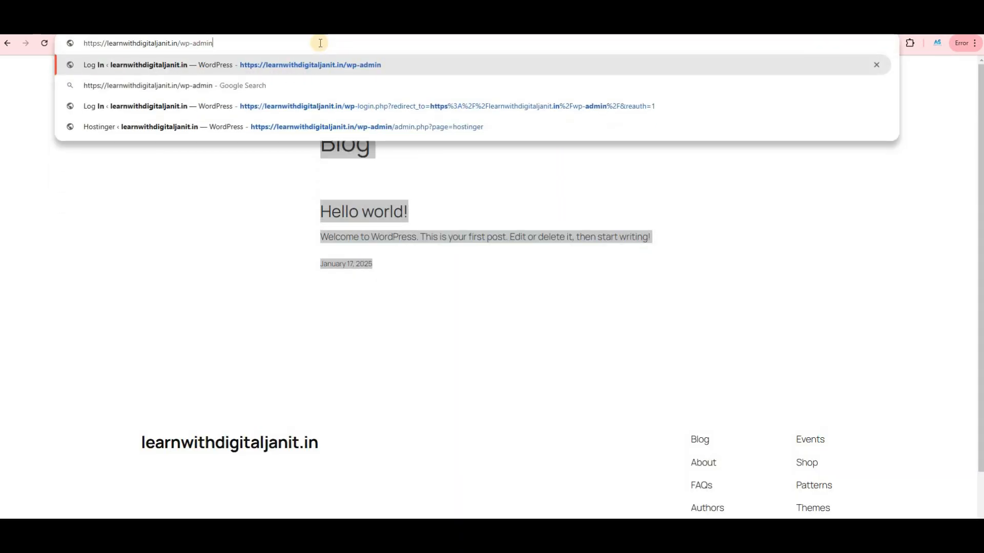
{"action": "key", "text": "Return"}
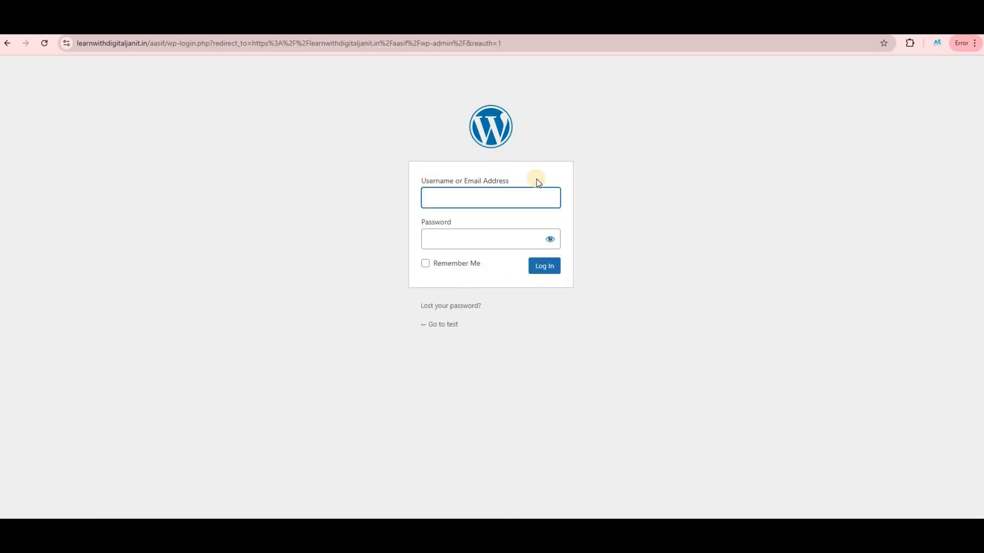
Sign in to the test site's admin with the account e-mail and password
{"action": "left_click", "coordinate": [466, 197]}
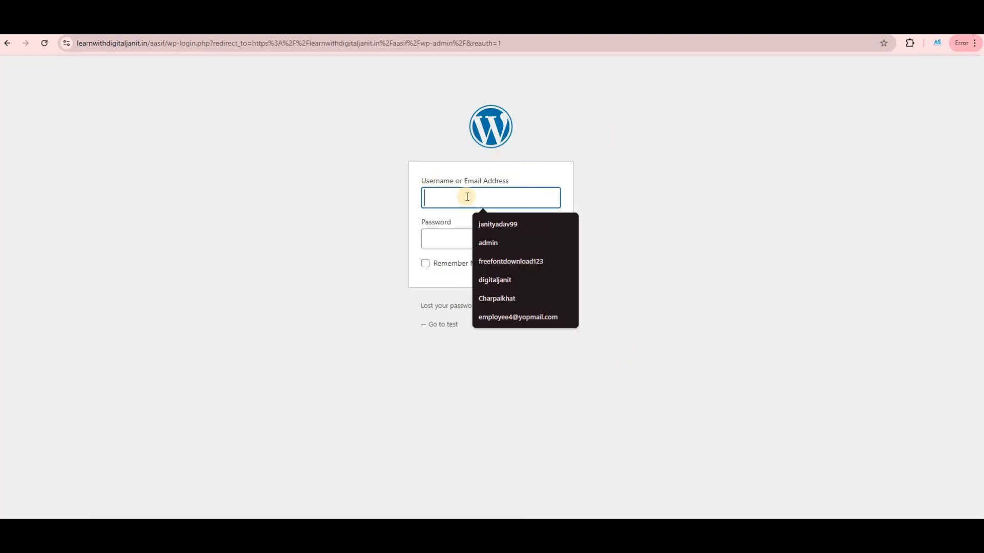
{"action": "type", "text": "info@"}
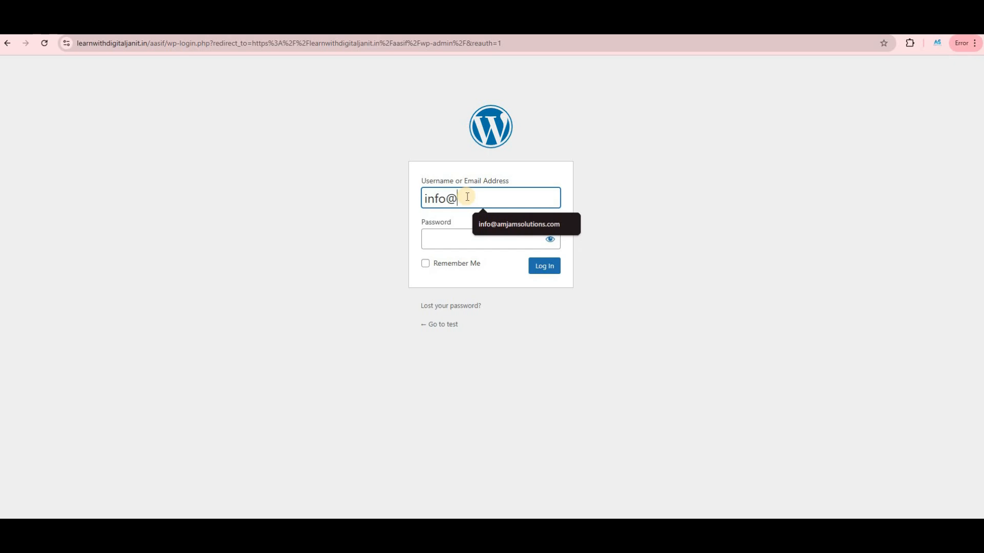
{"action": "key", "text": "BackSpace"}
{"action": "key", "text": "Tab"}
{"action": "type", "text": "*******"}
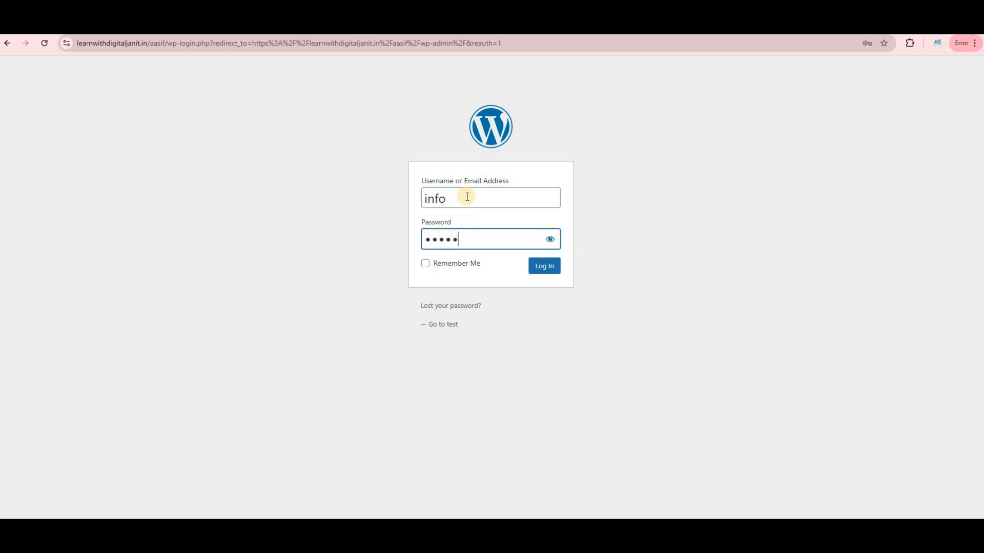
{"action": "type", "text": "******"}
{"action": "key", "text": "Return"}
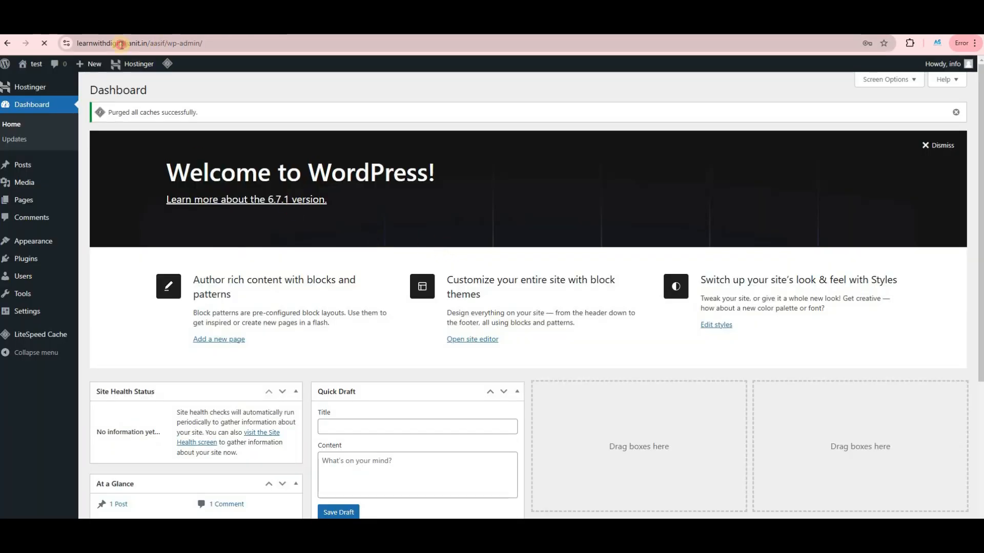
Activate Twenty Twenty-Four on the main site and view its front page
{"action": "left_click_drag", "start_coordinate": [71, 43], "coordinate": [120, 43]}
{"action": "left_click", "coordinate": [136, 26]}
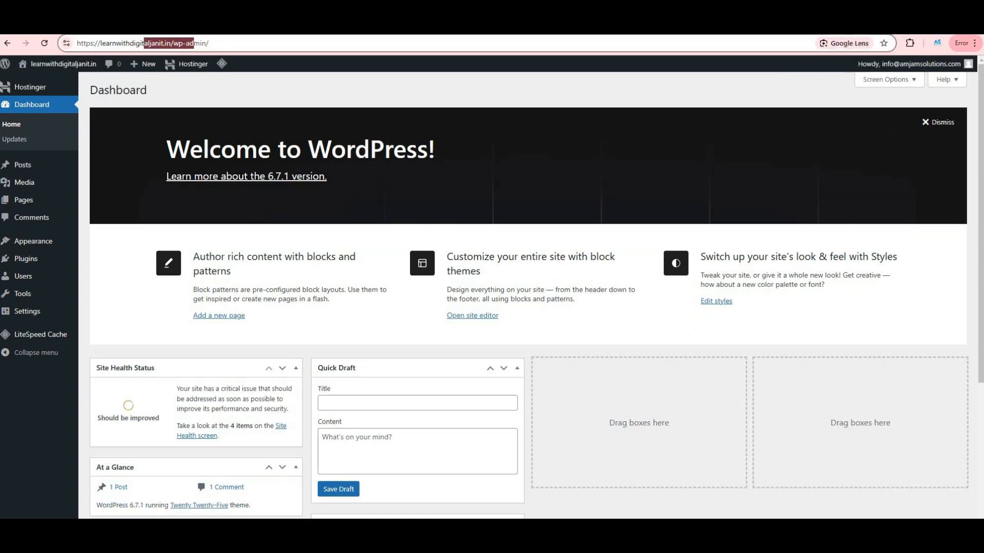
{"action": "left_click", "coordinate": [123, 245]}
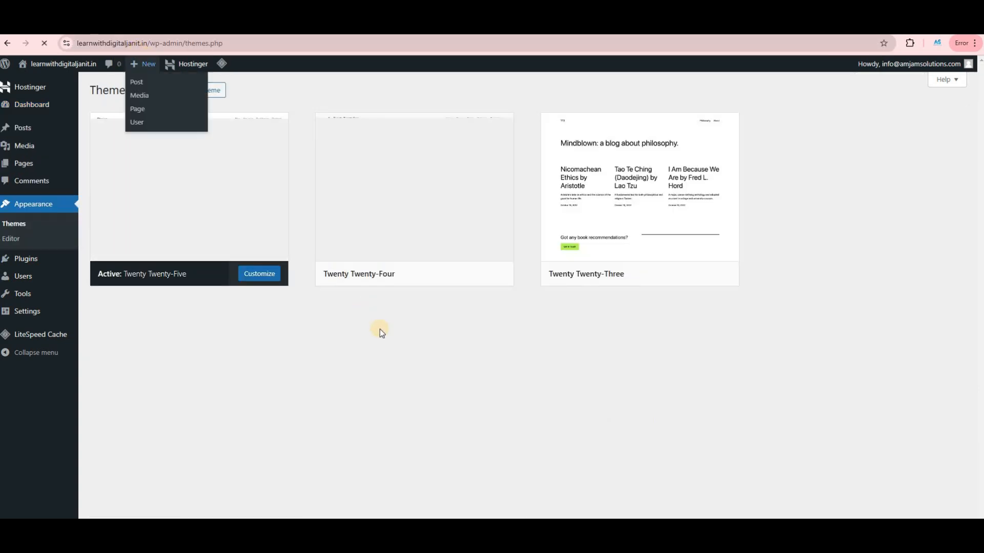
{"action": "left_click", "coordinate": [422, 290]}
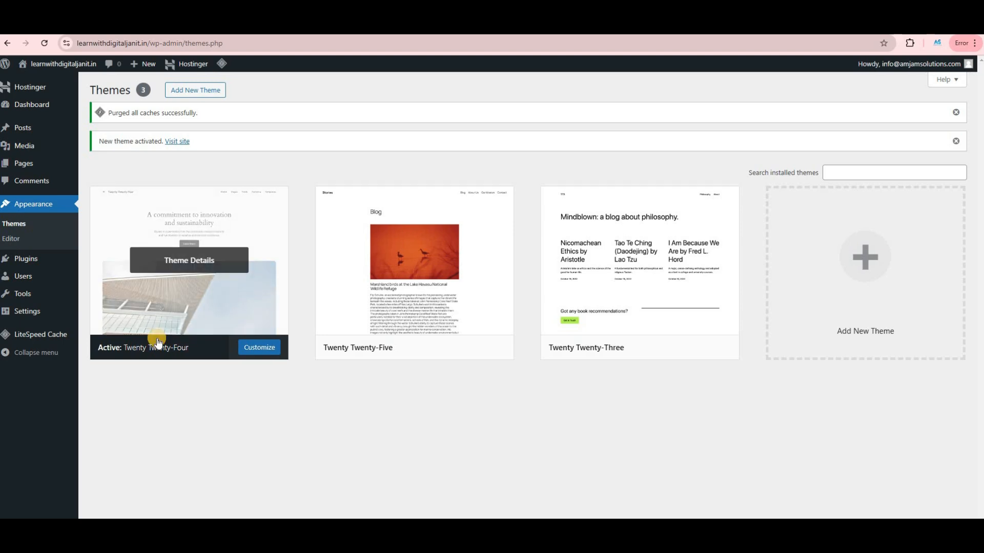
{"action": "mouse_move", "coordinate": [51, 64]}
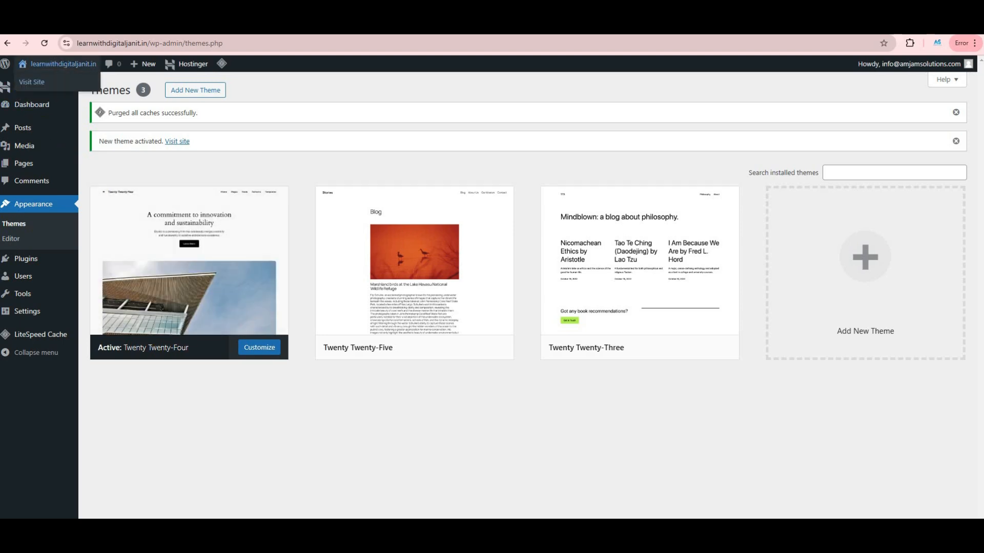
{"action": "left_click", "coordinate": [31, 82]}
{"action": "left_click_drag", "start_coordinate": [358, 277], "coordinate": [49, 72]}
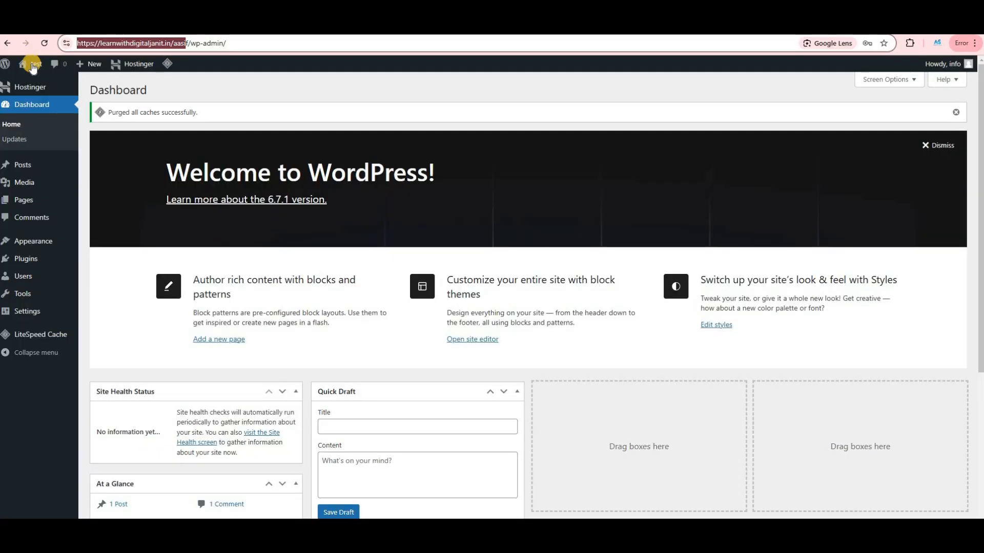
{"action": "left_click", "coordinate": [34, 82]}
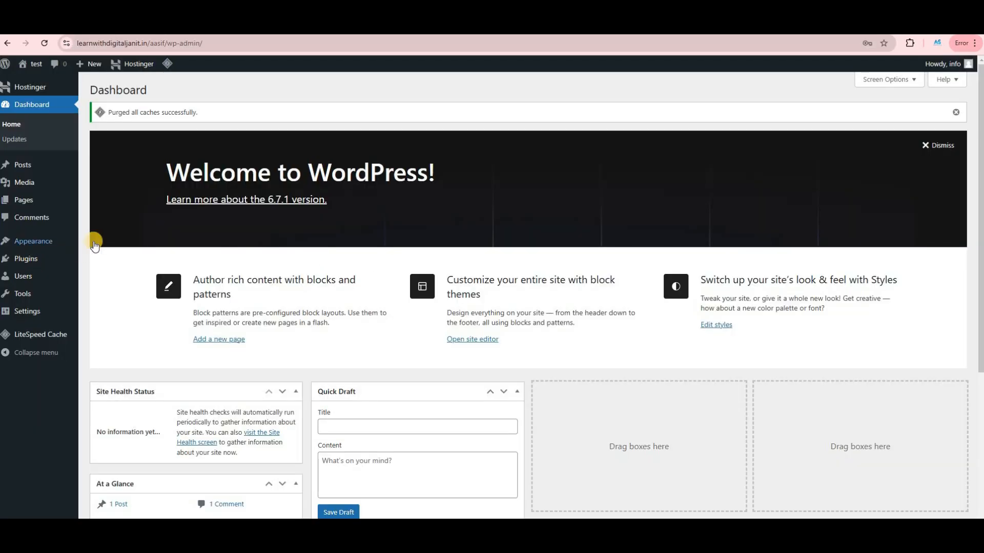
Install Twenty Twenty-Two from Add New Theme and activate it on the test site
{"action": "left_click", "coordinate": [94, 243]}
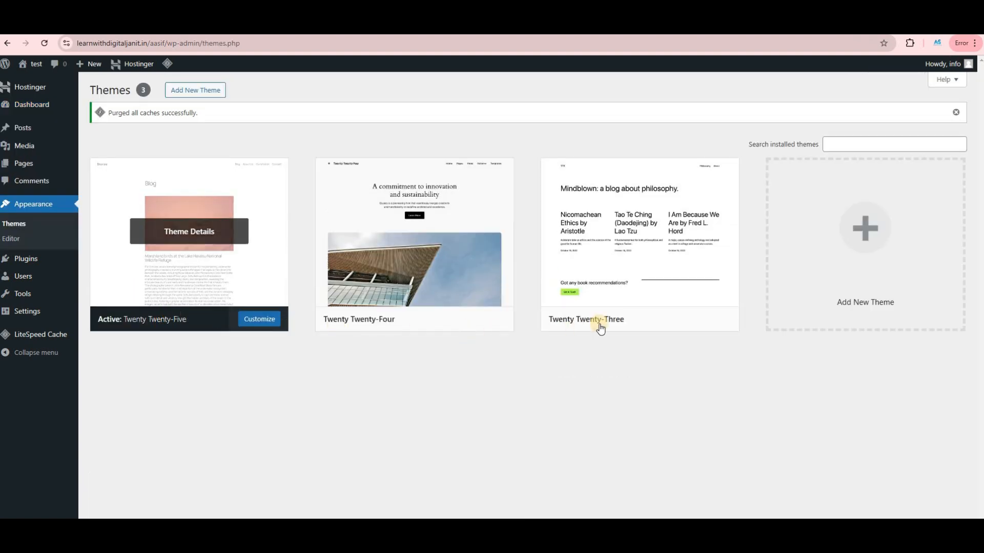
{"action": "left_click", "coordinate": [177, 96]}
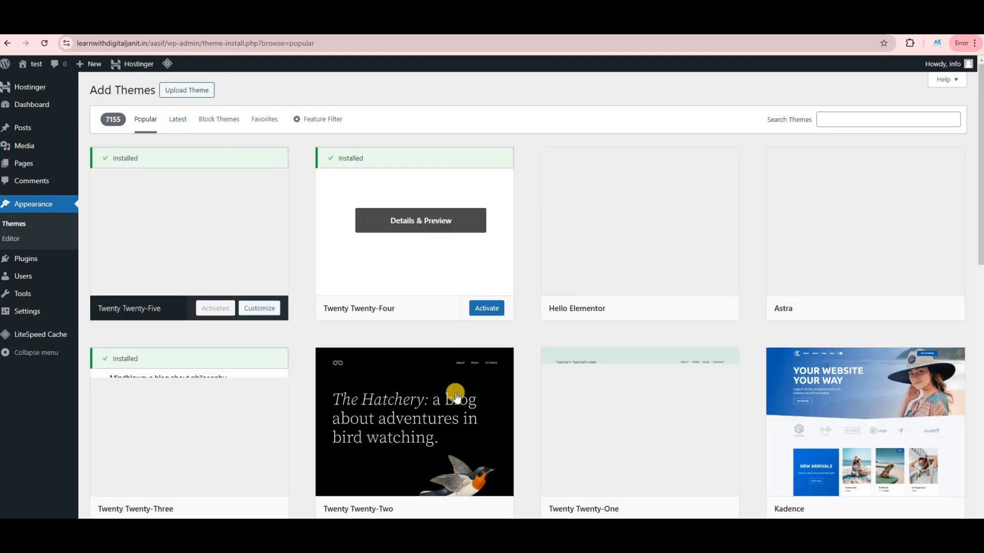
{"action": "scroll", "coordinate": [450, 358], "scroll_direction": "down", "scroll_amount": 2}
{"action": "left_click", "coordinate": [452, 407]}
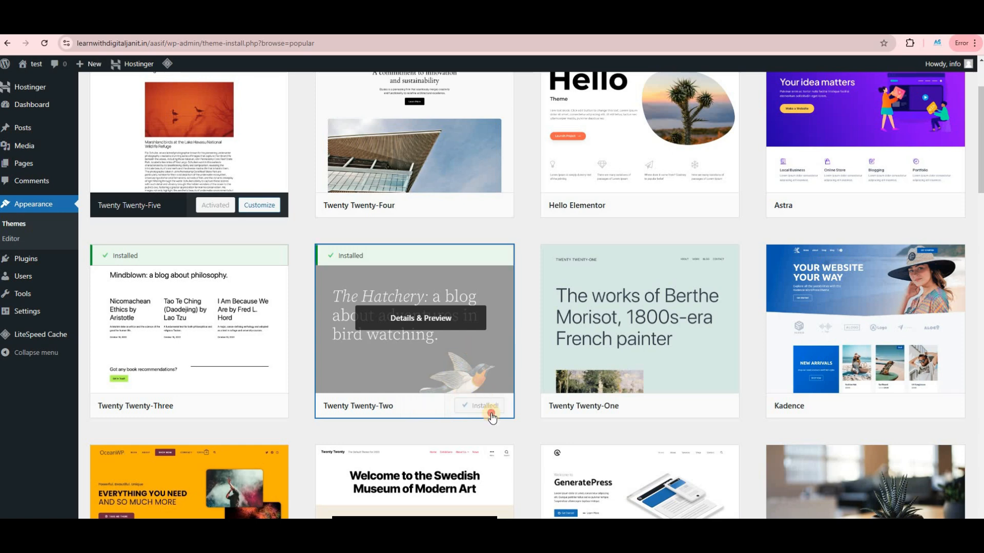
{"action": "left_click", "coordinate": [491, 413]}
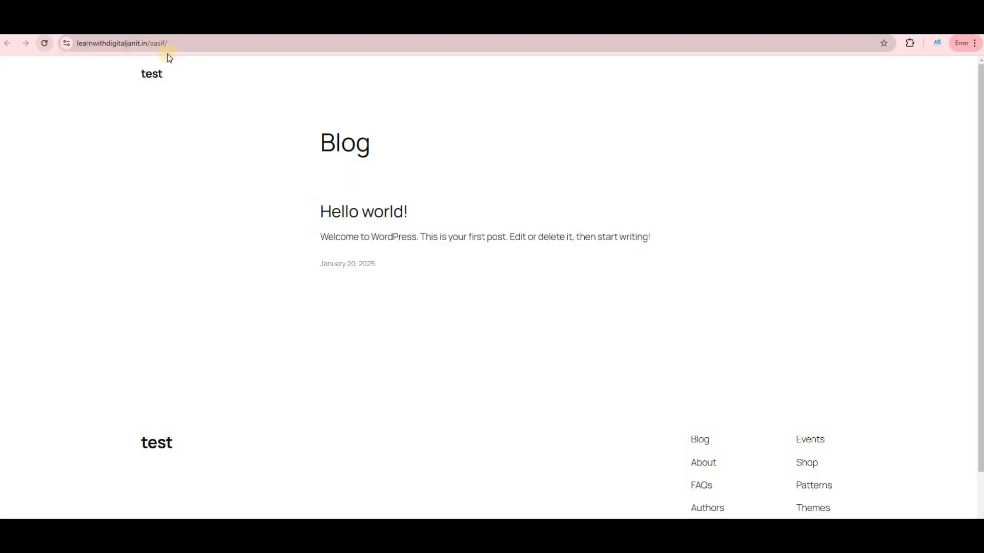
Compare the test site's Twenty Twenty-Two front page with the reloaded main site
{"action": "left_click", "coordinate": [362, 157]}
{"action": "scroll", "coordinate": [470, 435], "scroll_direction": "down", "scroll_amount": 1}
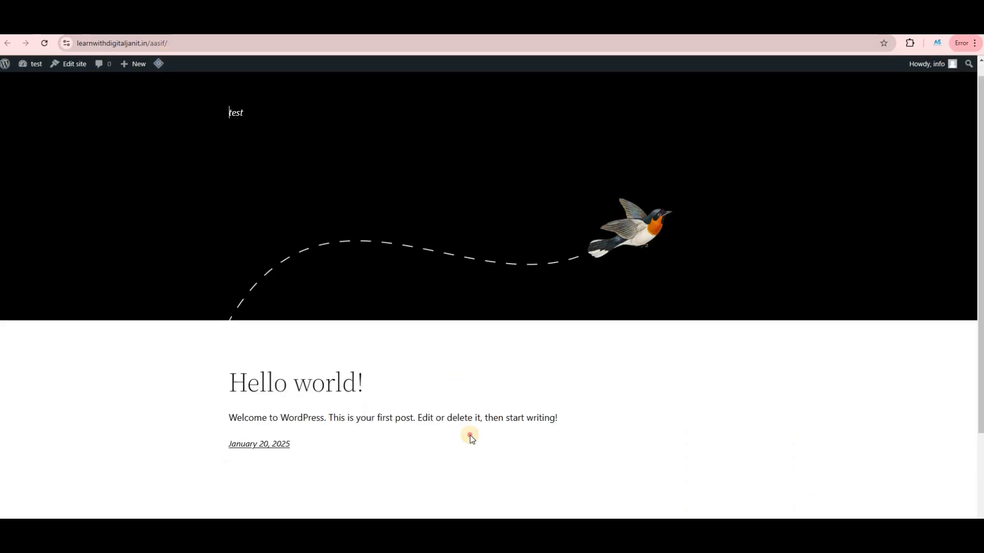
{"action": "key", "text": "ctrl+a"}
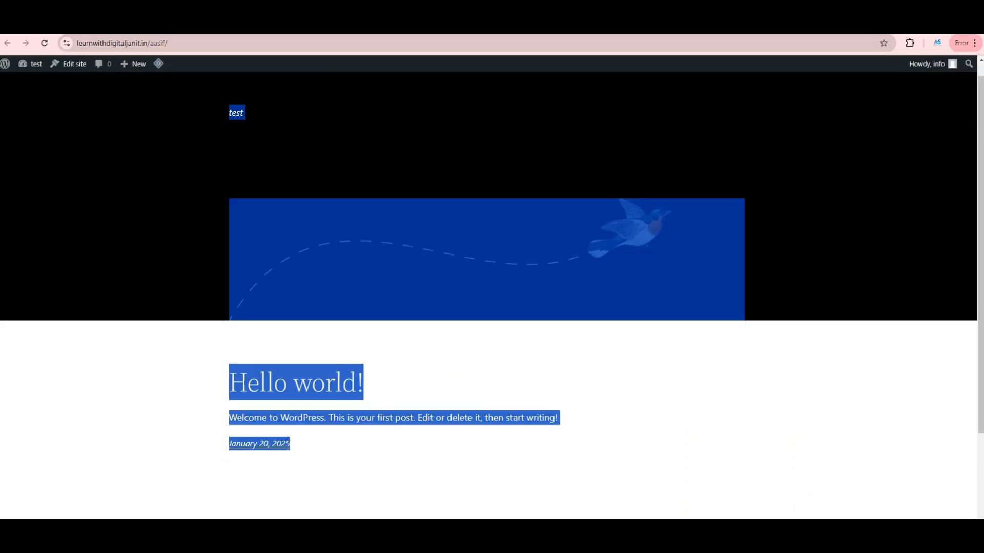
{"action": "left_click", "coordinate": [563, 23]}
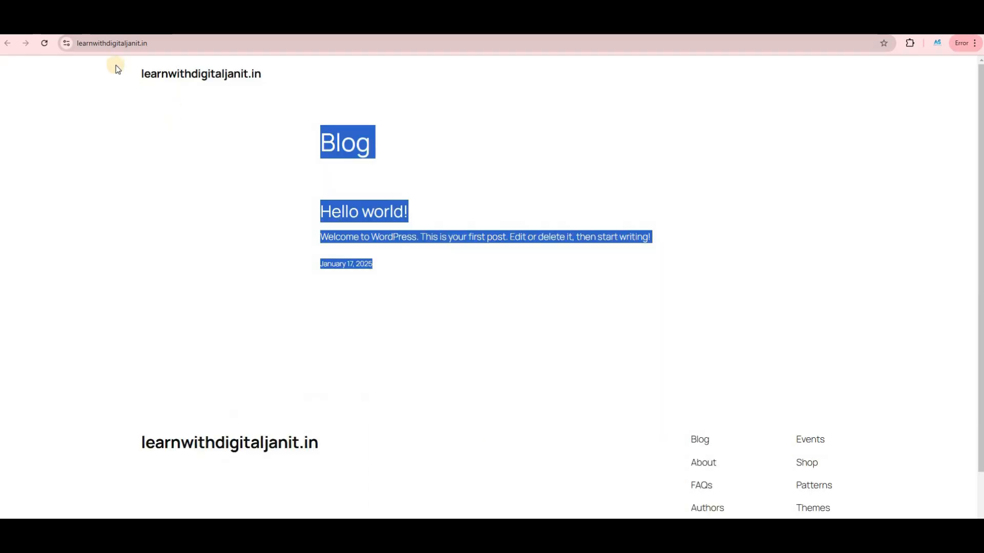
{"action": "left_click", "coordinate": [43, 39]}
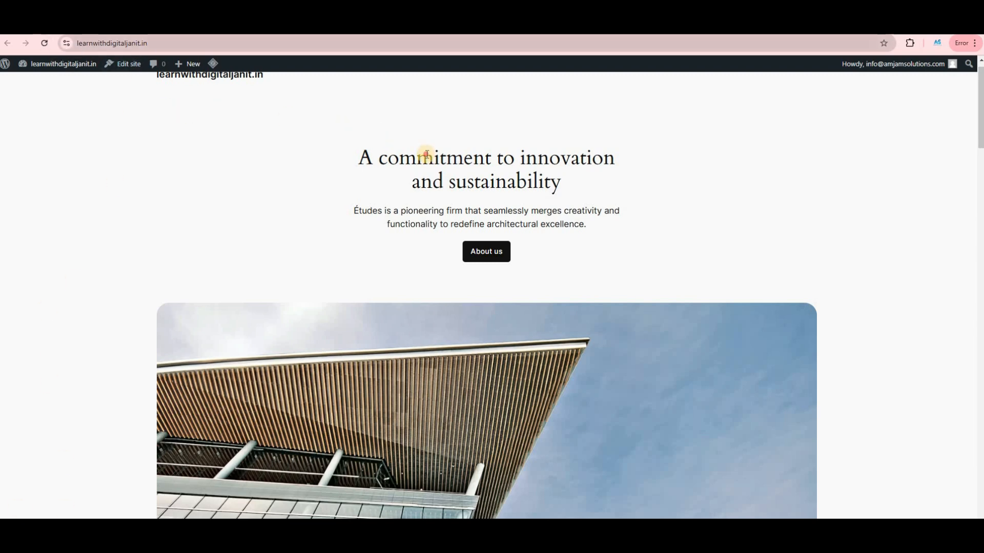
{"action": "left_click_drag", "start_coordinate": [358, 156], "coordinate": [480, 264]}
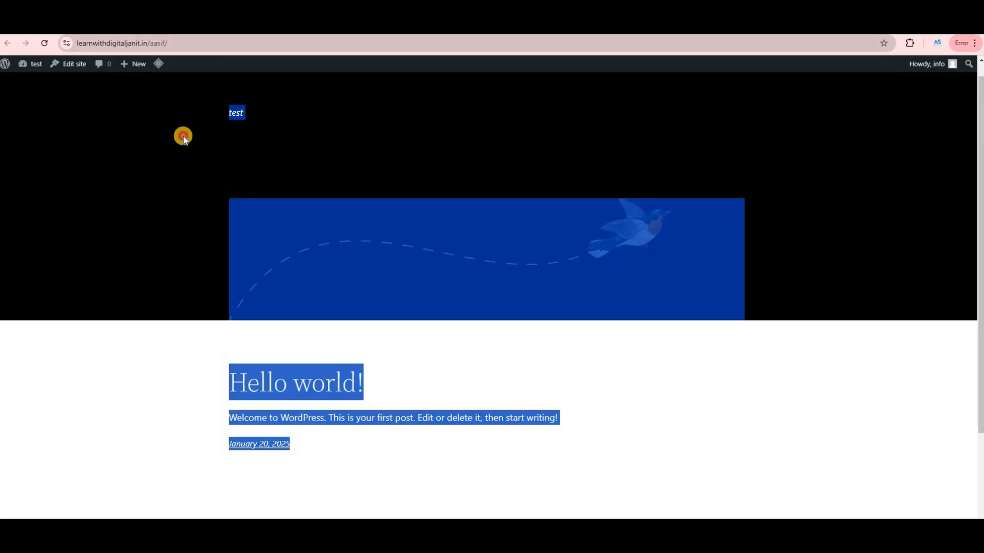
{"action": "left_click", "coordinate": [313, 176]}
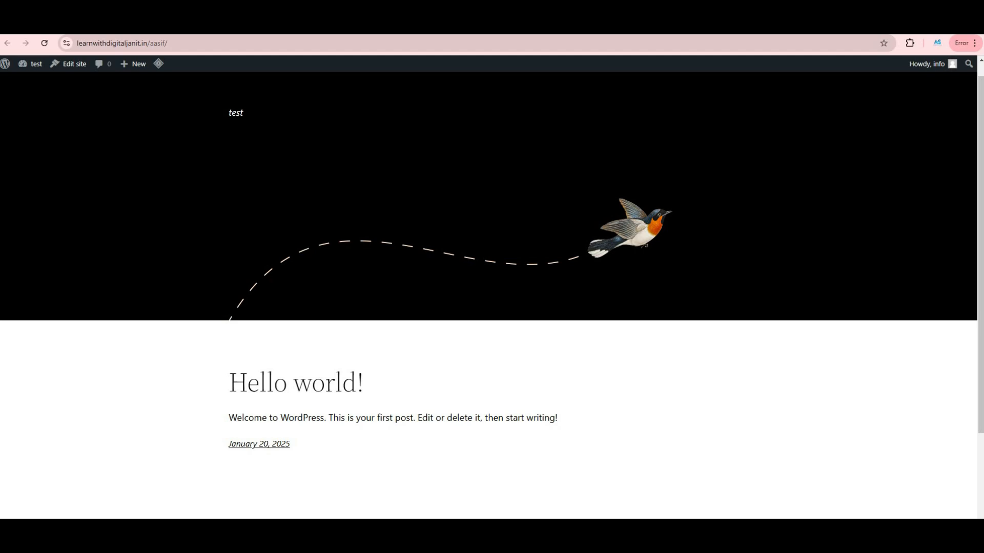
Dismiss the theme-activated and caches-purged notices on the test site's Themes page
{"action": "left_click", "coordinate": [299, 31]}
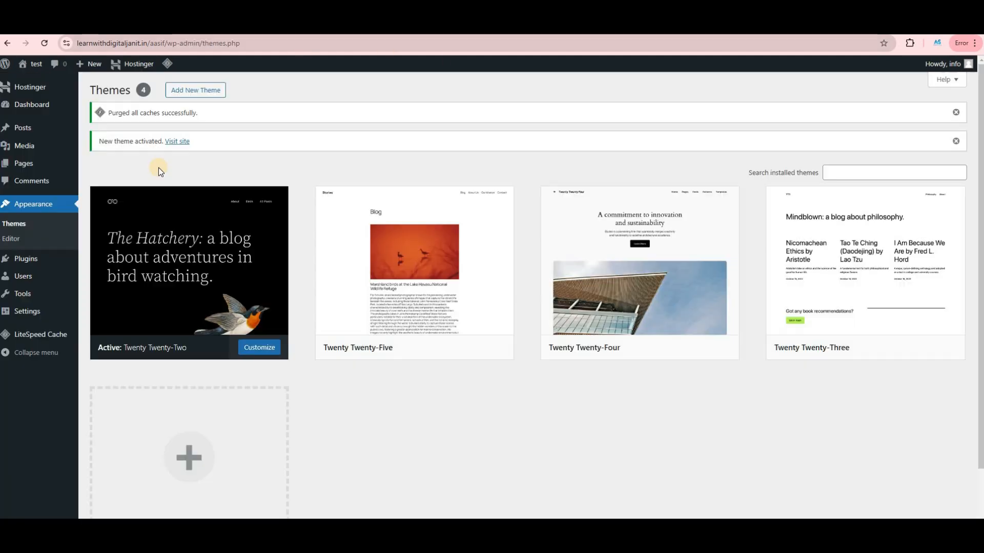
{"action": "left_click", "coordinate": [955, 141]}
{"action": "left_click", "coordinate": [955, 114]}
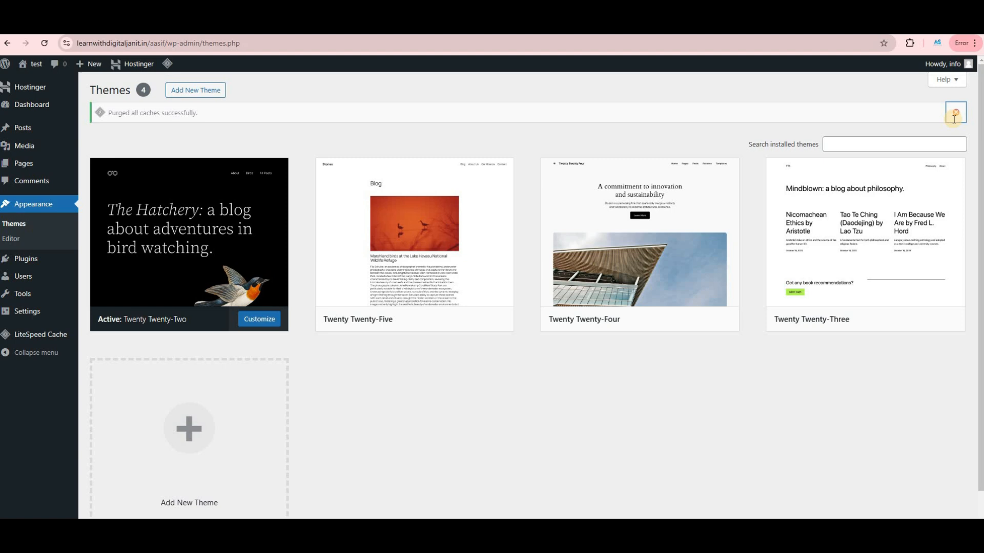
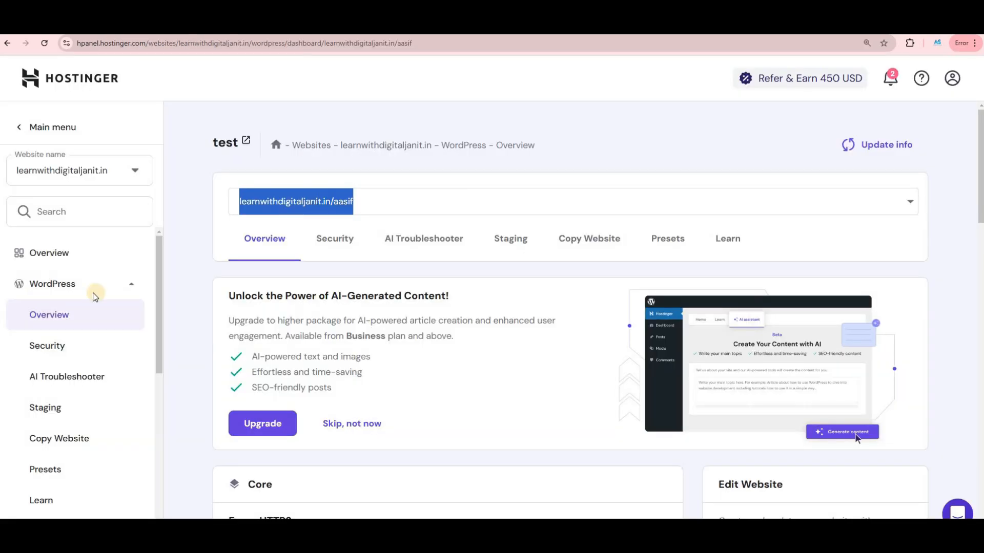
Pick a site from the website list and expand Domains in the hPanel sidebar
{"action": "scroll", "coordinate": [97, 281], "scroll_direction": "down", "scroll_amount": 5}
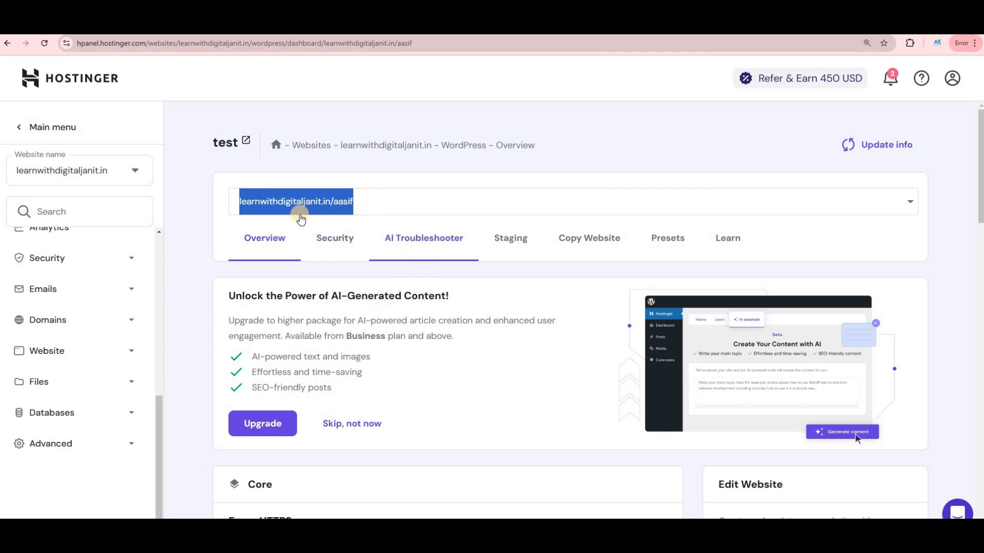
{"action": "left_click", "coordinate": [317, 202]}
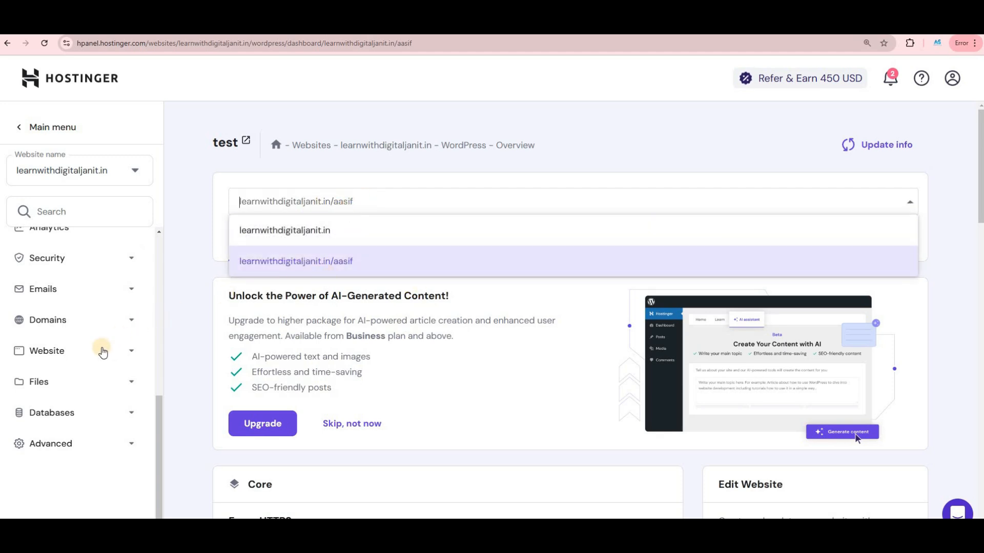
{"action": "left_click", "coordinate": [47, 332]}
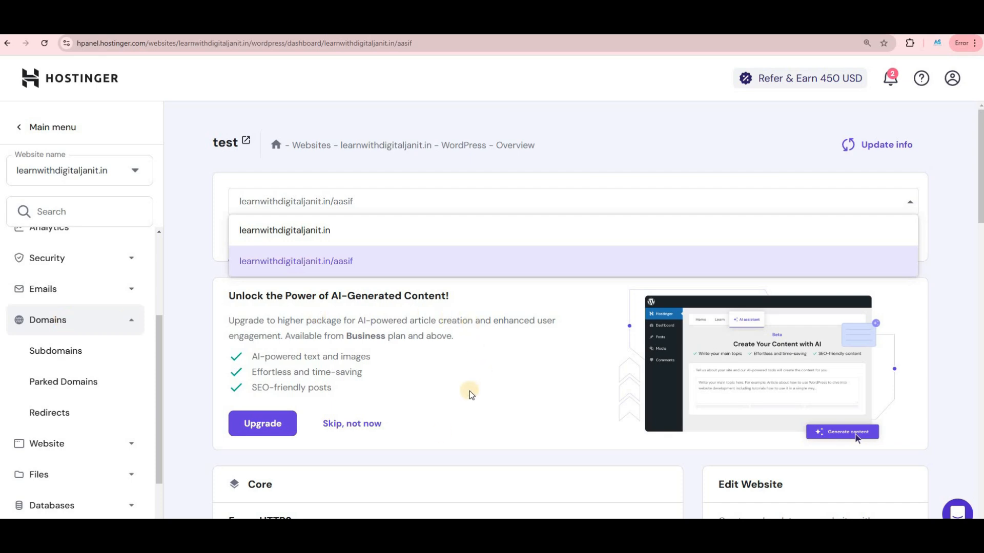
{"action": "scroll", "coordinate": [468, 390], "scroll_direction": "down", "scroll_amount": 15}
{"action": "scroll", "coordinate": [610, 457], "scroll_direction": "down", "scroll_amount": 4}
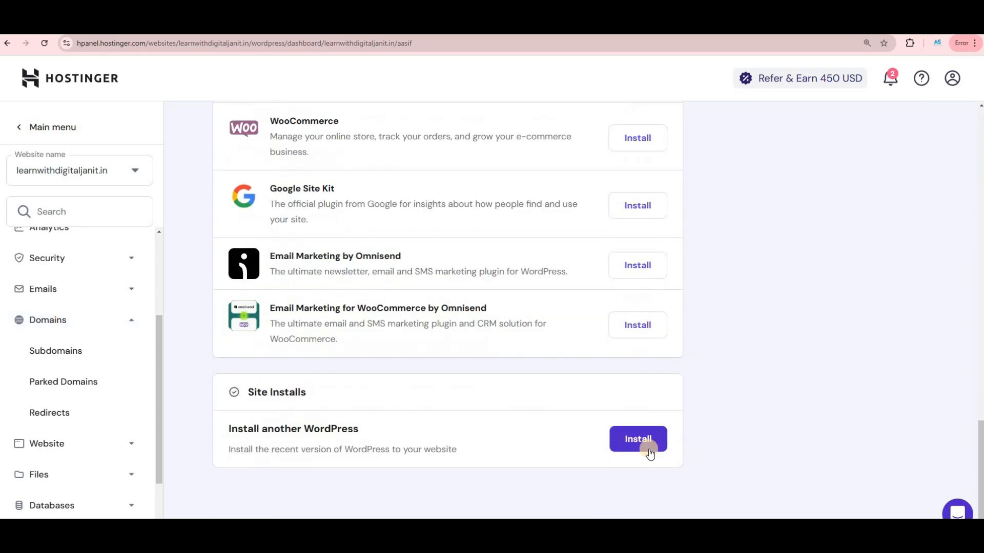
{"action": "scroll", "coordinate": [42, 343], "scroll_direction": "up", "scroll_amount": 1}
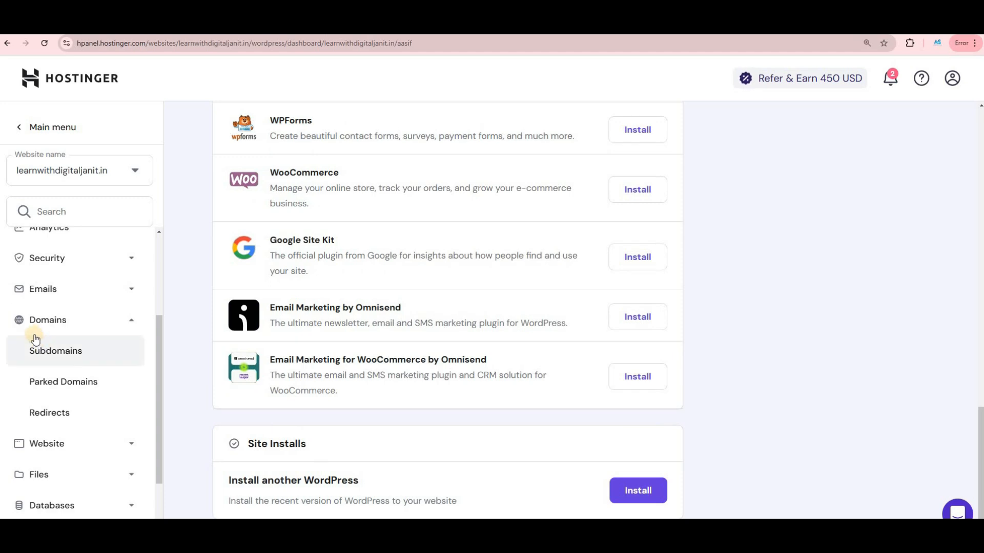
On Subdomains, enter 'sahil' as the subdomain with custom folder 'sahil' under public_html
{"action": "left_click", "coordinate": [71, 356]}
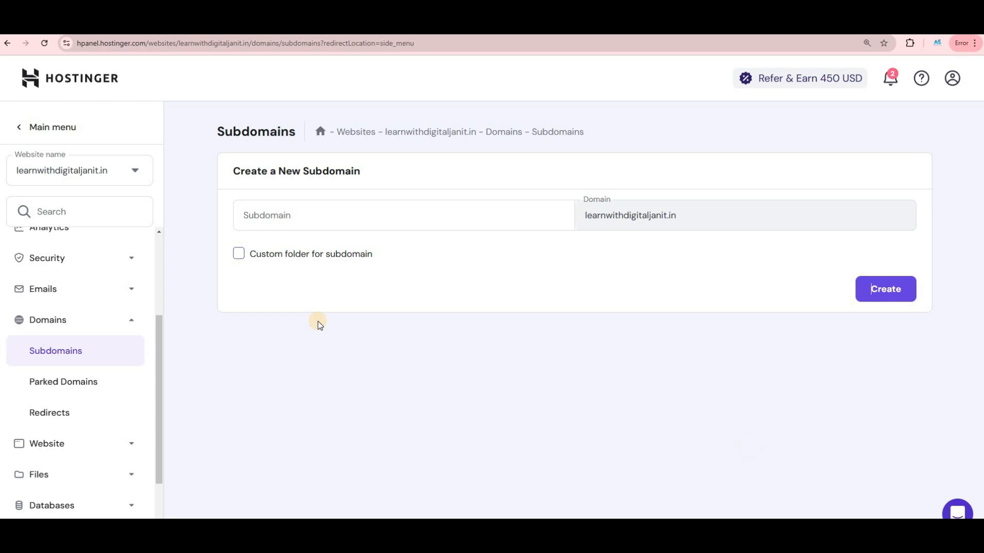
{"action": "left_click", "coordinate": [282, 228]}
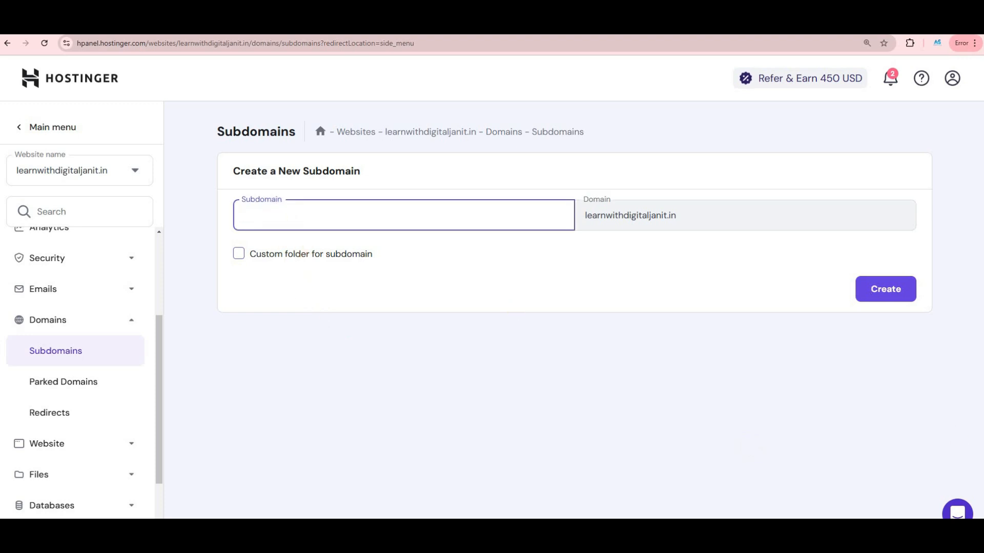
{"action": "type", "text": "sahil"}
{"action": "left_click", "coordinate": [241, 254]}
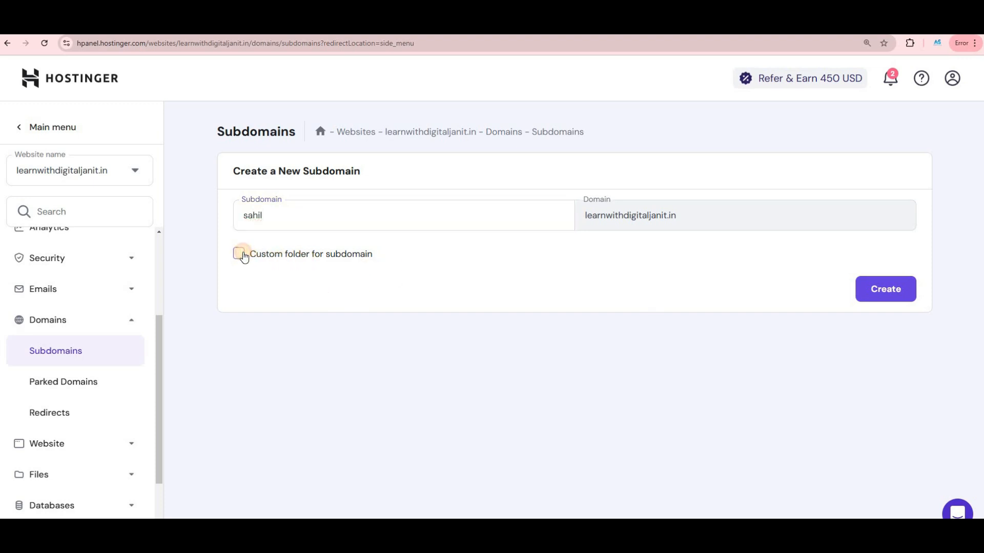
{"action": "left_click", "coordinate": [274, 257]}
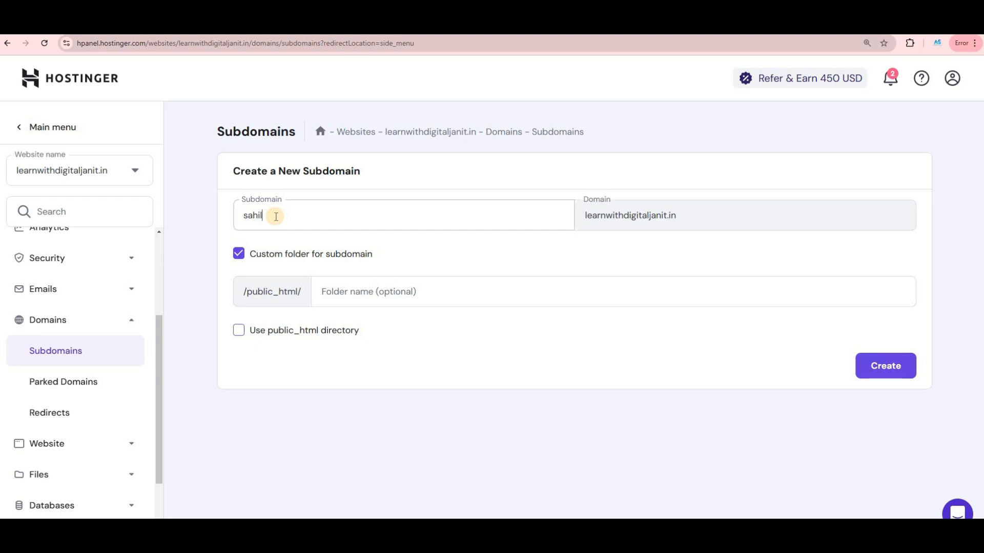
{"action": "double_click", "coordinate": [275, 216]}
{"action": "key", "text": "ctrl+c"}
{"action": "left_click", "coordinate": [337, 287]}
{"action": "key", "text": "ctrl+v"}
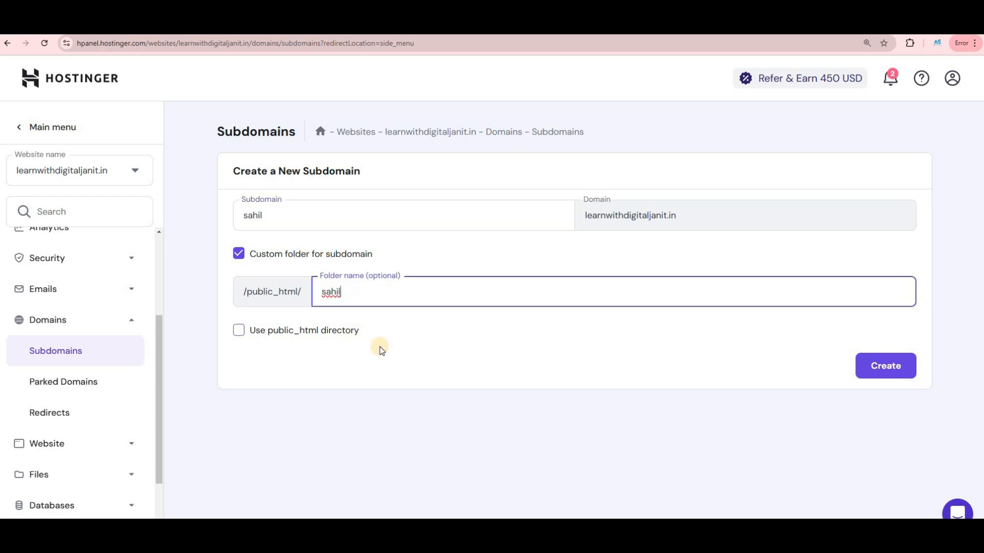
{"action": "left_click", "coordinate": [332, 322]}
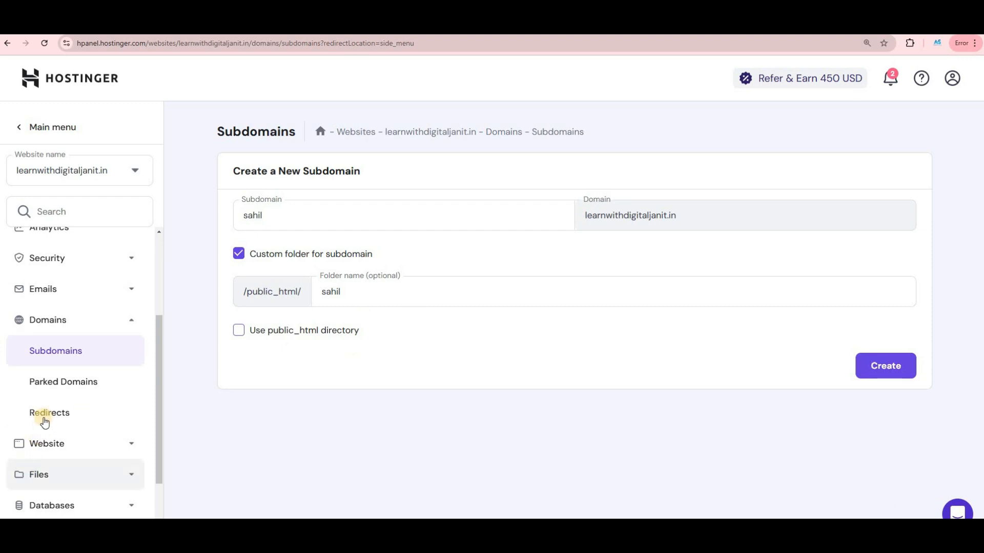
{"action": "left_click", "coordinate": [41, 474]}
{"action": "left_click", "coordinate": [40, 409]}
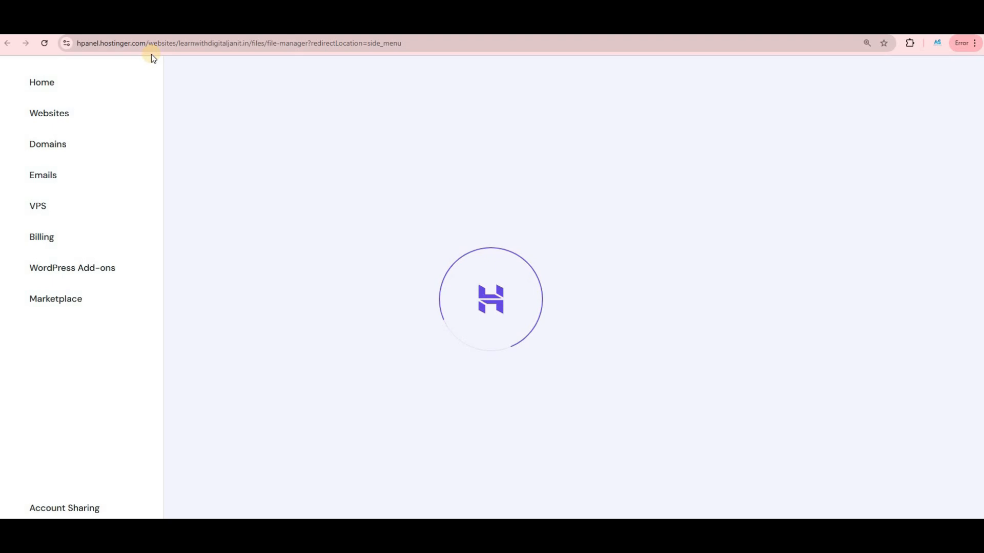
{"action": "left_click", "coordinate": [407, 170]}
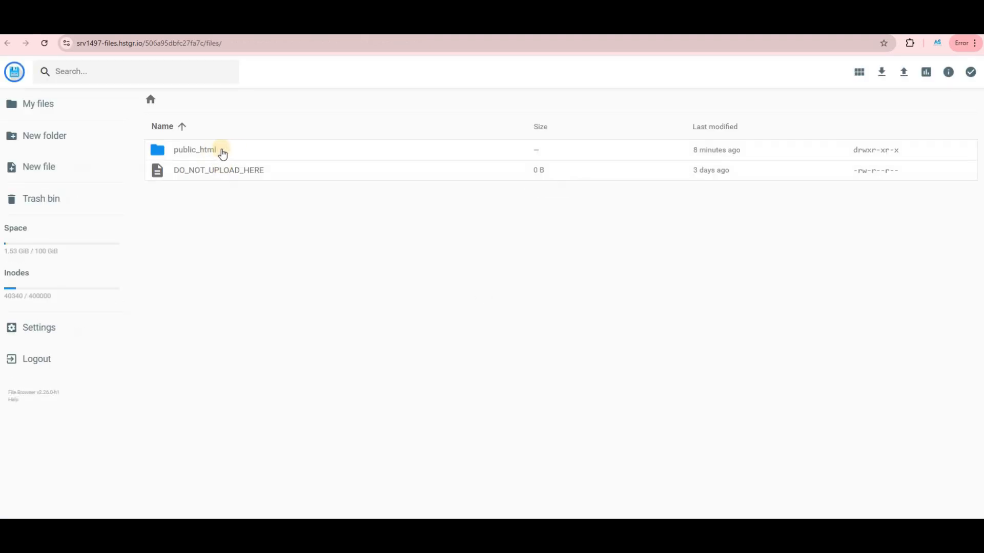
{"action": "left_click", "coordinate": [220, 154]}
{"action": "left_click", "coordinate": [220, 154]}
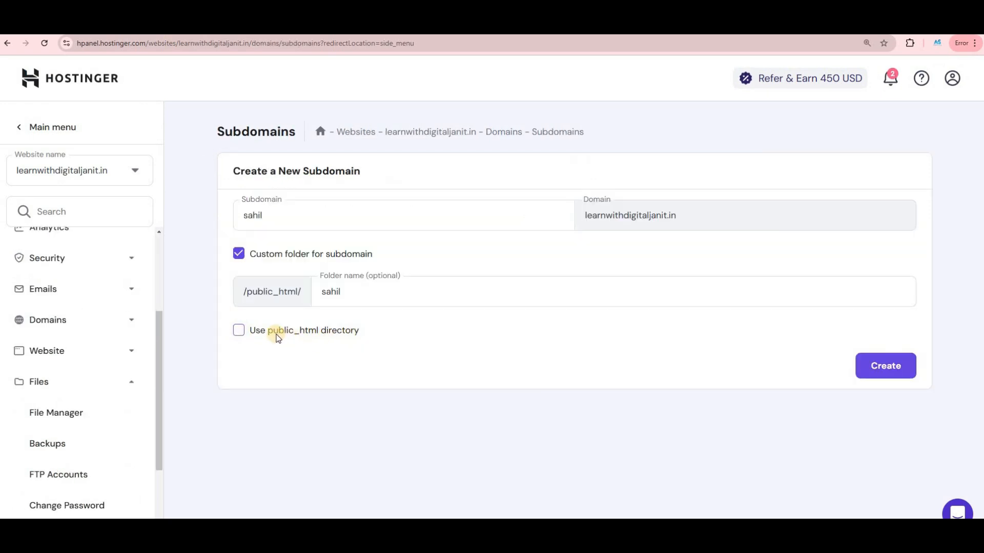
{"action": "left_click", "coordinate": [238, 331]}
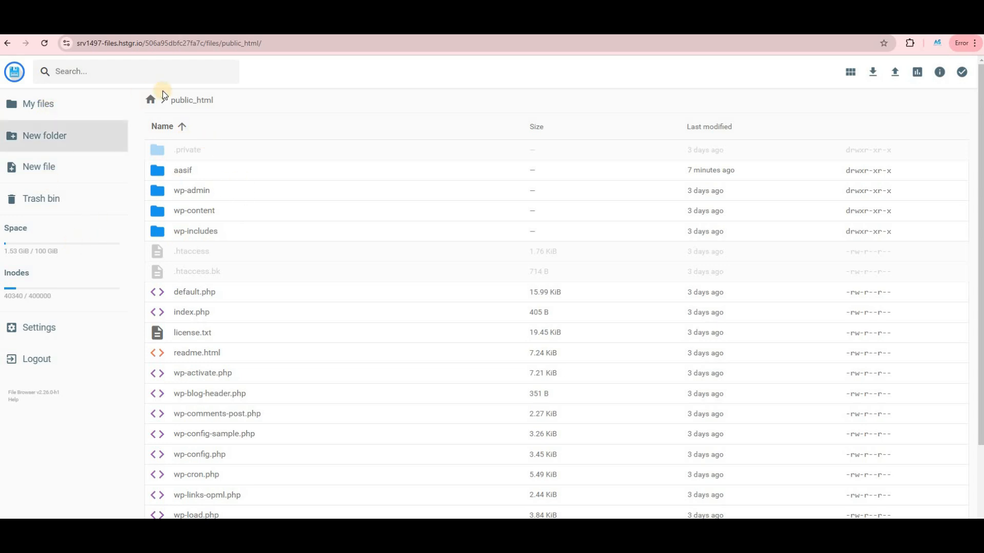
{"action": "left_click", "coordinate": [150, 99]}
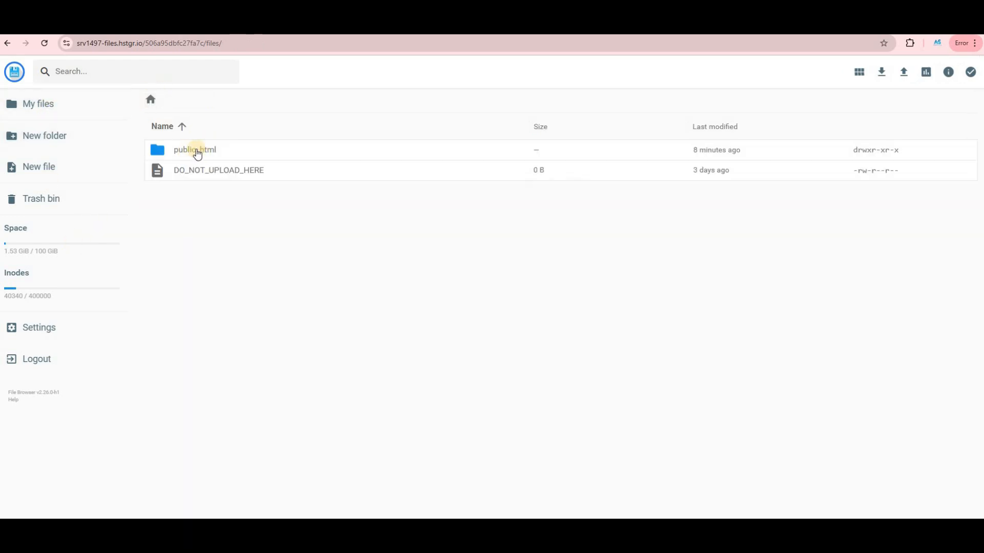
{"action": "left_click", "coordinate": [201, 150]}
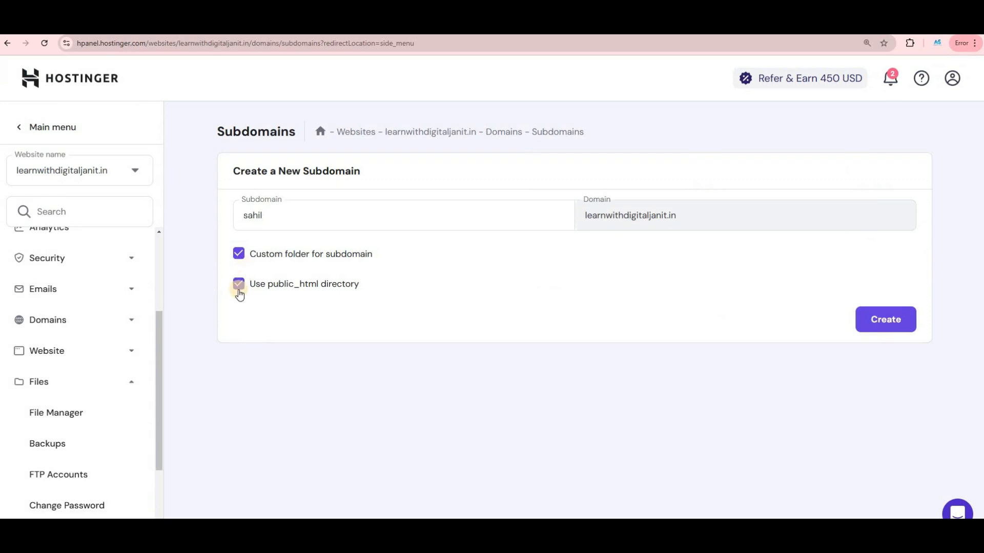
{"action": "left_click", "coordinate": [275, 286]}
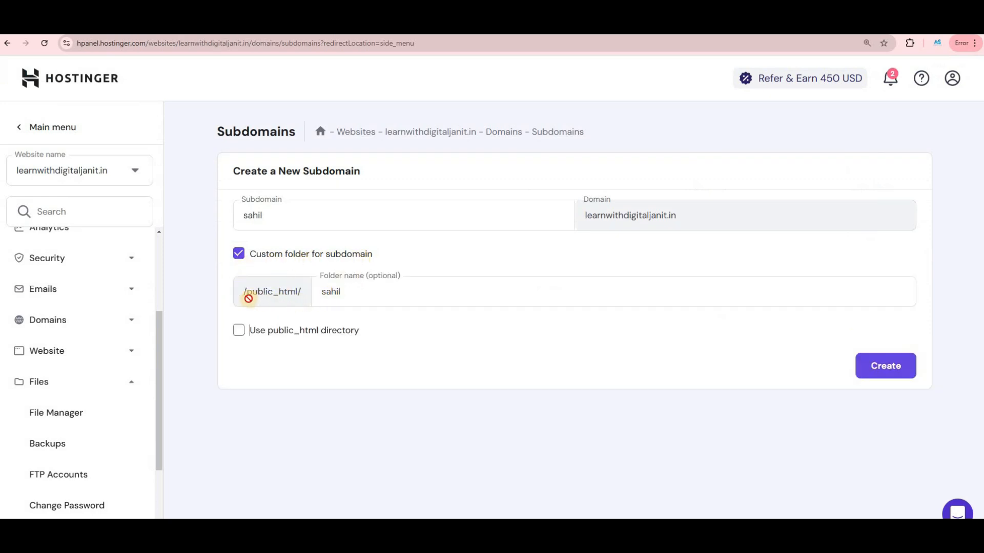
{"action": "left_click_drag", "start_coordinate": [248, 299], "coordinate": [321, 293]}
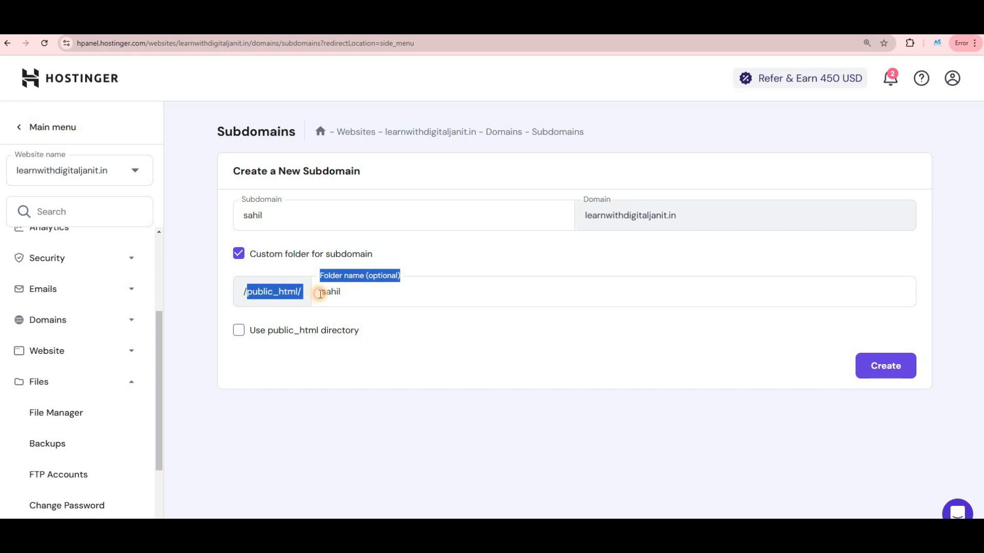
{"action": "double_click", "coordinate": [420, 295]}
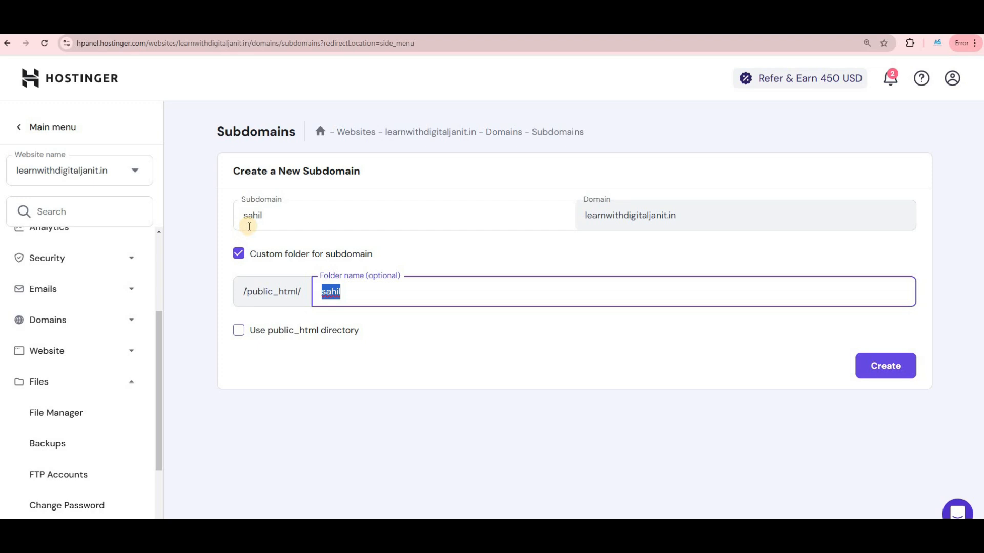
Untick the custom folder option and create sahil.learnwithdigitaljanit.in
{"action": "left_click", "coordinate": [241, 253]}
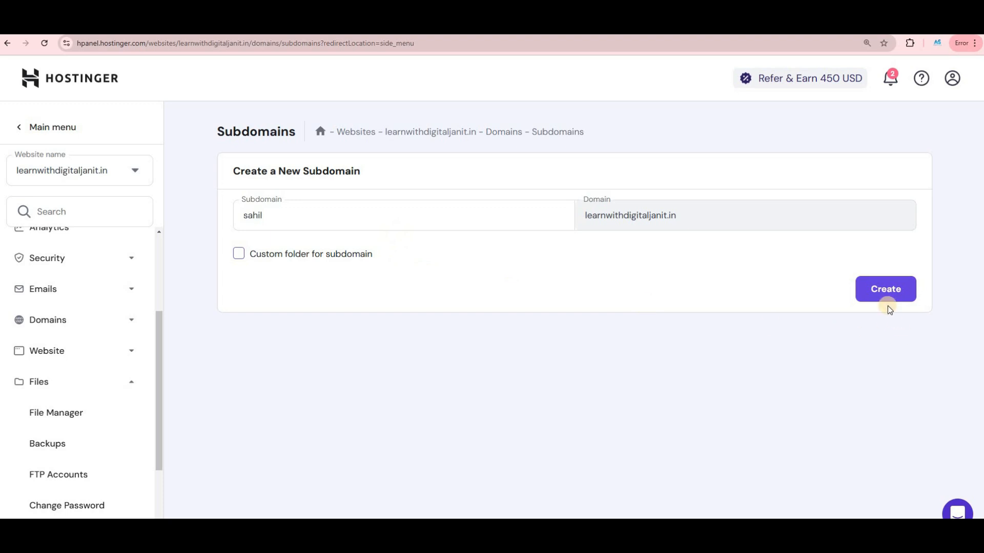
{"action": "left_click", "coordinate": [885, 290]}
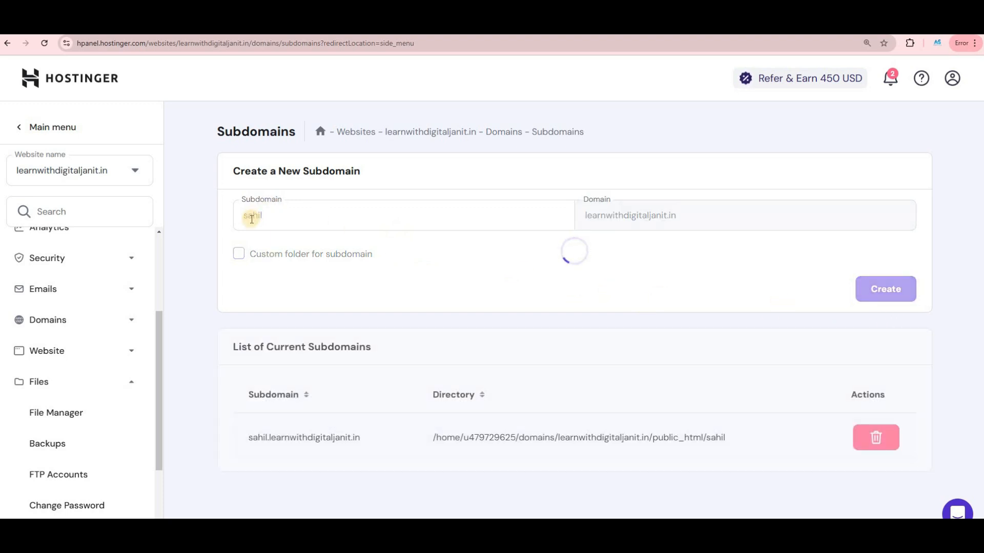
{"action": "left_click_drag", "start_coordinate": [249, 436], "coordinate": [345, 435]}
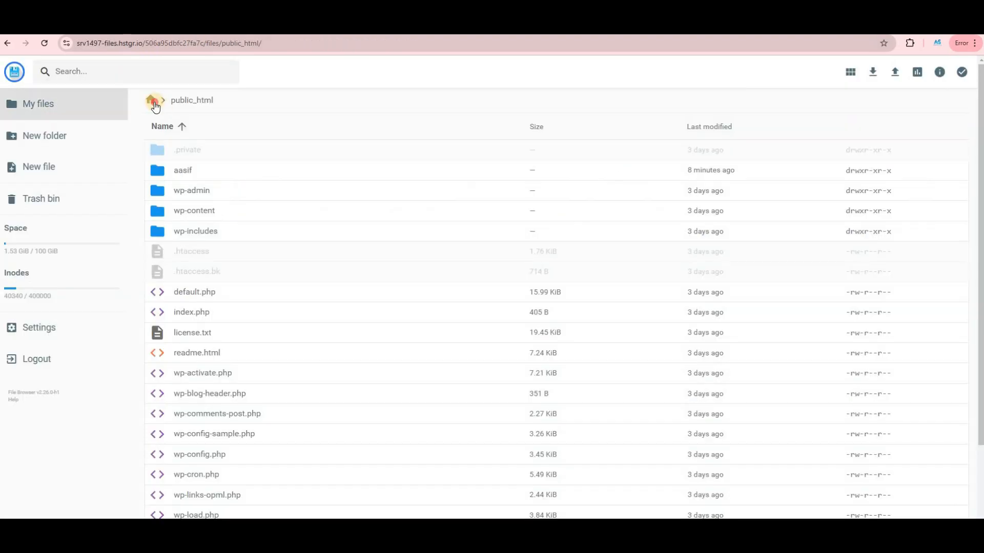
{"action": "left_click", "coordinate": [152, 101]}
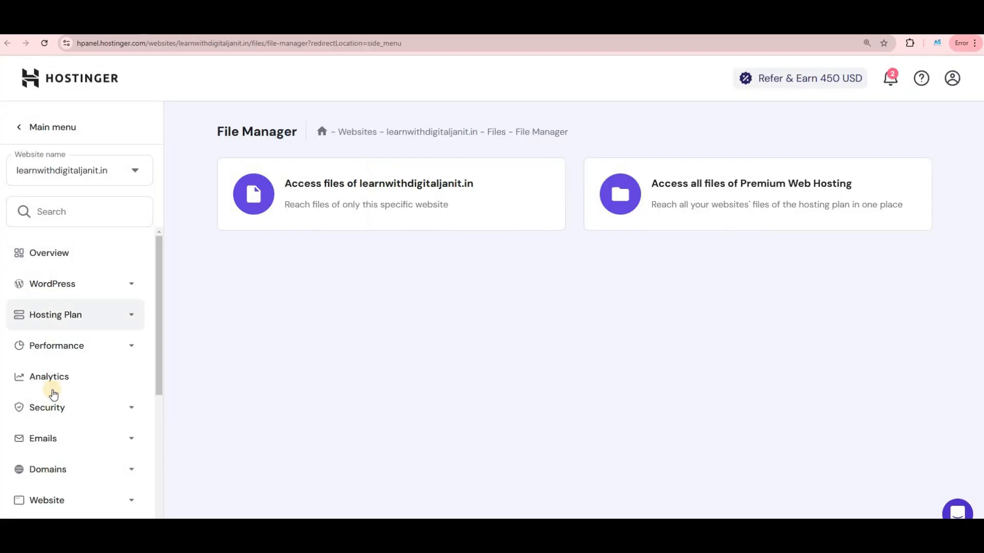
Browse all Premium Web Hosting files to domains > learnwithdigitaljanit.in > public_html
{"action": "scroll", "coordinate": [51, 389], "scroll_direction": "down", "scroll_amount": 1}
{"action": "left_click", "coordinate": [55, 389]}
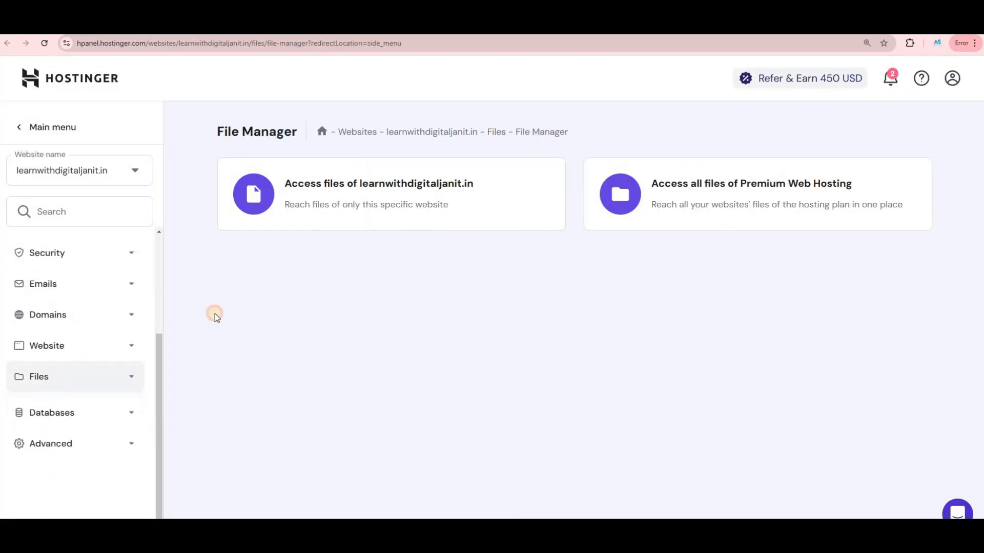
{"action": "left_click", "coordinate": [656, 183]}
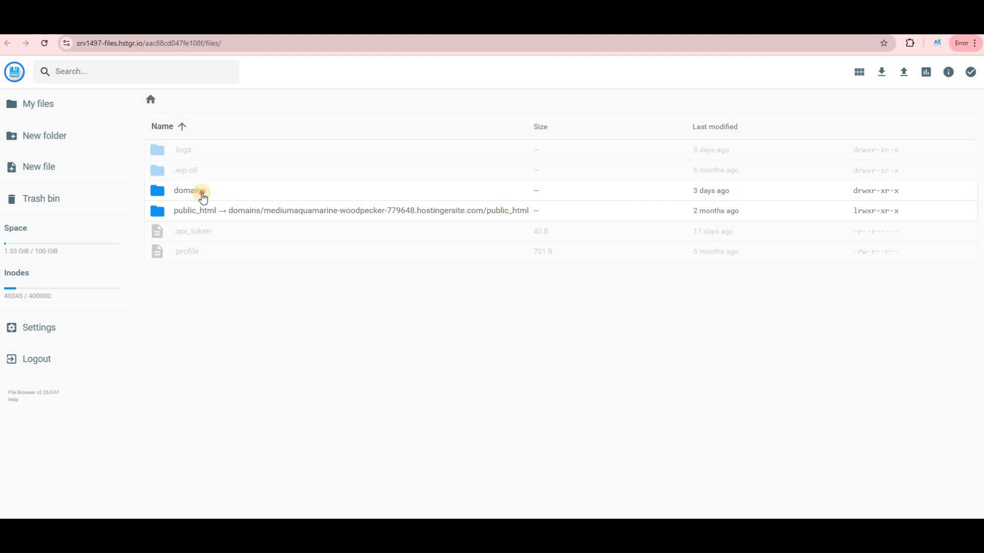
{"action": "left_click", "coordinate": [202, 194]}
{"action": "double_click", "coordinate": [202, 193]}
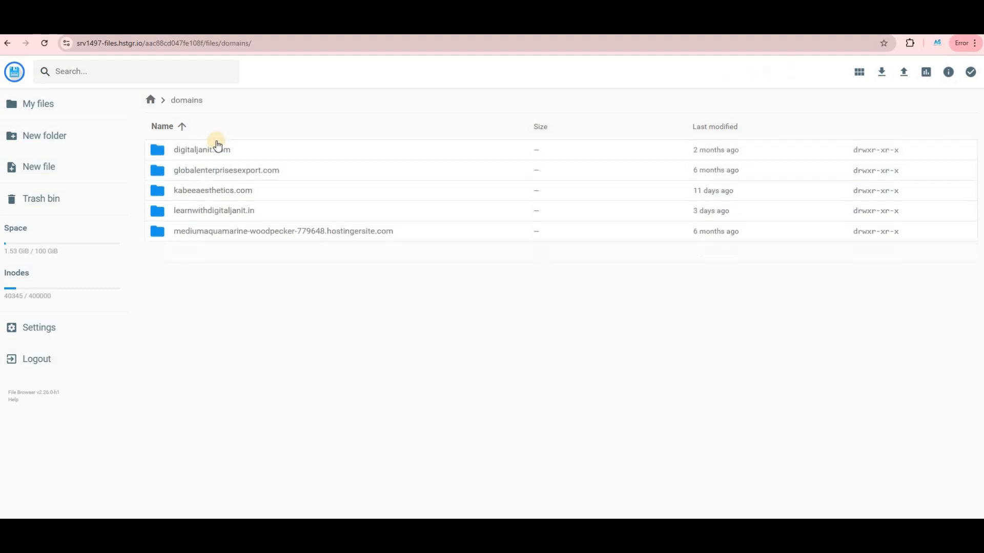
{"action": "double_click", "coordinate": [212, 212]}
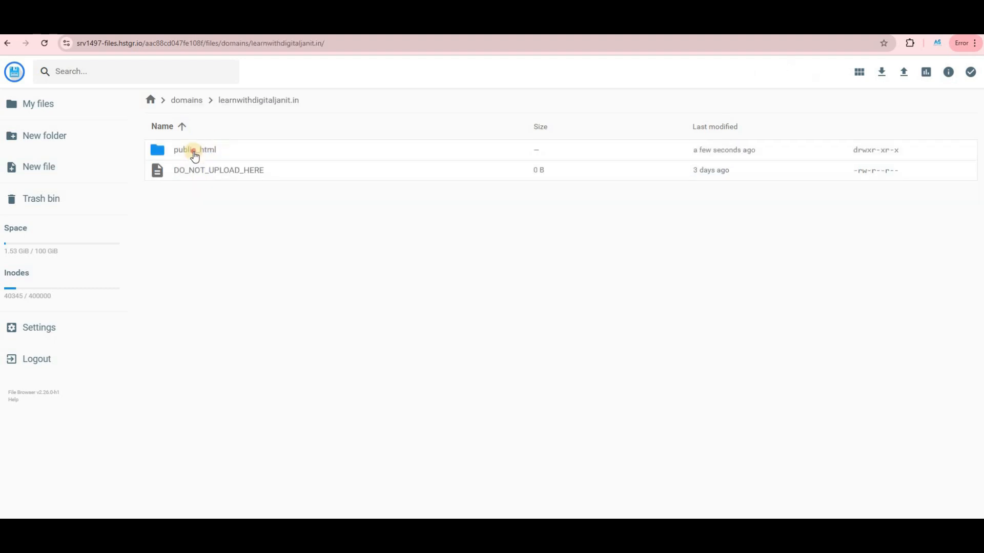
{"action": "double_click", "coordinate": [194, 152]}
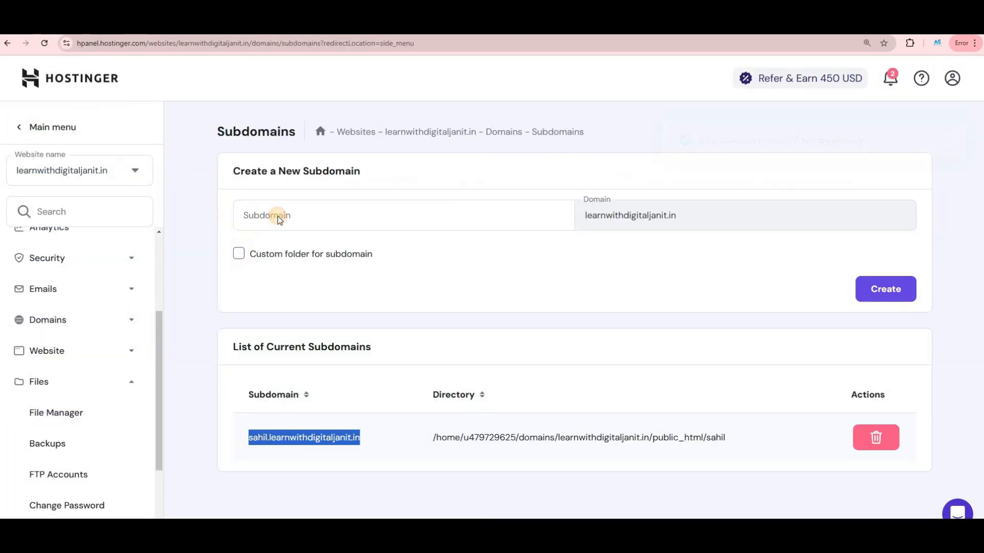
Create subdomain 'Sanjay' with its own custom folder 'Sanjay' under public_html
{"action": "left_click", "coordinate": [280, 213]}
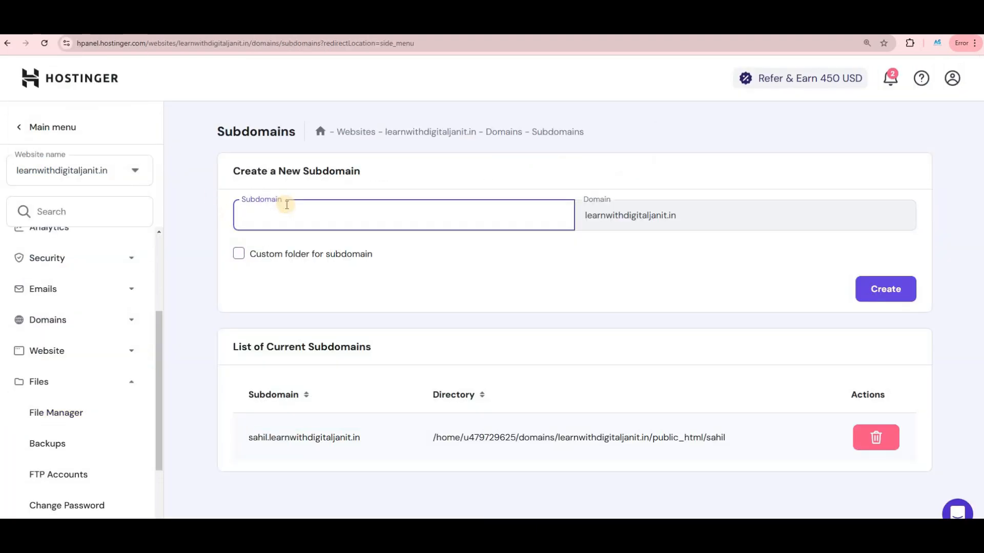
{"action": "type", "text": "Sanjay"}
{"action": "left_click", "coordinate": [241, 254]}
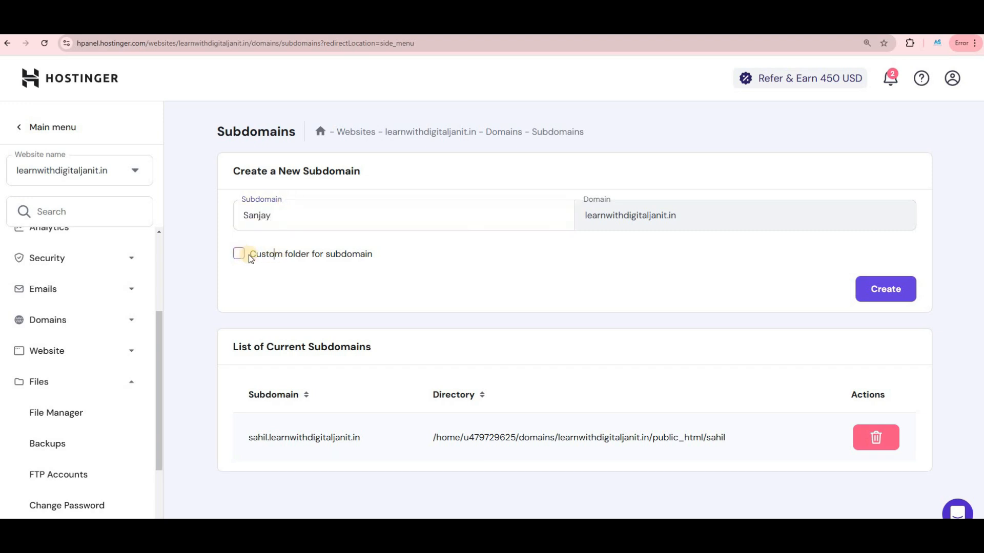
{"action": "left_click", "coordinate": [355, 296]}
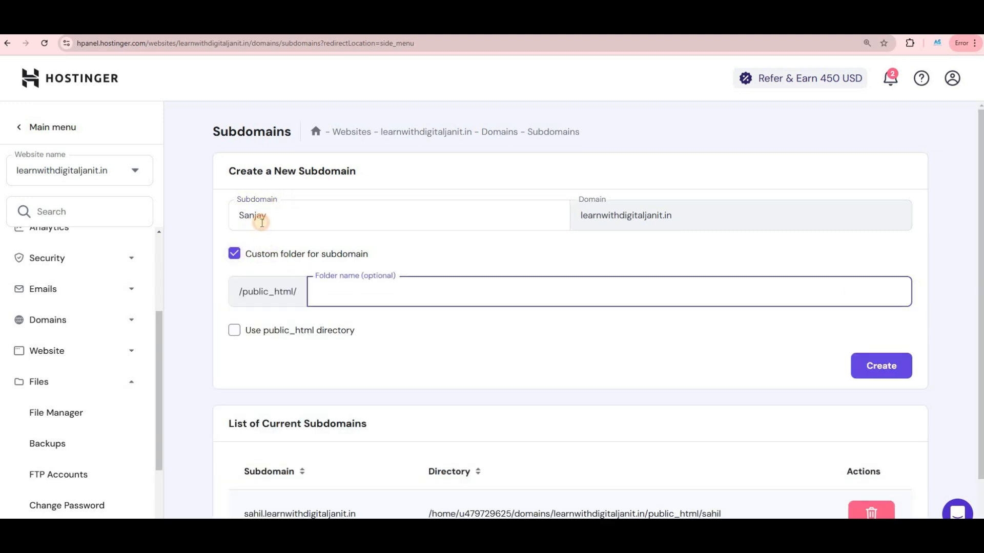
{"action": "left_click", "coordinate": [262, 216]}
{"action": "key", "text": "ctrl+a"}
{"action": "key", "text": "ctrl+c"}
{"action": "left_click", "coordinate": [331, 293]}
{"action": "key", "text": "ctrl+v"}
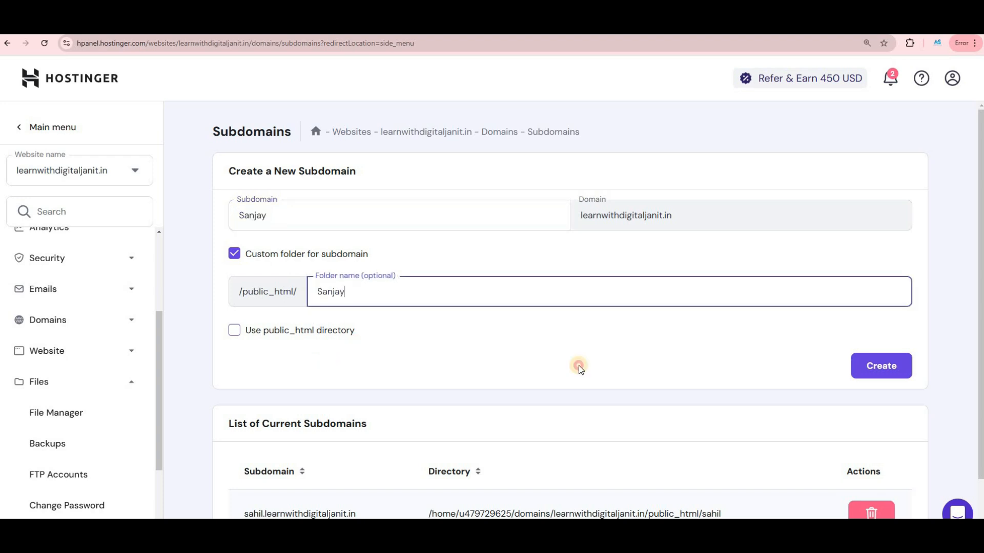
{"action": "left_click", "coordinate": [880, 374]}
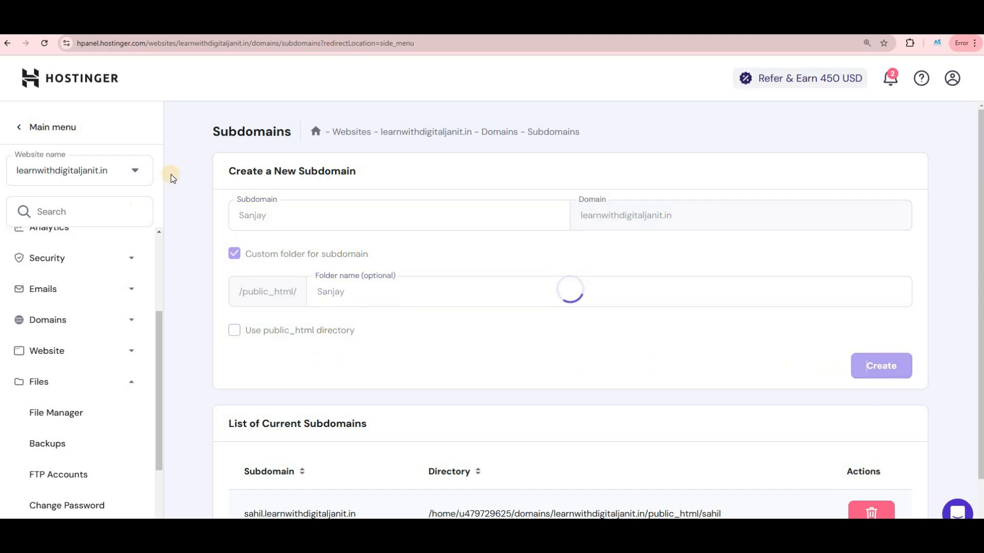
{"action": "scroll", "coordinate": [462, 423], "scroll_direction": "down", "scroll_amount": 2}
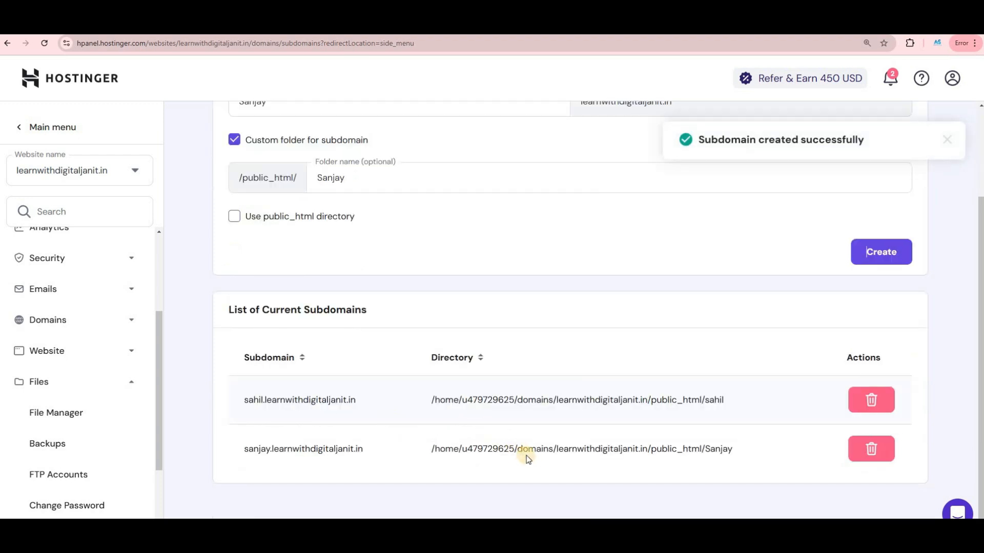
{"action": "left_click_drag", "start_coordinate": [733, 449], "coordinate": [543, 449]}
Reload public_html and check that the Sanjay and sahil folders each hold only default.php
{"action": "left_click", "coordinate": [56, 25]}
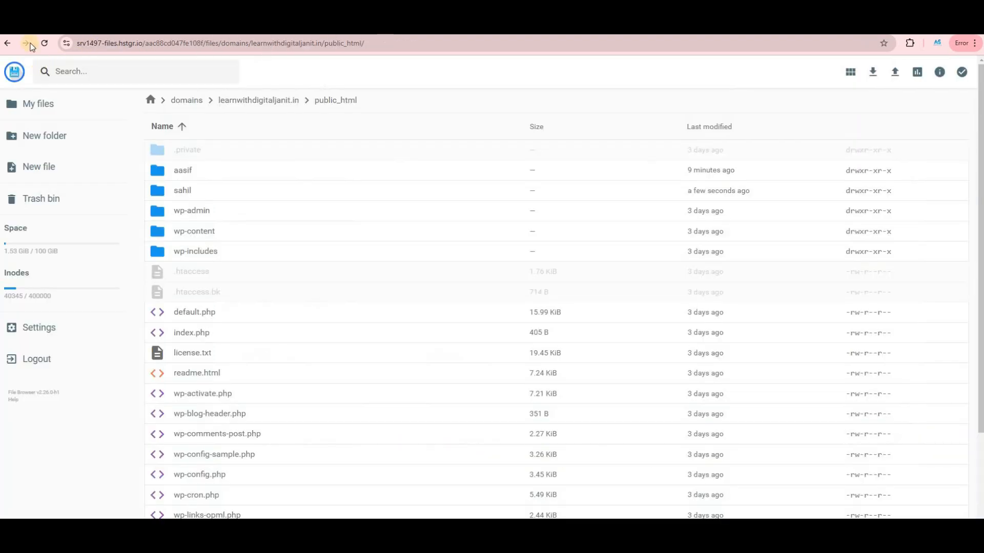
{"action": "left_click", "coordinate": [48, 46]}
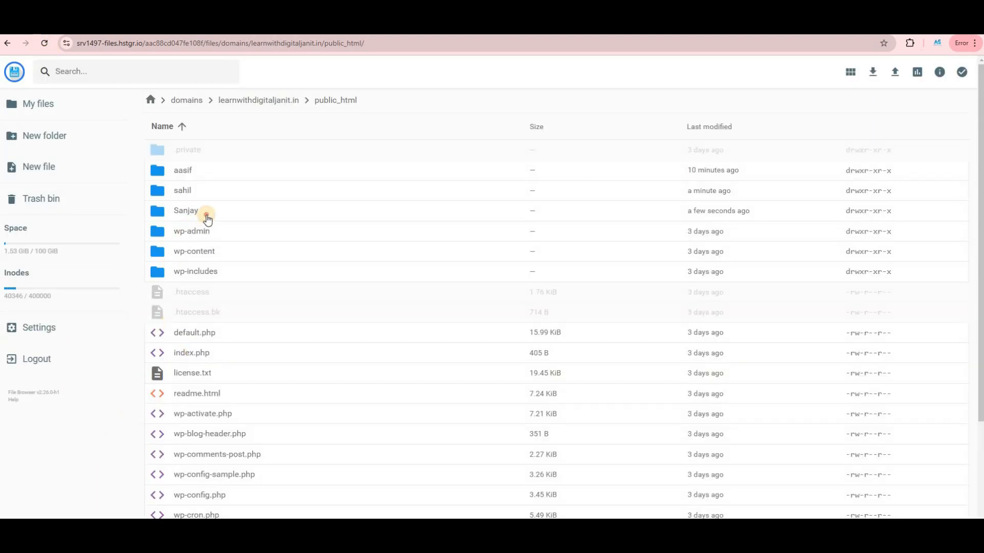
{"action": "left_click", "coordinate": [207, 219]}
{"action": "left_click", "coordinate": [207, 218]}
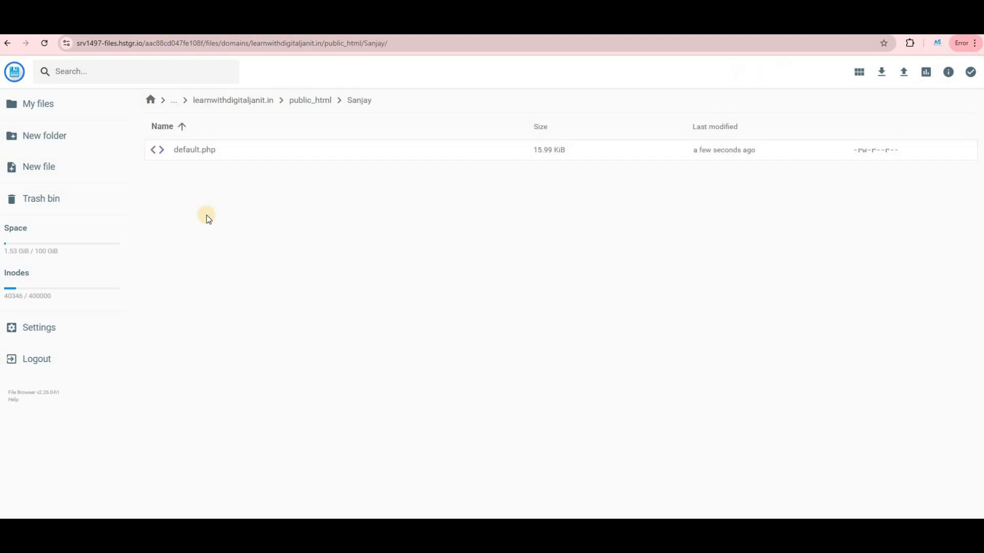
{"action": "key", "text": "alt+Left"}
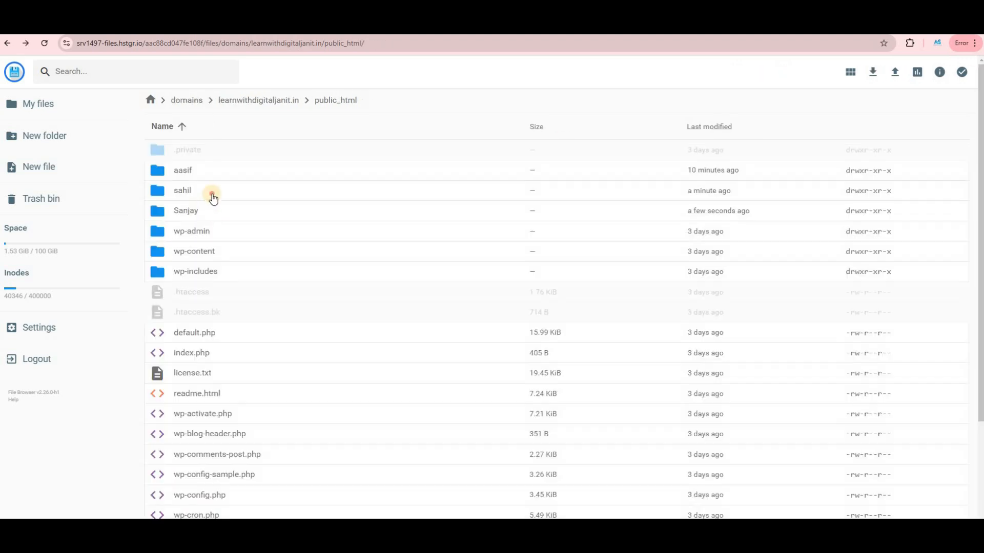
{"action": "left_click", "coordinate": [213, 195]}
{"action": "left_click", "coordinate": [212, 195]}
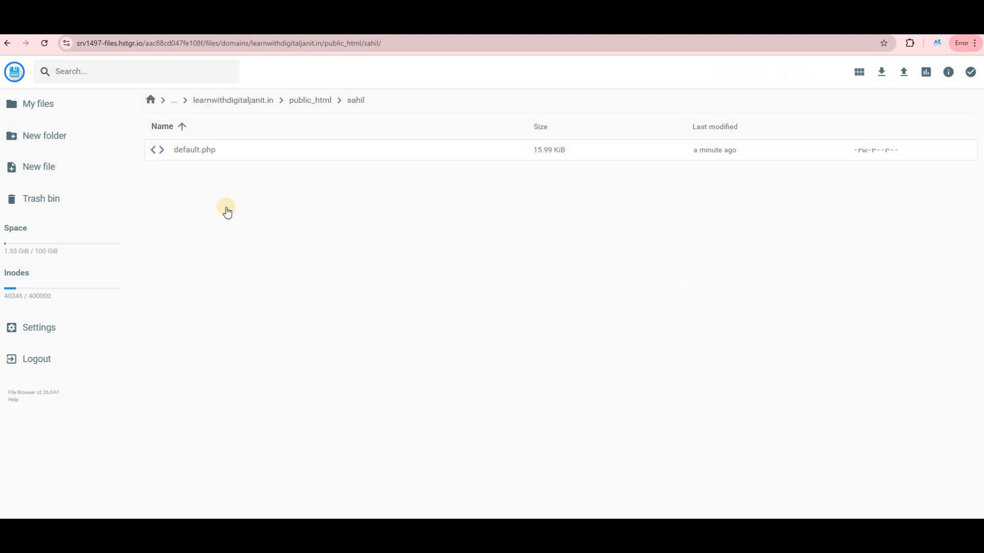
{"action": "key", "text": "alt+Left"}
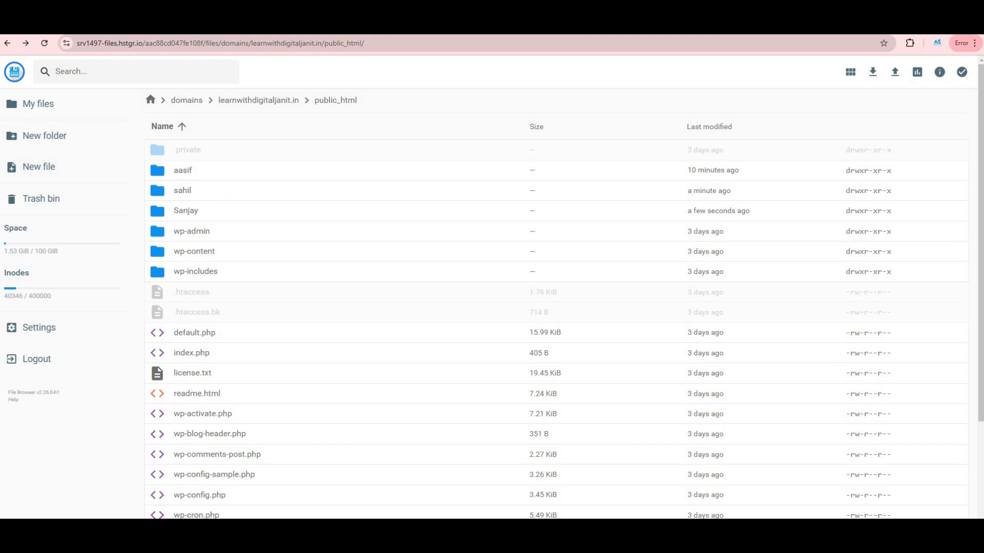
Open the hosting control panel in a new browser tab via the 'host' autocomplete
{"action": "left_click", "coordinate": [662, 536]}
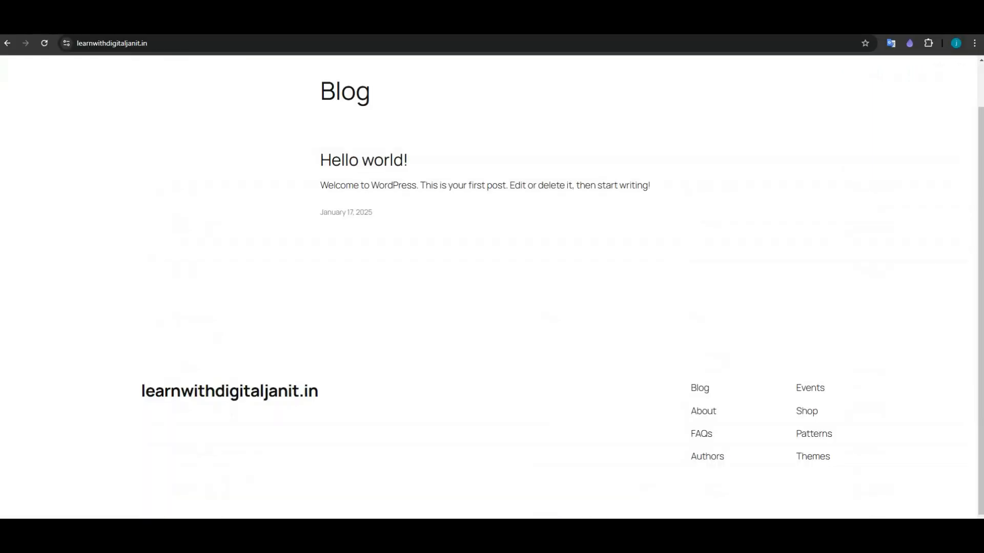
{"action": "key", "text": "ctrl+t"}
{"action": "type", "text": "host"}
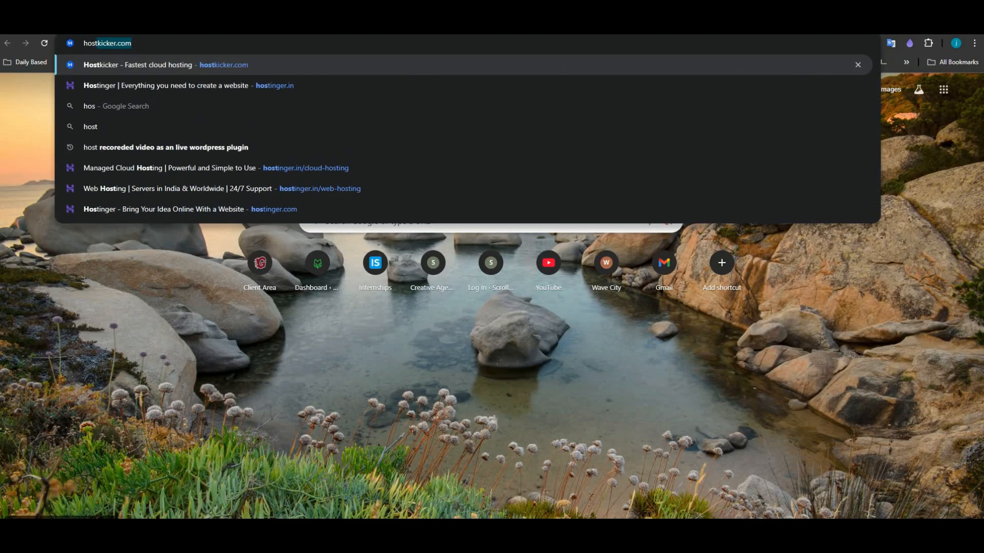
{"action": "key", "text": "Return"}
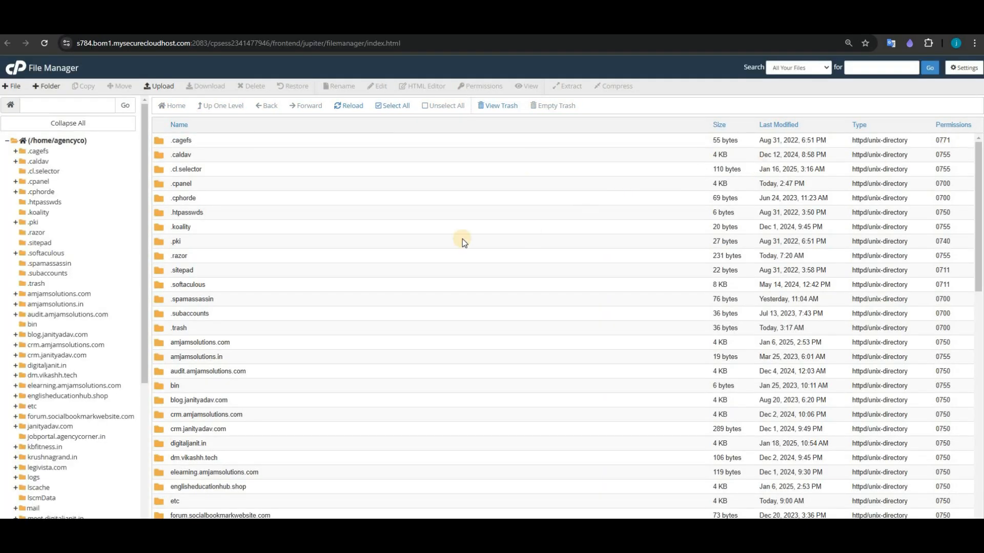
Browse the amjamsolutions.com, crm and audit folders, ending in amjamsolutions.com's contents
{"action": "left_click", "coordinate": [45, 296]}
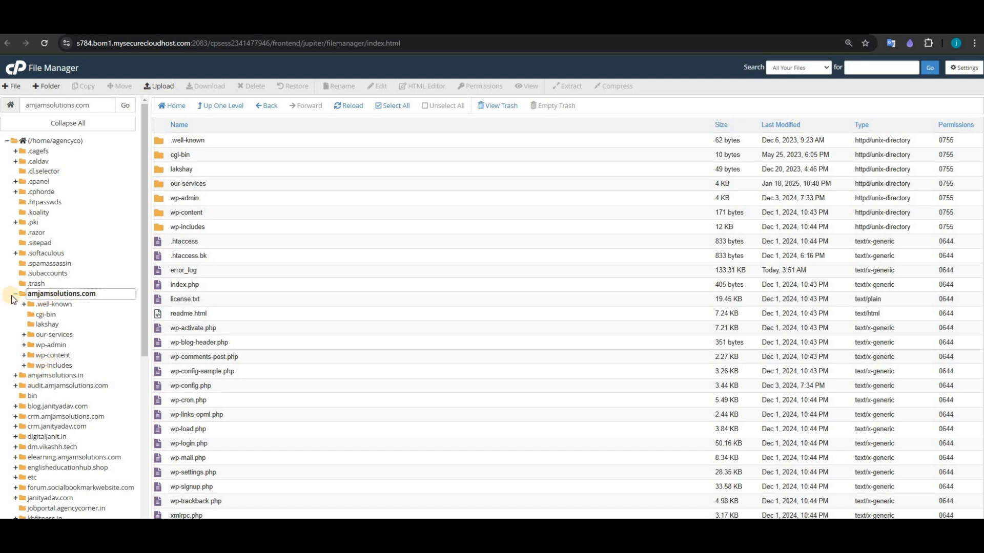
{"action": "left_click", "coordinate": [48, 295]}
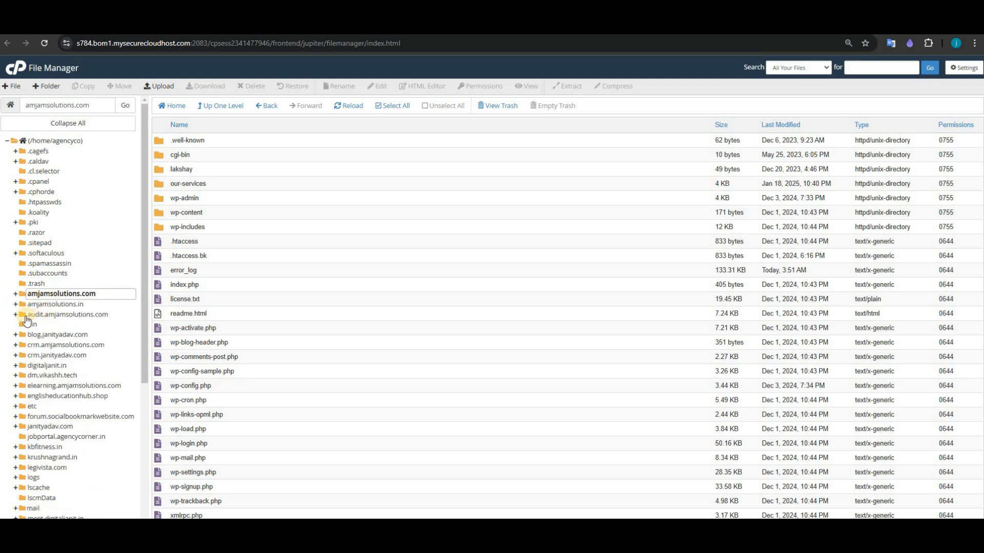
{"action": "left_click", "coordinate": [90, 345]}
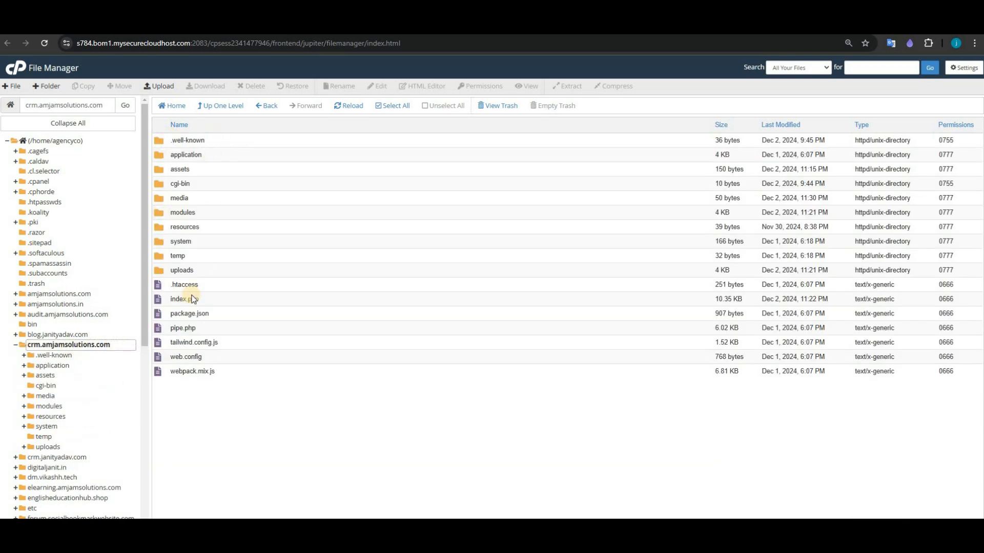
{"action": "left_click", "coordinate": [79, 314]}
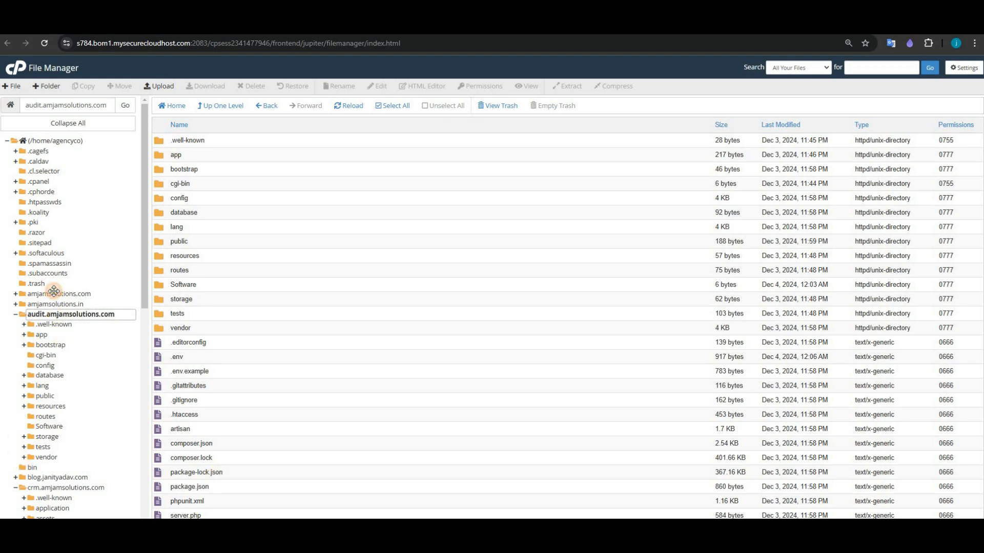
{"action": "left_click", "coordinate": [233, 107]}
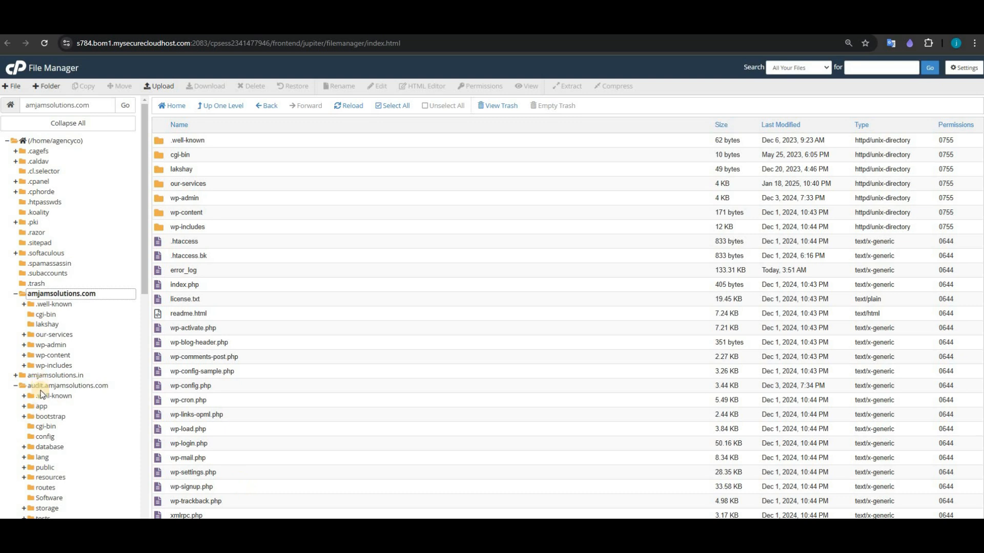
{"action": "scroll", "coordinate": [32, 493], "scroll_direction": "down", "scroll_amount": 1}
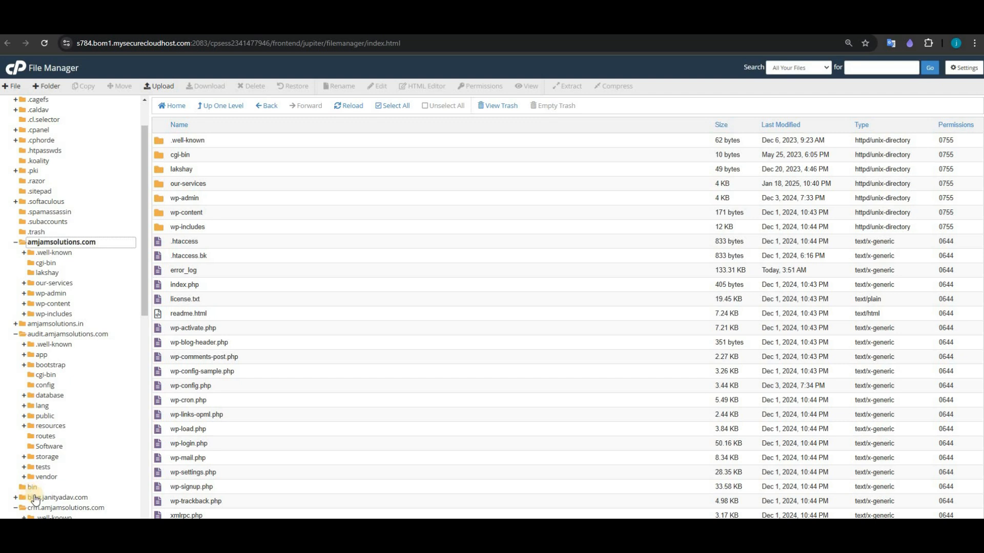
Search cPanel tools for 'domain' and open the Domains page
{"action": "left_click", "coordinate": [19, 71]}
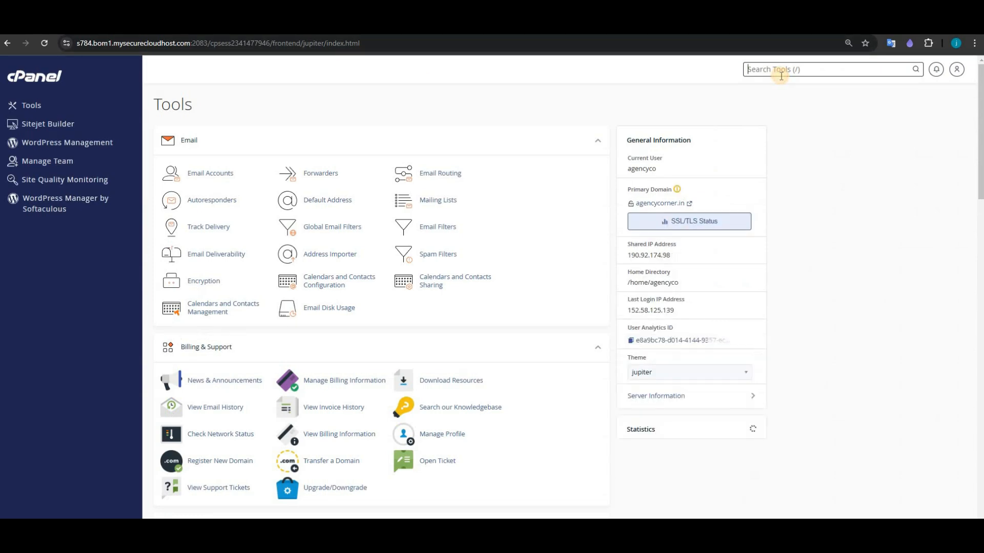
{"action": "left_click", "coordinate": [781, 71]}
{"action": "type", "text": "domain"}
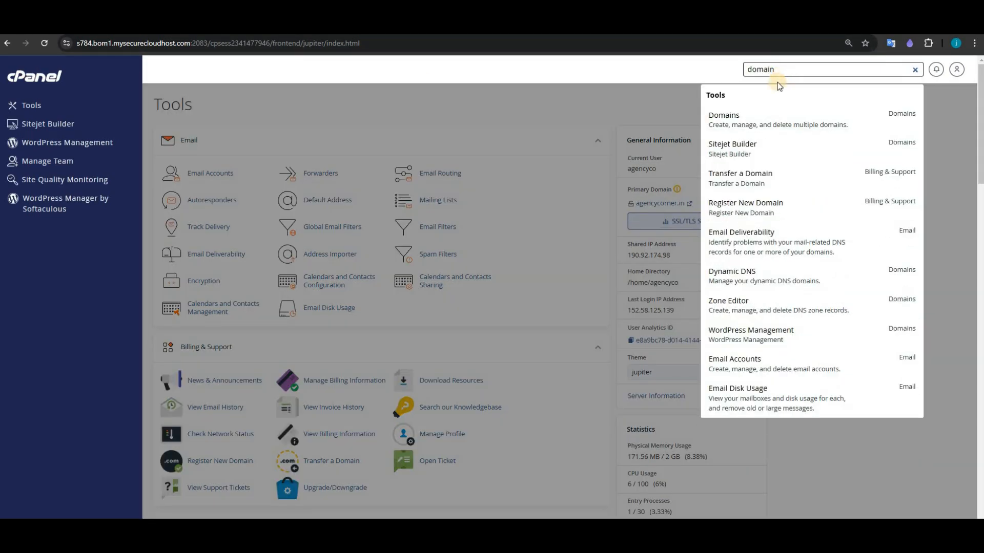
{"action": "left_click", "coordinate": [763, 119]}
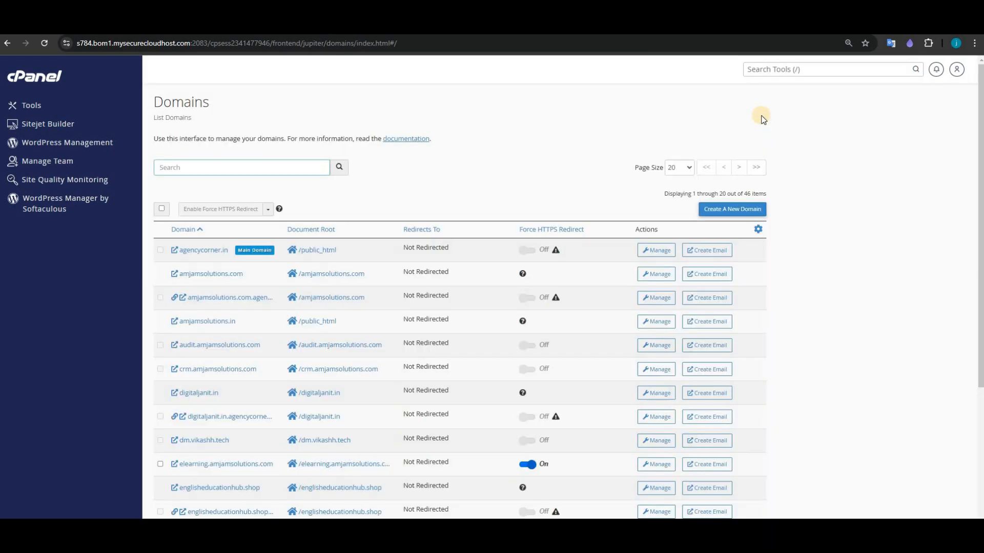
Begin Create A New Domain and untick Share document root
{"action": "left_click", "coordinate": [732, 209]}
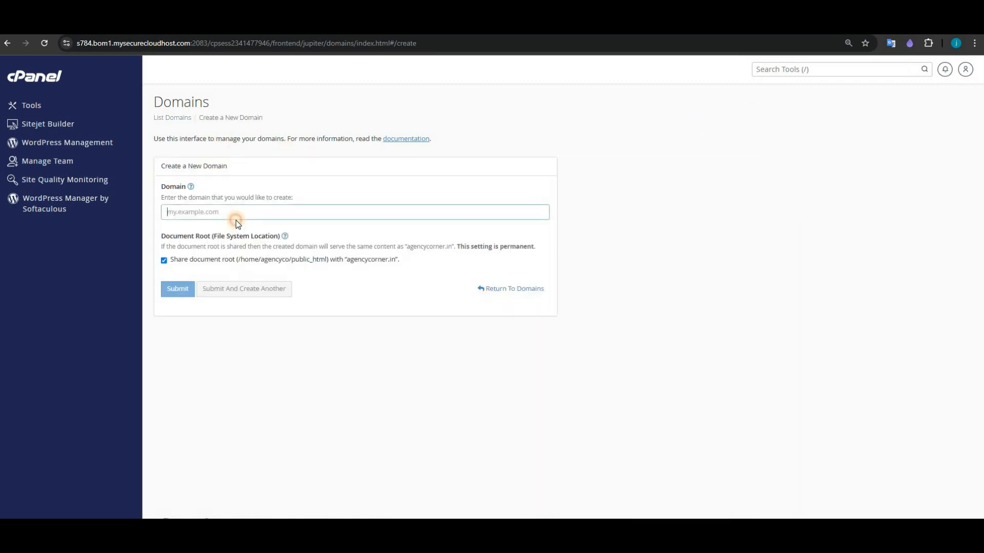
{"action": "left_click", "coordinate": [223, 219]}
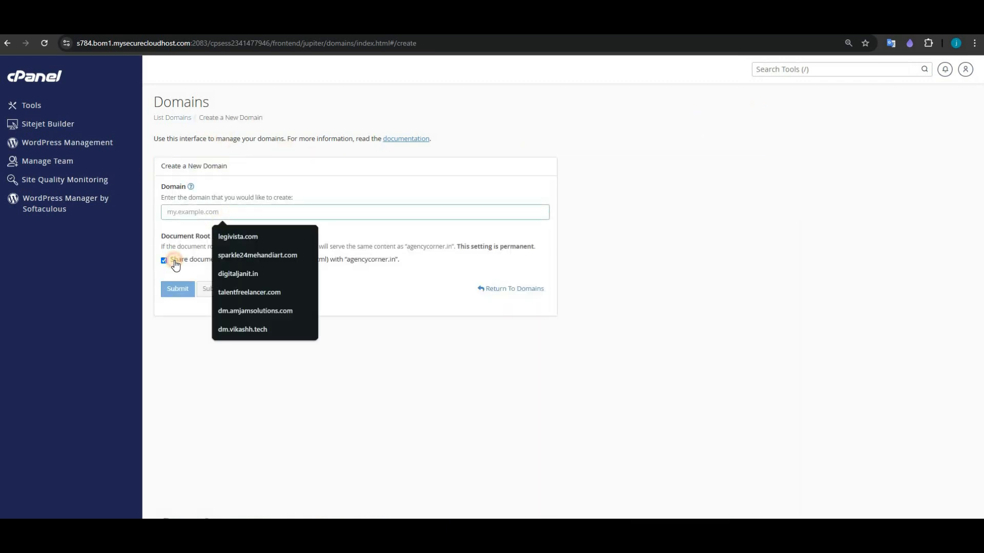
{"action": "left_click_drag", "start_coordinate": [175, 260], "coordinate": [187, 248]}
{"action": "left_click_drag", "start_coordinate": [251, 245], "coordinate": [237, 246]}
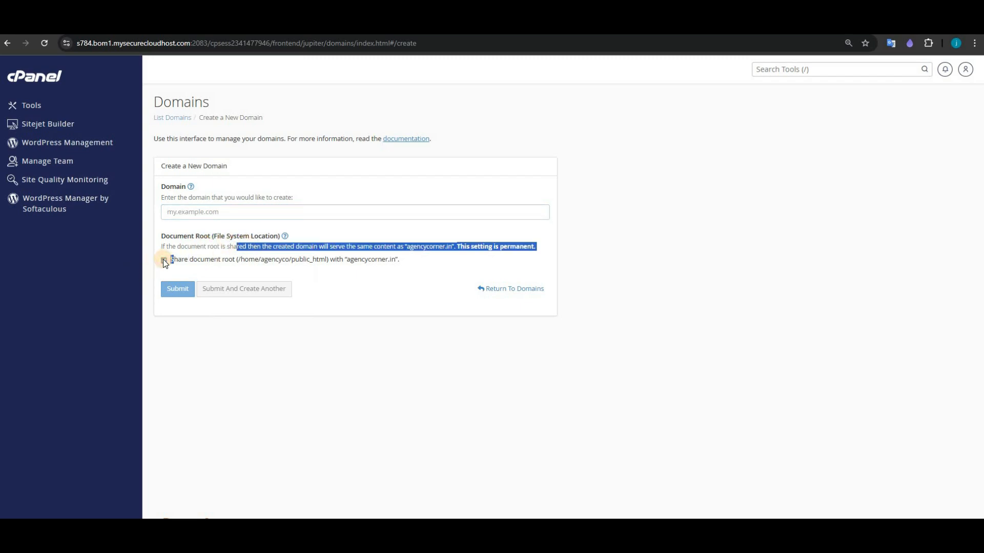
{"action": "left_click", "coordinate": [163, 261]}
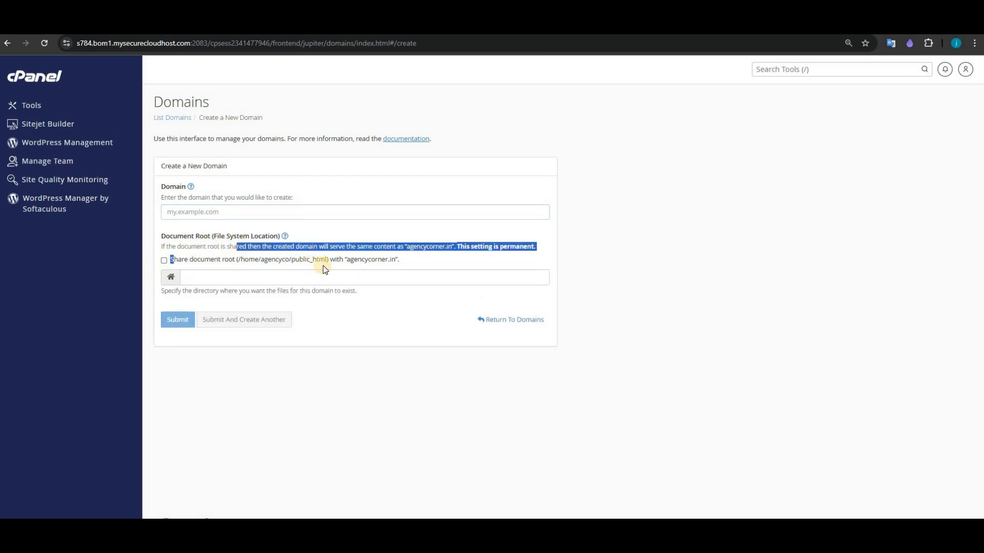
{"action": "left_click", "coordinate": [358, 265]}
{"action": "left_click_drag", "start_coordinate": [357, 264], "coordinate": [339, 260]}
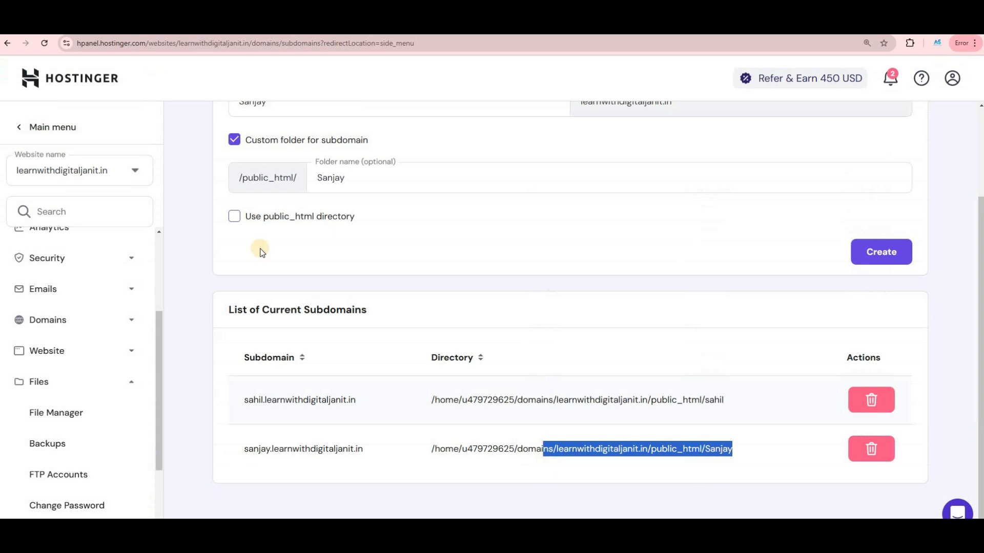
Toggle the new subdomain's Custom folder option off, on, and finally off
{"action": "scroll", "coordinate": [257, 217], "scroll_direction": "up", "scroll_amount": 3}
{"action": "left_click", "coordinate": [258, 216]}
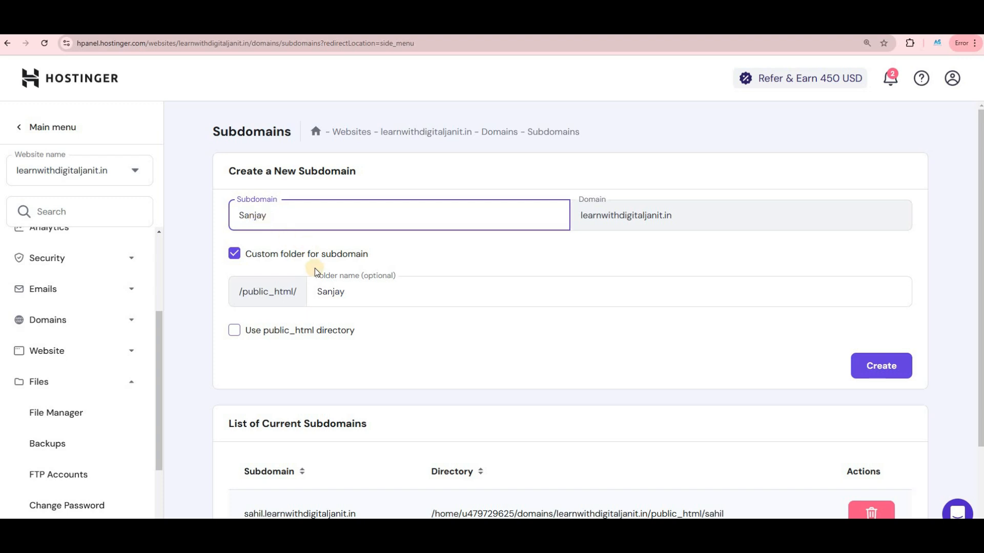
{"action": "scroll", "coordinate": [303, 281], "scroll_direction": "down", "scroll_amount": 1}
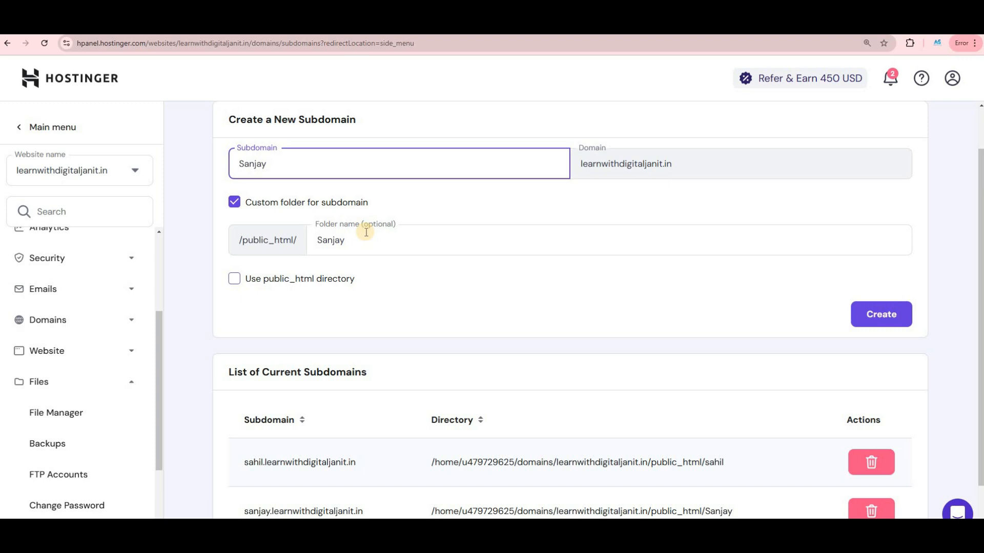
{"action": "left_click", "coordinate": [238, 198]}
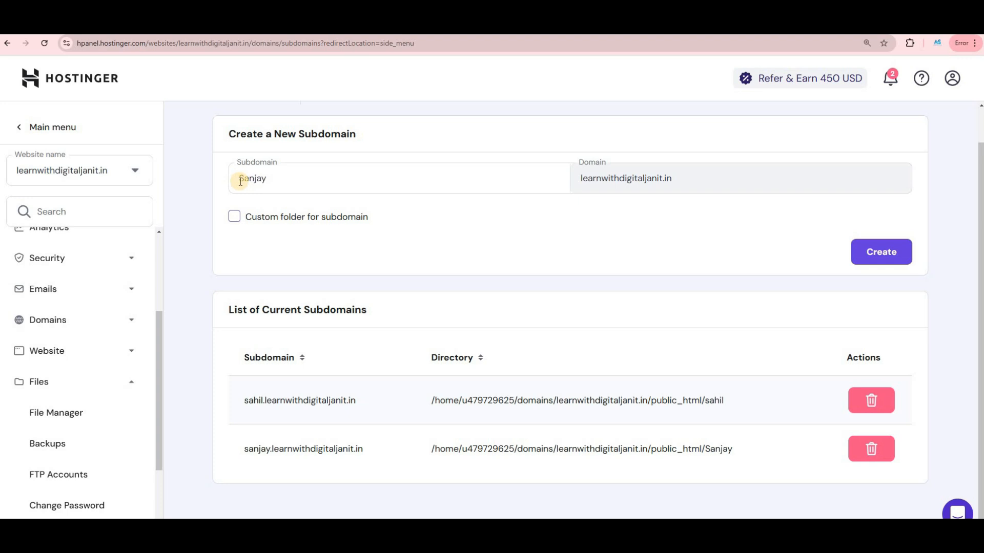
{"action": "left_click", "coordinate": [239, 216]}
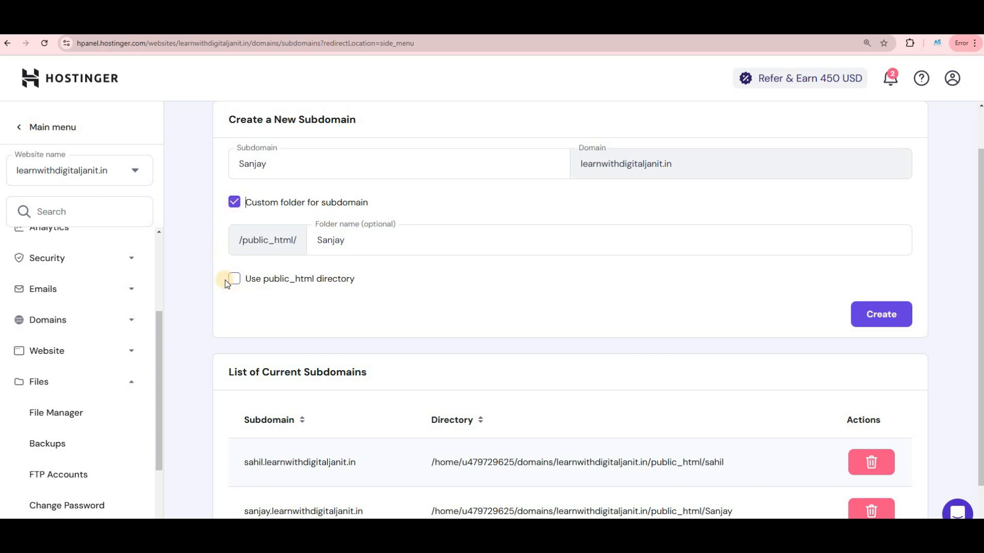
{"action": "left_click", "coordinate": [236, 202]}
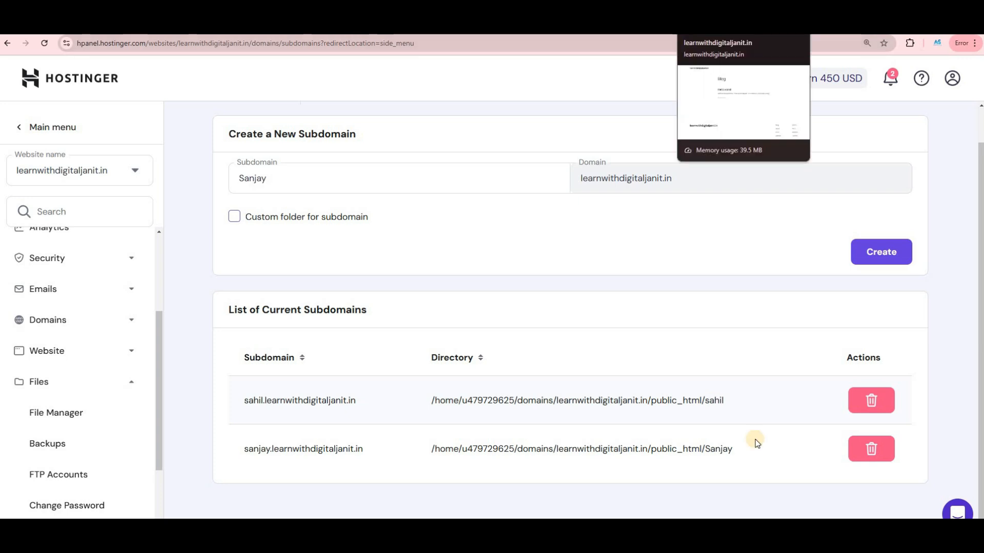
Load sahil.learnwithdigitaljanit.in in a new tab, then open the sahil folder in File Manager
{"action": "triple_click", "coordinate": [295, 401]}
{"action": "key", "text": "ctrl+c"}
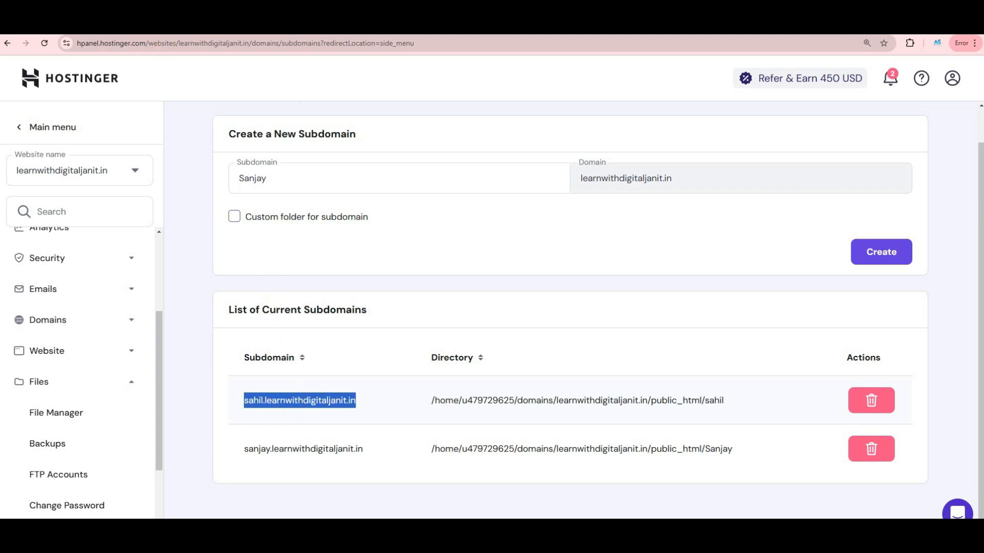
{"action": "right_click", "coordinate": [77, 18]}
{"action": "left_click", "coordinate": [110, 24]}
{"action": "key", "text": "ctrl+v"}
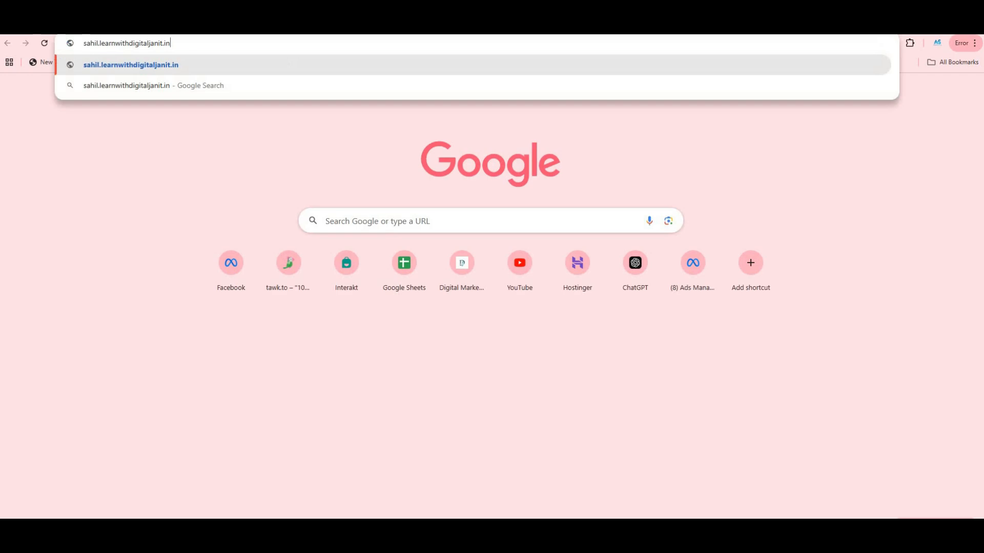
{"action": "key", "text": "Return"}
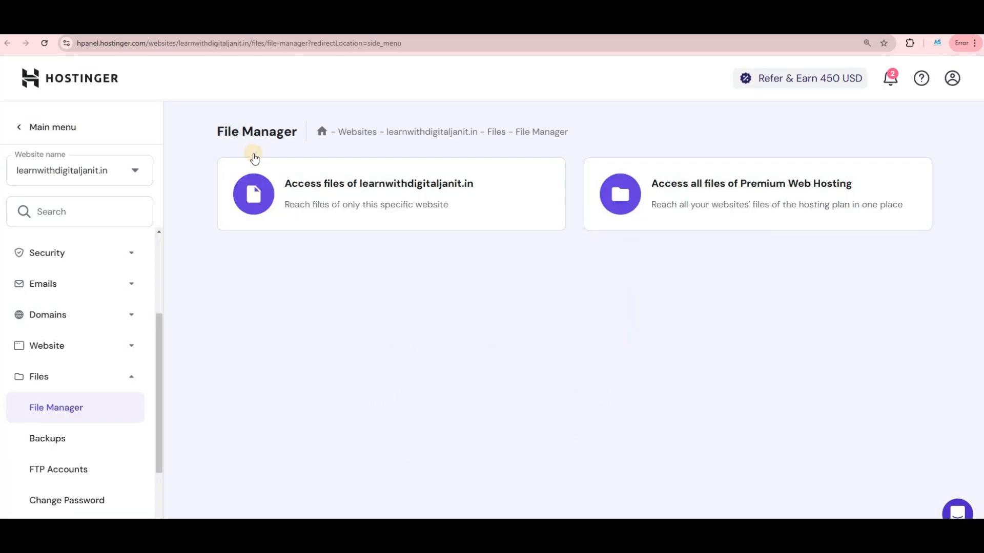
{"action": "left_click", "coordinate": [253, 160]}
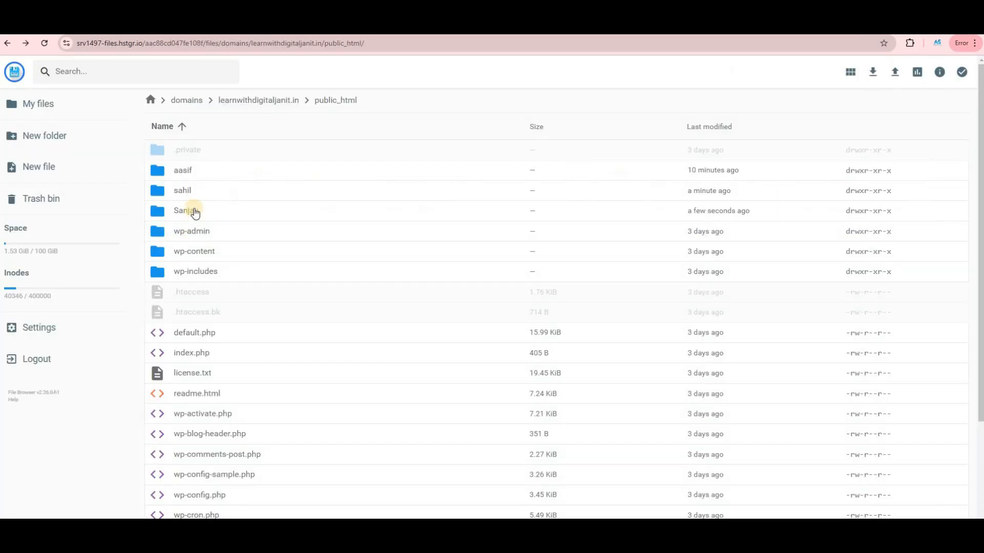
{"action": "double_click", "coordinate": [194, 197]}
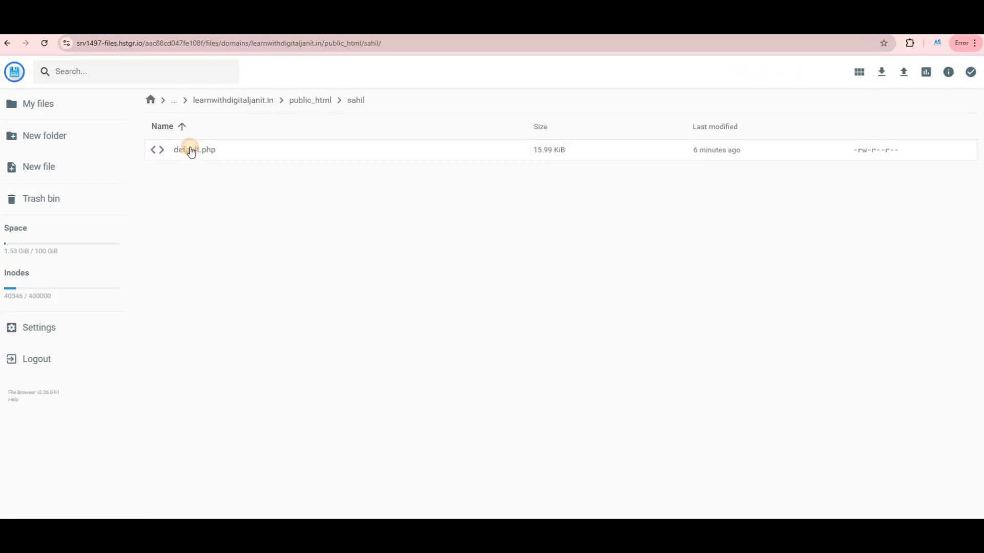
Delete all code in sahil's default.php, save it, and reload the subdomain to confirm it loads blank
{"action": "double_click", "coordinate": [191, 150]}
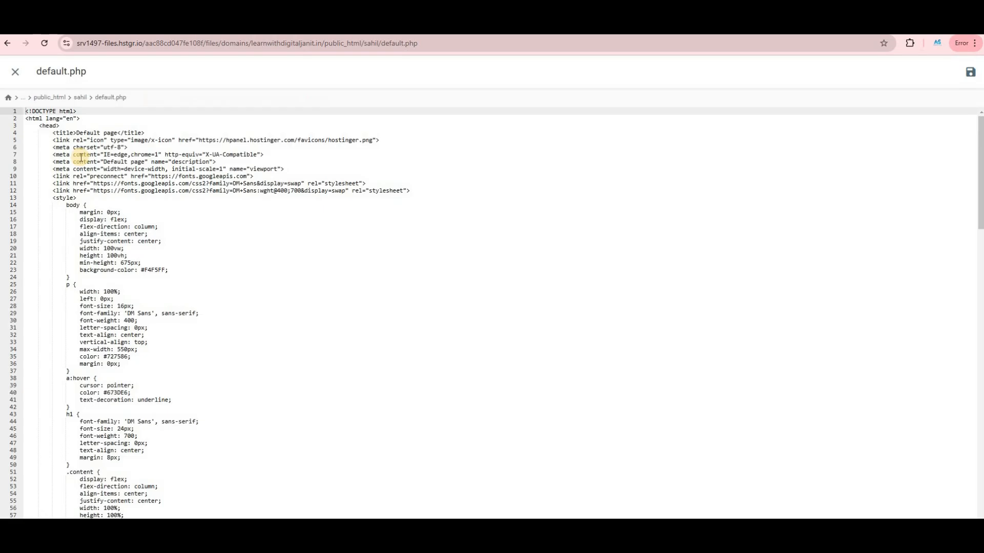
{"action": "left_click_drag", "start_coordinate": [114, 213], "coordinate": [117, 227]}
{"action": "key", "text": "ctrl+a"}
{"action": "scroll", "coordinate": [110, 230], "scroll_direction": "down", "scroll_amount": 18}
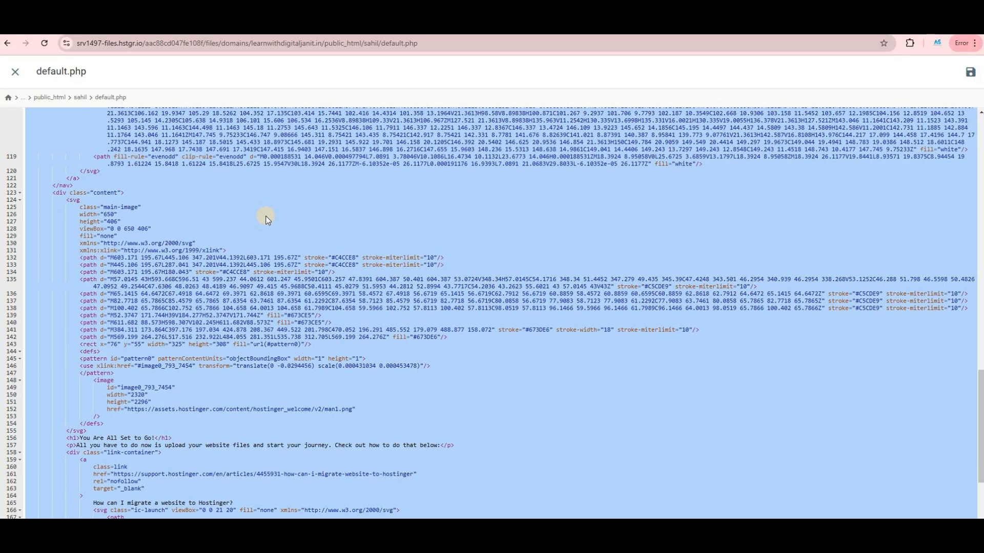
{"action": "key", "text": "BackSpace"}
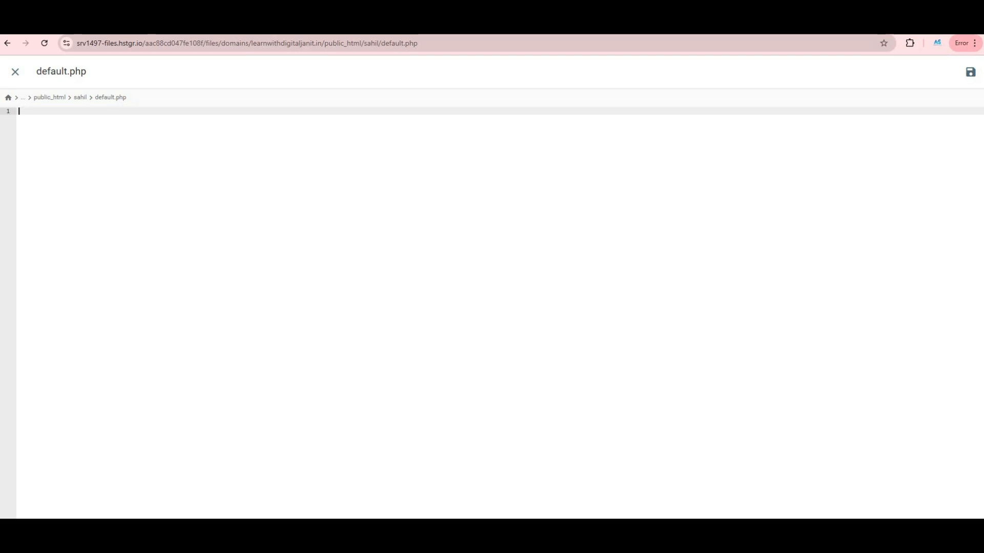
{"action": "left_click", "coordinate": [970, 71]}
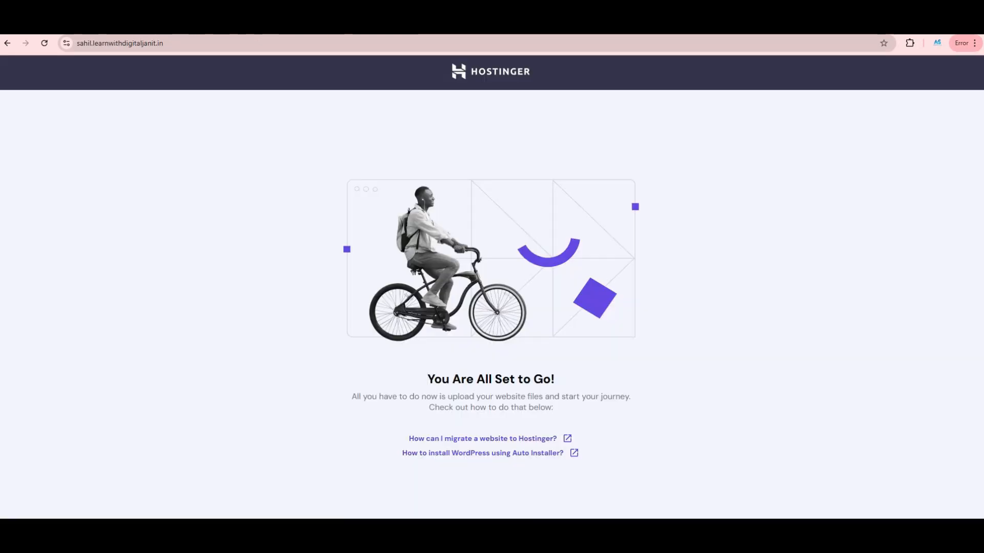
{"action": "key", "text": "F5"}
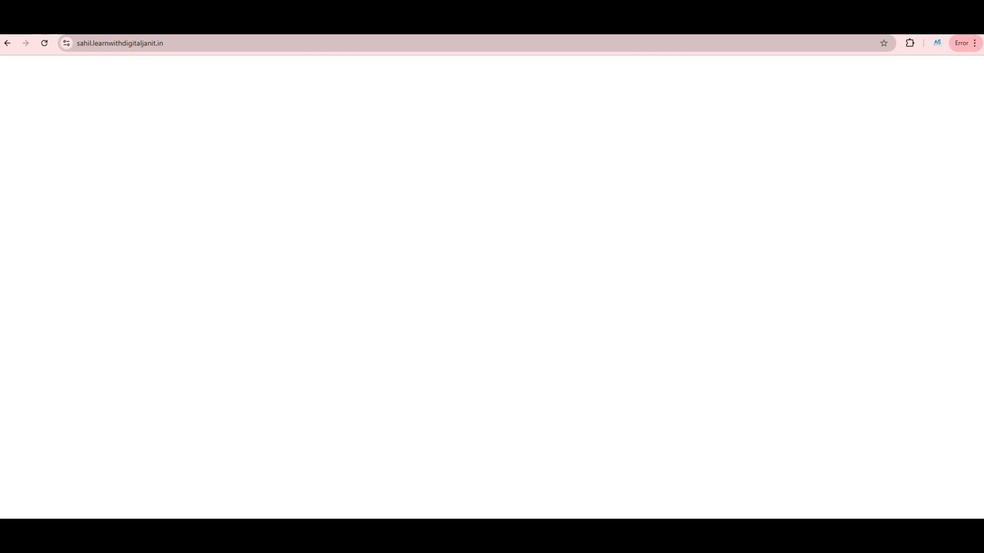
{"action": "left_click", "coordinate": [41, 27]}
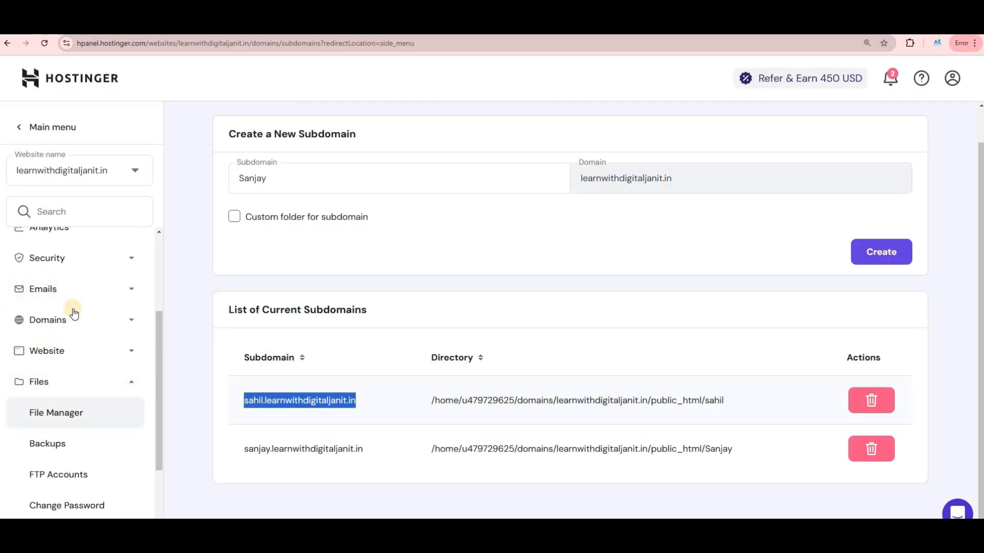
Expand the domain options in the sidebar and start editing the subdomain name Sanjay
{"action": "scroll", "coordinate": [48, 285], "scroll_direction": "down", "scroll_amount": 2}
{"action": "scroll", "coordinate": [49, 310], "scroll_direction": "up", "scroll_amount": 3}
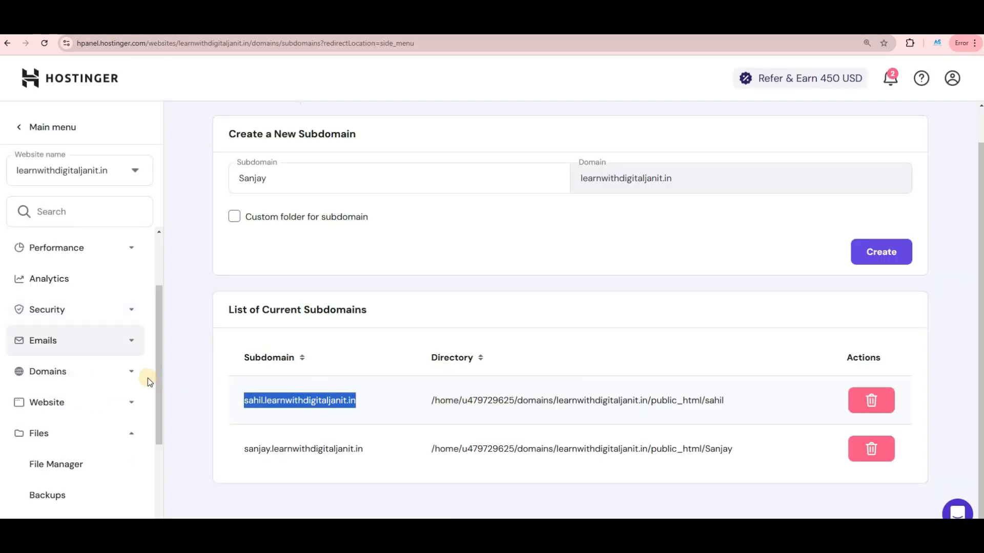
{"action": "left_click", "coordinate": [58, 372]}
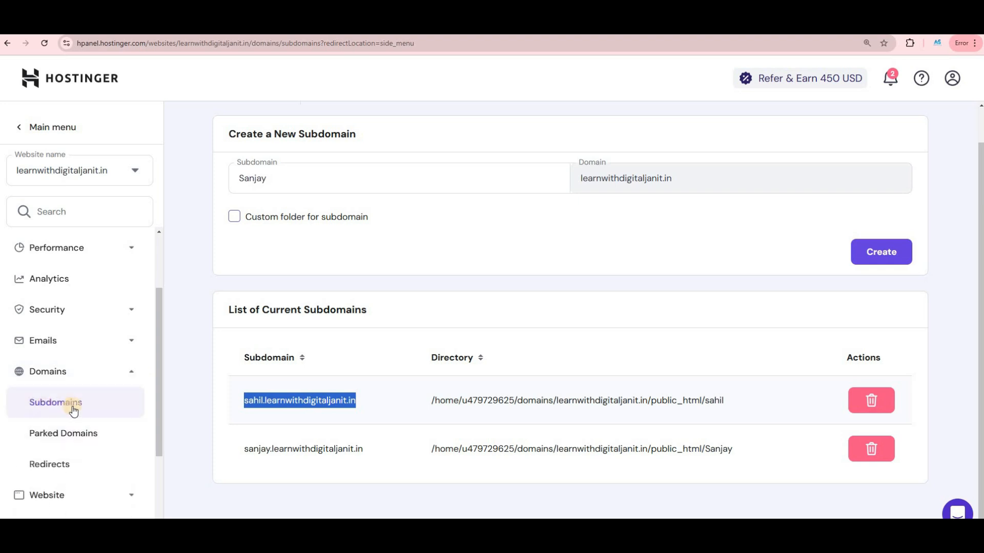
{"action": "left_click", "coordinate": [288, 174]}
{"action": "key", "text": "shift+Right"}
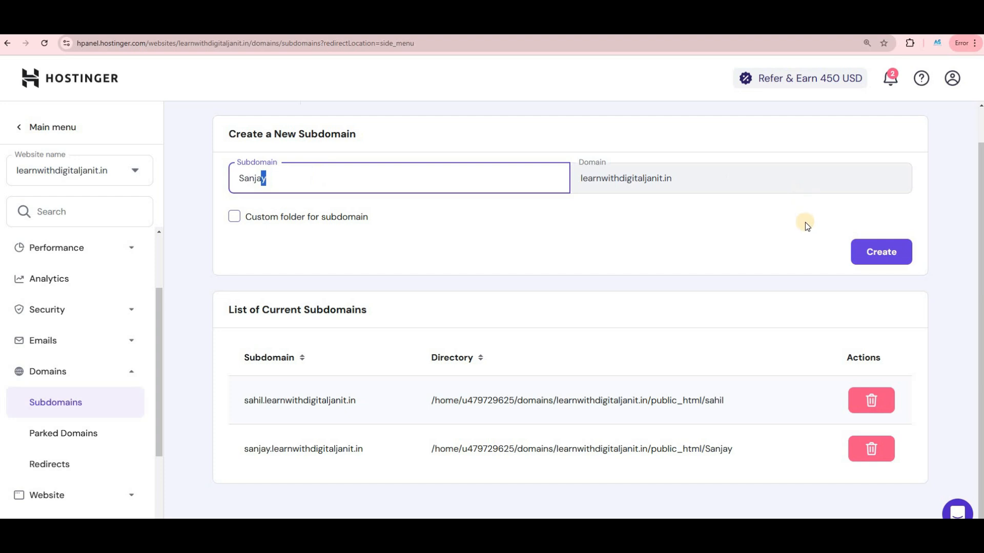
{"action": "scroll", "coordinate": [37, 355], "scroll_direction": "up", "scroll_amount": 2}
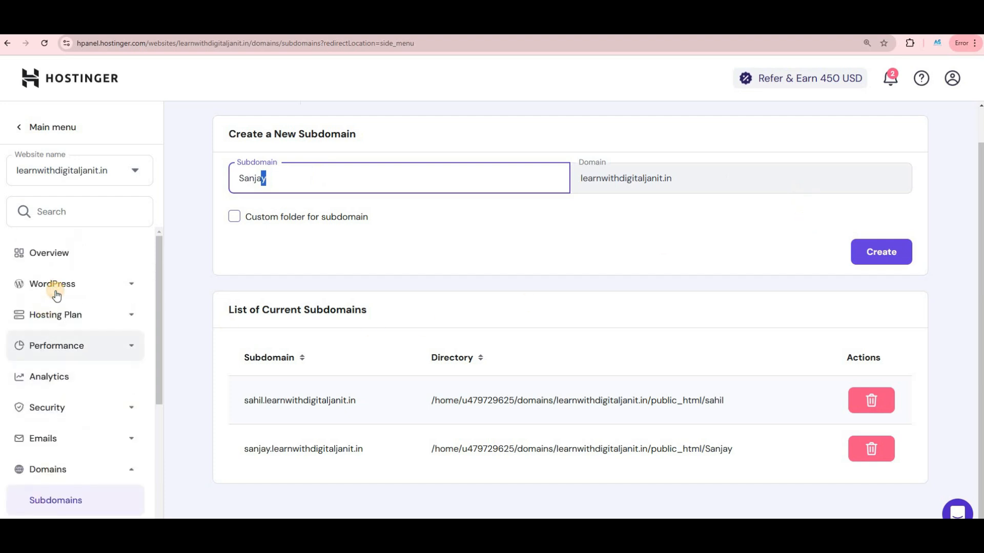
Open WordPress Overview for learnwithdigitaljanit.in, start an install, view Advanced options, then cancel it
{"action": "left_click", "coordinate": [36, 296]}
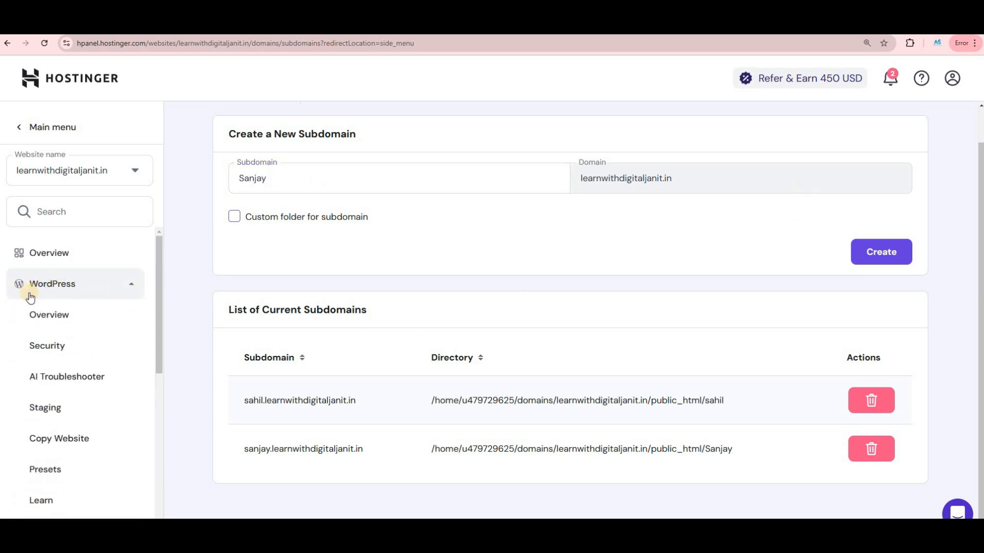
{"action": "left_click", "coordinate": [50, 313]}
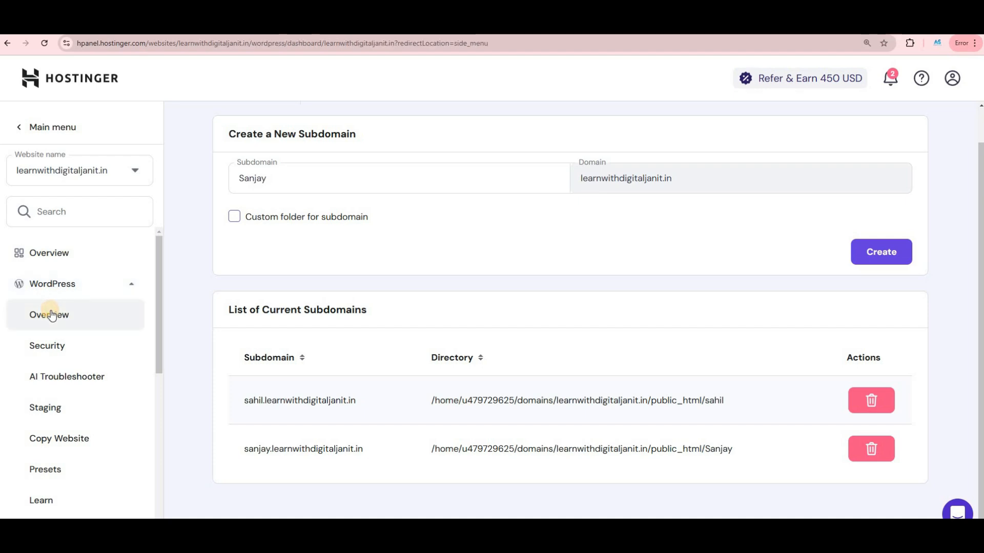
{"action": "scroll", "coordinate": [852, 359], "scroll_direction": "down", "scroll_amount": 6}
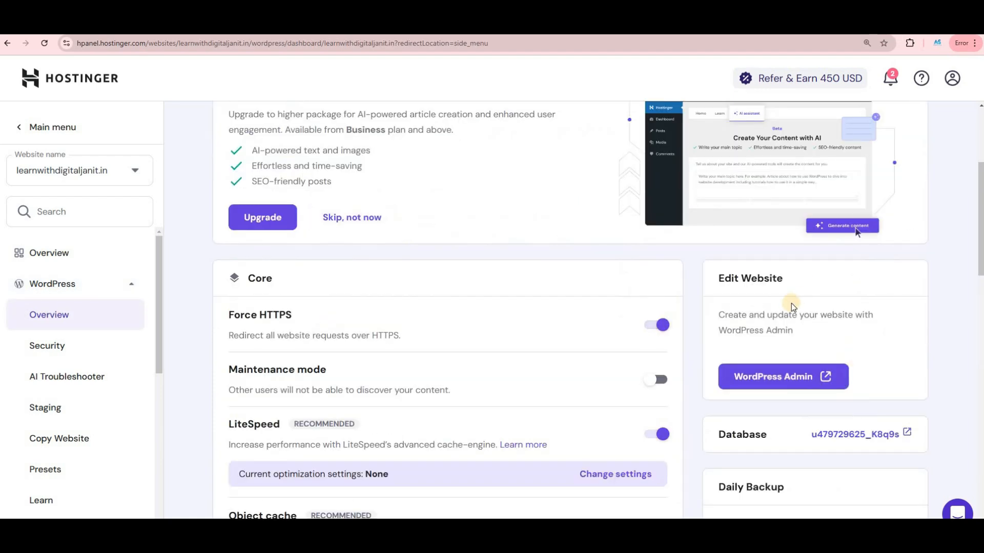
{"action": "scroll", "coordinate": [733, 384], "scroll_direction": "down", "scroll_amount": 15}
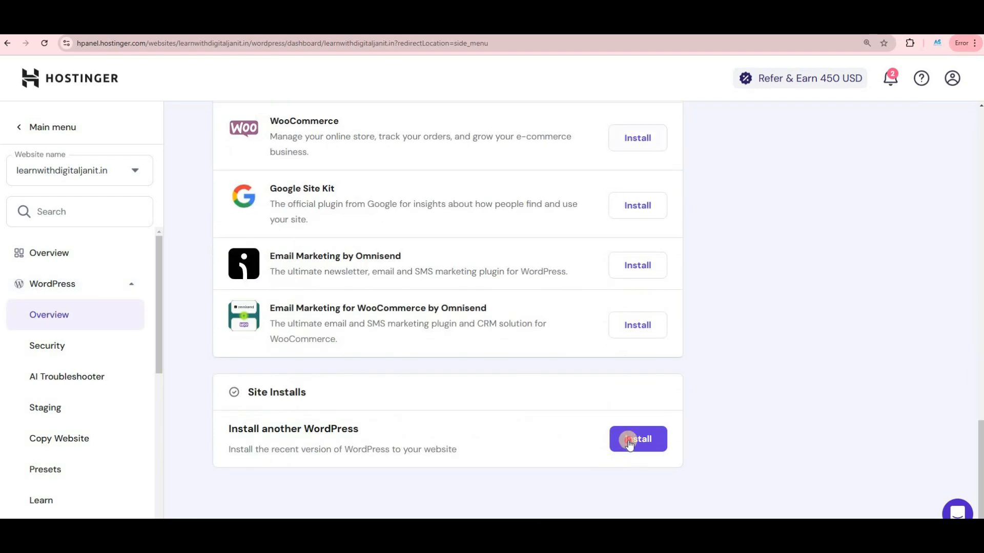
{"action": "left_click", "coordinate": [630, 442]}
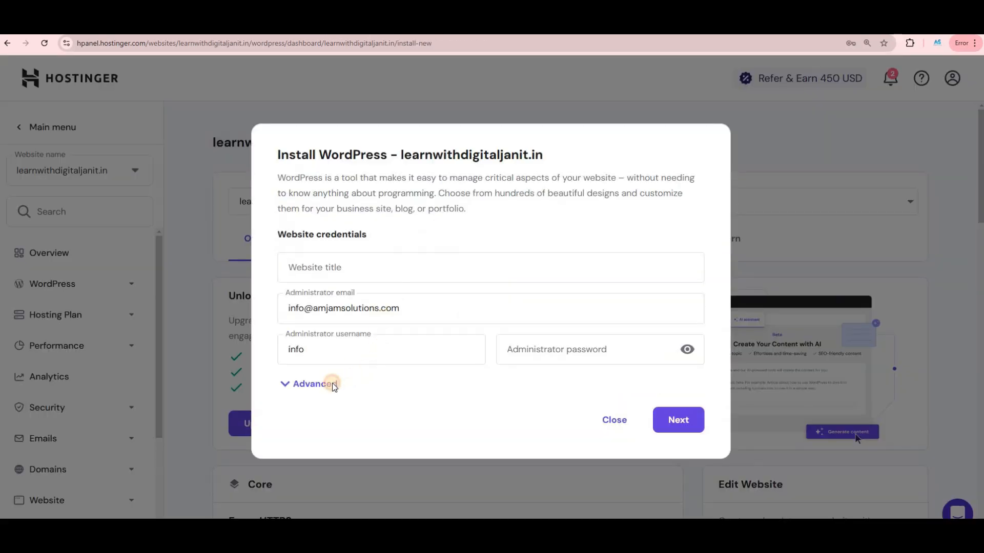
{"action": "left_click", "coordinate": [331, 384]}
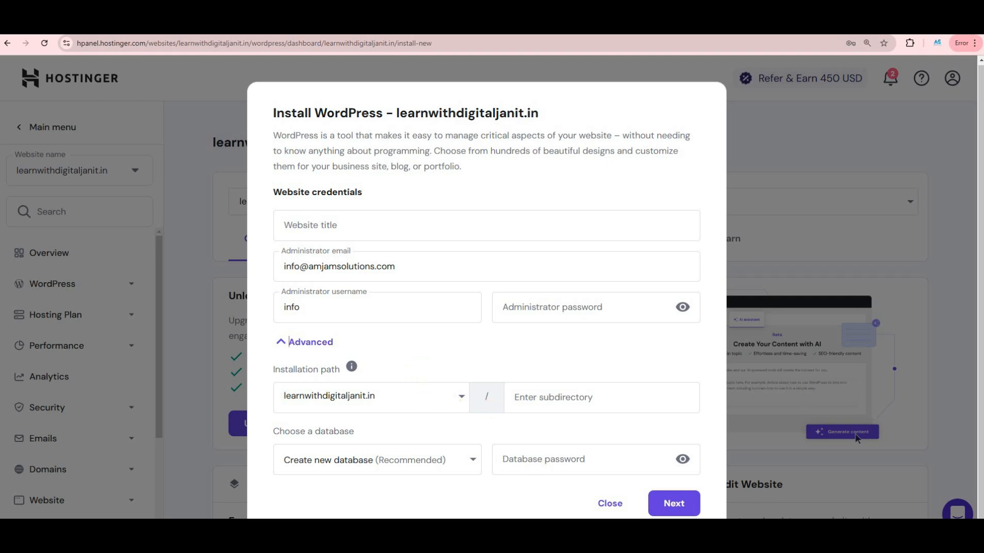
{"action": "left_click", "coordinate": [614, 505]}
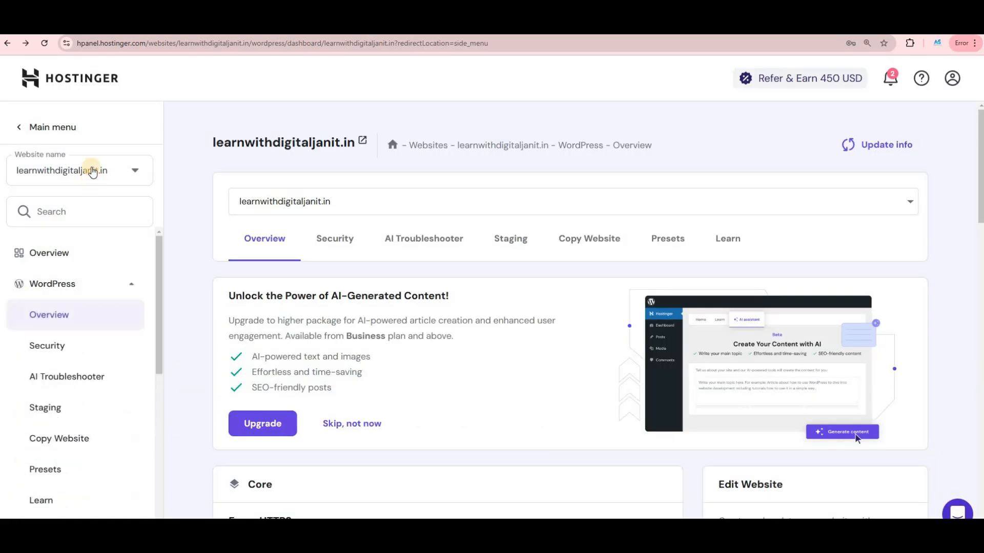
Switch the managed site to sahil.learnwithdigitaljanit.in and start a WordPress installation for it
{"action": "left_click", "coordinate": [91, 170]}
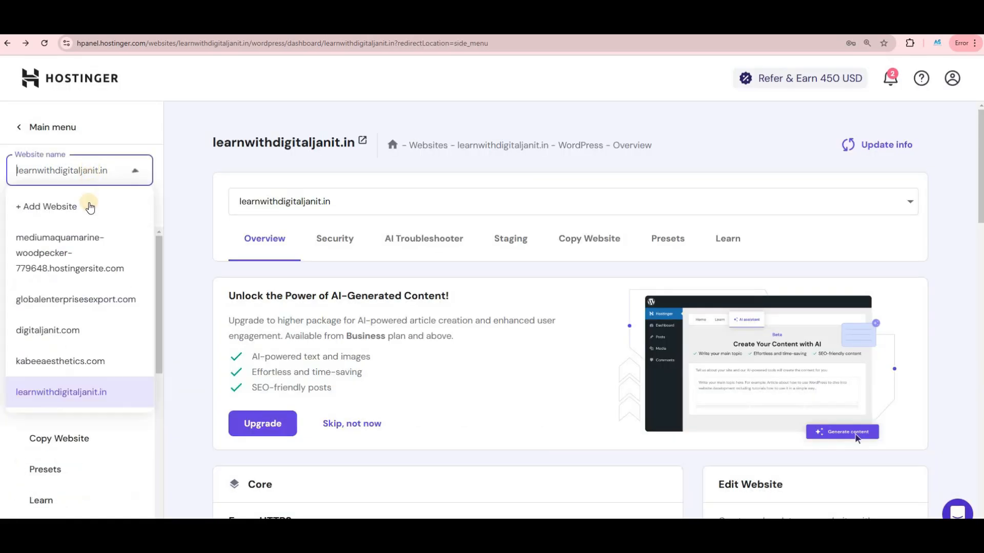
{"action": "left_click", "coordinate": [133, 245]}
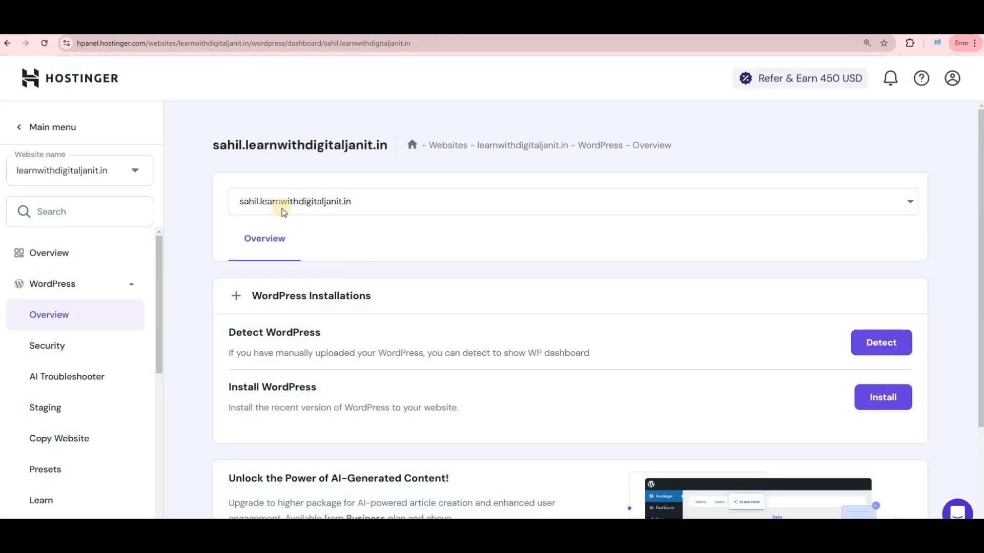
{"action": "left_click", "coordinate": [261, 210]}
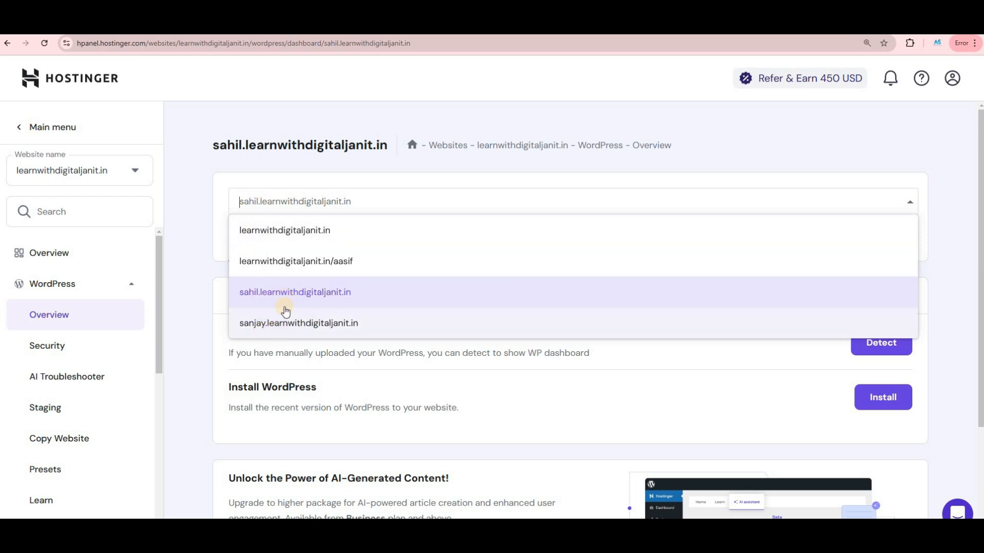
{"action": "left_click", "coordinate": [295, 215]}
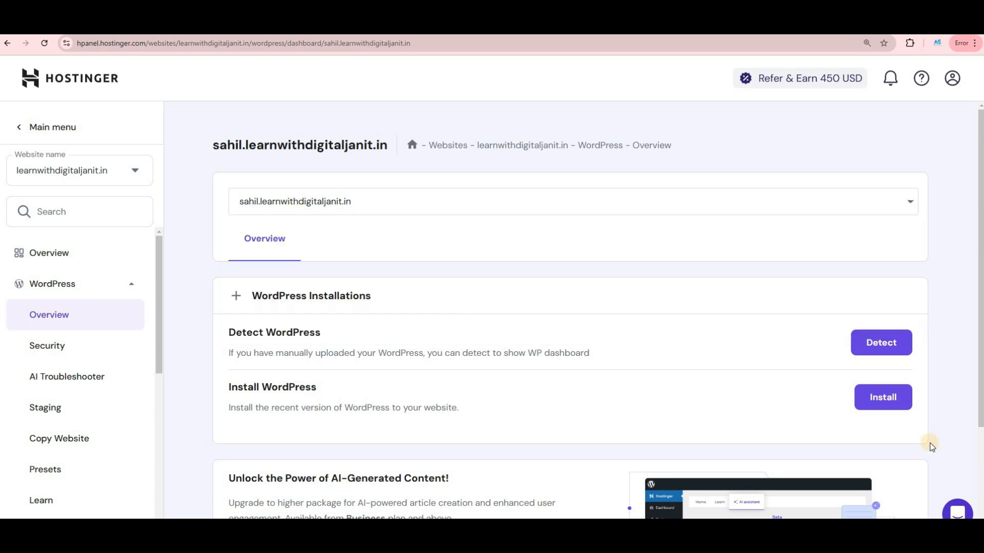
{"action": "left_click", "coordinate": [883, 398]}
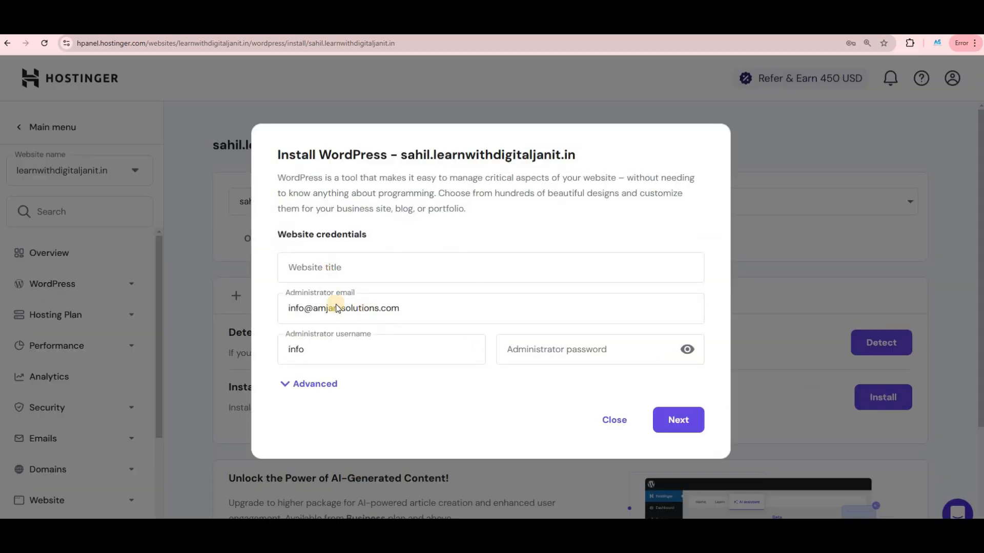
Install WordPress titled 'test' with an administrator password, keeping version 6.7.1 and English
{"action": "type", "text": "test"}
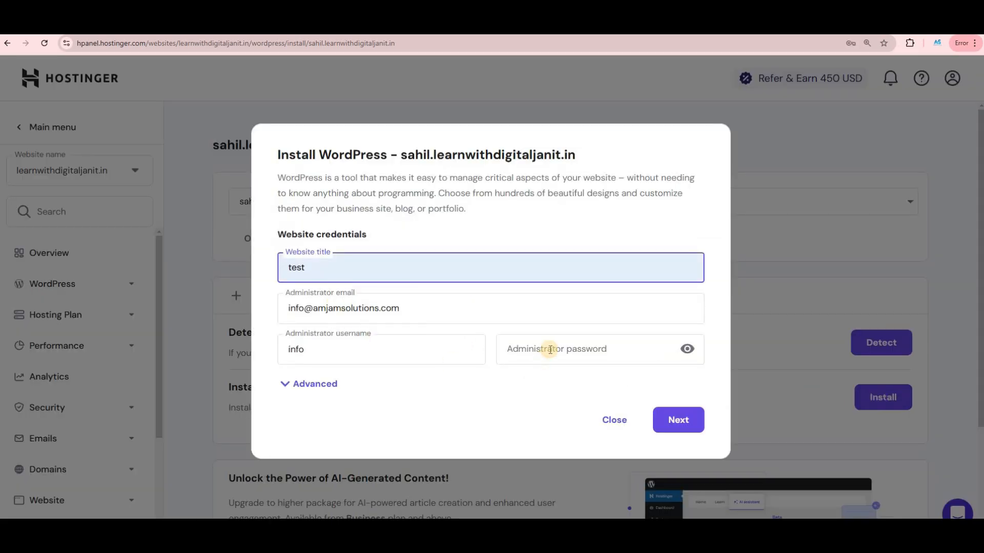
{"action": "left_click", "coordinate": [550, 350]}
{"action": "type", "text": "A"}
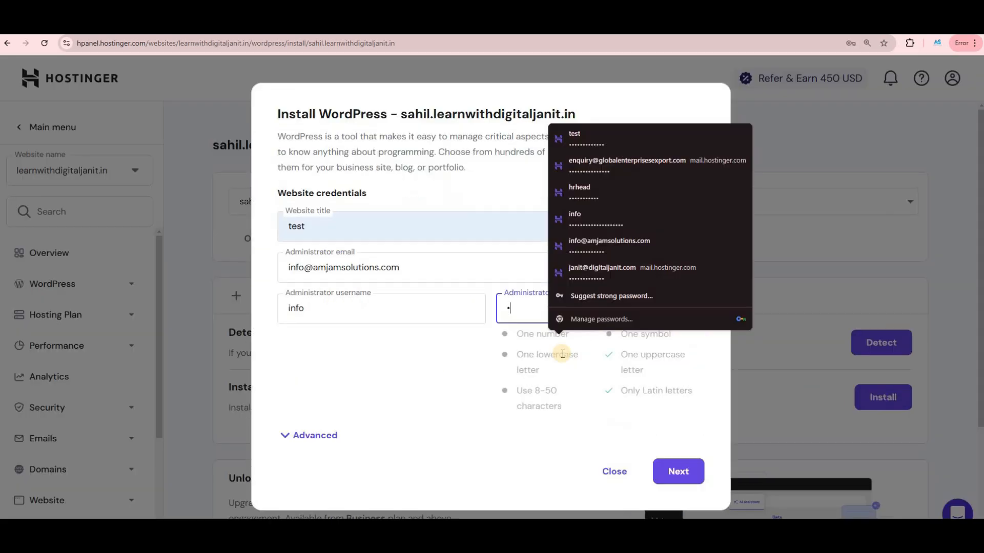
{"action": "type", "text": "••••••"}
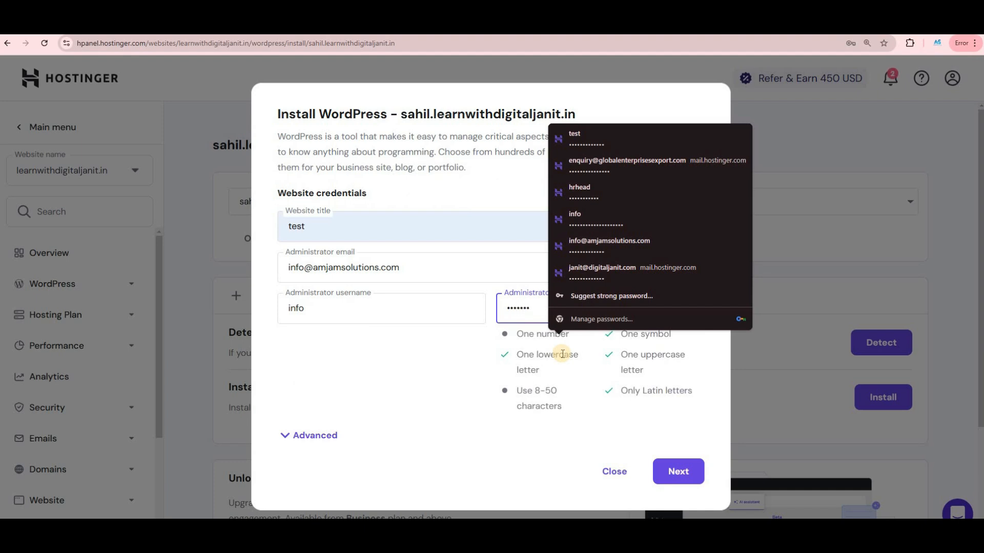
{"action": "type", "text": "••••••"}
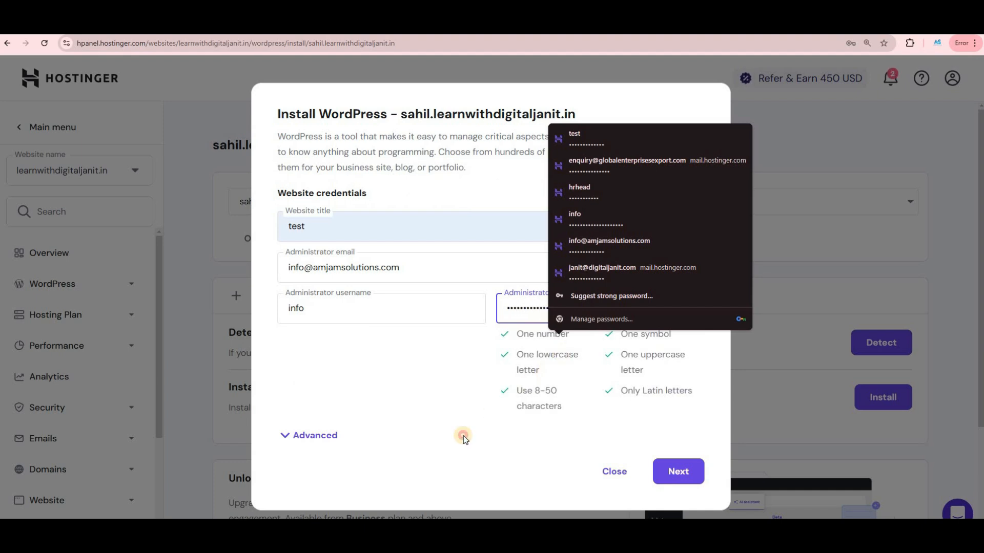
{"action": "left_click", "coordinate": [681, 479]}
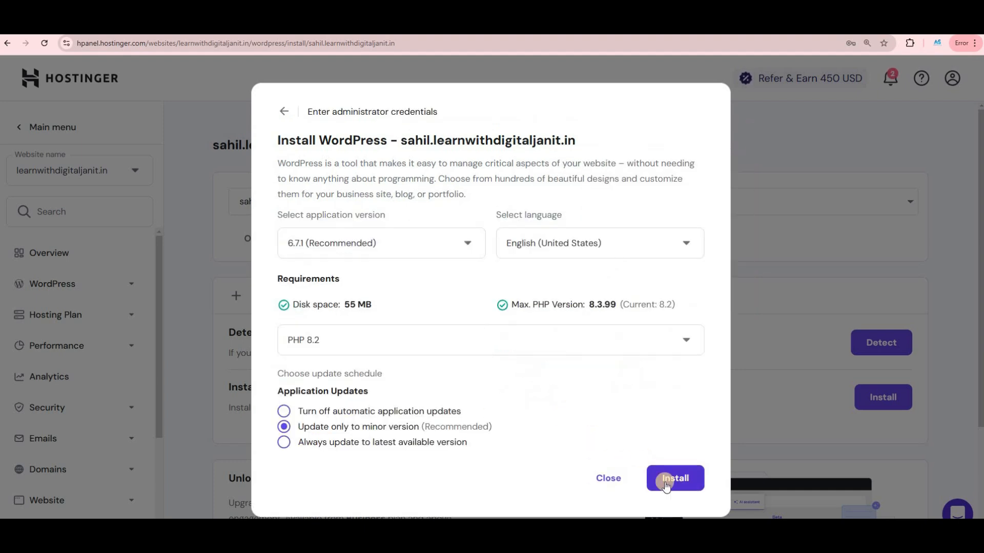
{"action": "left_click", "coordinate": [653, 478]}
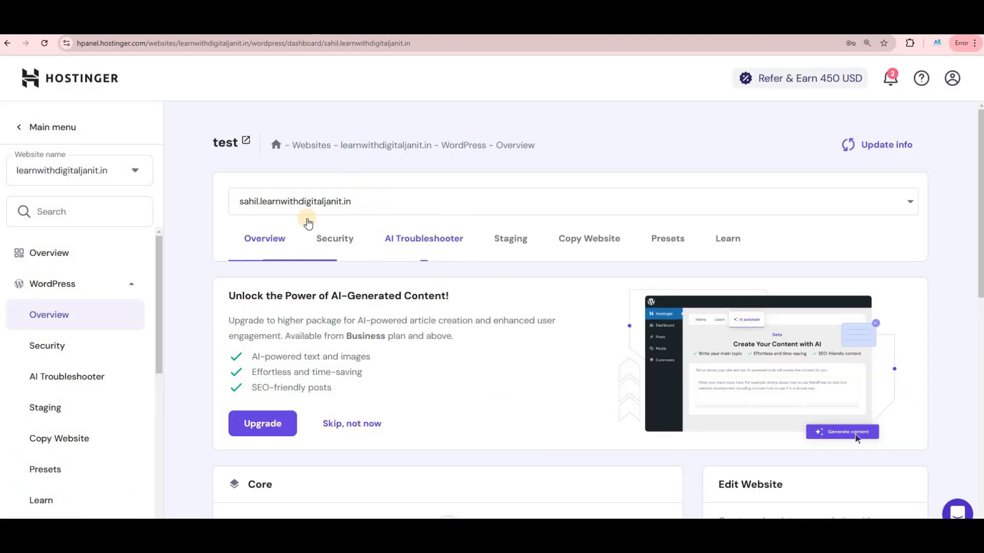
Open WordPress Admin for sahil.learnwithdigitaljanit.in from the Edit Website card
{"action": "scroll", "coordinate": [743, 482], "scroll_direction": "down", "scroll_amount": 2}
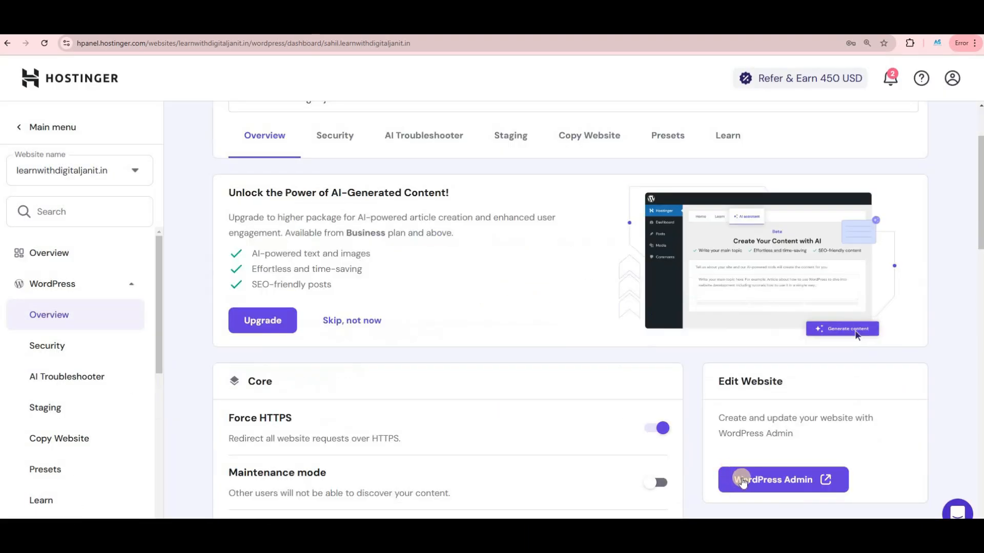
{"action": "left_click", "coordinate": [743, 481]}
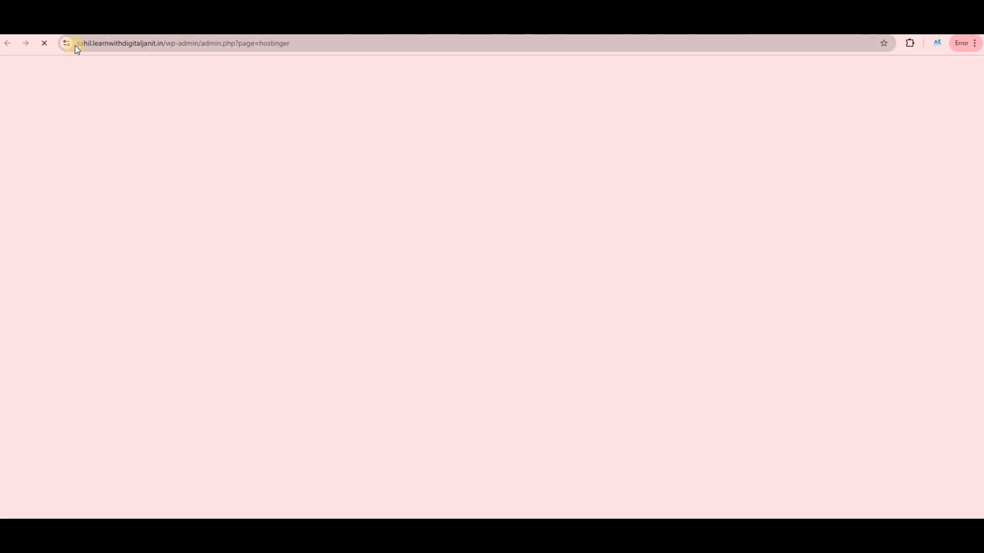
Select the address bar URL to change it to learnwithdigitaljanit.in/aasif/
{"action": "left_click_drag", "start_coordinate": [75, 44], "coordinate": [163, 52]}
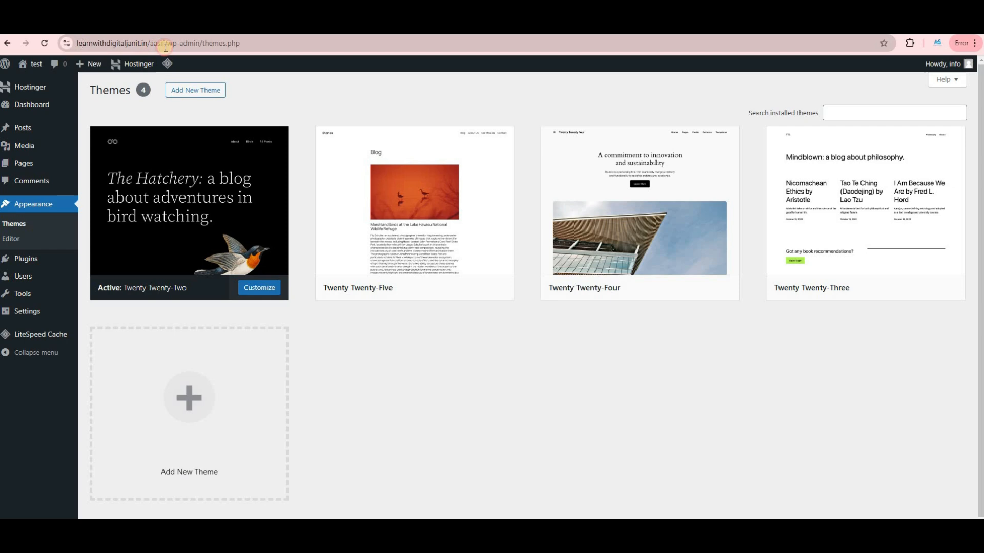
{"action": "left_click", "coordinate": [165, 47], "text": "shift"}
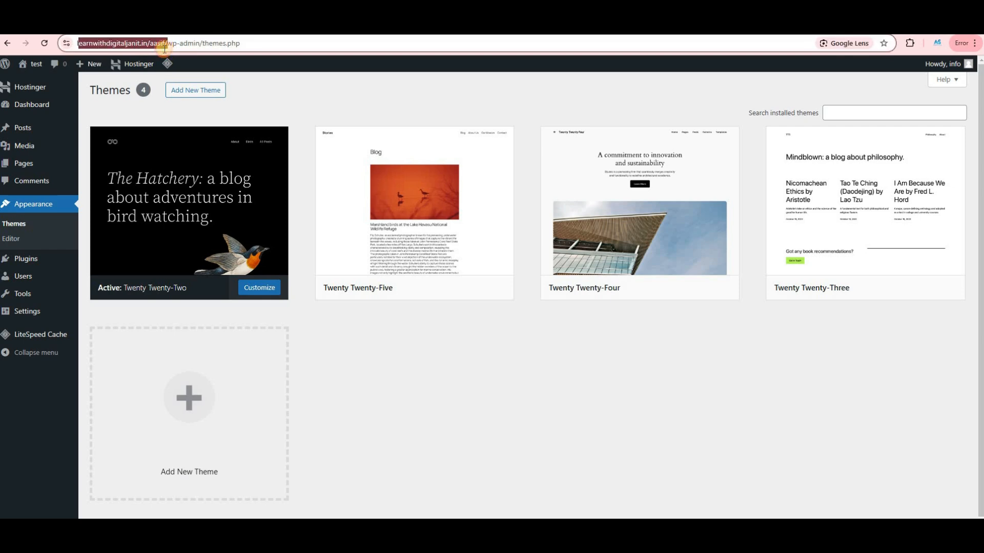
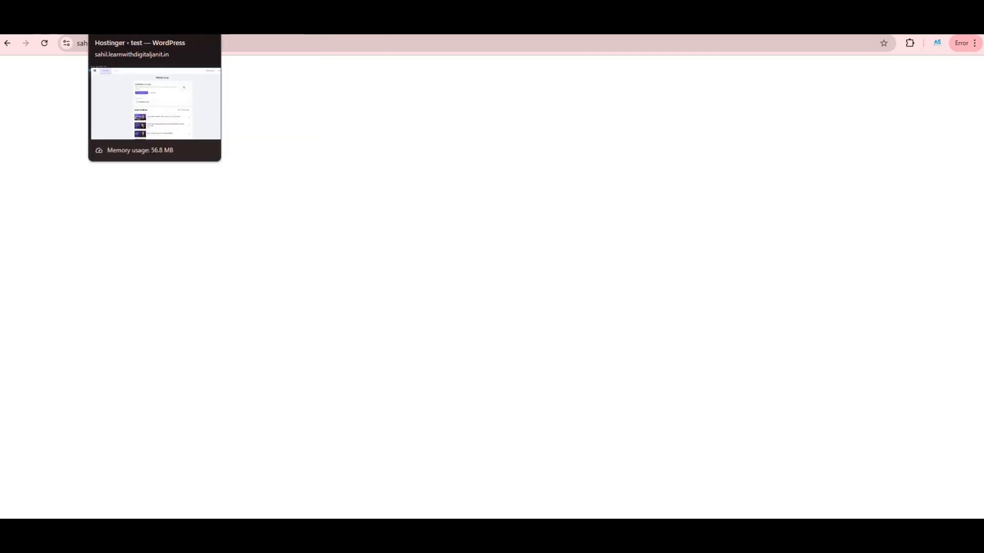
Switch to the 'Hostinger - test — WordPress' tab showing the onboarding page
{"action": "left_click", "coordinate": [126, 27]}
Return to the hPanel tab with the learnwithdigitaljanit.in WordPress Overview
{"action": "left_click", "coordinate": [140, 27]}
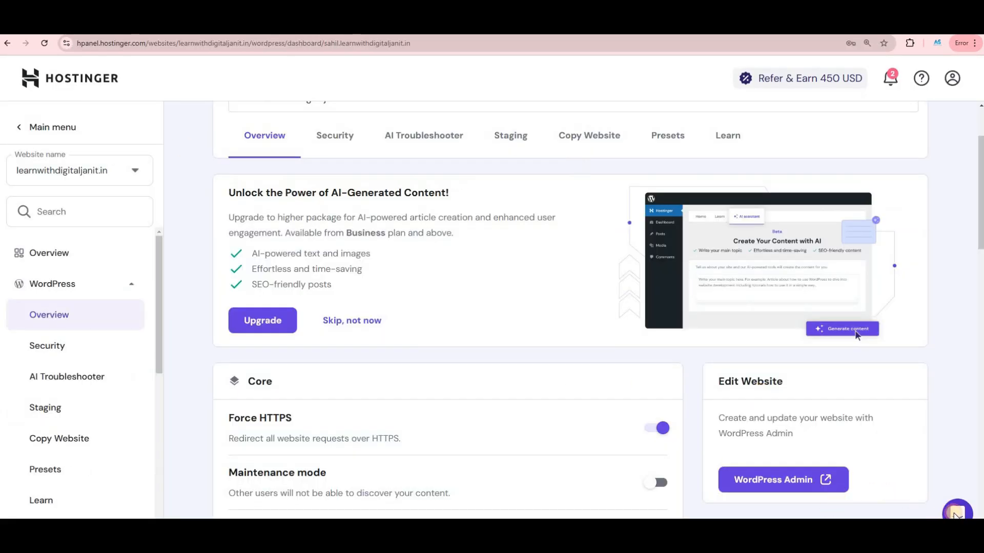
On the help page, choose Domain as the topic and learnwithdigitaljanit.in as the subscription
{"action": "left_click", "coordinate": [956, 513]}
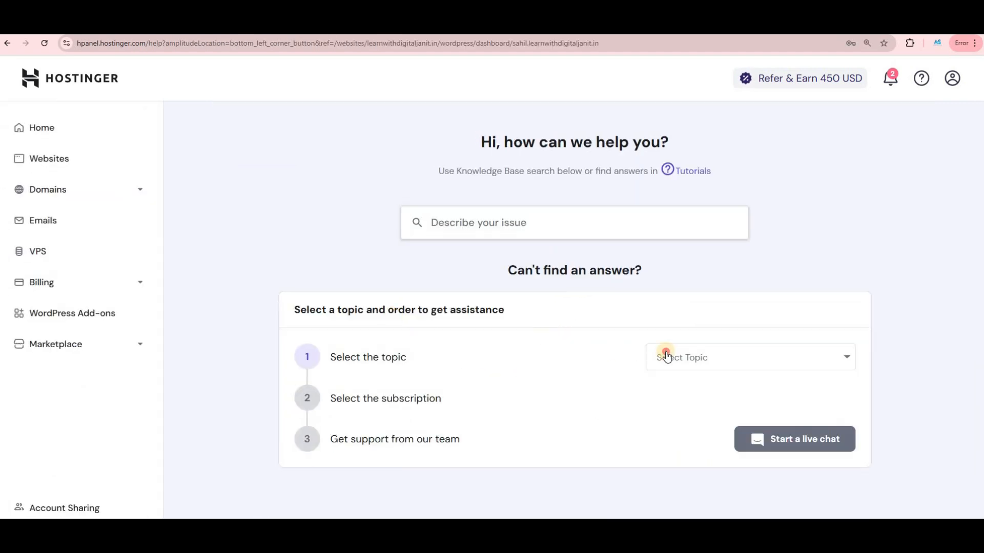
{"action": "left_click", "coordinate": [668, 367]}
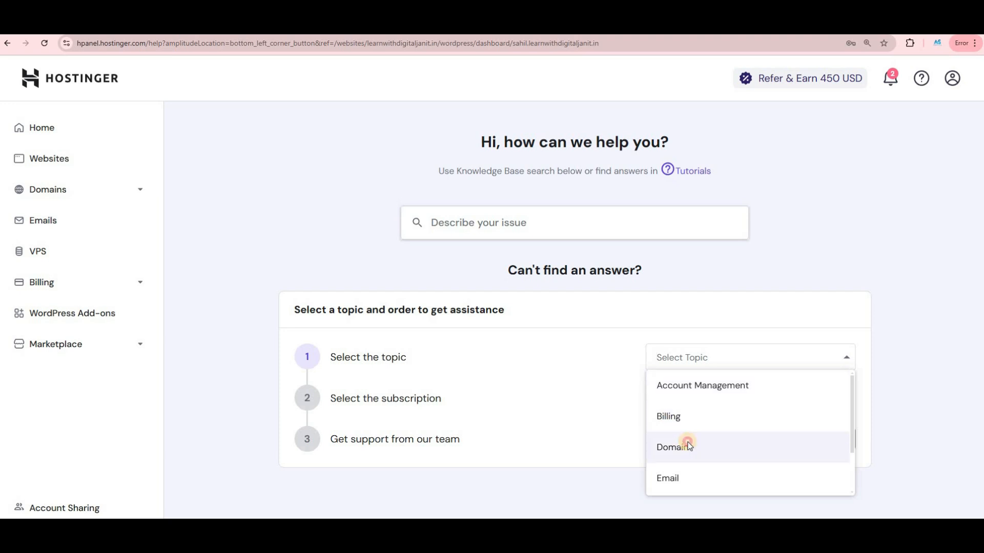
{"action": "left_click", "coordinate": [712, 447]}
{"action": "left_click", "coordinate": [703, 401]}
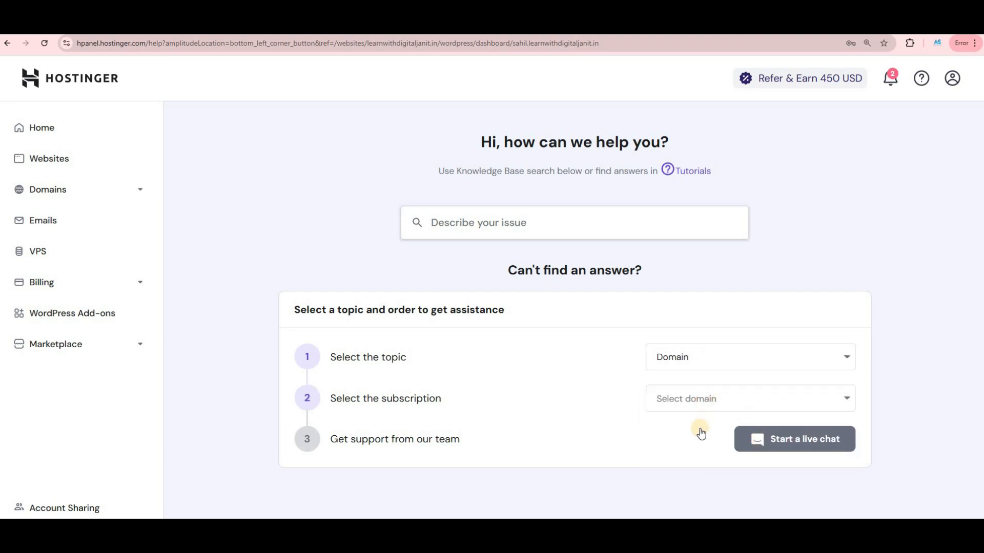
{"action": "left_click_drag", "start_coordinate": [698, 463], "coordinate": [698, 465]}
{"action": "scroll", "coordinate": [702, 490], "scroll_direction": "down", "scroll_amount": 1}
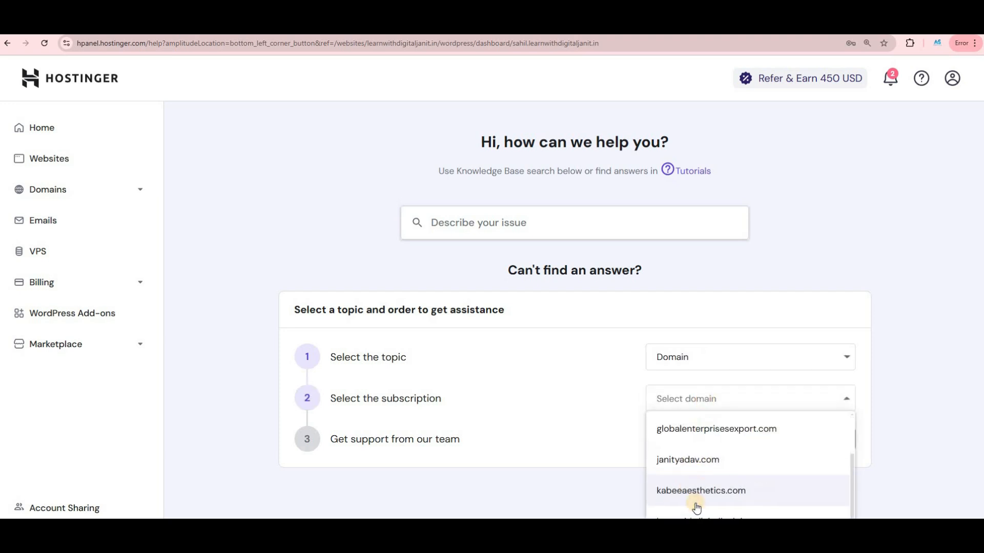
{"action": "left_click", "coordinate": [687, 446]}
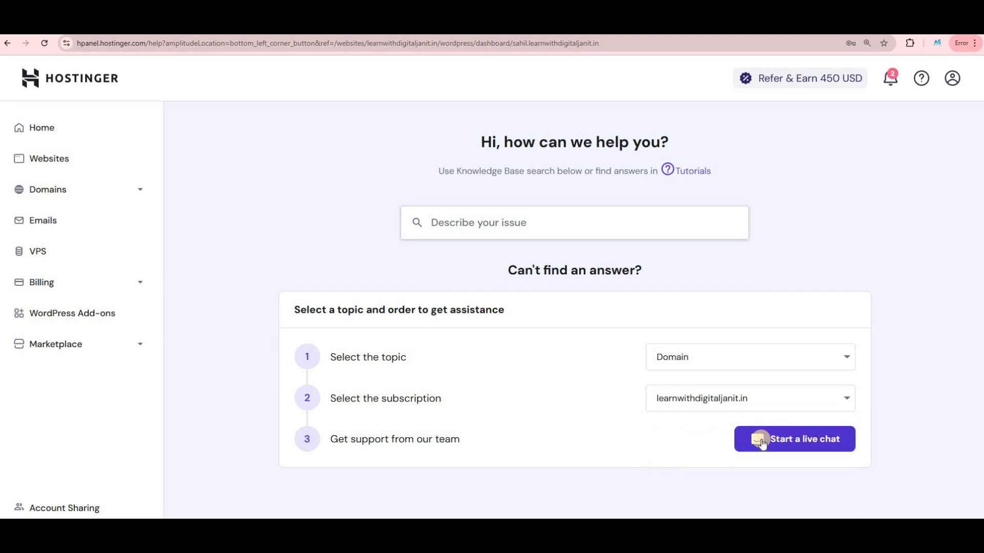
Start a live chat with support, close it, and reload the page
{"action": "left_click", "coordinate": [762, 441]}
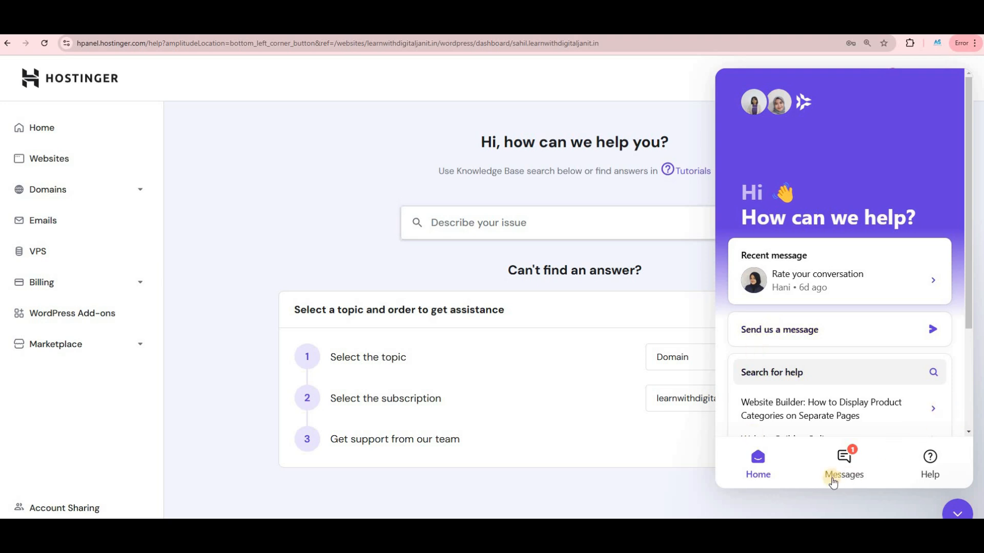
{"action": "left_click", "coordinate": [580, 402]}
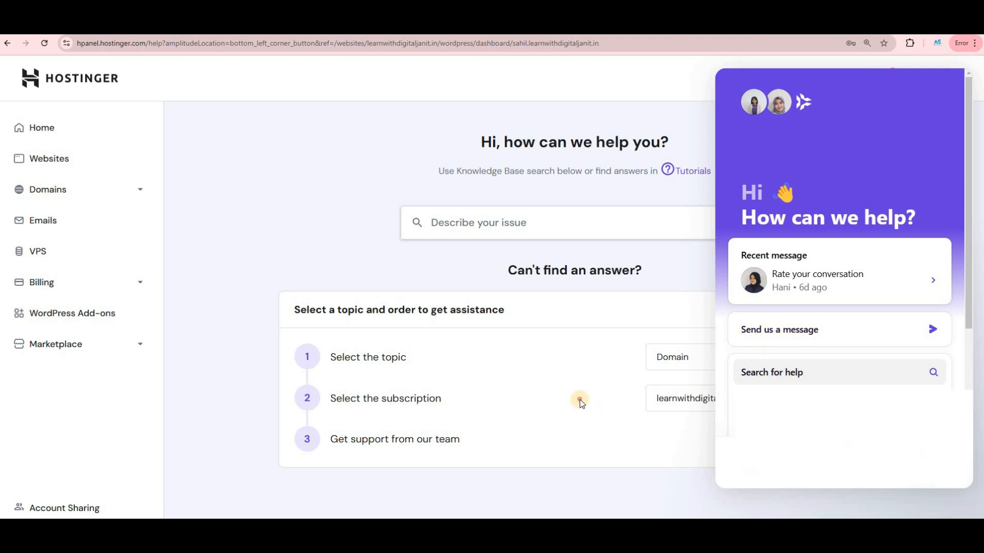
{"action": "left_click", "coordinate": [44, 44]}
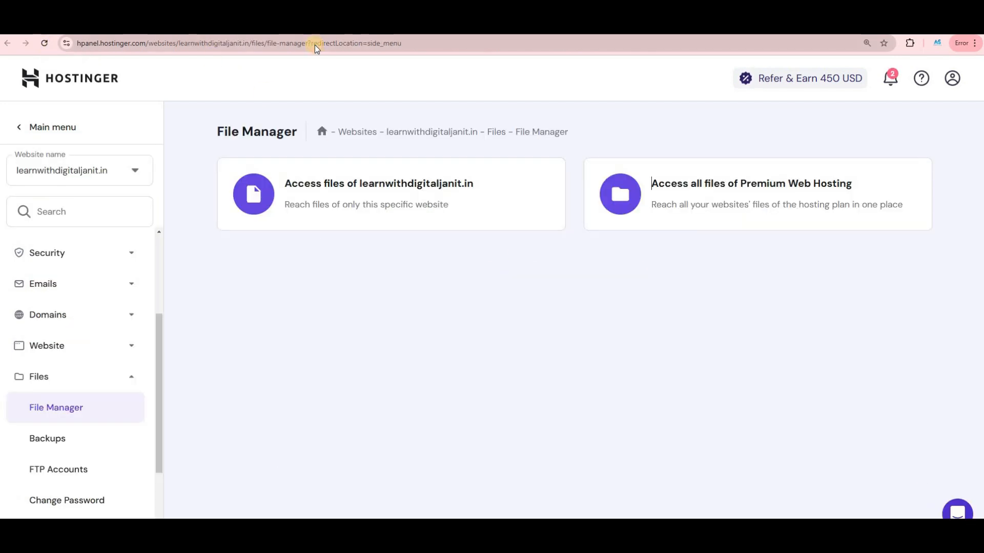
Search Google for 'hostinger' and open the Hostinger website
{"action": "left_click", "coordinate": [314, 45]}
{"action": "type", "text": "hostinb"}
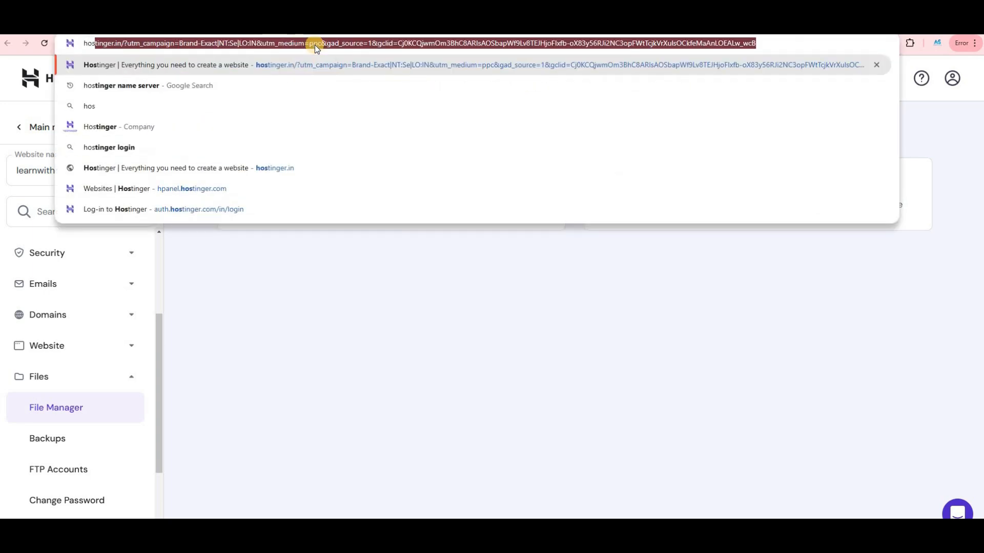
{"action": "key", "text": "BackSpace"}
{"action": "key", "text": "BackSpace"}
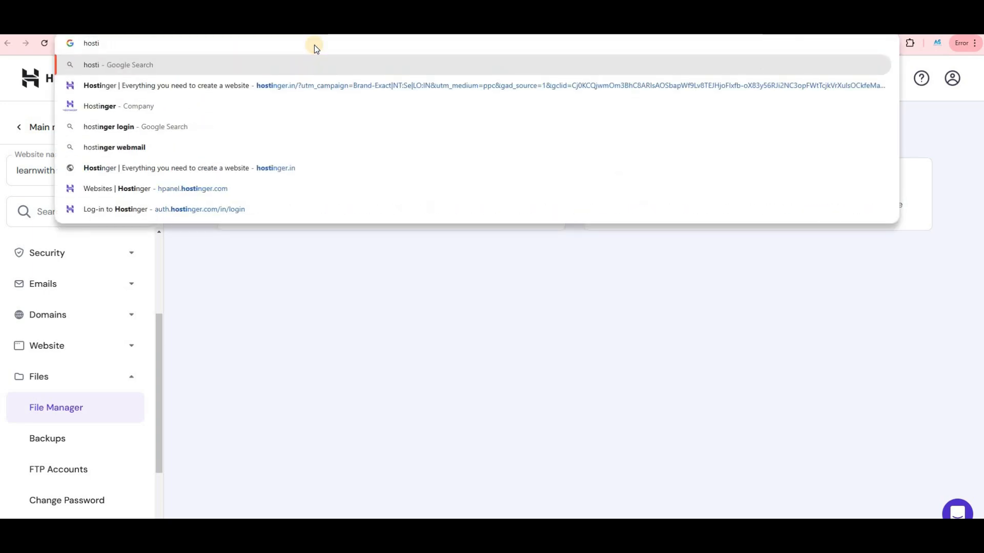
{"action": "type", "text": "nger"}
{"action": "key", "text": "Return"}
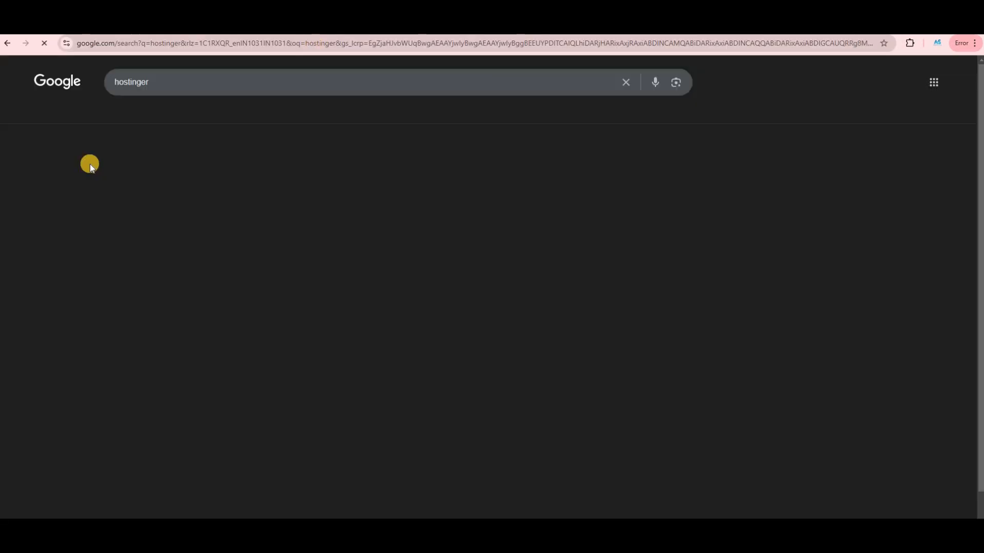
{"action": "left_click", "coordinate": [181, 459]}
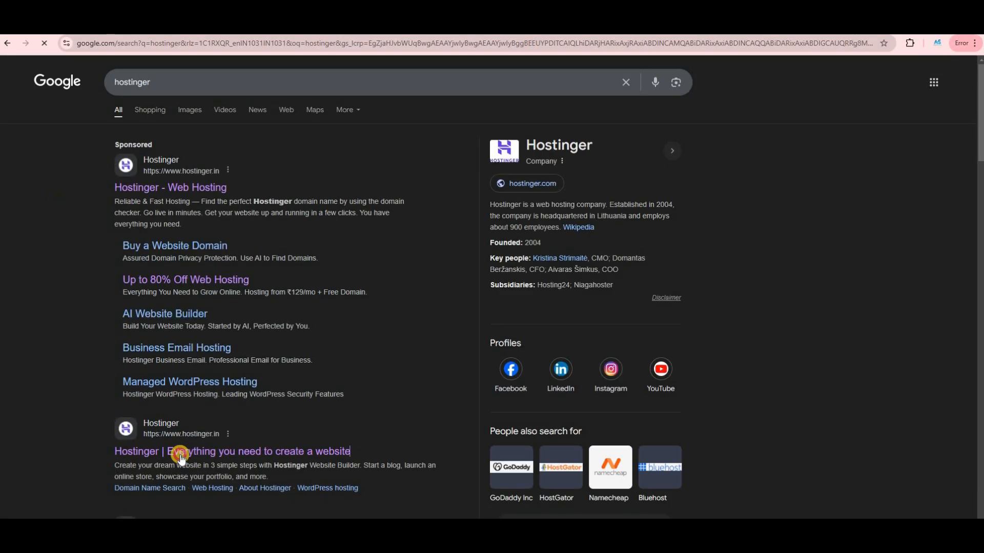
In a new tab, search 'godaddy' and open the GoDaddy website
{"action": "key", "text": "ctrl+t"}
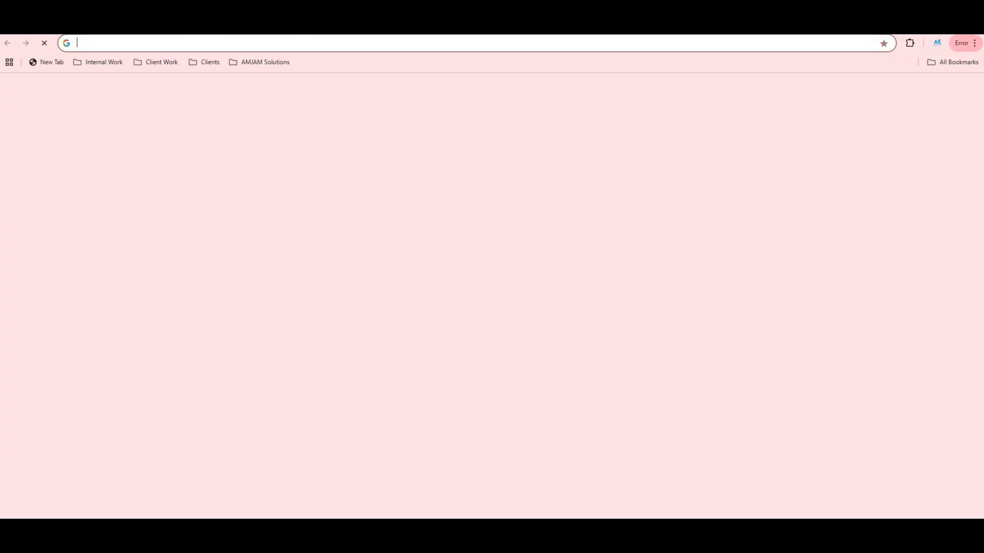
{"action": "type", "text": "goda"}
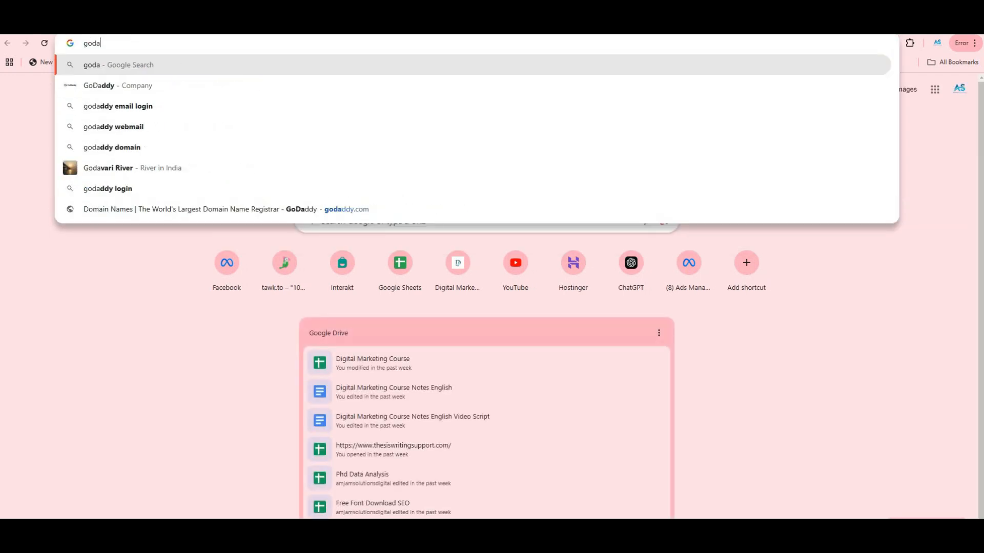
{"action": "type", "text": "ddy"}
{"action": "key", "text": "Return"}
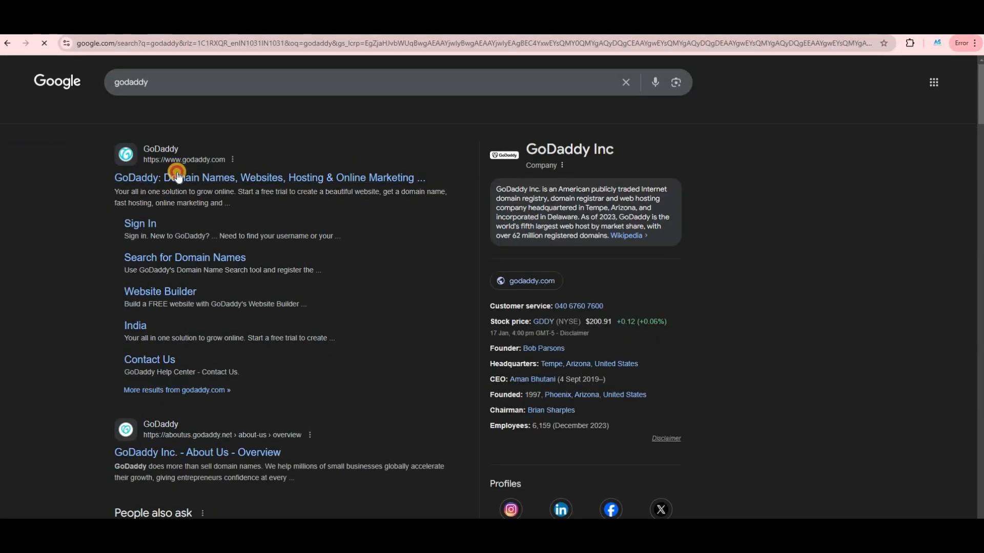
{"action": "left_click", "coordinate": [178, 177]}
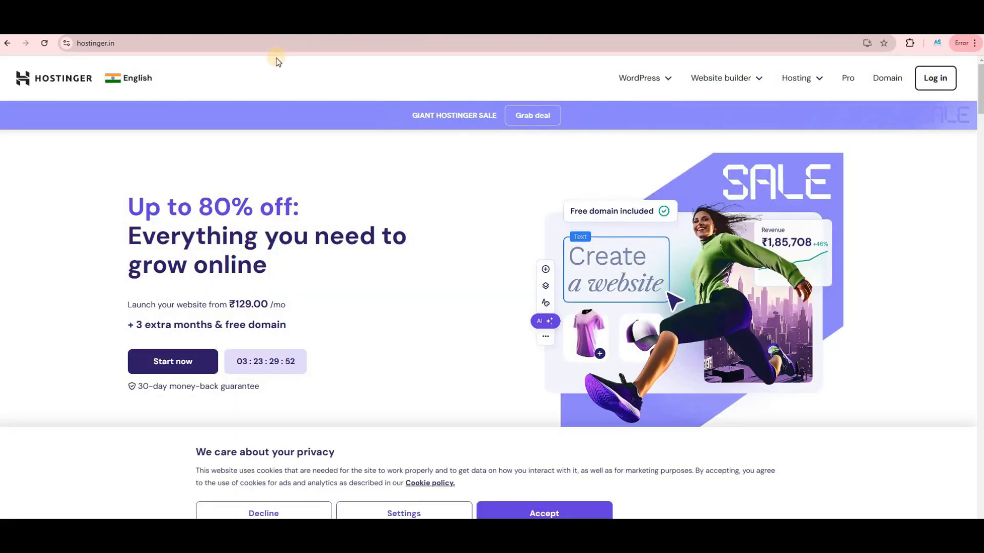
{"action": "scroll", "coordinate": [365, 163], "scroll_direction": "down", "scroll_amount": 15}
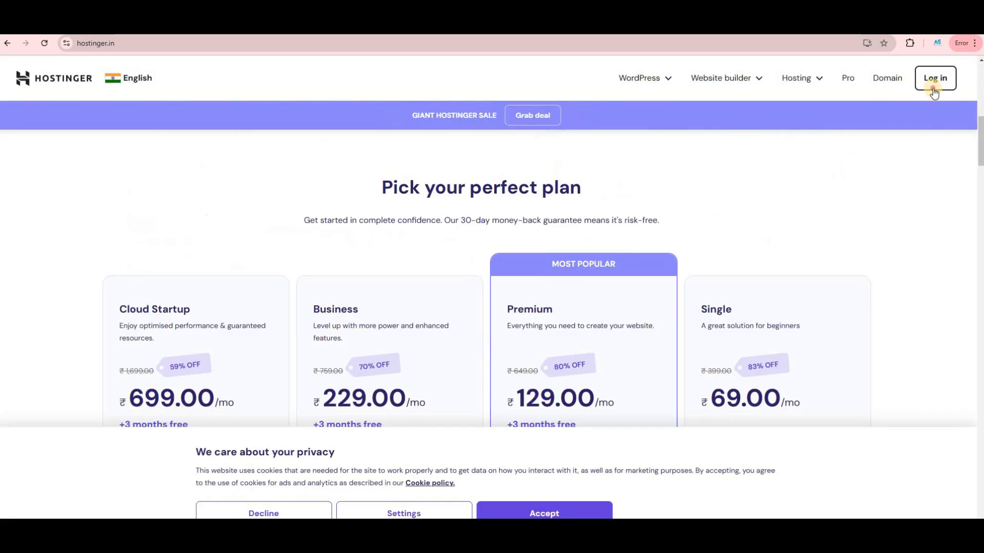
Log in to the Hostinger account using the saved credentials after the verification check
{"action": "left_click", "coordinate": [560, 511]}
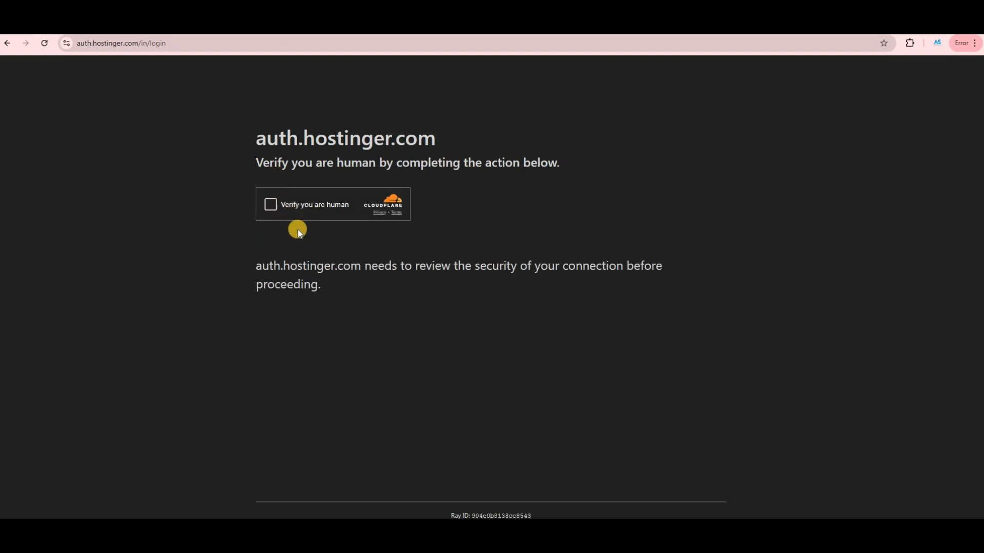
{"action": "left_click", "coordinate": [322, 219]}
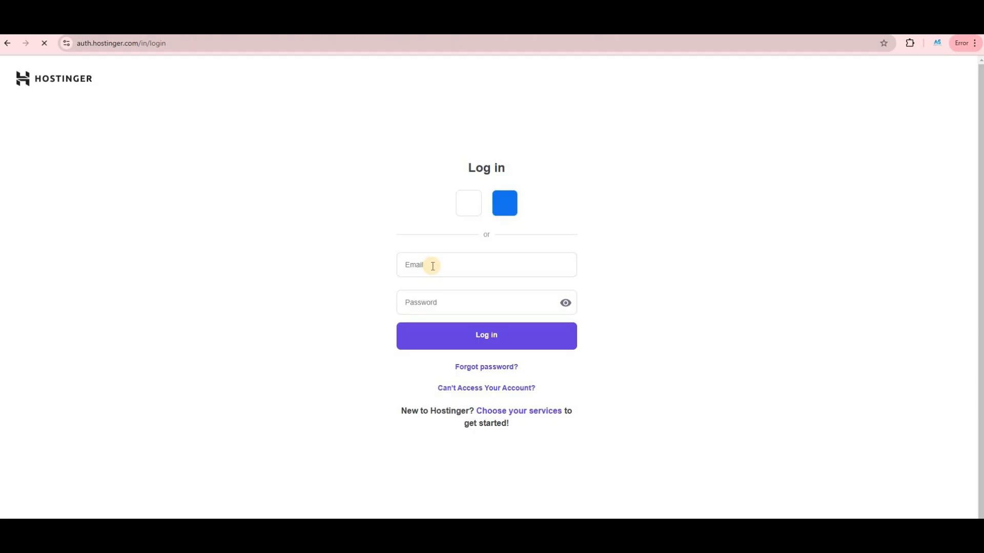
{"action": "left_click", "coordinate": [433, 265]}
{"action": "left_click", "coordinate": [428, 338]}
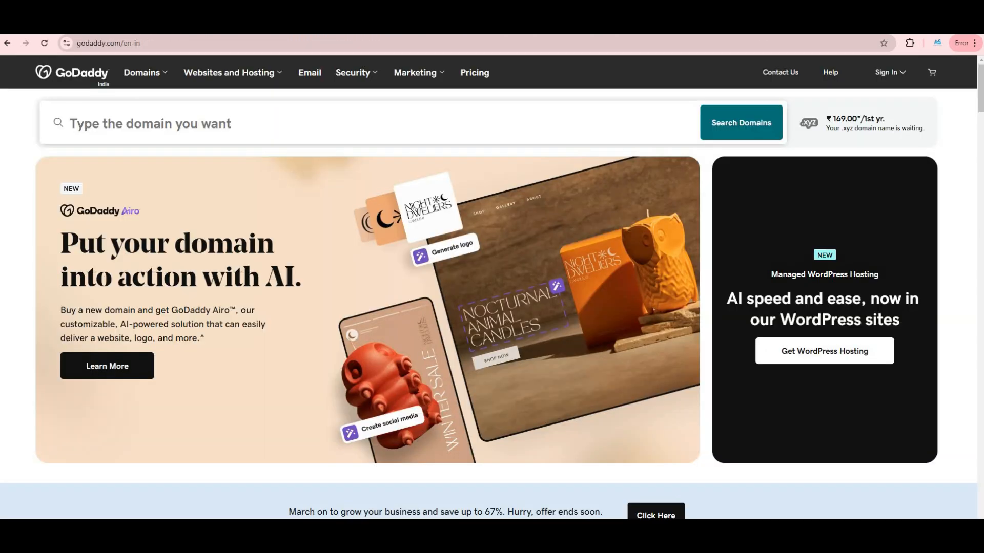
{"action": "scroll", "coordinate": [907, 411], "scroll_direction": "down", "scroll_amount": 6}
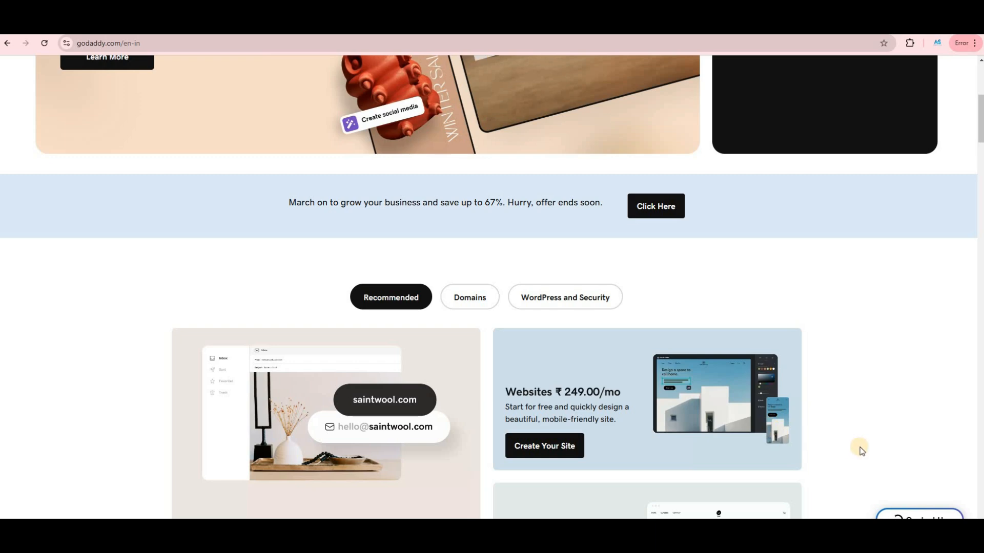
Greet the GoDaddy AI Assistant with 'hi', ask 'whats your nameserver', and answer 'doma'
{"action": "scroll", "coordinate": [868, 460], "scroll_direction": "down", "scroll_amount": 4}
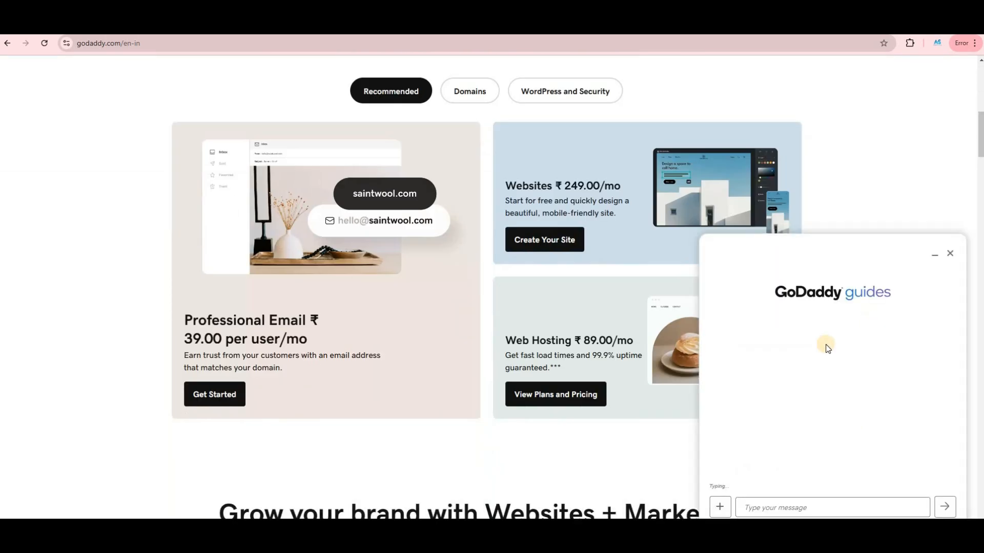
{"action": "left_click", "coordinate": [767, 499]}
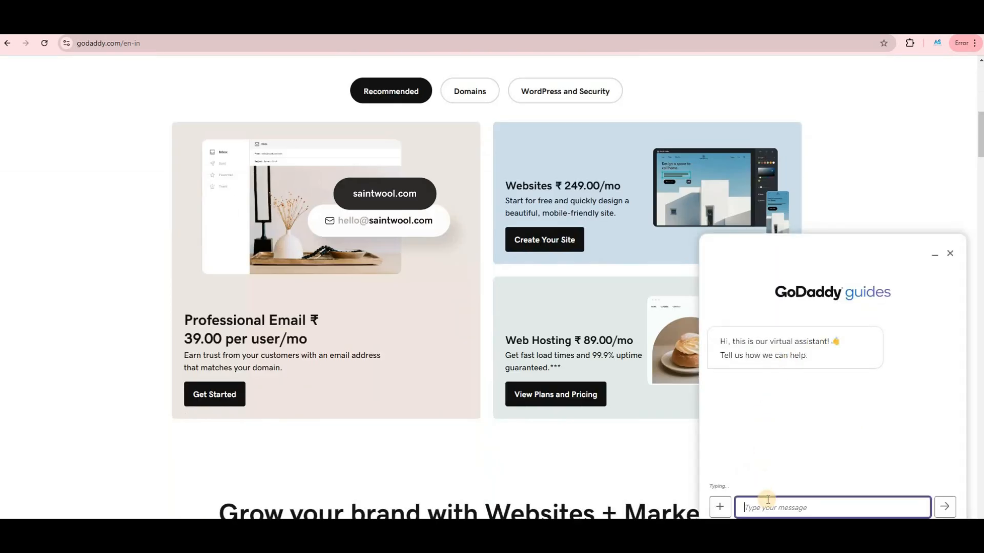
{"action": "type", "text": "hi"}
{"action": "key", "text": "BackSpace"}
{"action": "key", "text": "BackSpace"}
{"action": "type", "text": "hi"}
{"action": "key", "text": "Return"}
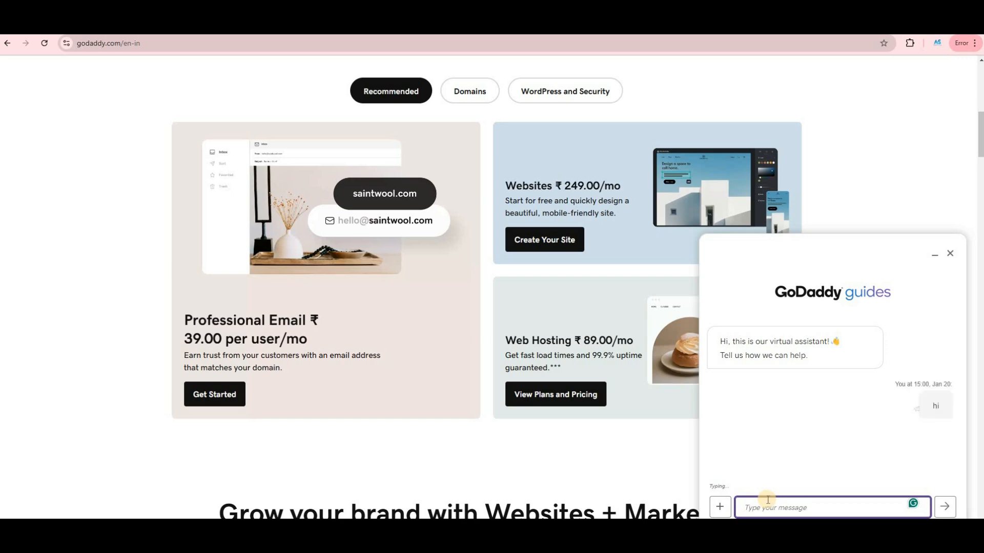
{"action": "type", "text": "whats your namesercer"}
{"action": "key", "text": "BackSpace"}
{"action": "key", "text": "BackSpace"}
{"action": "type", "text": "ver"}
{"action": "key", "text": "Return"}
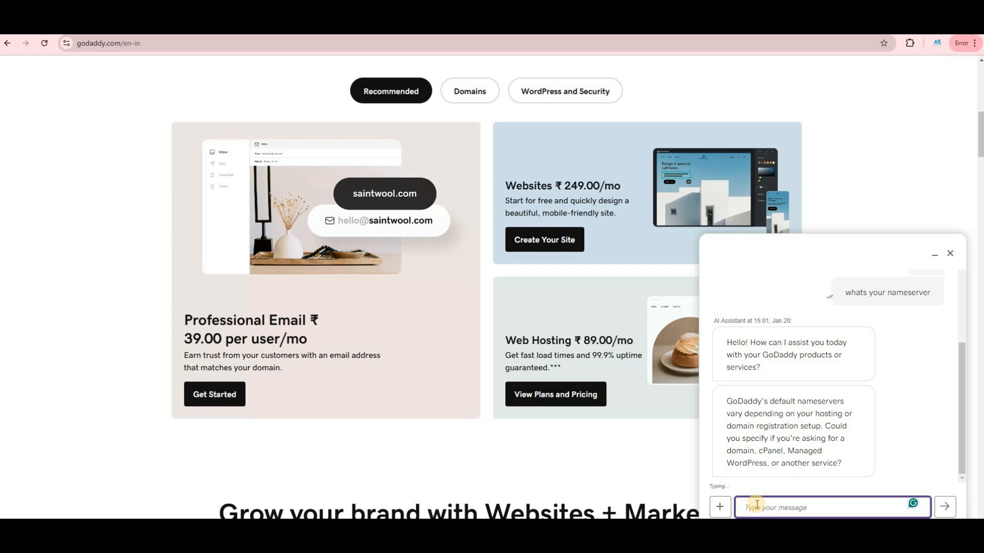
{"action": "type", "text": "domain"}
{"action": "key", "text": "Return"}
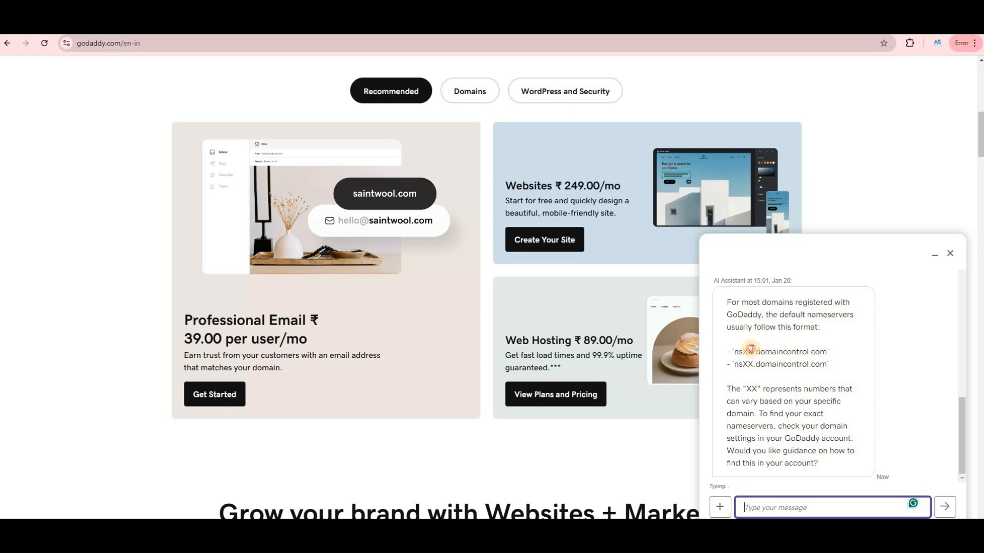
Highlight the two nsXX.domaincontrol.com nameserver lines, then return to the hPanel tab
{"action": "double_click", "coordinate": [814, 348]}
{"action": "left_click", "coordinate": [752, 395]}
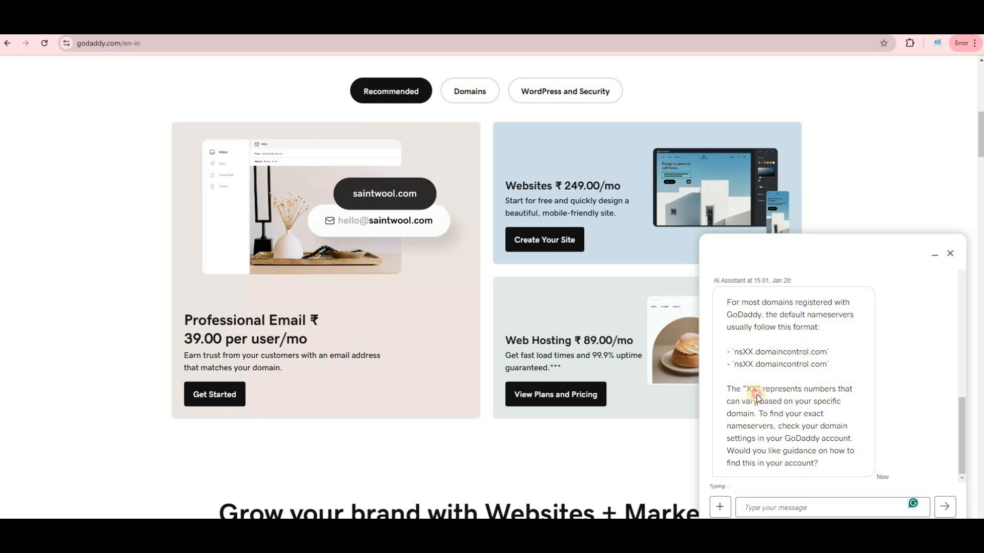
{"action": "left_click_drag", "start_coordinate": [781, 394], "coordinate": [750, 401]}
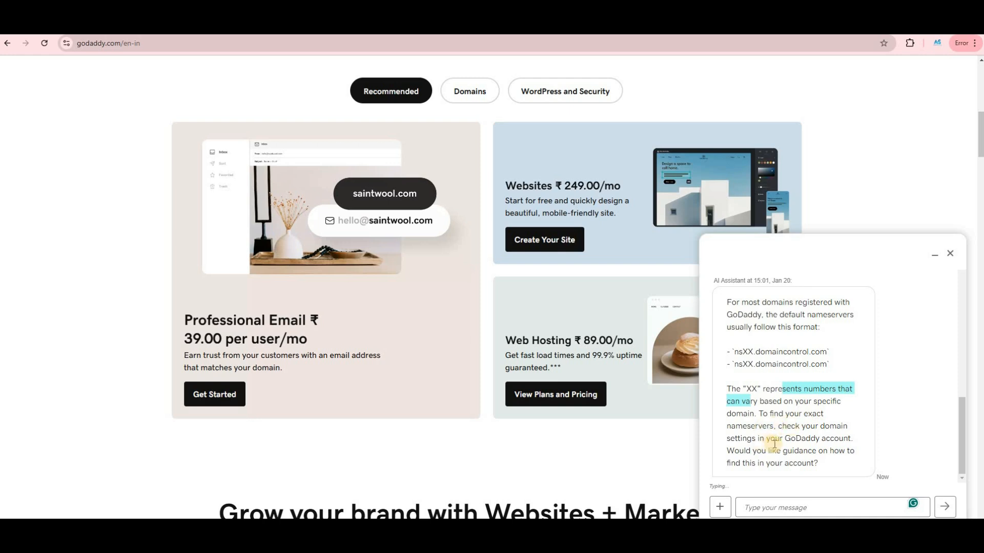
{"action": "left_click", "coordinate": [739, 347]}
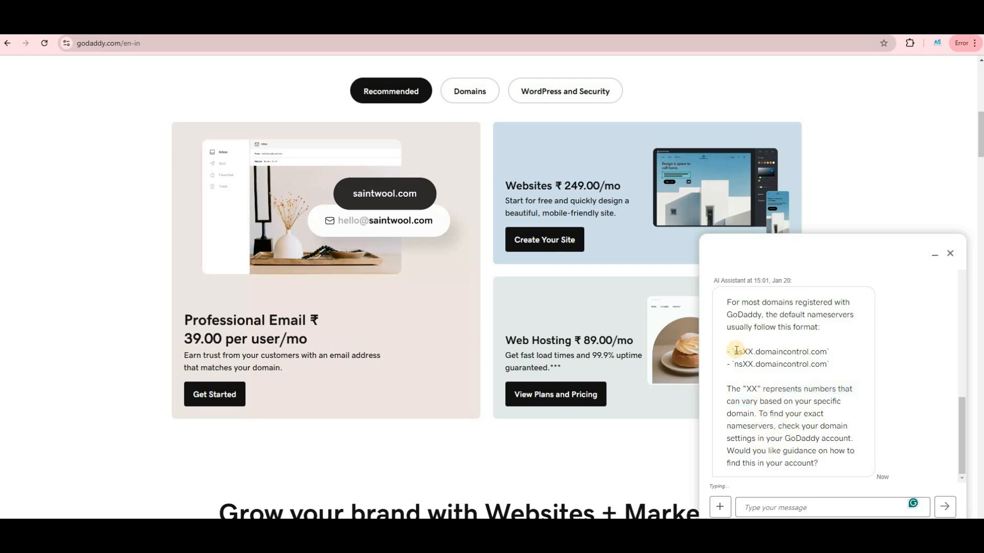
{"action": "double_click", "coordinate": [817, 351]}
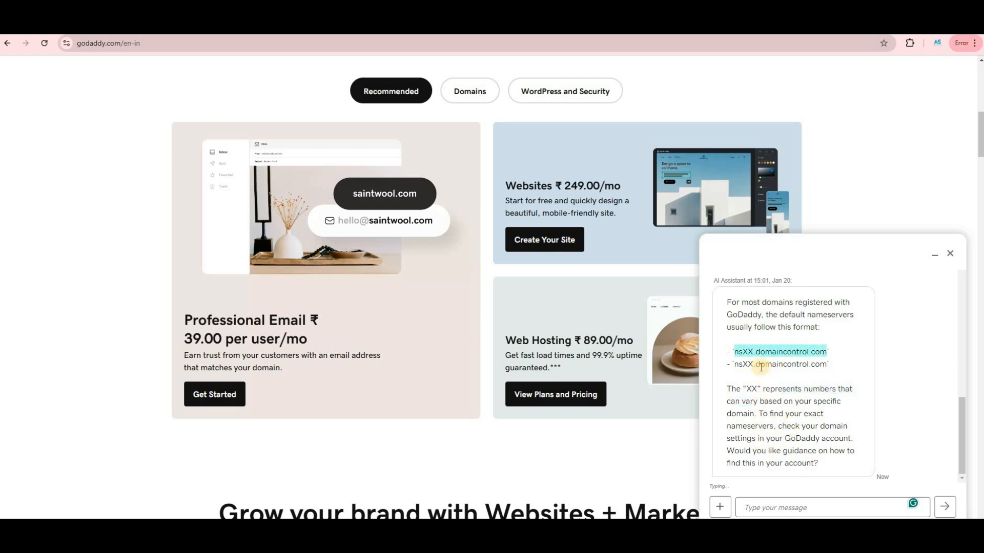
{"action": "left_click_drag", "start_coordinate": [764, 364], "coordinate": [827, 364]}
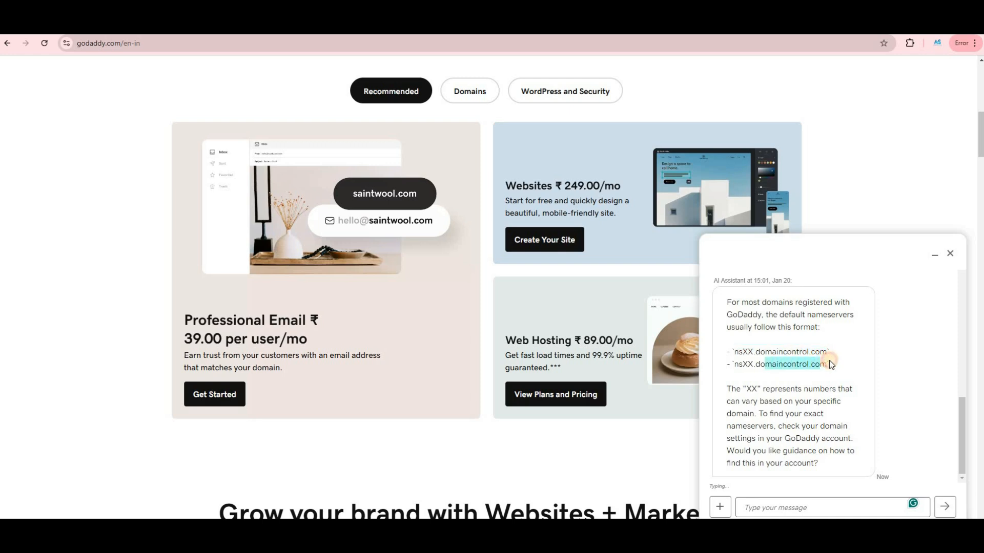
{"action": "left_click_drag", "start_coordinate": [740, 340], "coordinate": [829, 365]}
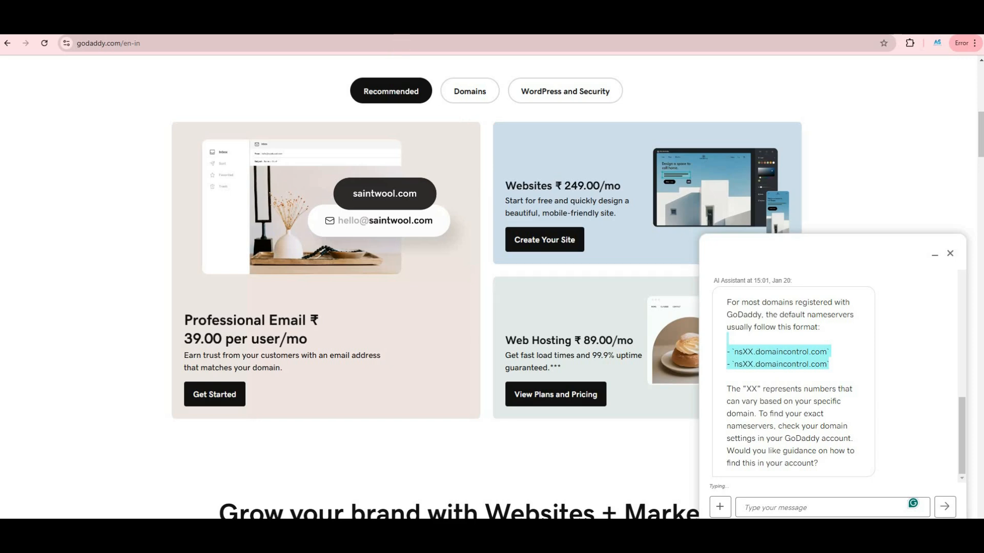
{"action": "left_click", "coordinate": [281, 27]}
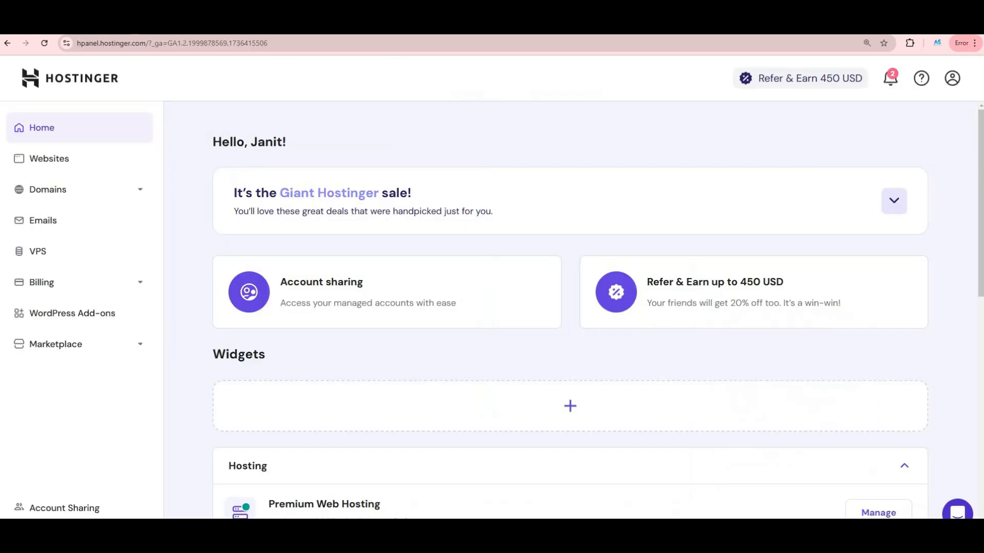
Request Domain help for learnwithdigitaljanit.in and start a live chat with support
{"action": "left_click", "coordinate": [946, 507]}
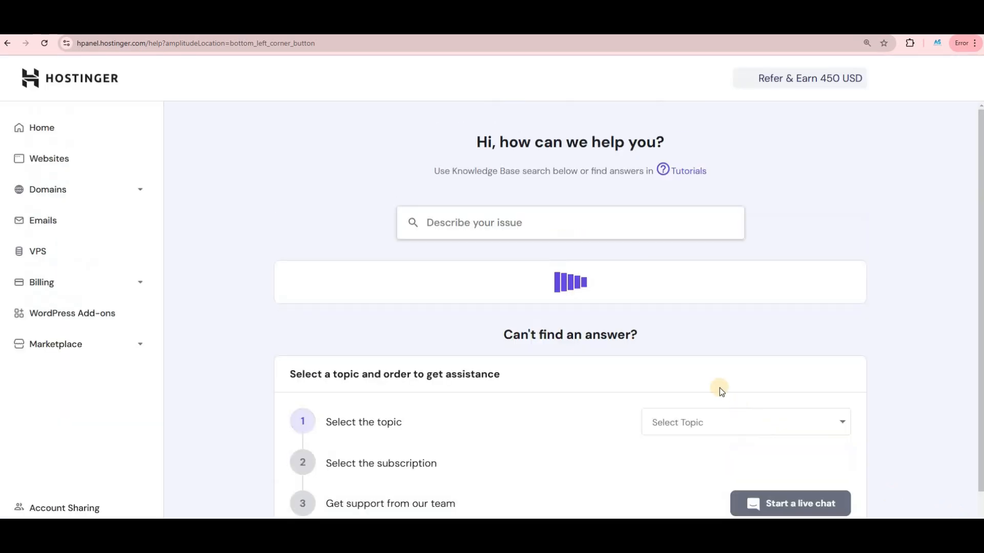
{"action": "scroll", "coordinate": [679, 359], "scroll_direction": "down", "scroll_amount": 1}
{"action": "left_click", "coordinate": [679, 361]}
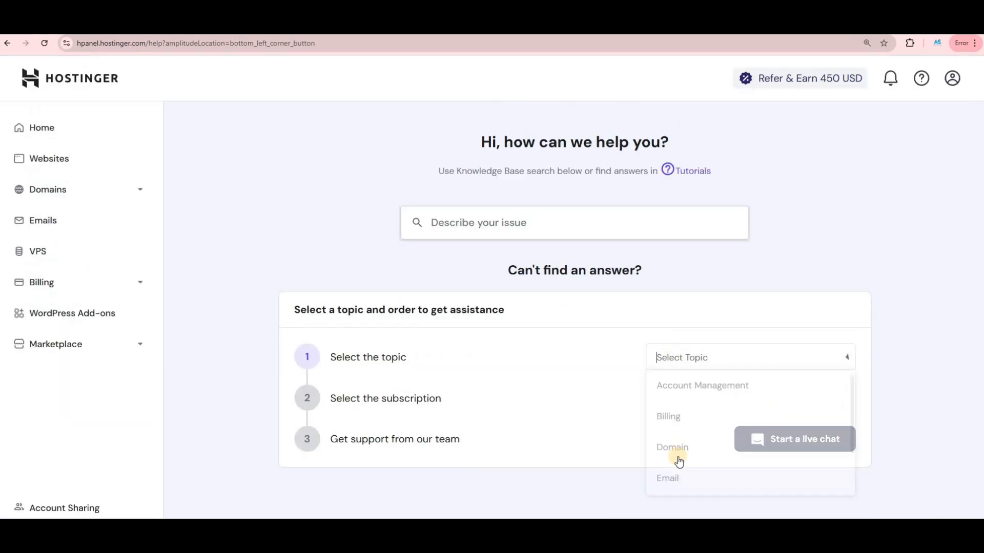
{"action": "left_click", "coordinate": [668, 448]}
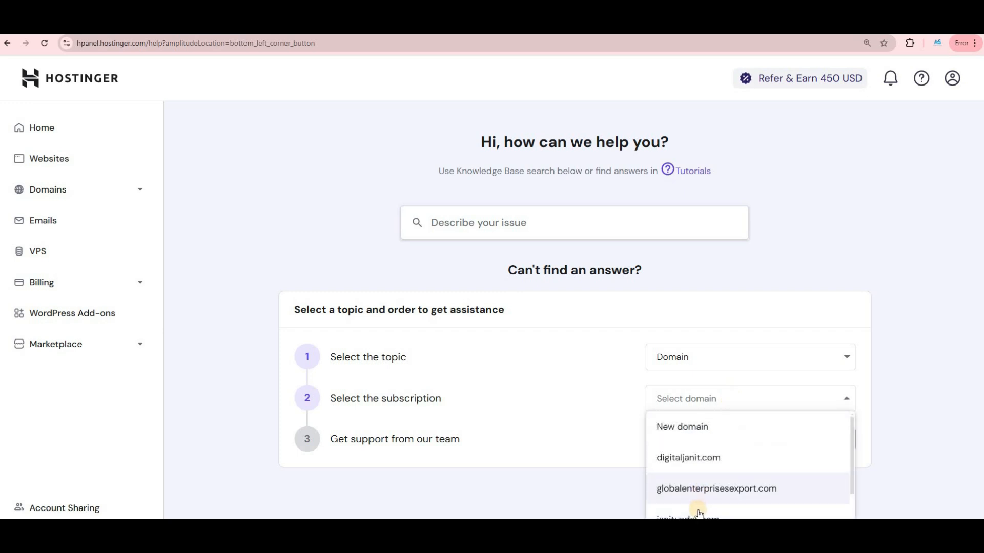
{"action": "scroll", "coordinate": [707, 502], "scroll_direction": "down", "scroll_amount": 2}
{"action": "left_click", "coordinate": [765, 443]}
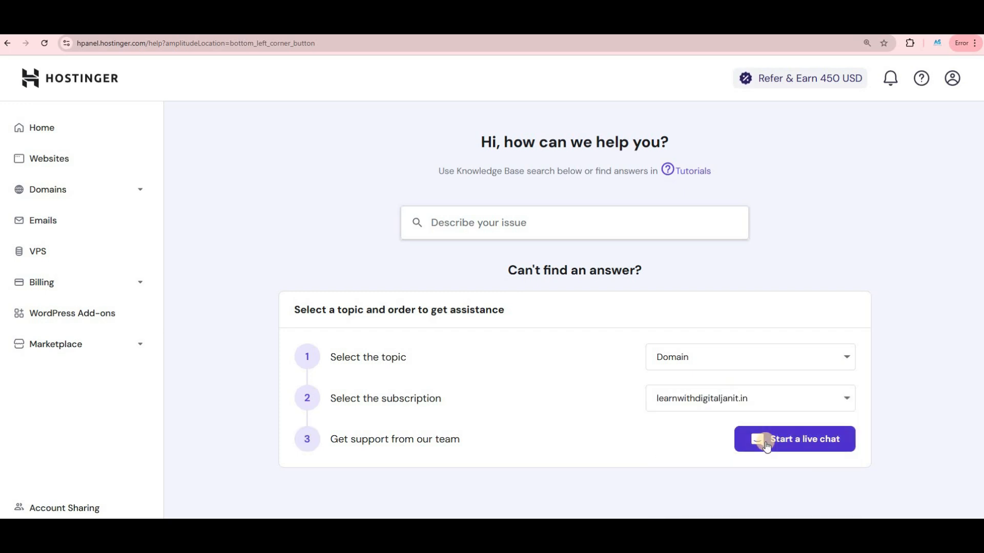
{"action": "left_click", "coordinate": [767, 444]}
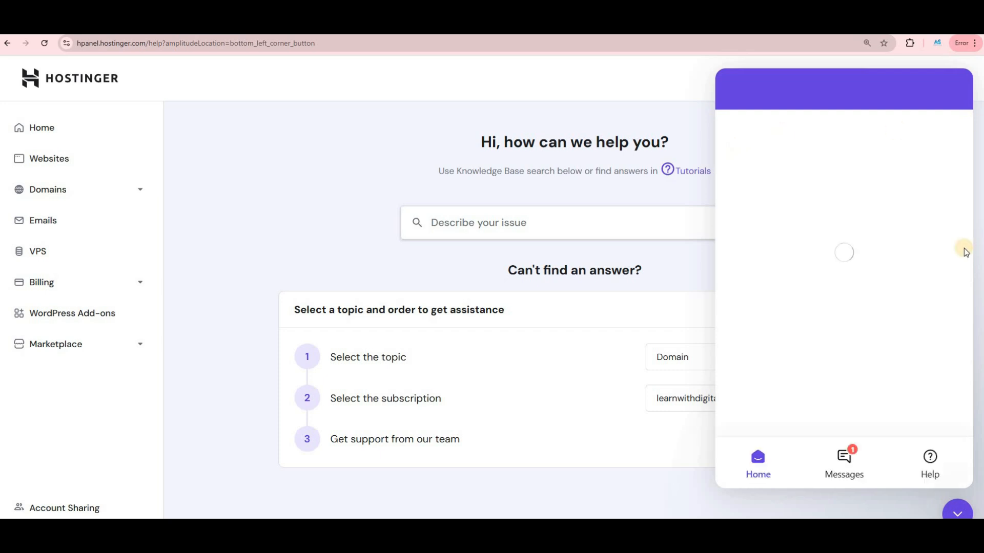
{"action": "scroll", "coordinate": [768, 306], "scroll_direction": "down", "scroll_amount": 3}
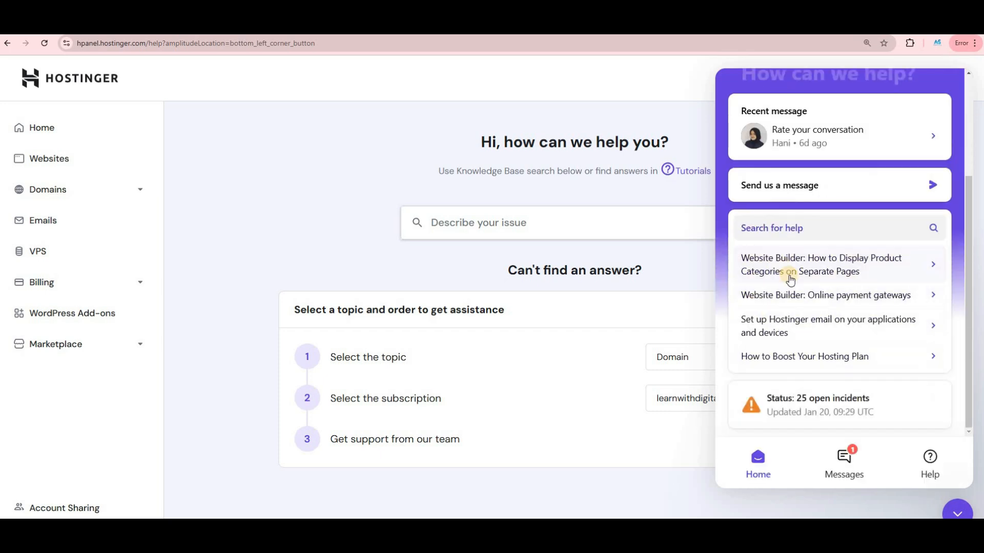
Send 'hi' as a new message to support in the chat
{"action": "left_click", "coordinate": [779, 191]}
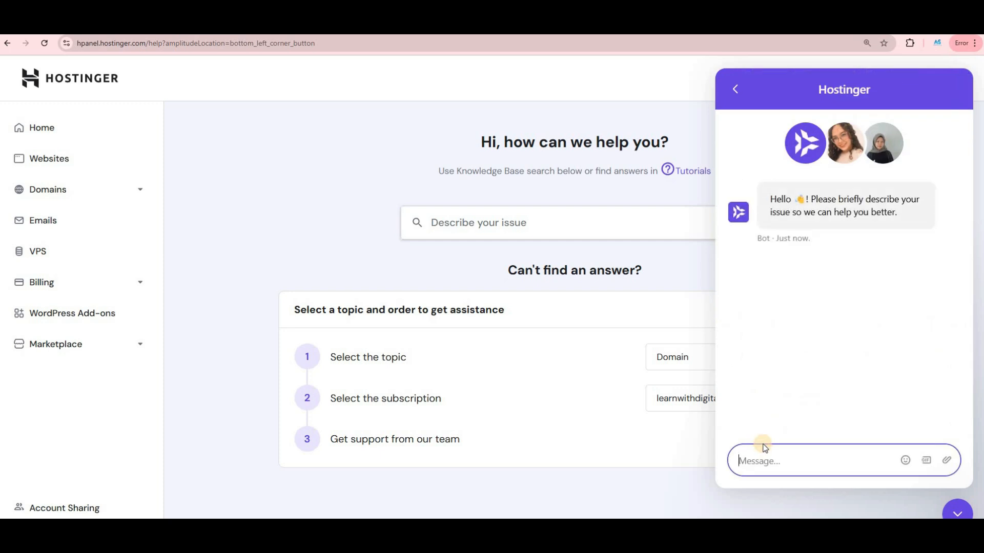
{"action": "type", "text": "hi"}
{"action": "key", "text": "Return"}
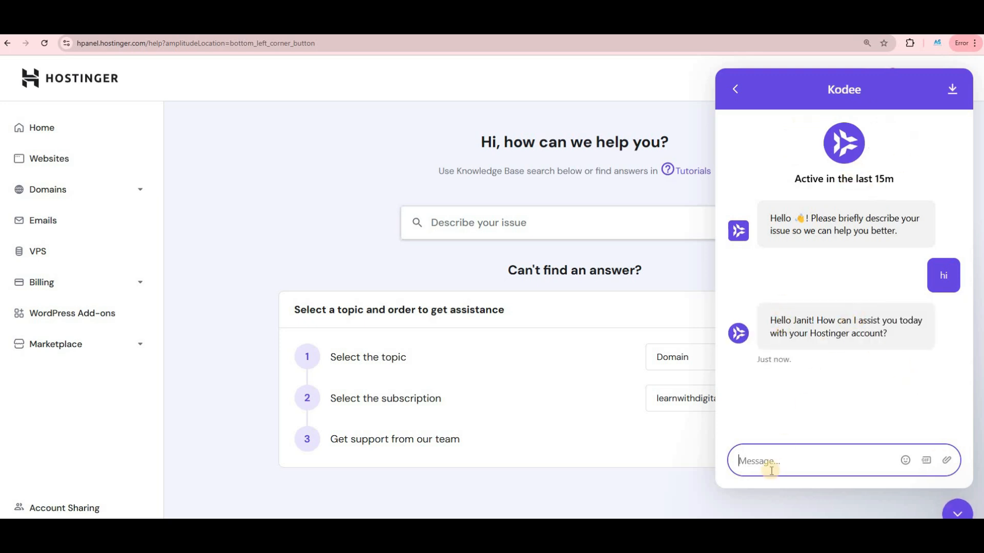
{"action": "type", "text": "w"}
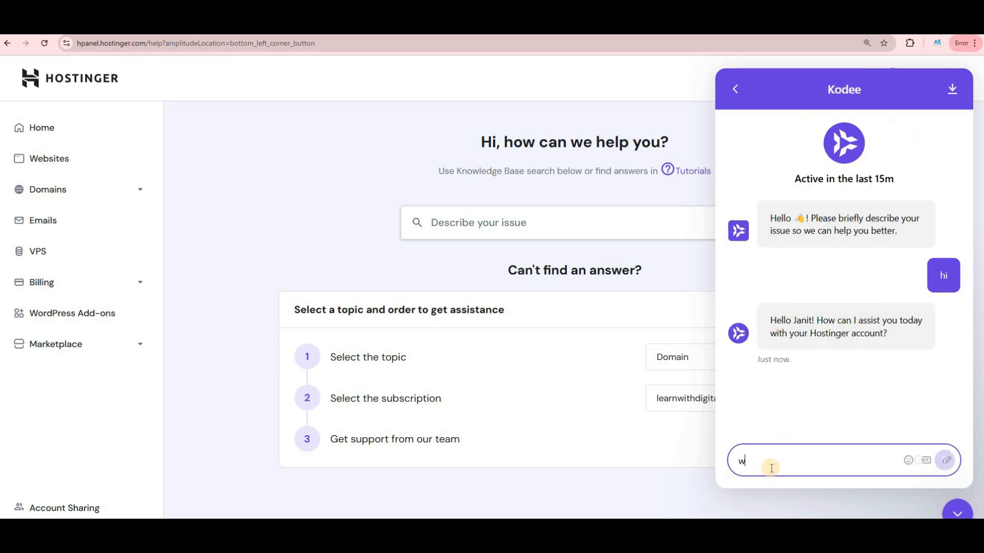
{"action": "key", "text": "BackSpace"}
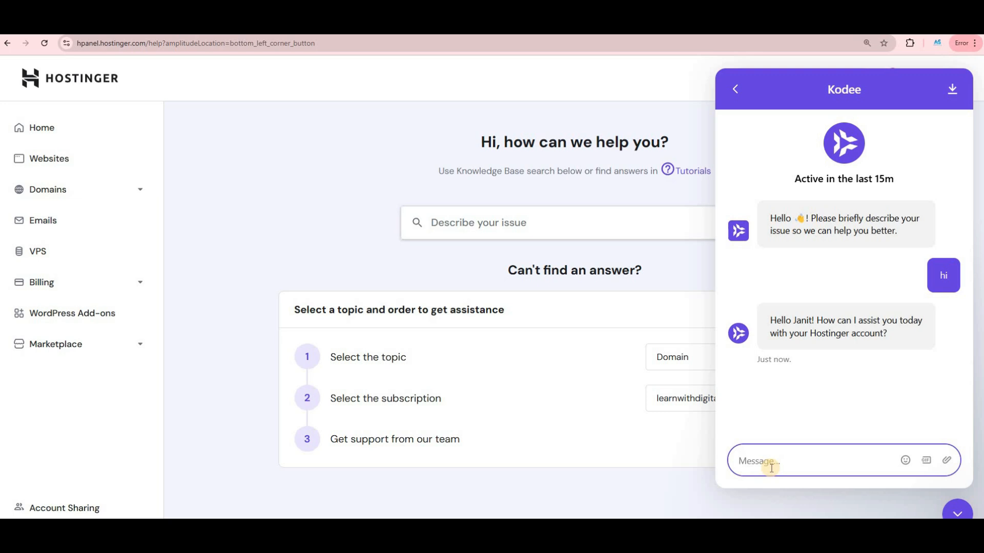
Go to the Emails page and start setting up a free email plan
{"action": "left_click", "coordinate": [51, 189]}
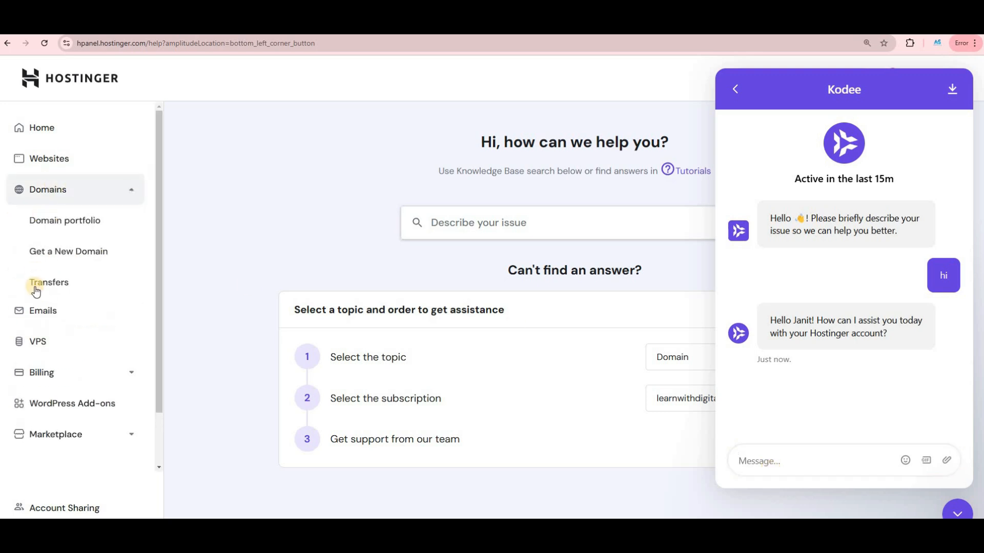
{"action": "left_click", "coordinate": [21, 312]}
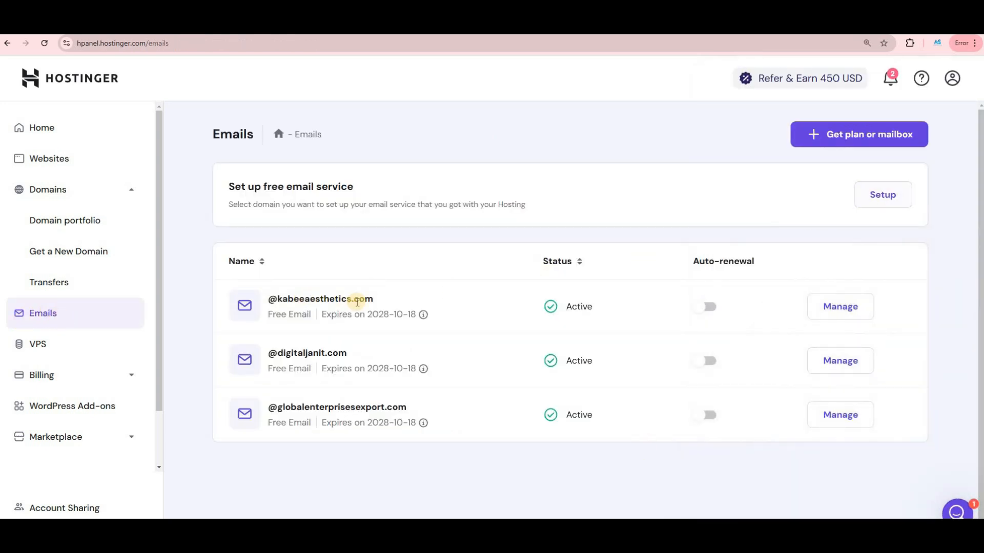
{"action": "left_click", "coordinate": [862, 199]}
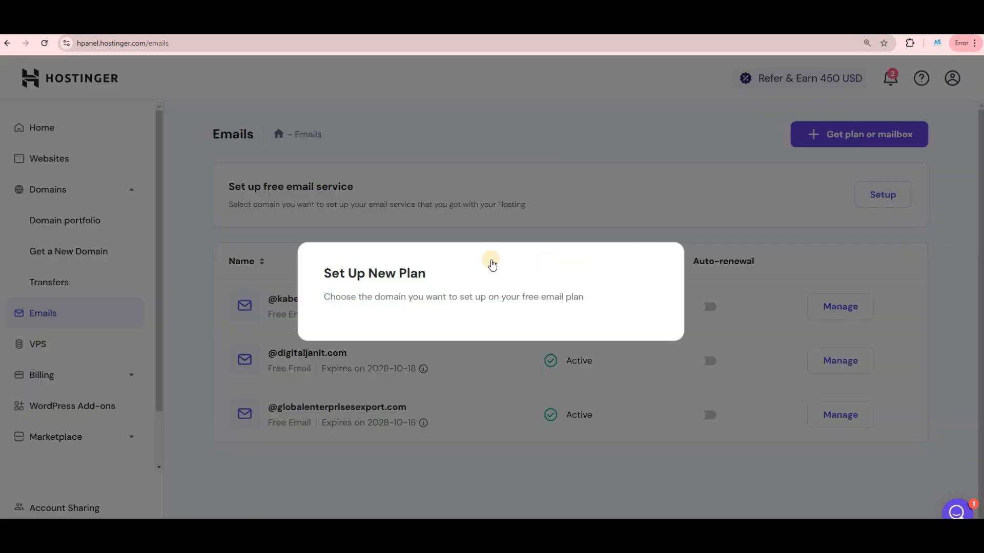
Confirm learnwithdigitaljanit.in for free email and choose the Hostinger Free plan
{"action": "left_click", "coordinate": [444, 273]}
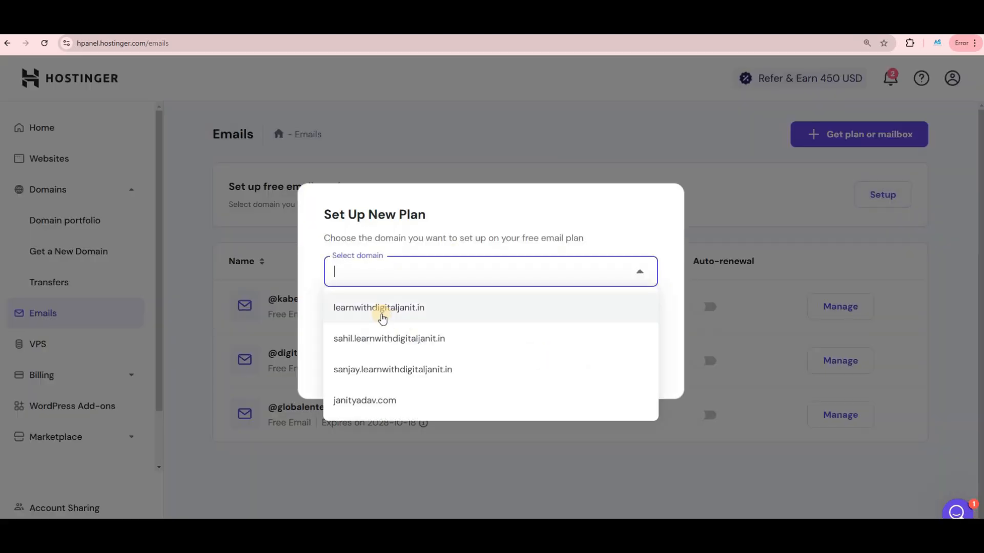
{"action": "left_click", "coordinate": [435, 312]}
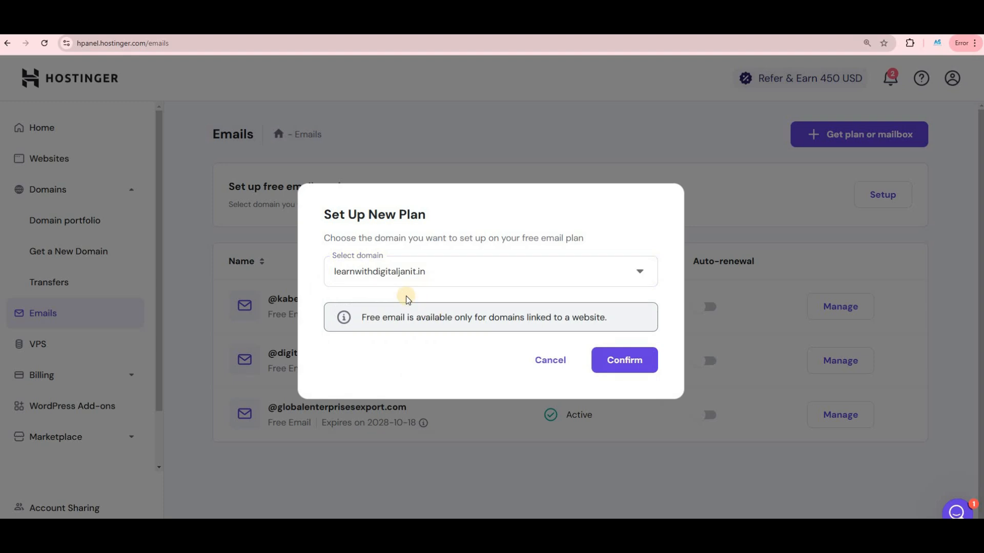
{"action": "left_click", "coordinate": [627, 360]}
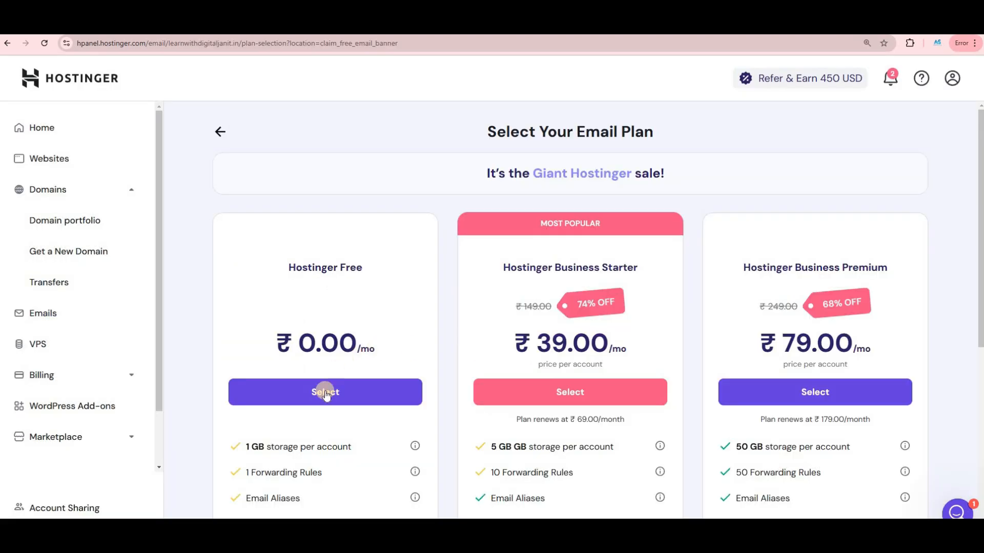
{"action": "left_click", "coordinate": [339, 392]}
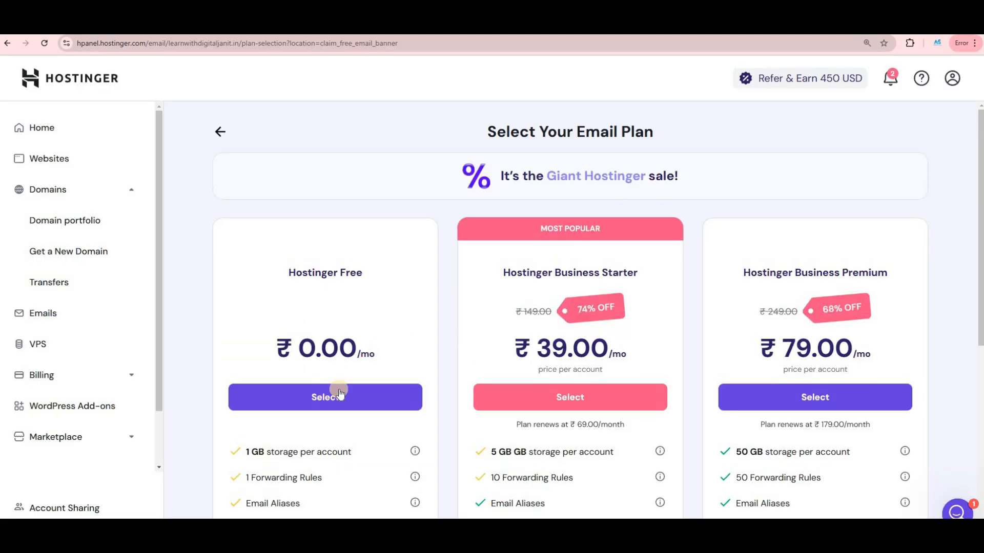
{"action": "left_click", "coordinate": [312, 388]}
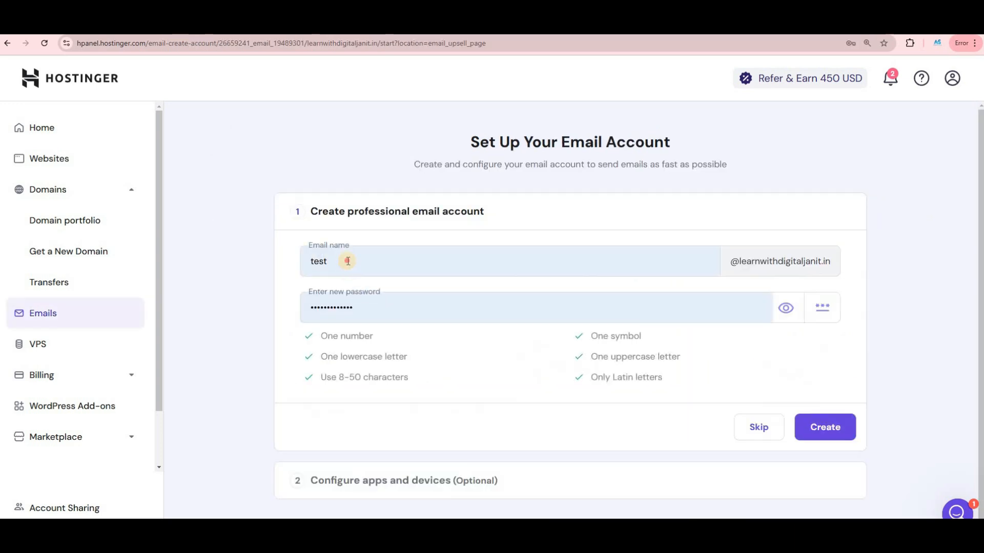
{"action": "left_click", "coordinate": [348, 262]}
{"action": "double_click", "coordinate": [348, 262]}
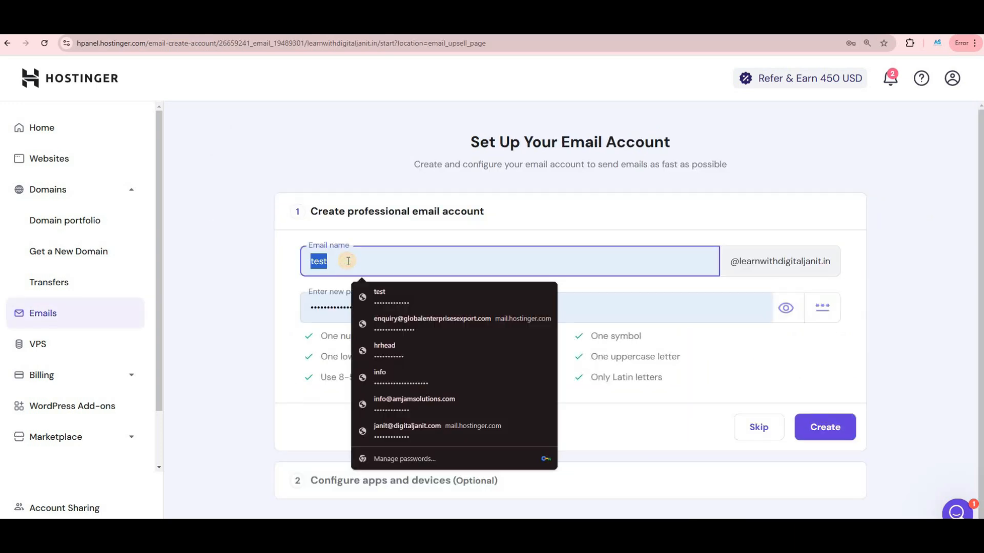
{"action": "key", "text": "BackSpace"}
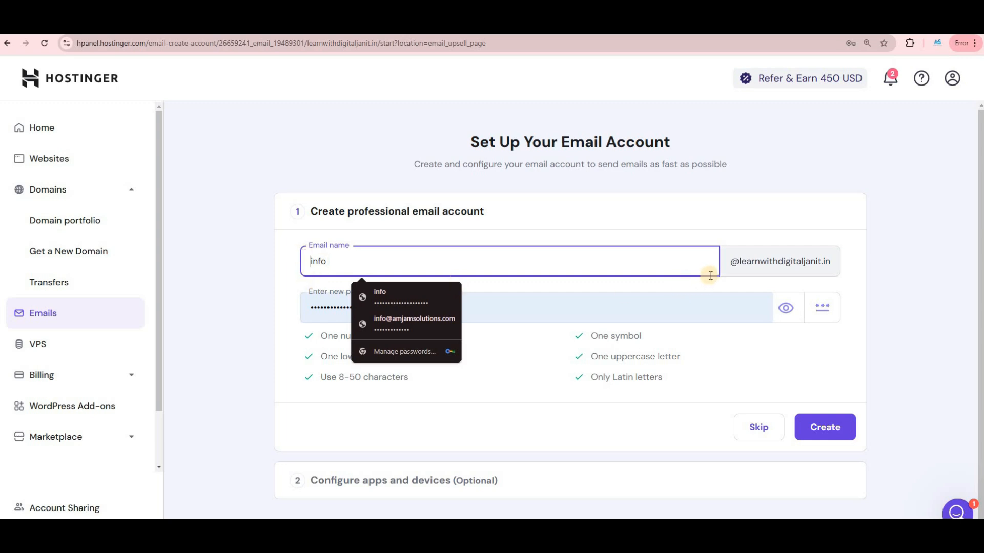
{"action": "left_click_drag", "start_coordinate": [731, 261], "coordinate": [836, 259]}
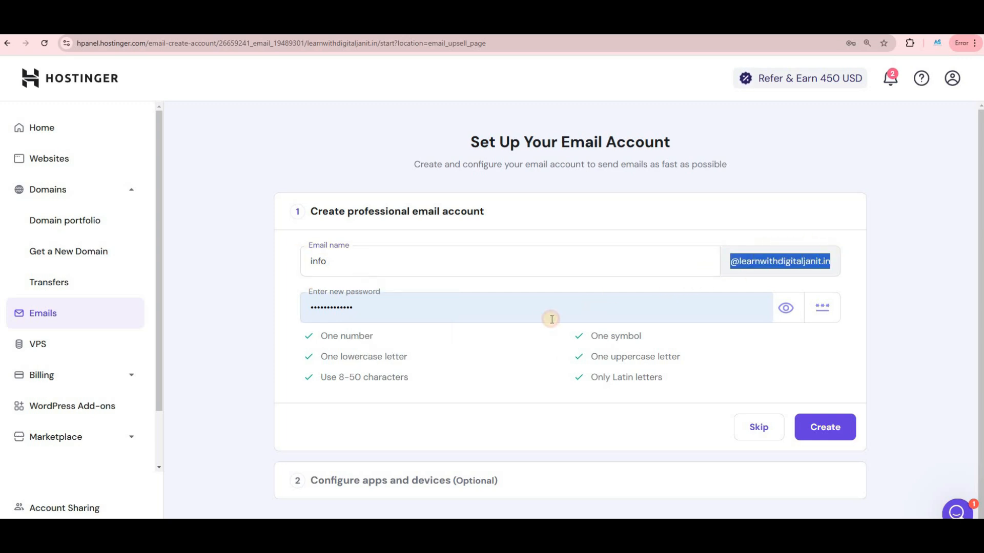
{"action": "double_click", "coordinate": [529, 310]}
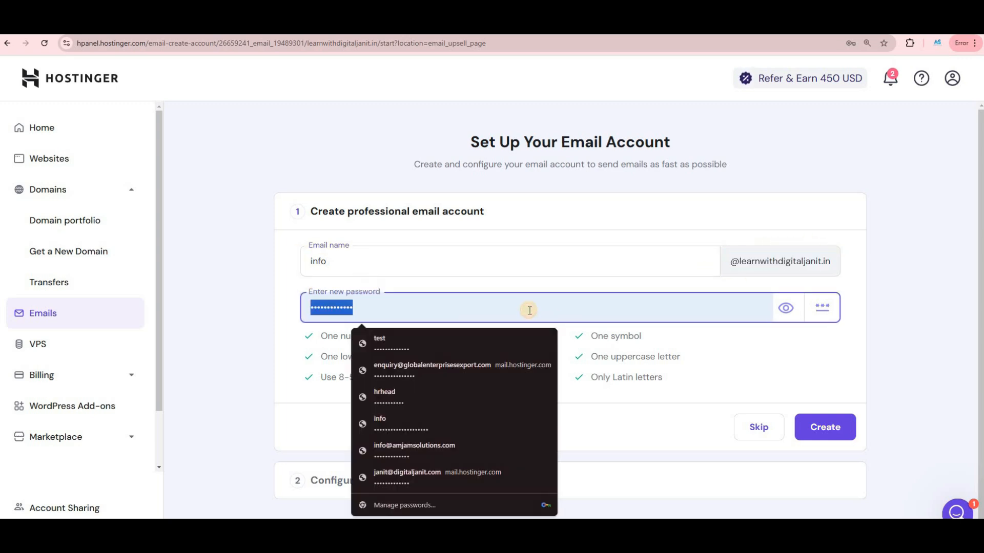
{"action": "key", "text": "BackSpace"}
{"action": "type", "text": "••••"}
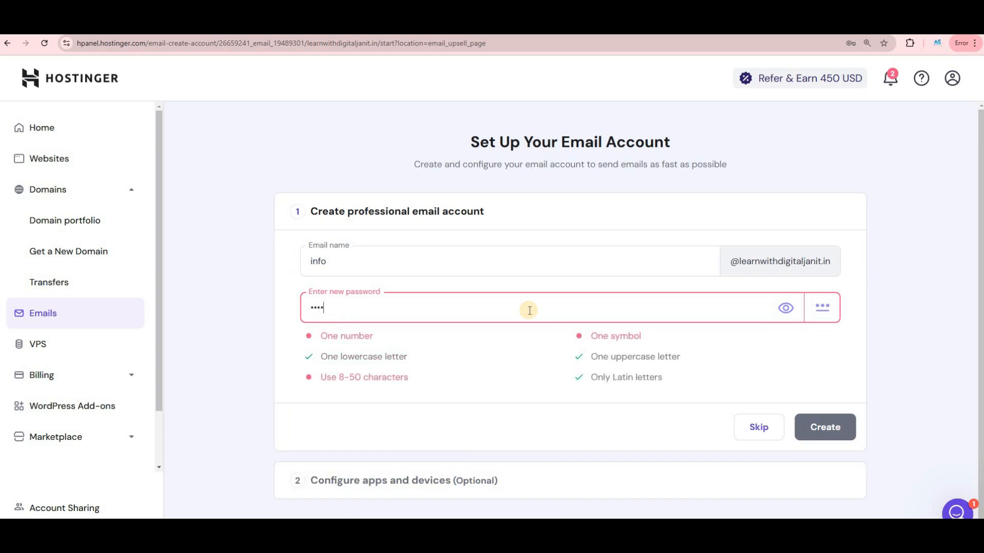
{"action": "type", "text": "••••"}
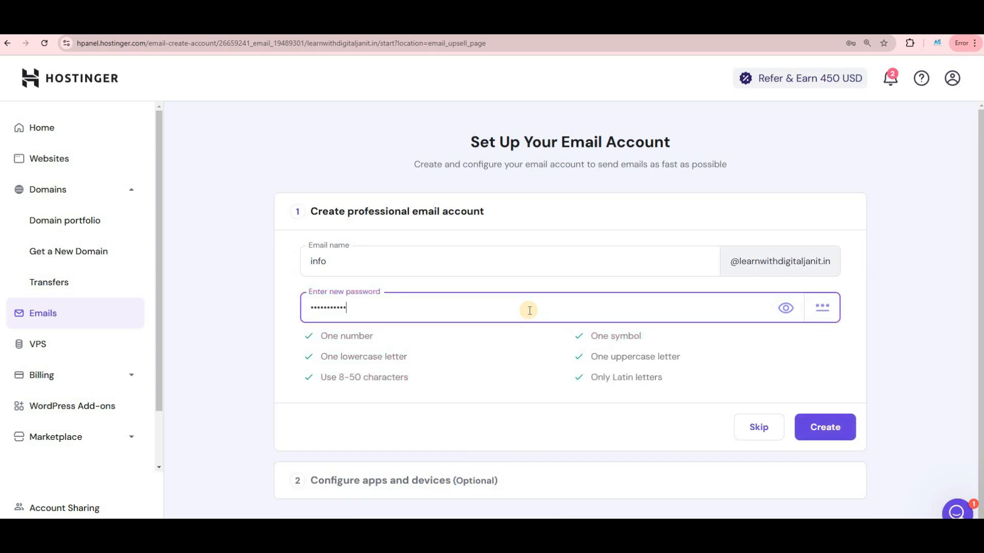
{"action": "type", "text": "••"}
{"action": "left_click", "coordinate": [841, 437]}
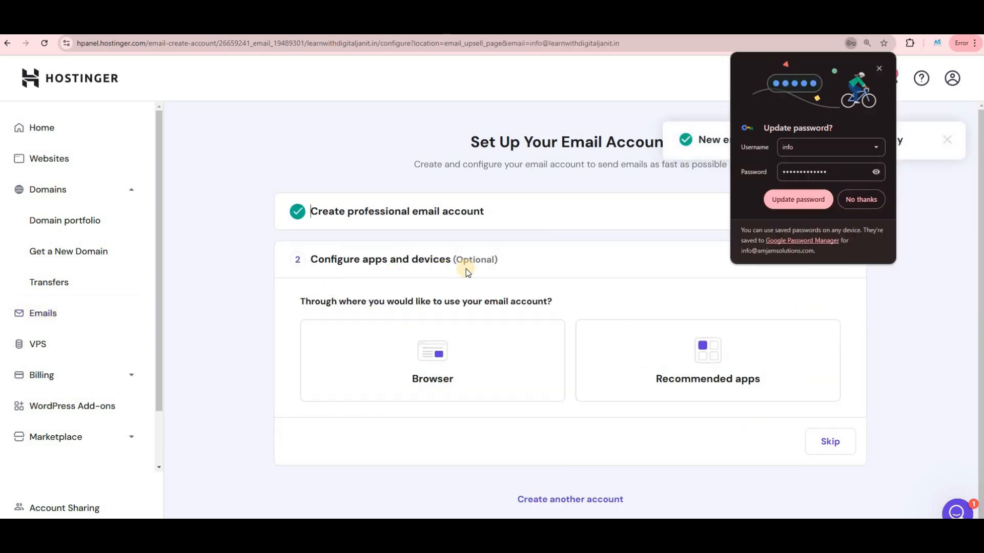
Save the new password in the browser, review the browser and app options, and skip app setup
{"action": "left_click", "coordinate": [795, 201]}
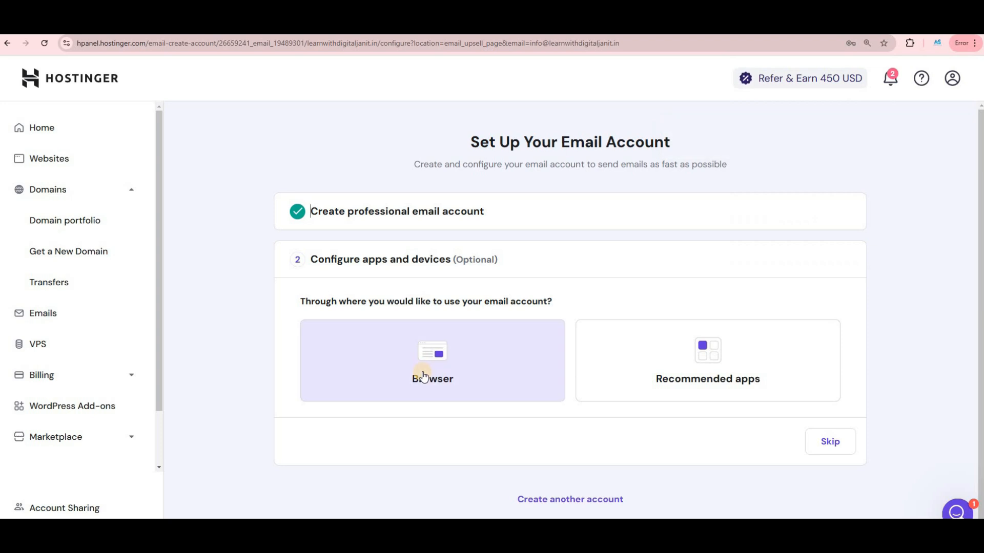
{"action": "left_click", "coordinate": [422, 376]}
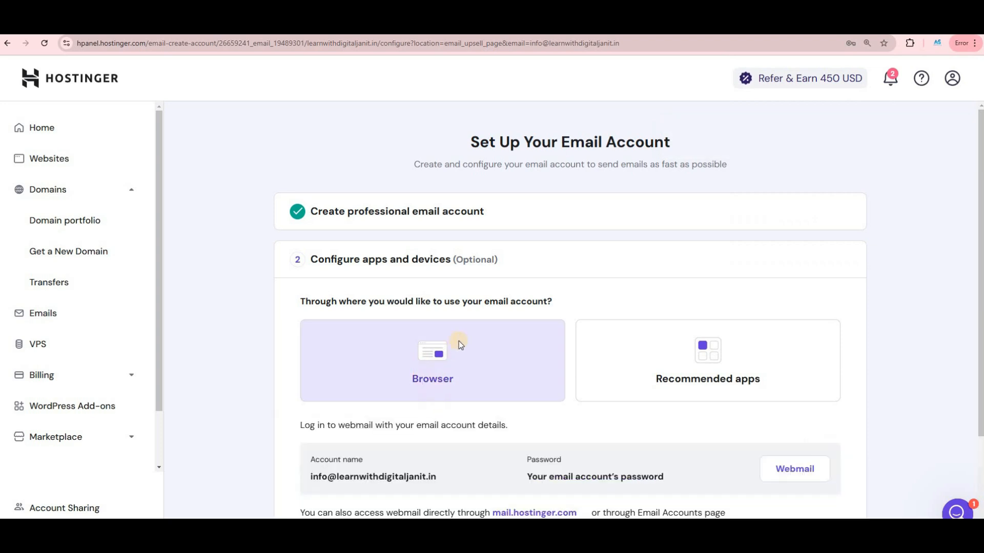
{"action": "scroll", "coordinate": [666, 264], "scroll_direction": "down", "scroll_amount": 2}
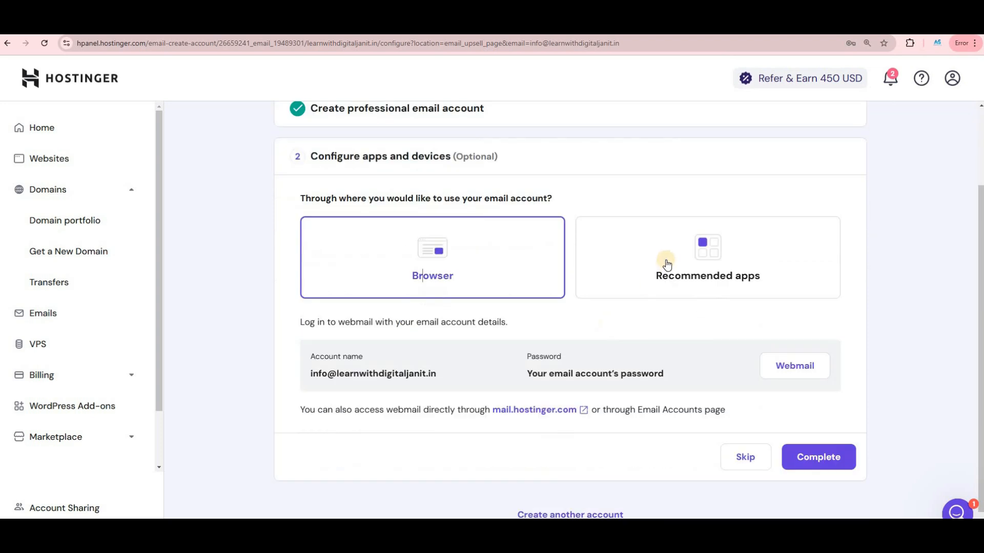
{"action": "left_click", "coordinate": [693, 272]}
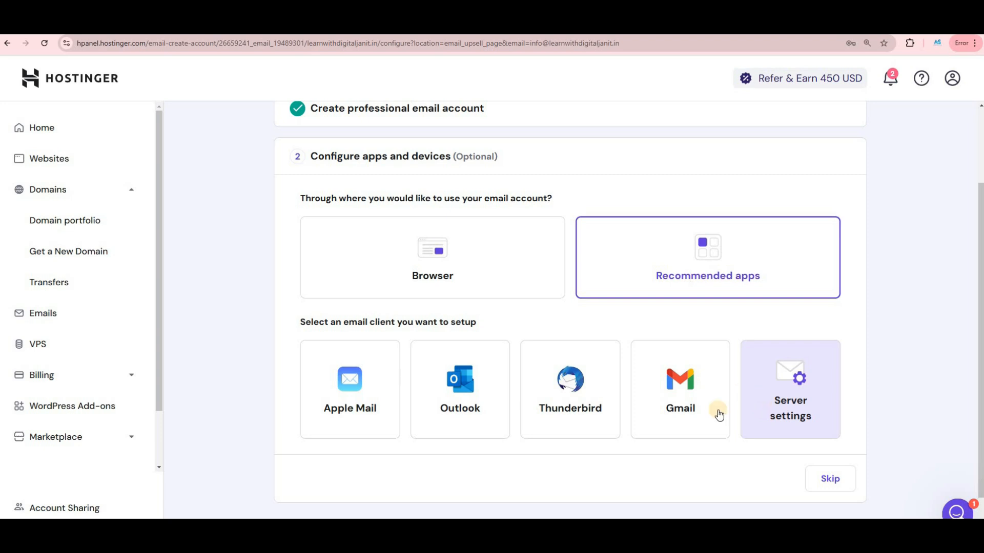
{"action": "left_click", "coordinate": [830, 477]}
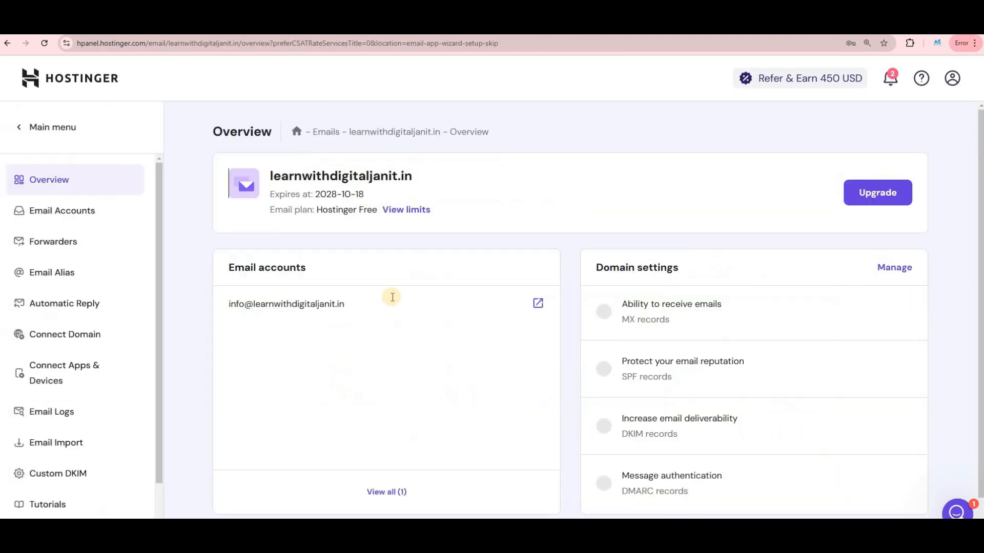
Open Email Accounts and check the info@ mailbox's address and 1.00 GB storage quota
{"action": "scroll", "coordinate": [284, 305], "scroll_direction": "down", "scroll_amount": 1}
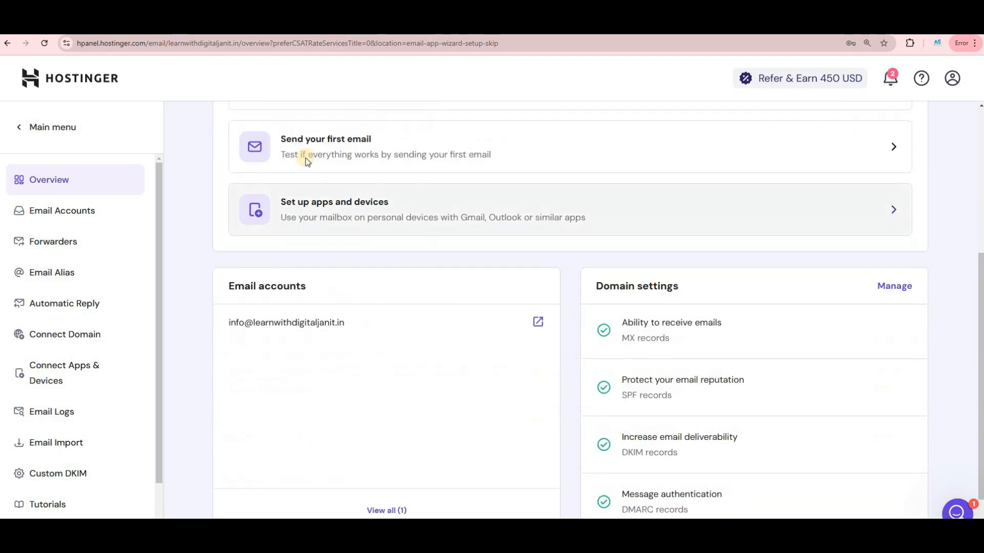
{"action": "scroll", "coordinate": [305, 158], "scroll_direction": "up", "scroll_amount": 5}
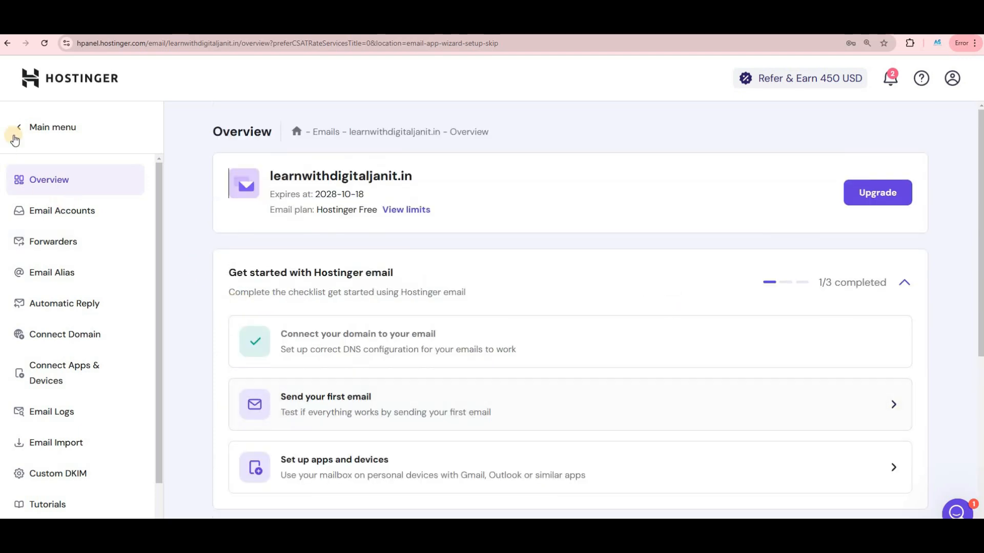
{"action": "left_click", "coordinate": [52, 216]}
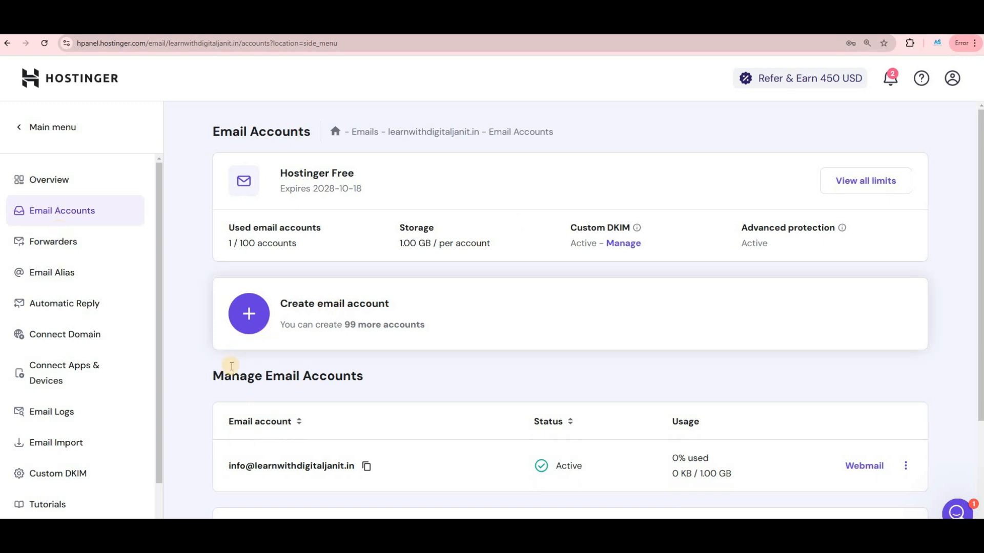
{"action": "scroll", "coordinate": [230, 367], "scroll_direction": "down", "scroll_amount": 2}
{"action": "left_click_drag", "start_coordinate": [229, 364], "coordinate": [358, 378]}
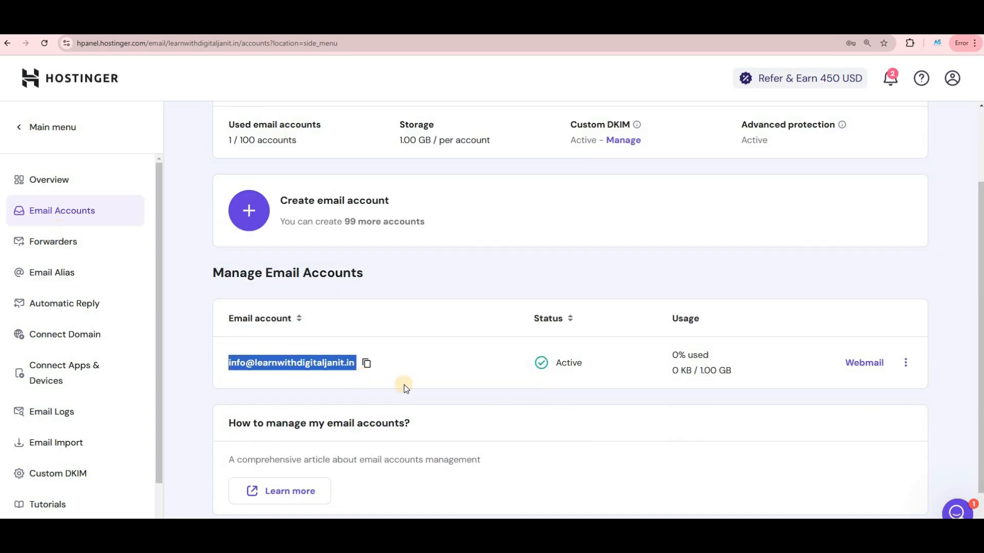
{"action": "mouse_move", "coordinate": [722, 371]}
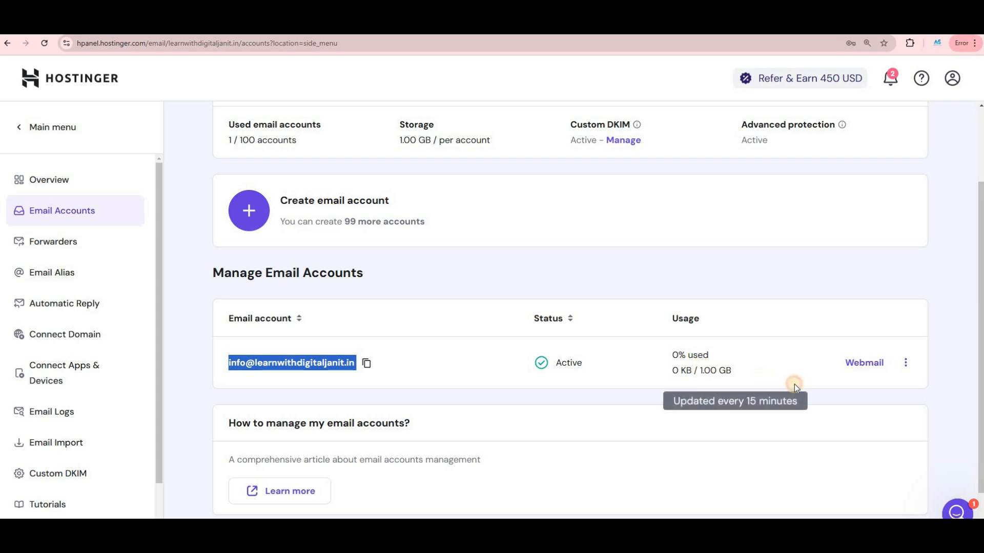
{"action": "left_click_drag", "start_coordinate": [700, 371], "coordinate": [789, 386]}
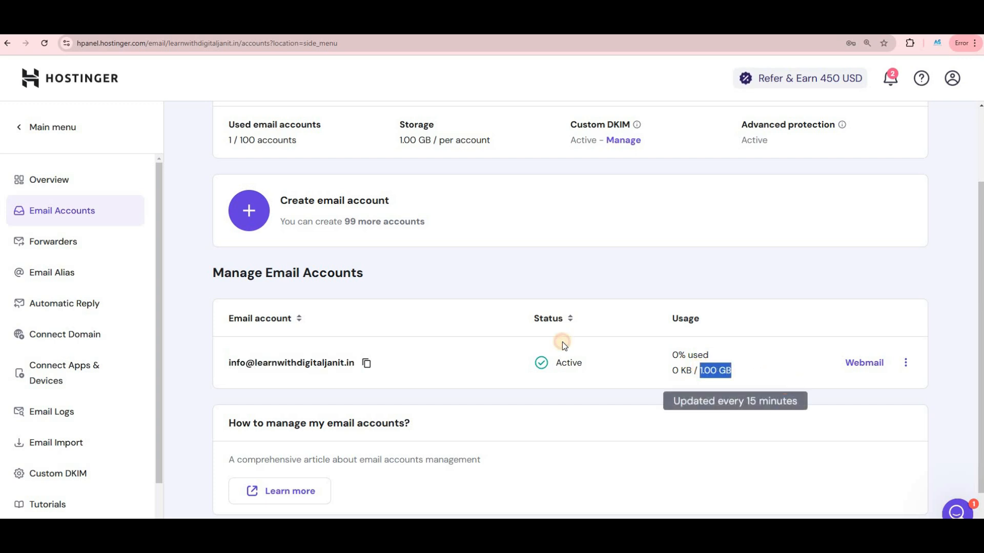
{"action": "left_click", "coordinate": [669, 374]}
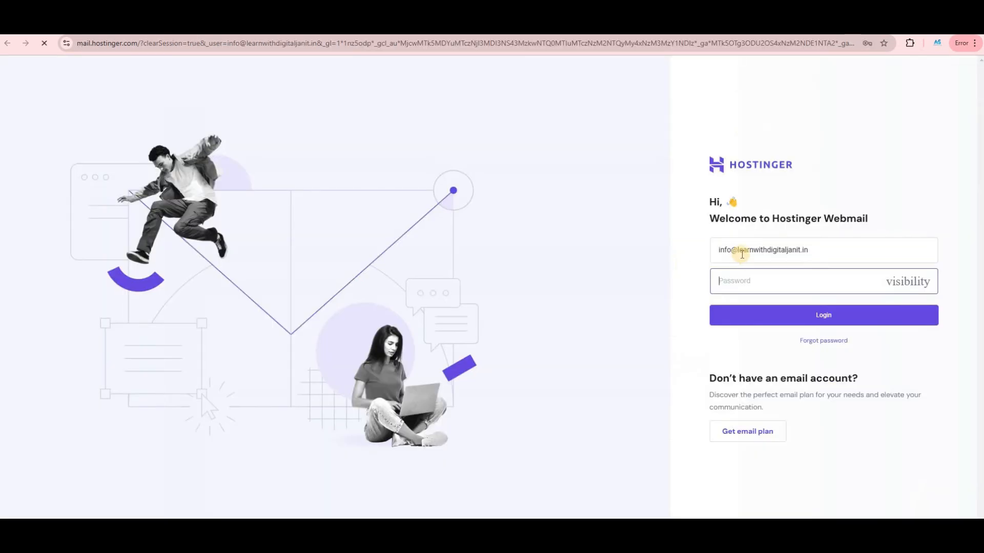
Zoom the login page to 110% and sign in as info@ with the saved password
{"action": "left_click_drag", "start_coordinate": [721, 249], "coordinate": [811, 250]}
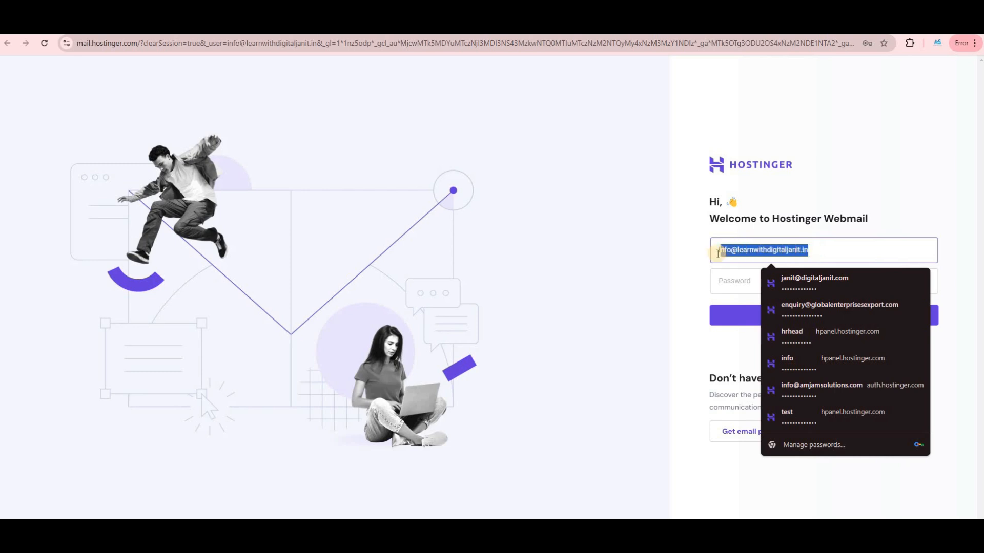
{"action": "left_click", "coordinate": [718, 250]}
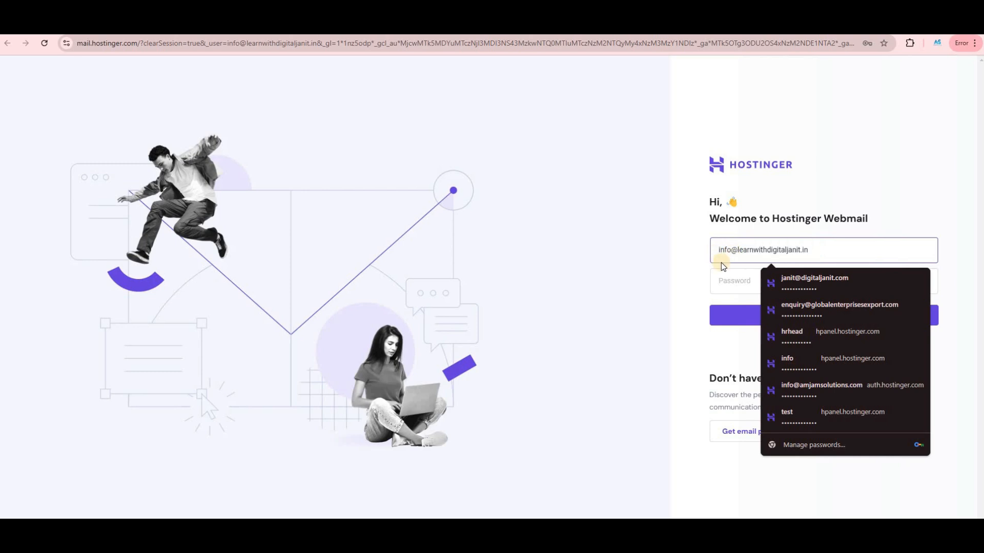
{"action": "key", "text": "ctrl+plus"}
{"action": "left_click_drag", "start_coordinate": [699, 246], "coordinate": [794, 249]}
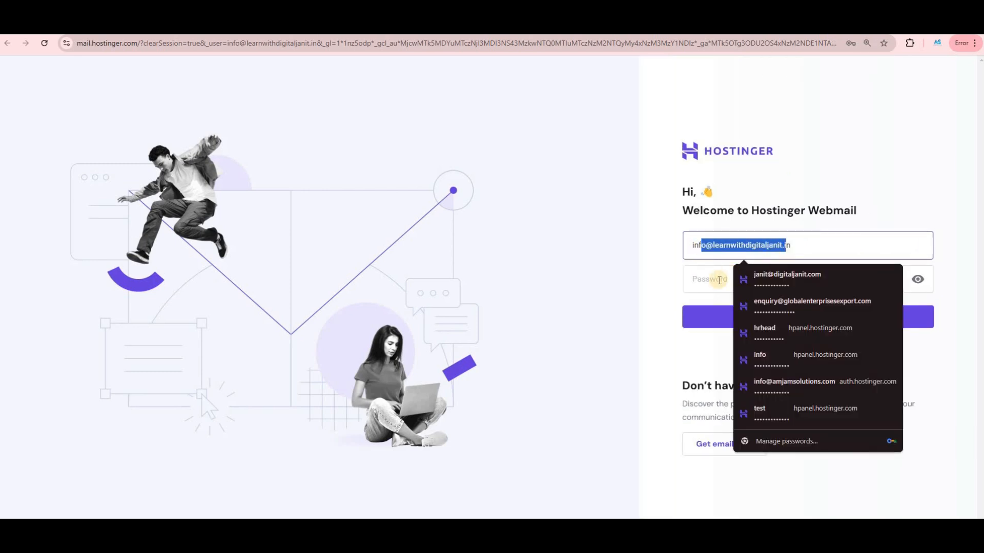
{"action": "left_click", "coordinate": [707, 286]}
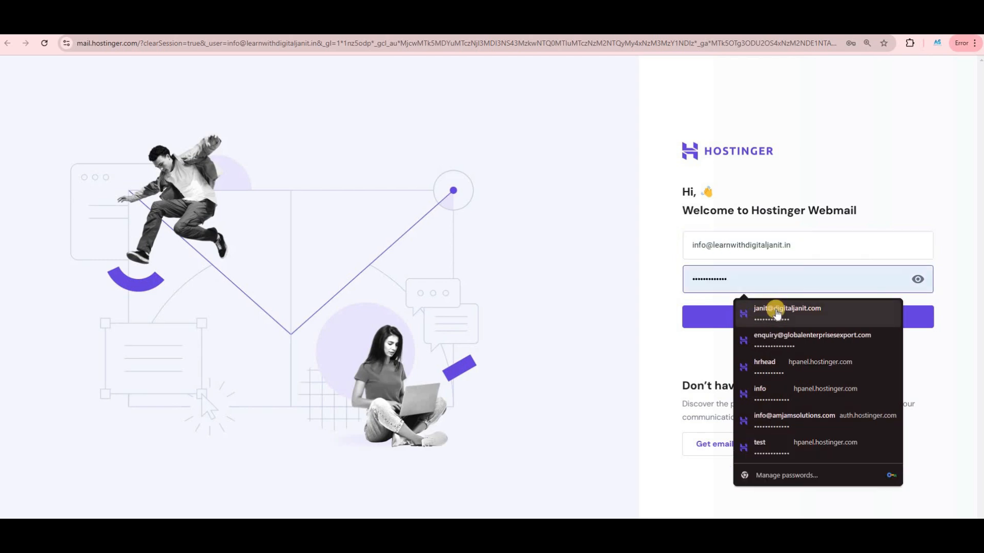
{"action": "left_click", "coordinate": [763, 309]}
{"action": "left_click", "coordinate": [762, 313]}
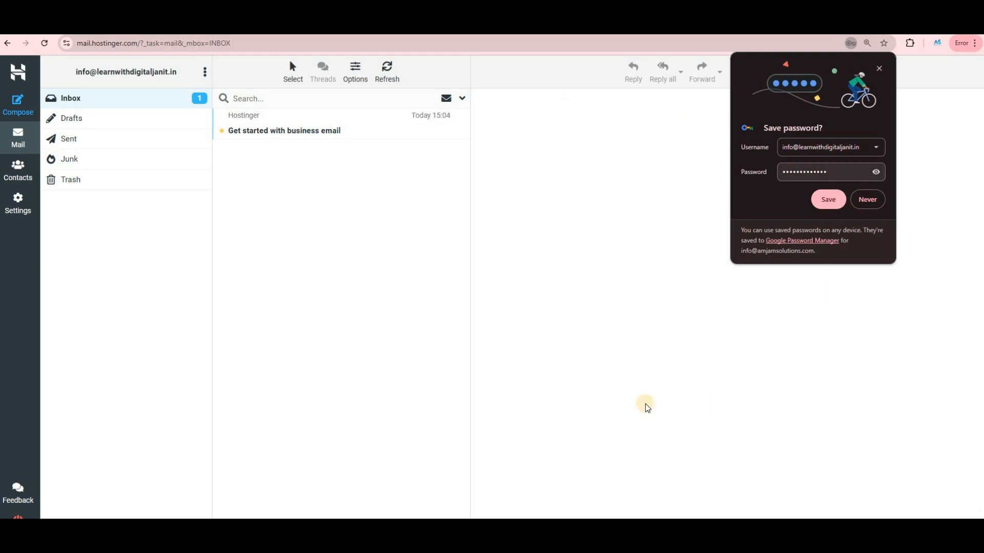
{"action": "left_click", "coordinate": [828, 201]}
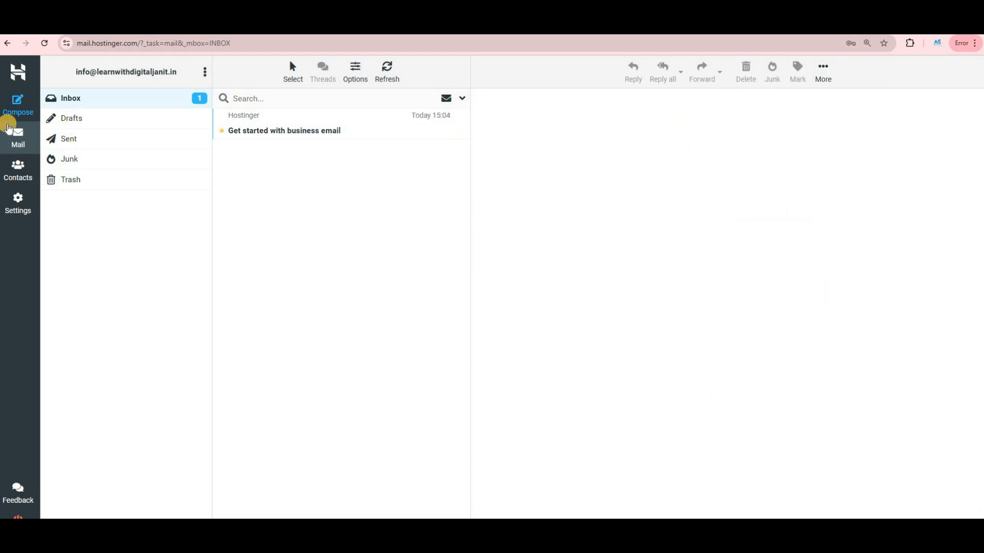
Start a new message and type 'dsd' in its body
{"action": "left_click", "coordinate": [6, 105]}
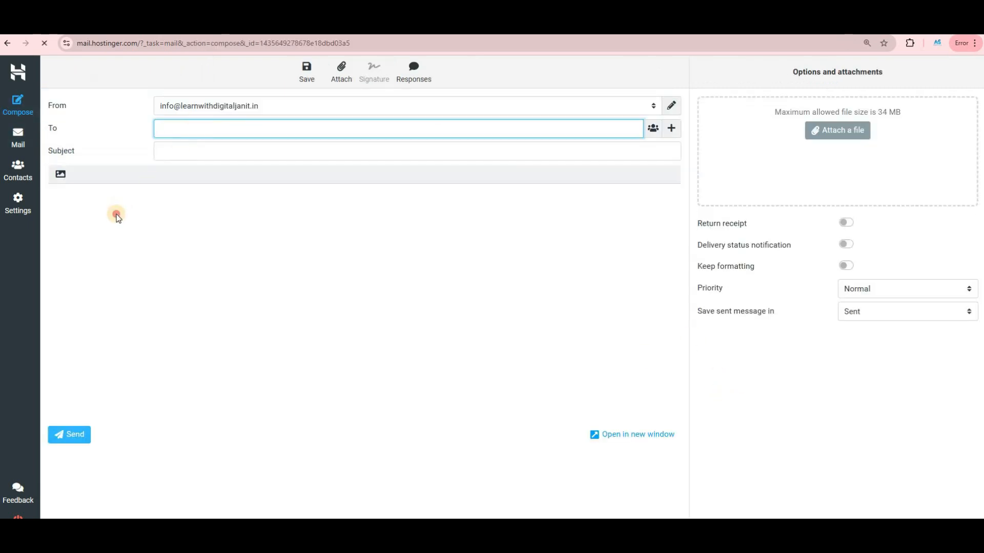
{"action": "type", "text": "dsd"}
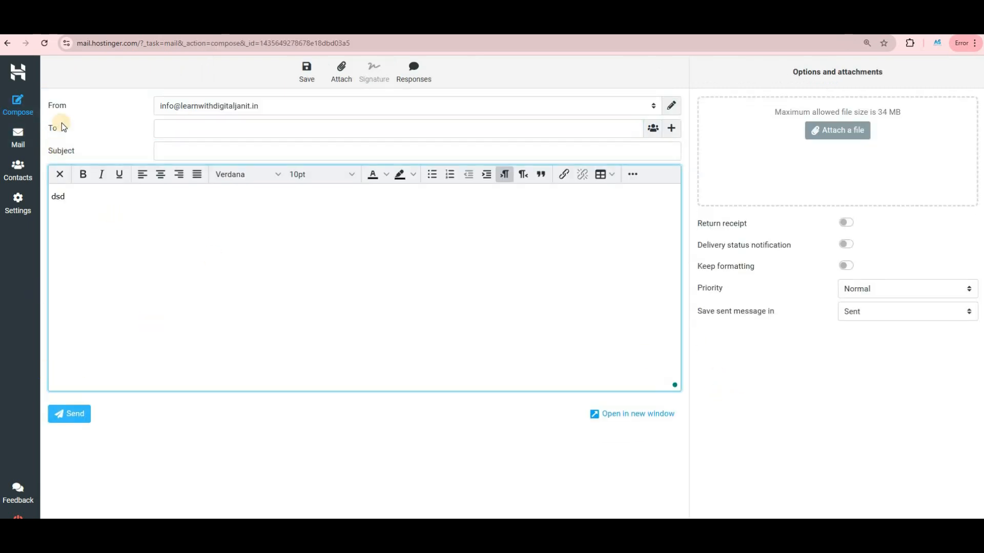
{"action": "left_click", "coordinate": [22, 87]}
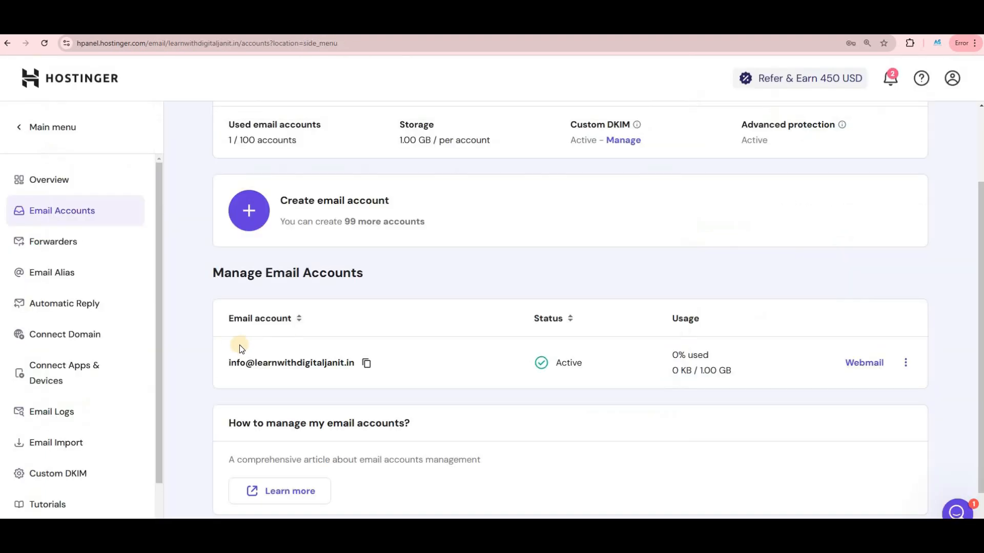
{"action": "scroll", "coordinate": [393, 378], "scroll_direction": "up", "scroll_amount": 1}
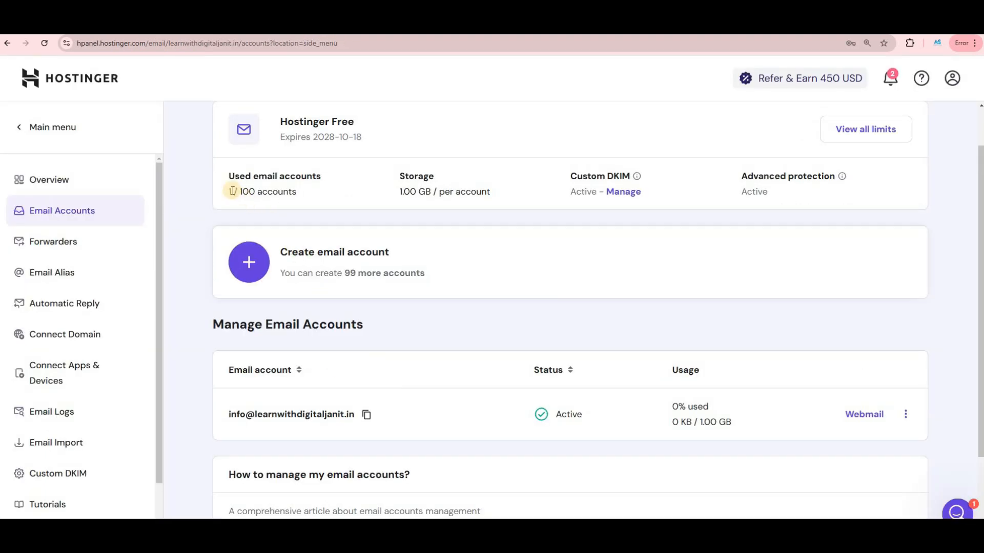
{"action": "left_click_drag", "start_coordinate": [286, 187], "coordinate": [232, 191]}
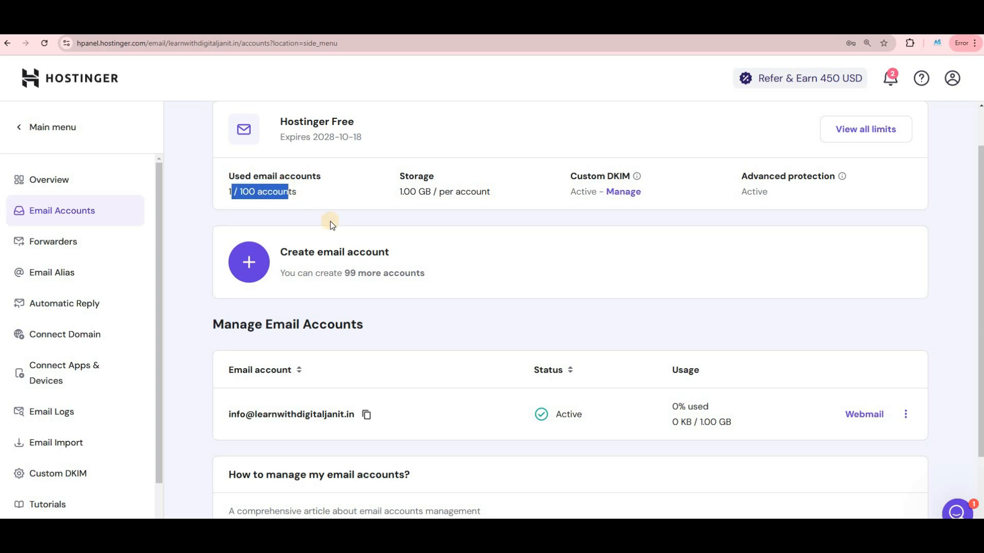
{"action": "left_click", "coordinate": [254, 255]}
{"action": "left_click", "coordinate": [372, 257]}
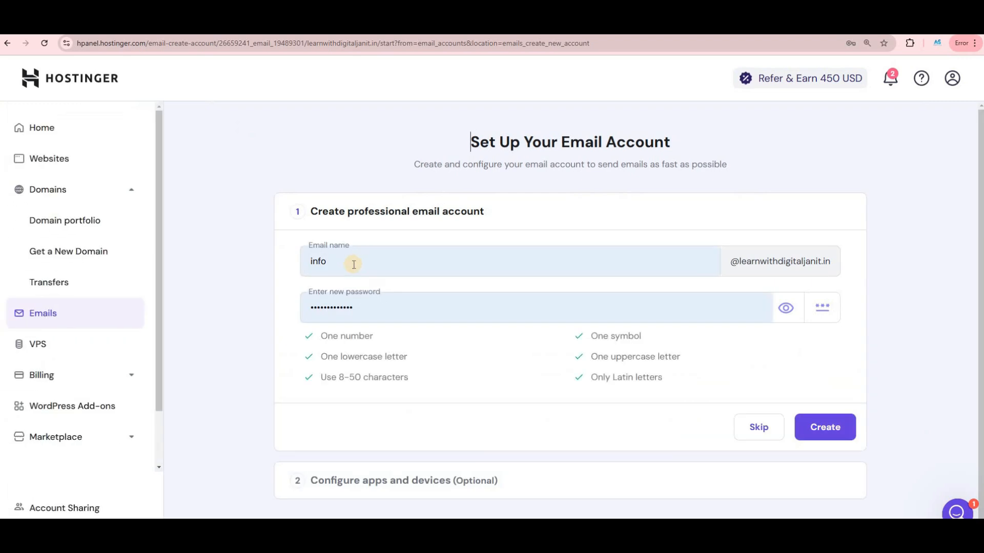
{"action": "left_click_drag", "start_coordinate": [353, 262], "coordinate": [299, 256]}
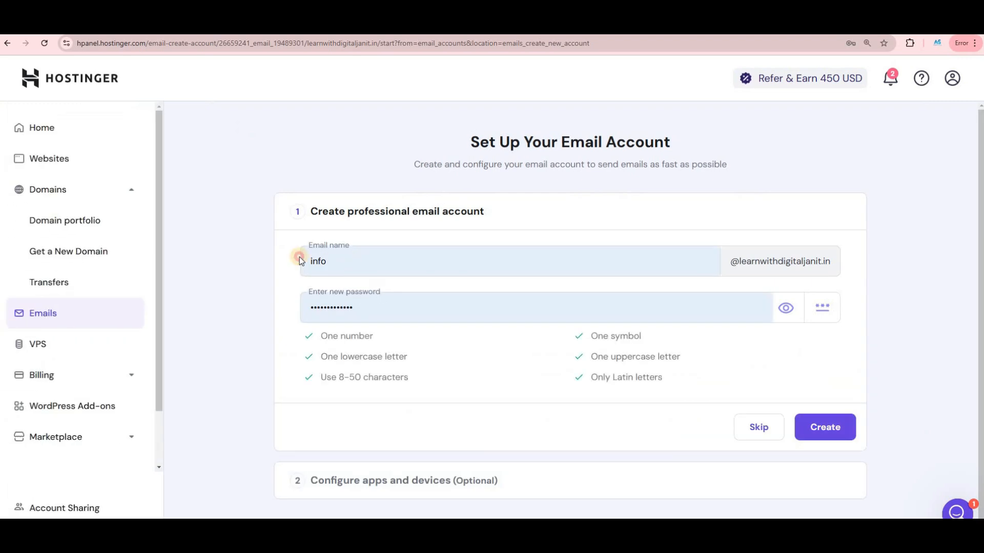
{"action": "key", "text": "ctrl+a"}
{"action": "key", "text": "BackSpace"}
{"action": "type", "text": "a"}
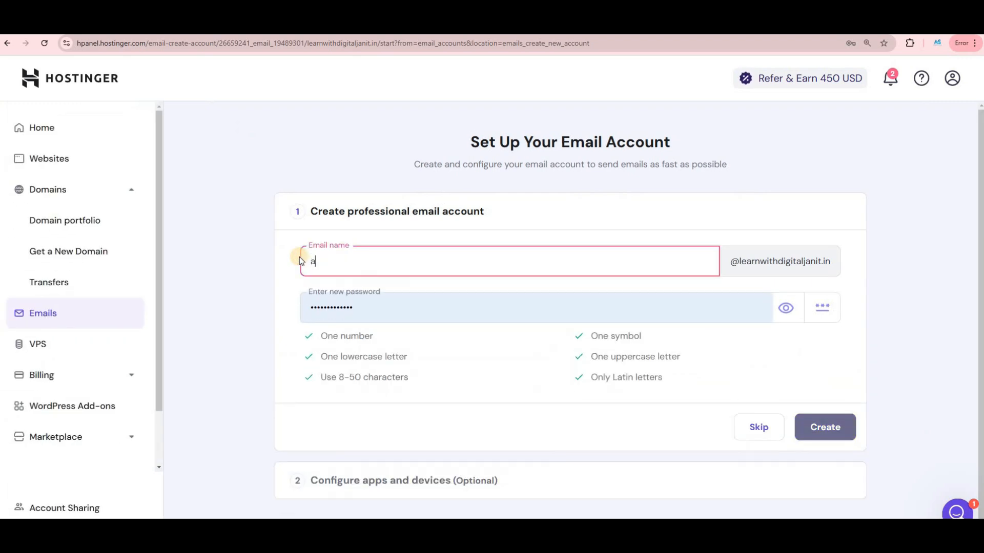
{"action": "type", "text": "dmin"}
{"action": "left_click", "coordinate": [325, 312]}
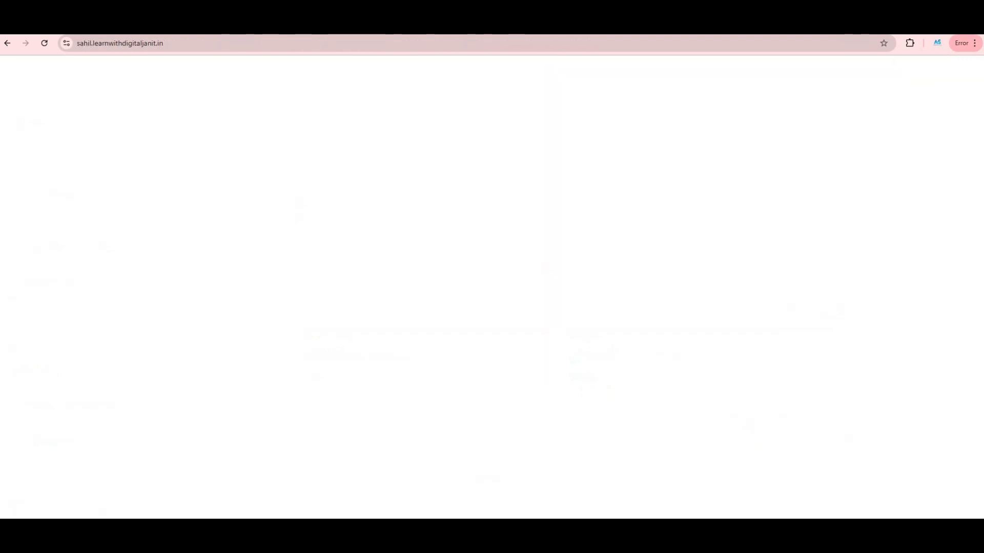
{"action": "right_click", "coordinate": [203, 31]}
{"action": "left_click", "coordinate": [224, 39]}
{"action": "type", "text": "sahil.learnwithdigitaljanit.in"}
{"action": "key", "text": "Return"}
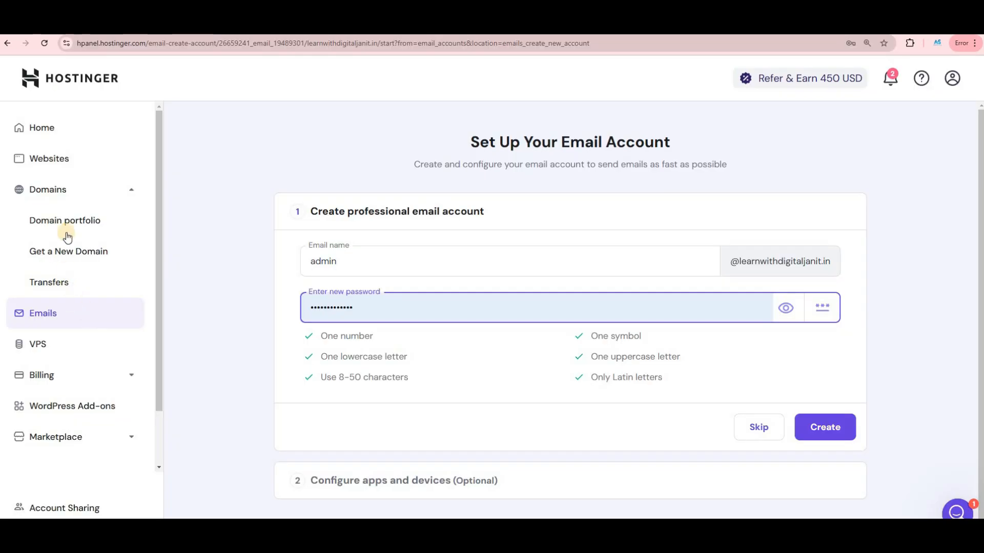
{"action": "left_click", "coordinate": [77, 322]}
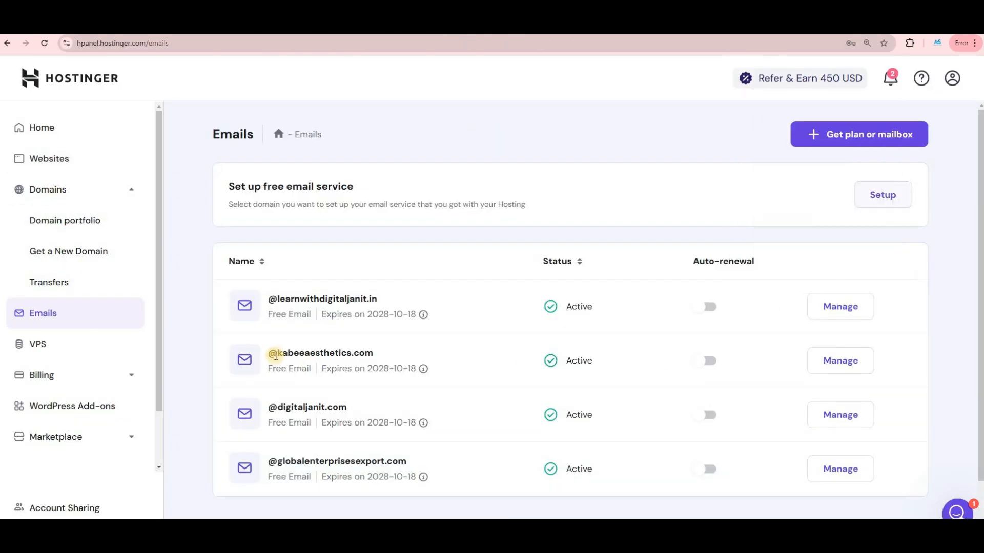
{"action": "scroll", "coordinate": [673, 261], "scroll_direction": "down", "scroll_amount": 2}
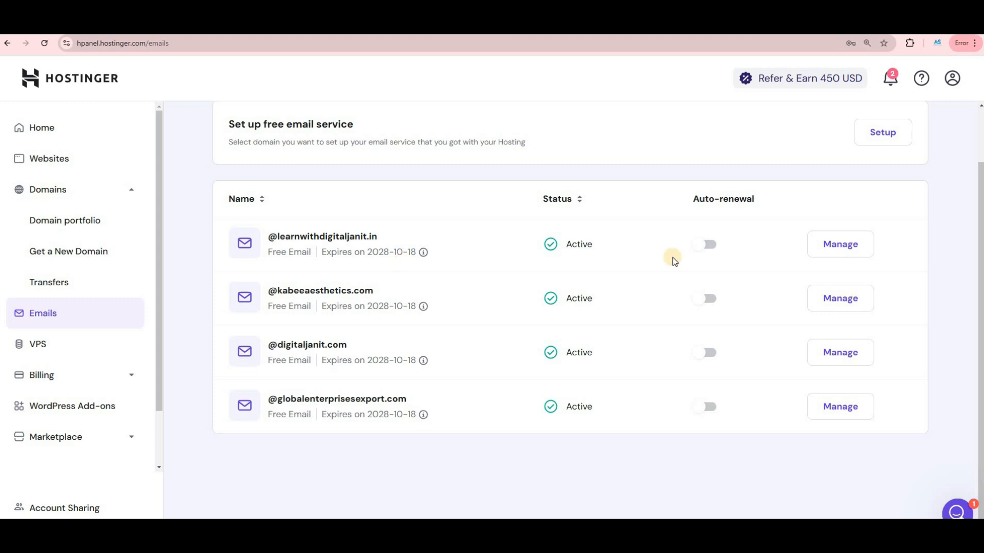
{"action": "left_click", "coordinate": [840, 250]}
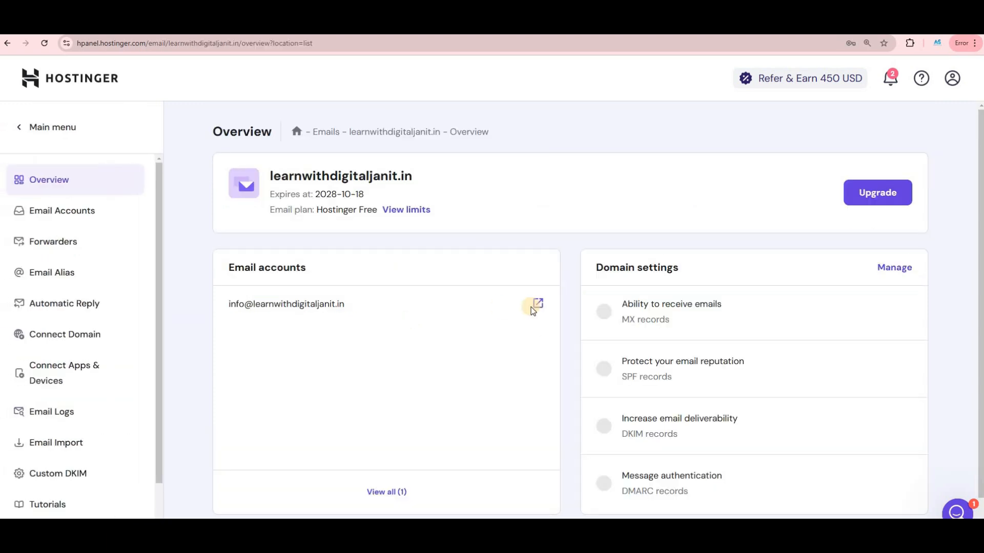
{"action": "left_click", "coordinate": [84, 213]}
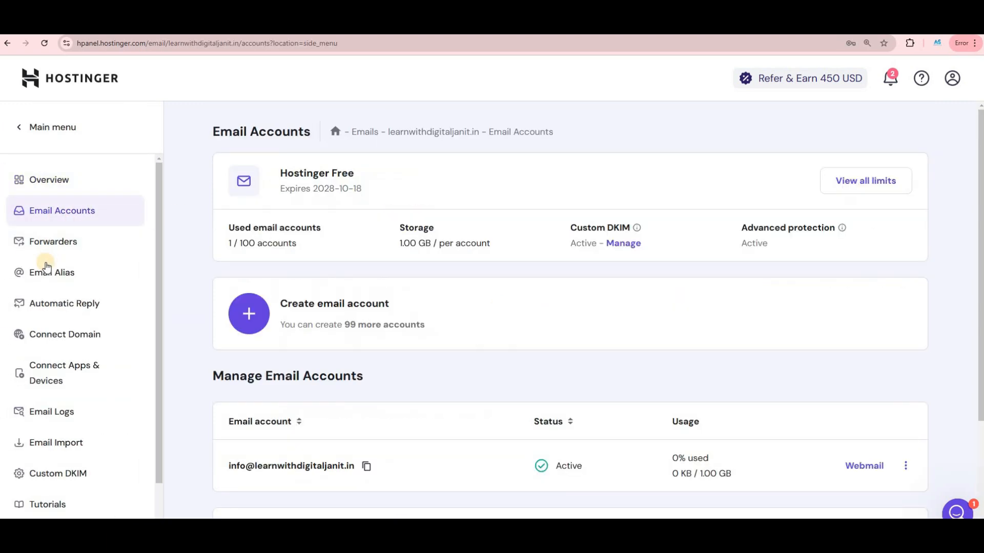
{"action": "key", "text": "ctrl+t"}
Strip the tracking parameters from the Hostinger address and load the hostinger.in homepage
{"action": "left_click", "coordinate": [235, 40]}
{"action": "type", "text": "we"}
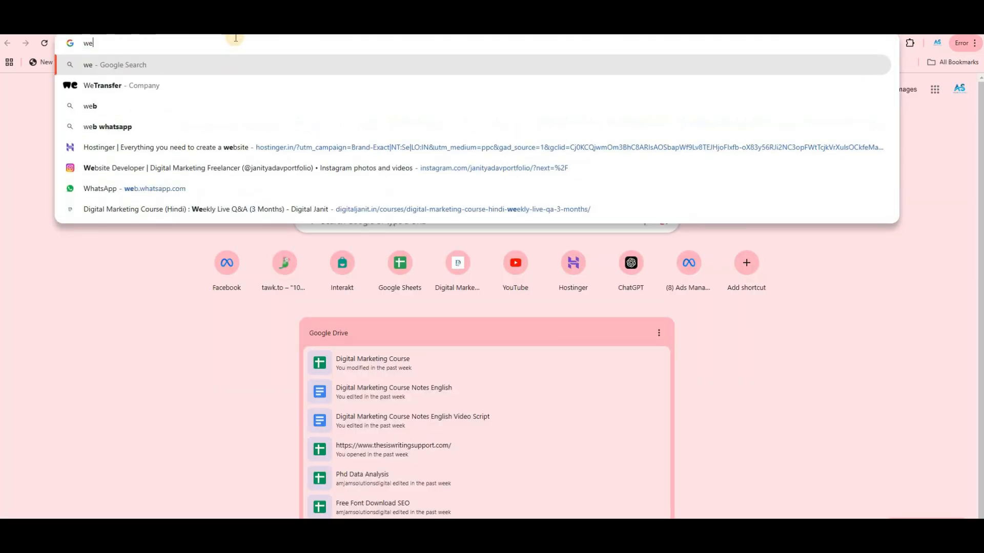
{"action": "key", "text": "BackSpace"}
{"action": "key", "text": "BackSpace"}
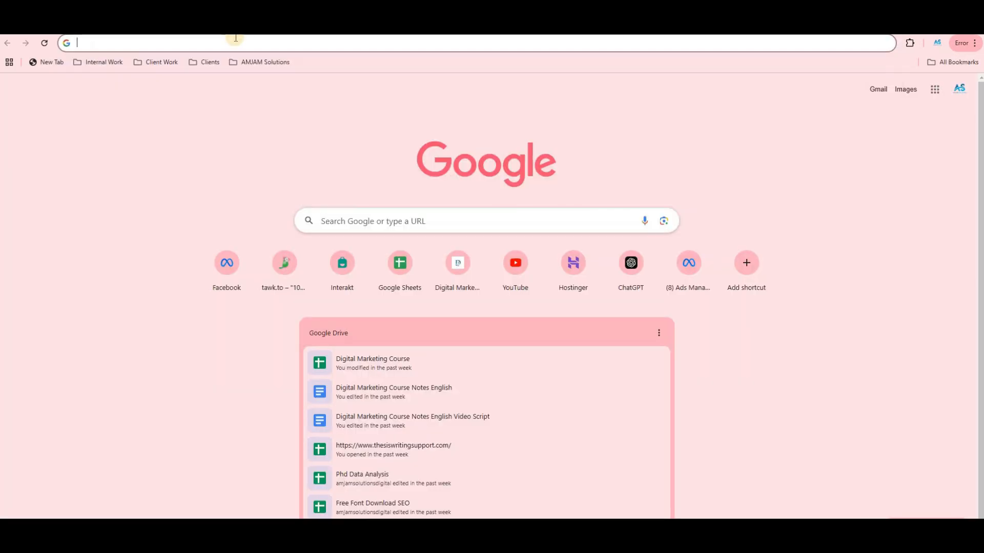
{"action": "type", "text": "hos"}
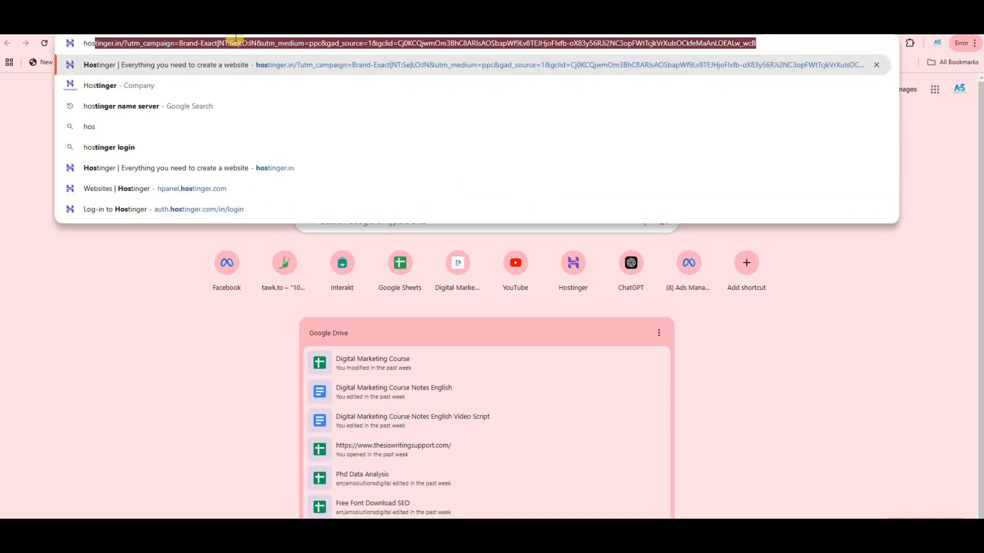
{"action": "key", "text": "End"}
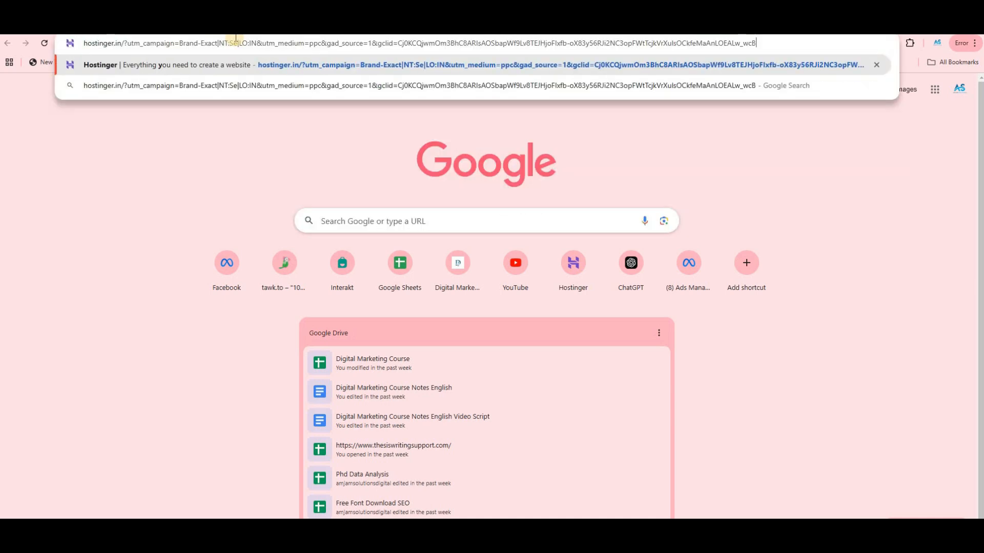
{"action": "key", "text": "BackSpace"}
{"action": "key", "text": "BackSpace"}
{"action": "key", "text": "BackSpace"}
{"action": "key", "text": "BackSpace"}
{"action": "key", "text": "BackSpace"}
{"action": "key", "text": "BackSpace"}
{"action": "key", "text": "BackSpace"}
{"action": "key", "text": "BackSpace"}
{"action": "key", "text": "BackSpace"}
{"action": "key", "text": "BackSpace"}
{"action": "key", "text": "BackSpace"}
{"action": "key", "text": "BackSpace"}
{"action": "key", "text": "BackSpace"}
{"action": "key", "text": "BackSpace"}
{"action": "key", "text": "BackSpace"}
{"action": "key", "text": "BackSpace"}
{"action": "key", "text": "BackSpace"}
{"action": "key", "text": "BackSpace"}
{"action": "key", "text": "BackSpace"}
{"action": "key", "text": "BackSpace"}
{"action": "key", "text": "BackSpace"}
{"action": "key", "text": "BackSpace"}
{"action": "key", "text": "BackSpace"}
{"action": "key", "text": "BackSpace"}
{"action": "key", "text": "BackSpace"}
{"action": "key", "text": "BackSpace"}
{"action": "key", "text": "BackSpace"}
{"action": "key", "text": "BackSpace"}
{"action": "key", "text": "BackSpace"}
{"action": "key", "text": "BackSpace"}
{"action": "key", "text": "BackSpace"}
{"action": "key", "text": "BackSpace"}
{"action": "key", "text": "BackSpace"}
{"action": "key", "text": "BackSpace"}
{"action": "key", "text": "BackSpace"}
{"action": "key", "text": "BackSpace"}
{"action": "key", "text": "BackSpace"}
{"action": "key", "text": "BackSpace"}
{"action": "key", "text": "BackSpace"}
{"action": "key", "text": "BackSpace"}
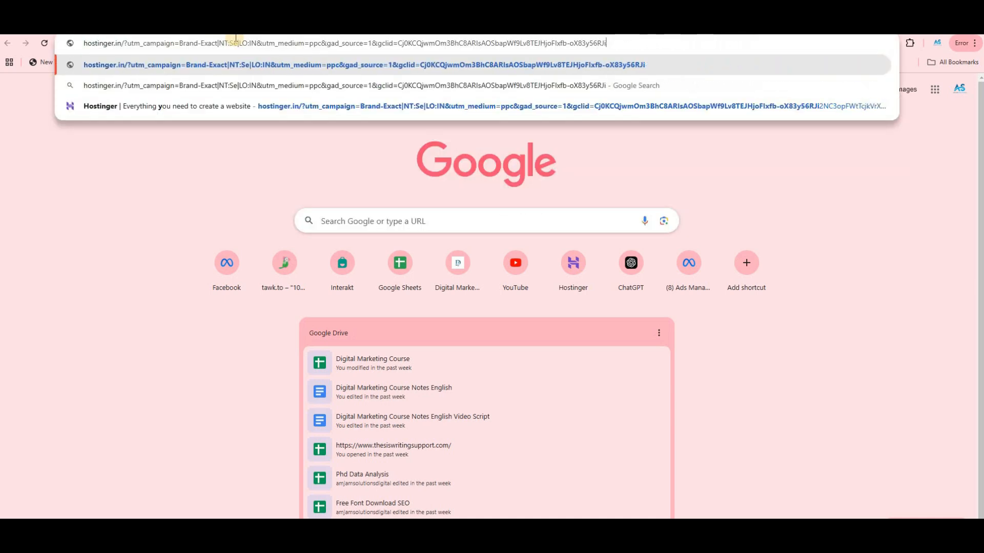
{"action": "key", "text": "BackSpace"}
{"action": "key", "text": "BackSpace"}
{"action": "key", "text": "BackSpace"}
{"action": "key", "text": "BackSpace"}
{"action": "key", "text": "BackSpace"}
{"action": "key", "text": "BackSpace"}
{"action": "key", "text": "BackSpace"}
{"action": "key", "text": "BackSpace"}
{"action": "key", "text": "BackSpace"}
{"action": "key", "text": "BackSpace"}
{"action": "key", "text": "BackSpace"}
{"action": "key", "text": "BackSpace"}
{"action": "key", "text": "BackSpace"}
{"action": "key", "text": "BackSpace"}
{"action": "key", "text": "BackSpace"}
{"action": "key", "text": "BackSpace"}
{"action": "key", "text": "BackSpace"}
{"action": "key", "text": "BackSpace"}
{"action": "key", "text": "BackSpace"}
{"action": "key", "text": "BackSpace"}
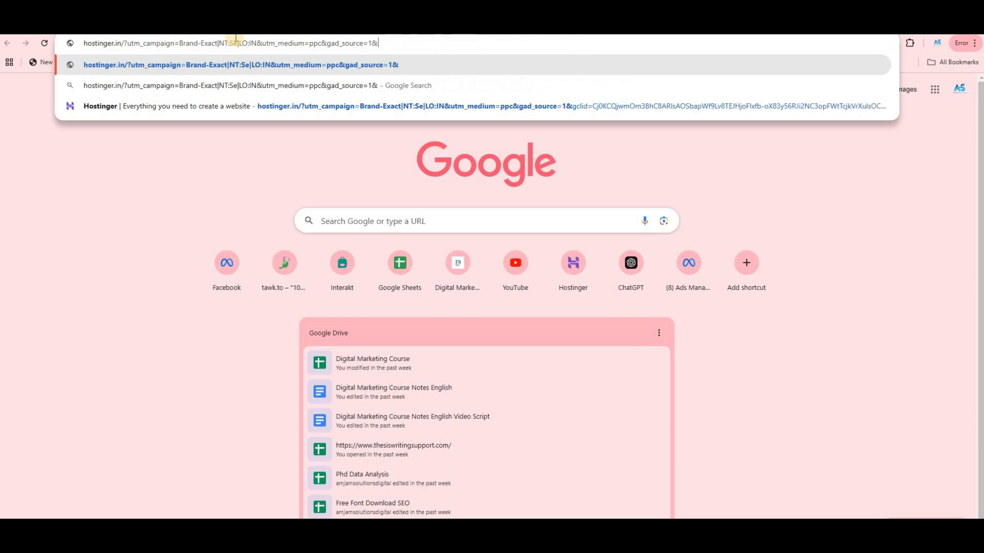
{"action": "key", "text": "BackSpace"}
{"action": "key", "text": "BackSpace"}
{"action": "key", "text": "BackSpace"}
{"action": "key", "text": "BackSpace"}
{"action": "key", "text": "BackSpace"}
{"action": "key", "text": "BackSpace"}
{"action": "key", "text": "BackSpace"}
{"action": "key", "text": "BackSpace"}
{"action": "key", "text": "BackSpace"}
{"action": "key", "text": "BackSpace"}
{"action": "key", "text": "BackSpace"}
{"action": "key", "text": "BackSpace"}
{"action": "key", "text": "BackSpace"}
{"action": "key", "text": "BackSpace"}
{"action": "key", "text": "BackSpace"}
{"action": "key", "text": "BackSpace"}
{"action": "key", "text": "BackSpace"}
{"action": "key", "text": "BackSpace"}
{"action": "key", "text": "BackSpace"}
{"action": "key", "text": "BackSpace"}
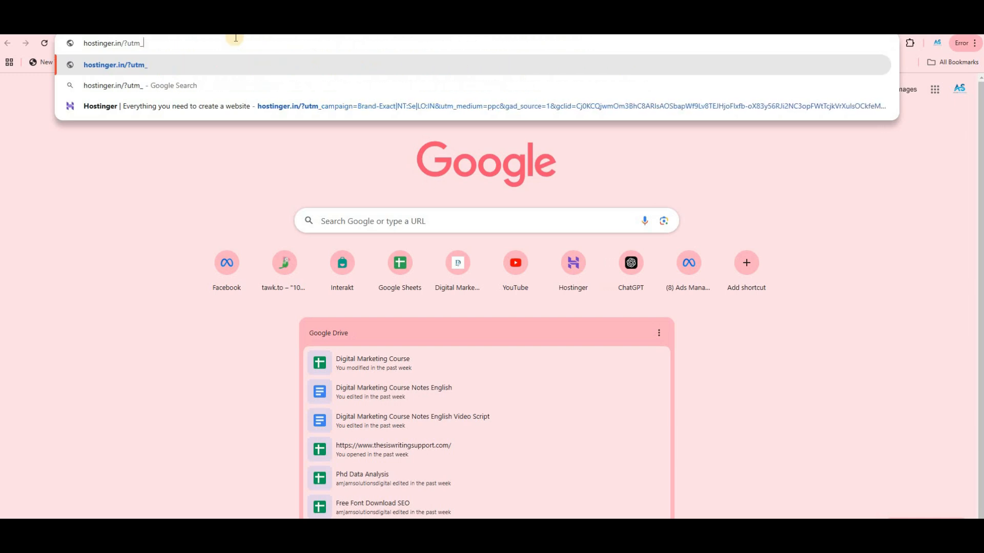
{"action": "type", "text": "n"}
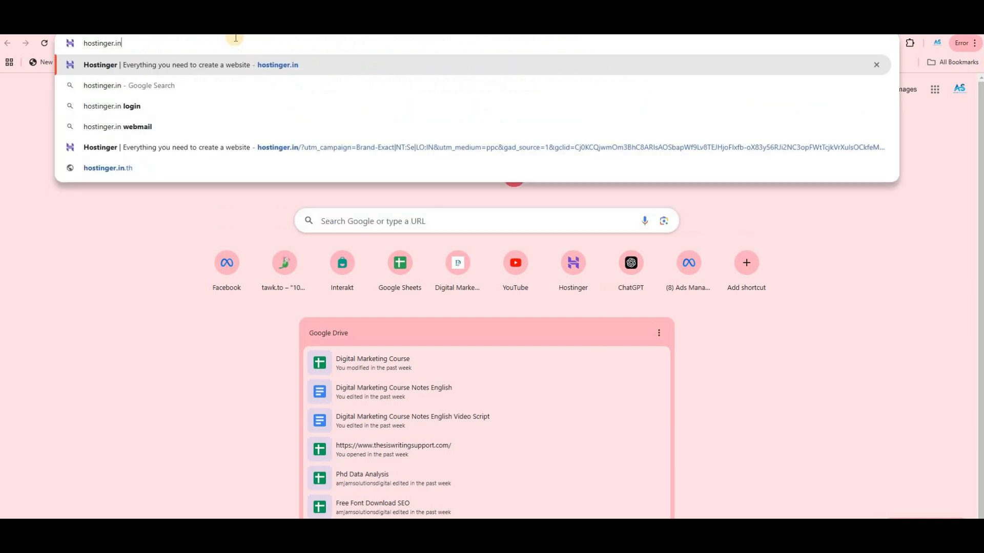
{"action": "key", "text": "Return"}
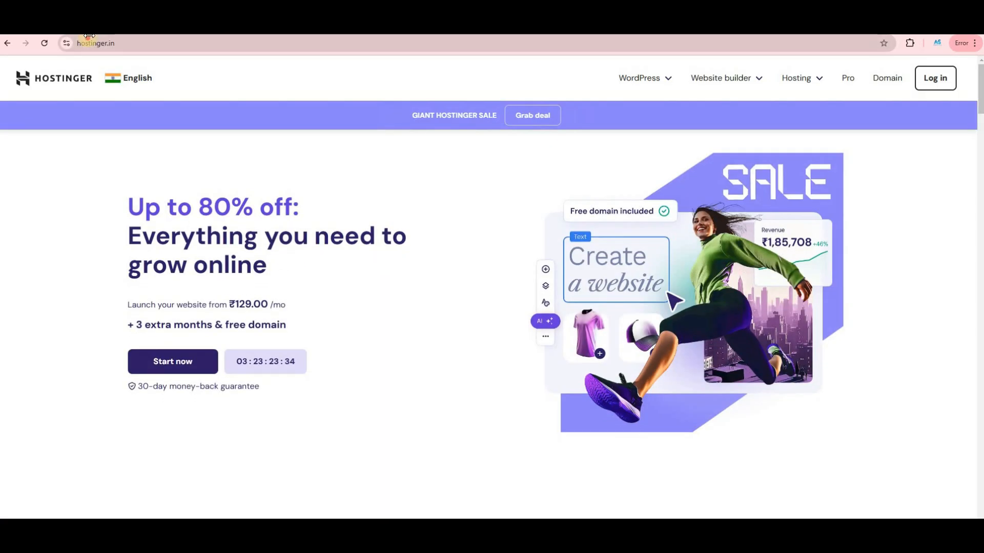
Try loading webmail.hostinger.in, then webmail.hostinger.com; neither loads
{"action": "double_click", "coordinate": [117, 45]}
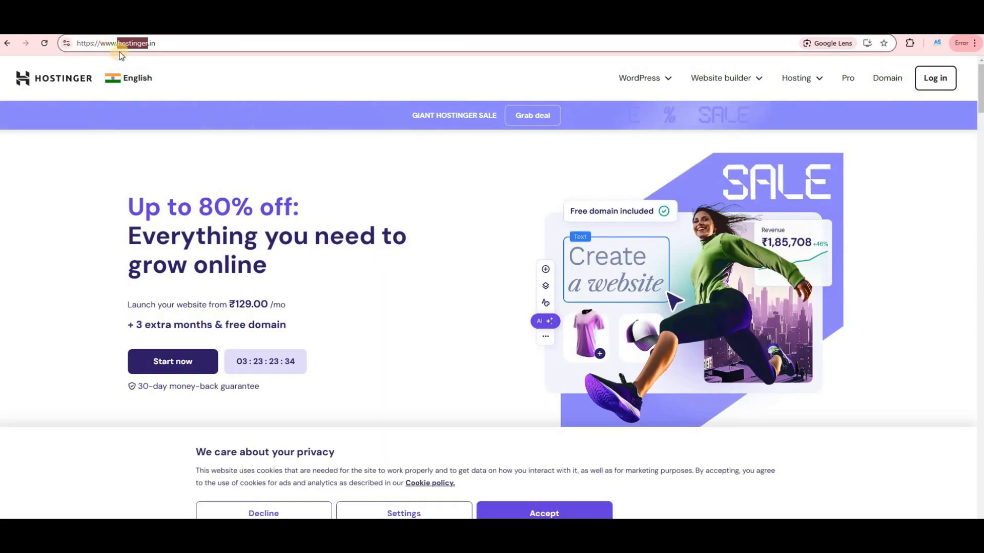
{"action": "left_click", "coordinate": [121, 47]}
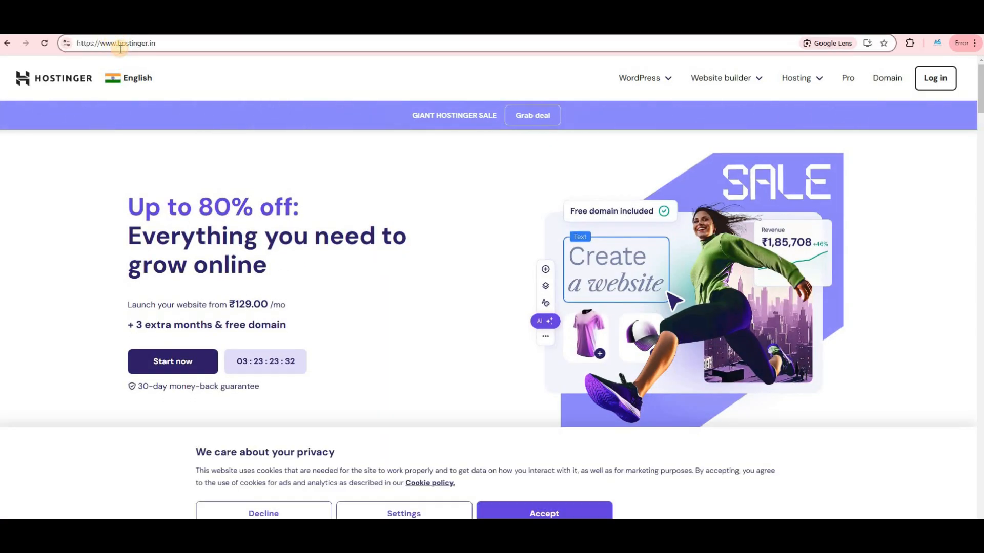
{"action": "type", "text": "webmail."}
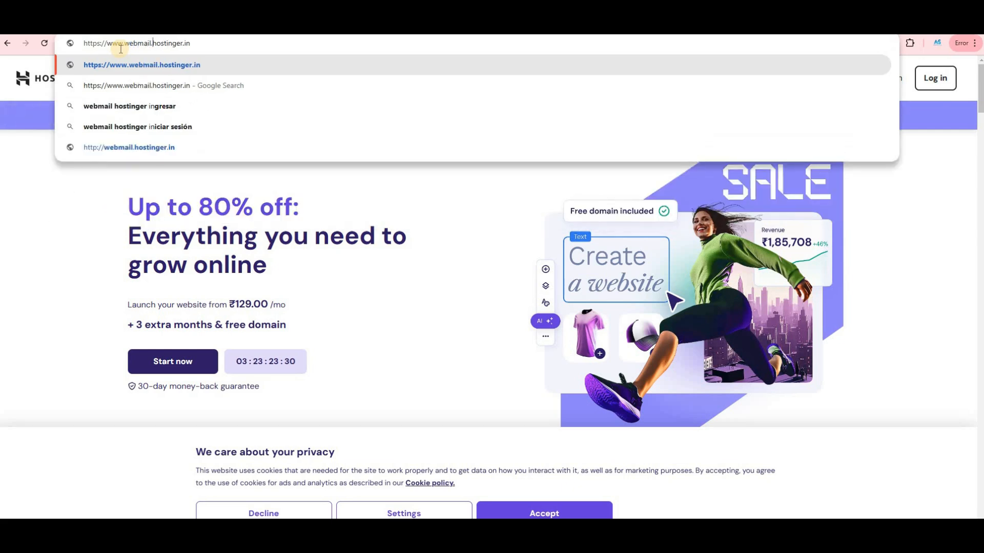
{"action": "key", "text": "Return"}
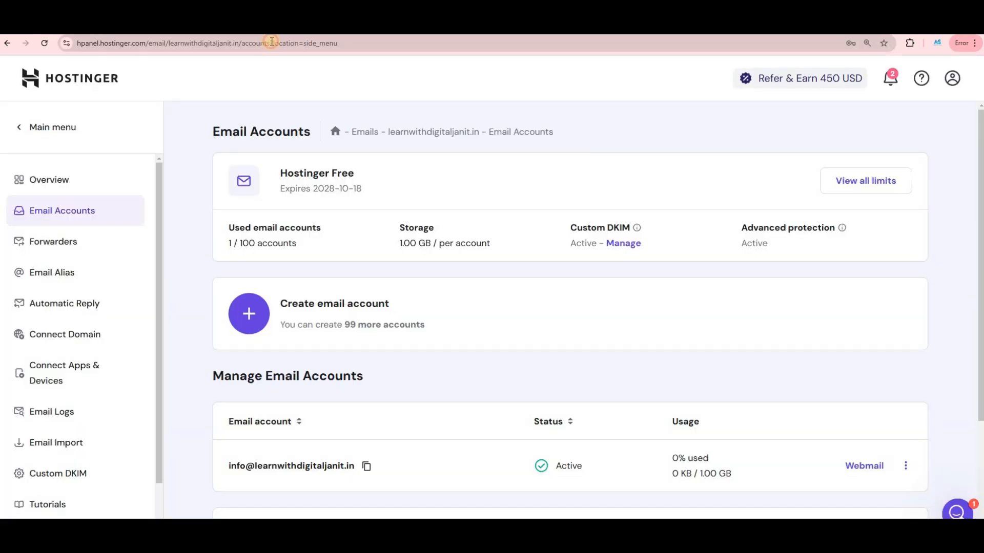
{"action": "left_click", "coordinate": [272, 41]}
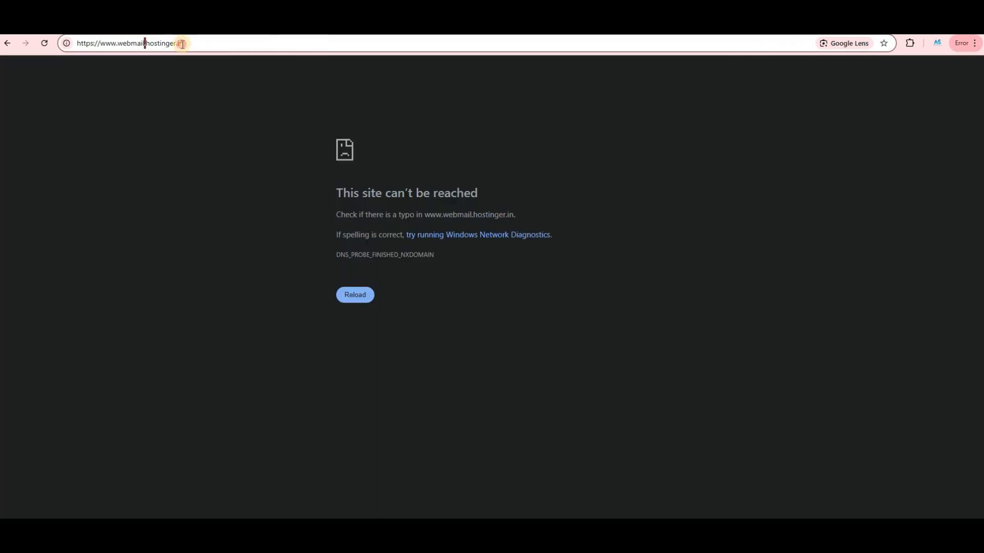
{"action": "type", "text": "com"}
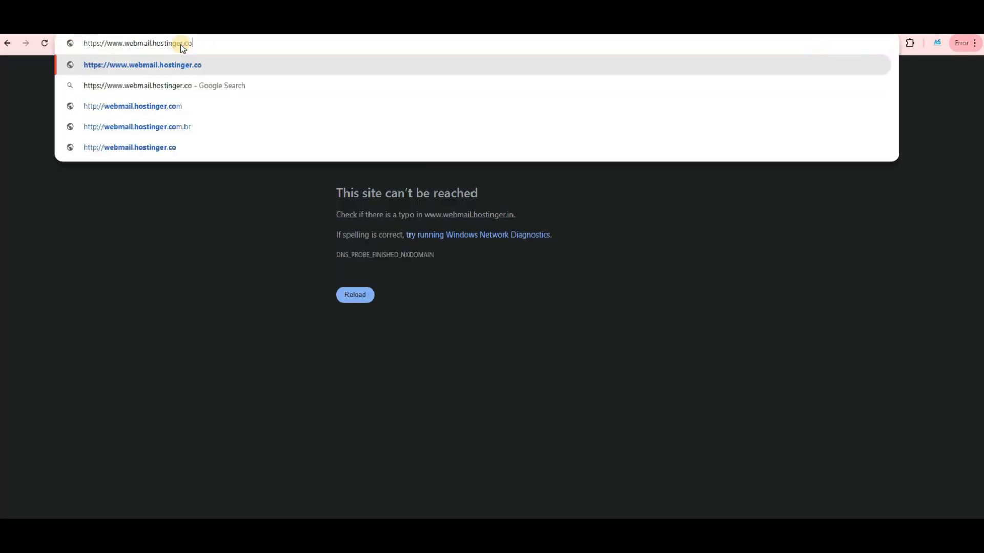
{"action": "key", "text": "Return"}
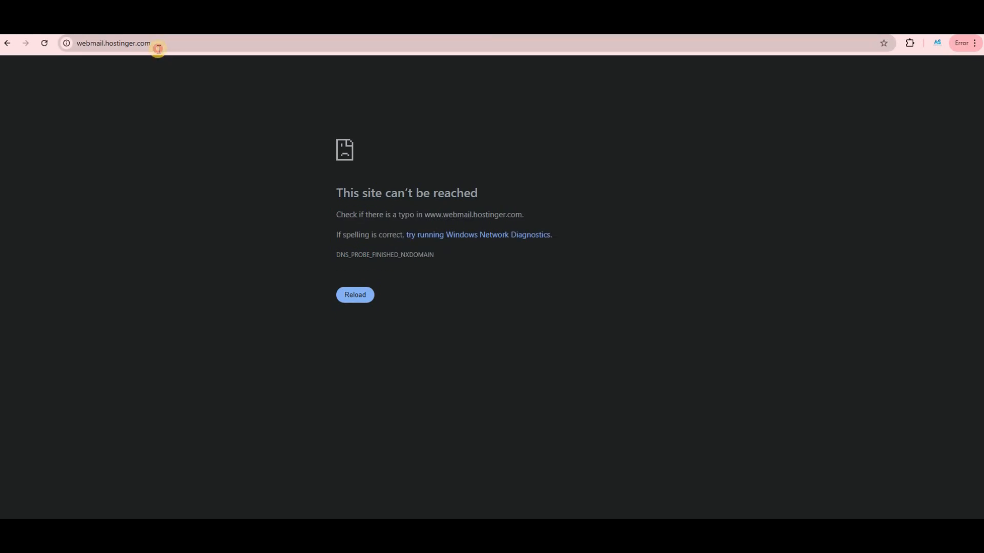
{"action": "left_click", "coordinate": [158, 53]}
{"action": "double_click", "coordinate": [158, 53]}
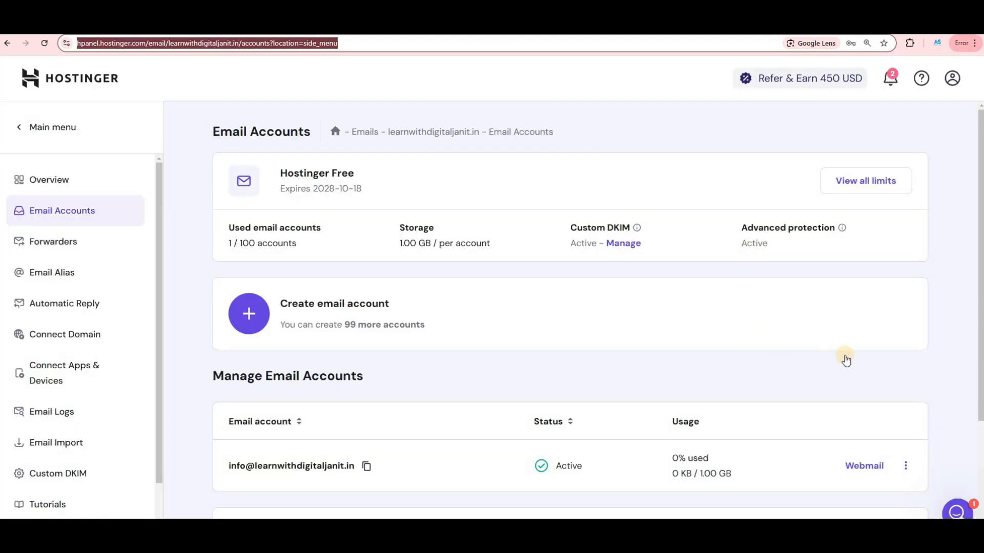
Open the info@ mailbox in Webmail, reload bare mail.hostinger.com, and open Settings
{"action": "scroll", "coordinate": [846, 358], "scroll_direction": "down", "scroll_amount": 2}
{"action": "left_click", "coordinate": [849, 361]}
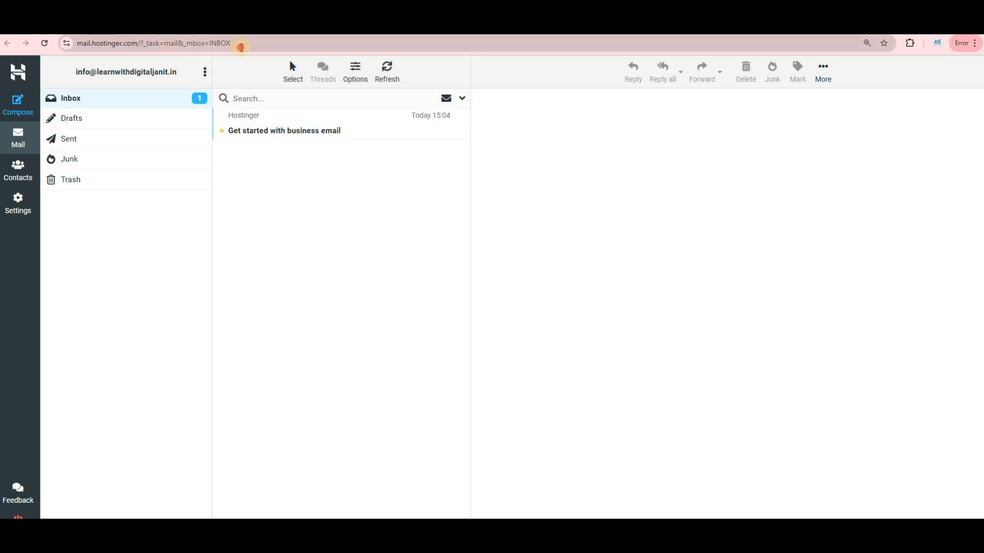
{"action": "left_click_drag", "start_coordinate": [244, 43], "coordinate": [168, 43]}
{"action": "key", "text": "BackSpace"}
{"action": "key", "text": "Return"}
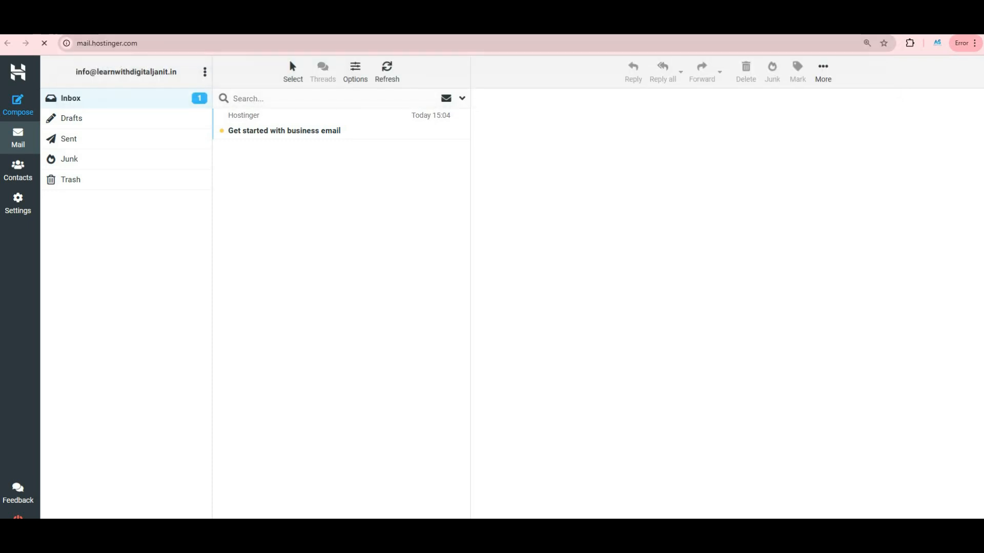
{"action": "left_click", "coordinate": [826, 78]}
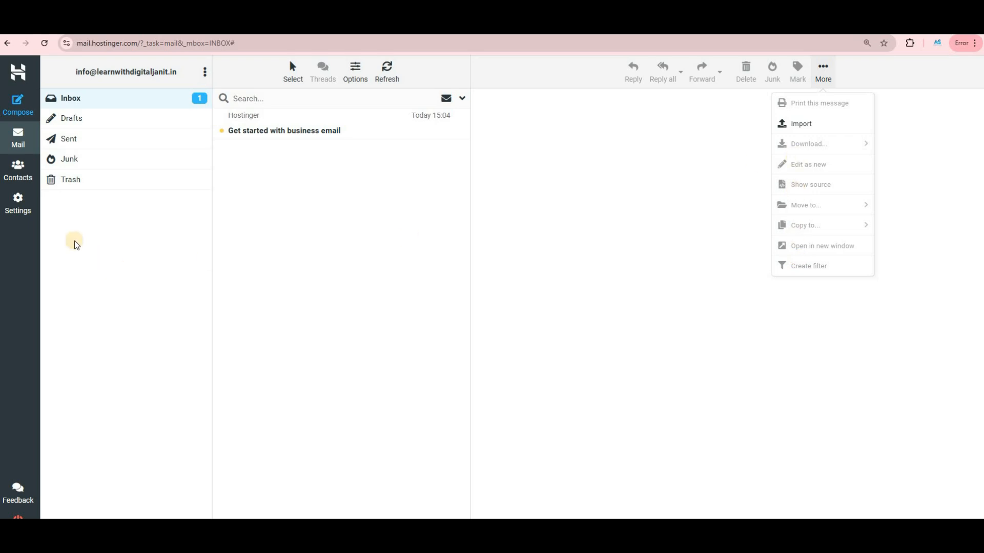
{"action": "left_click", "coordinate": [18, 205]}
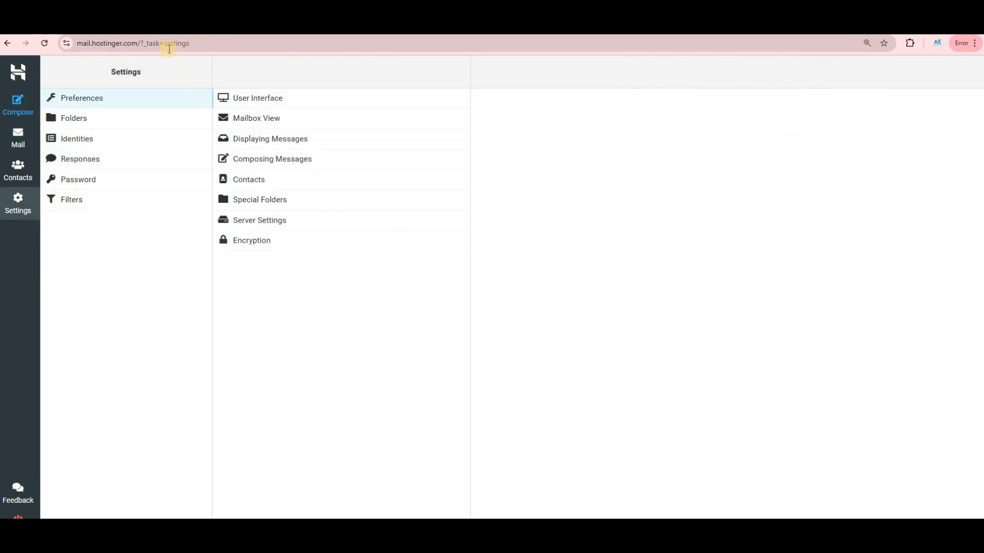
Copy the mail.hostinger.com address and load it in a new Incognito window
{"action": "left_click_drag", "start_coordinate": [138, 45], "coordinate": [43, 50]}
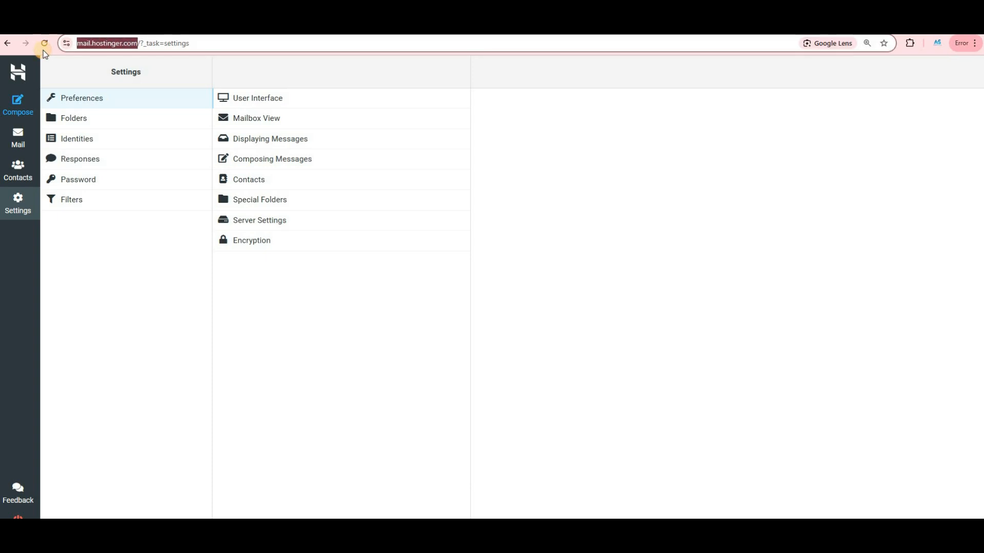
{"action": "key", "text": "ctrl+c"}
{"action": "key", "text": "ctrl+shift+n"}
{"action": "key", "text": "ctrl+v"}
{"action": "key", "text": "Return"}
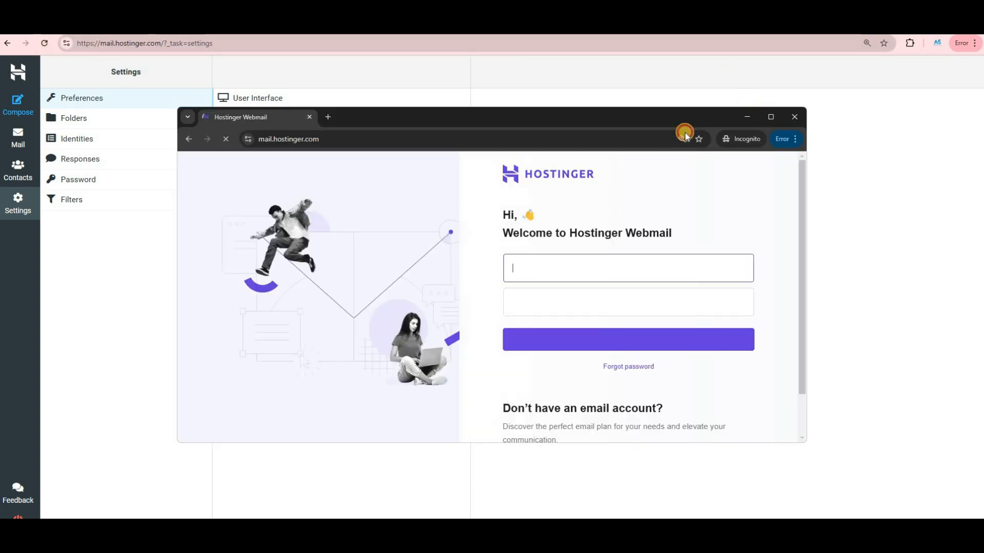
Maximize the Incognito window and sign in to info@ with the saved credentials
{"action": "left_click", "coordinate": [770, 117]}
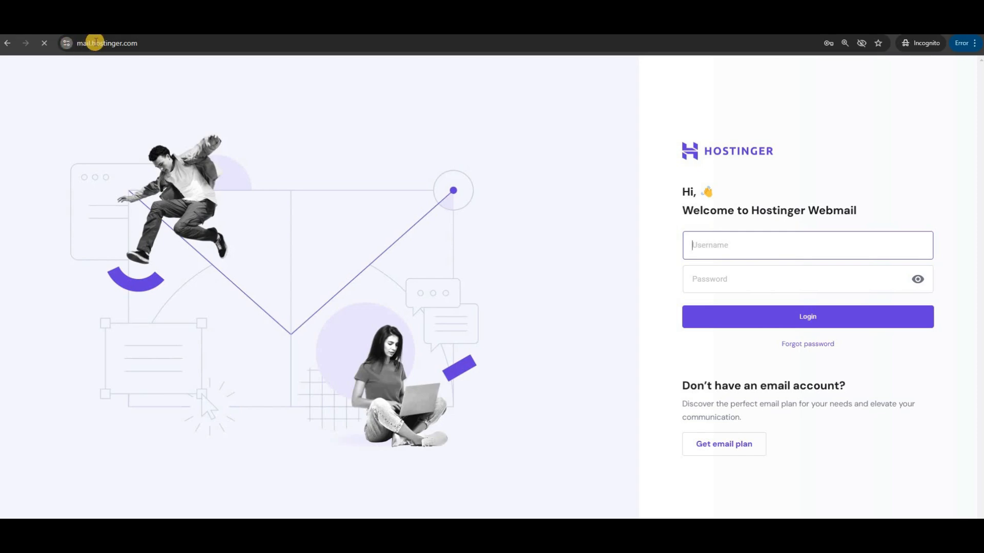
{"action": "left_click", "coordinate": [707, 244]}
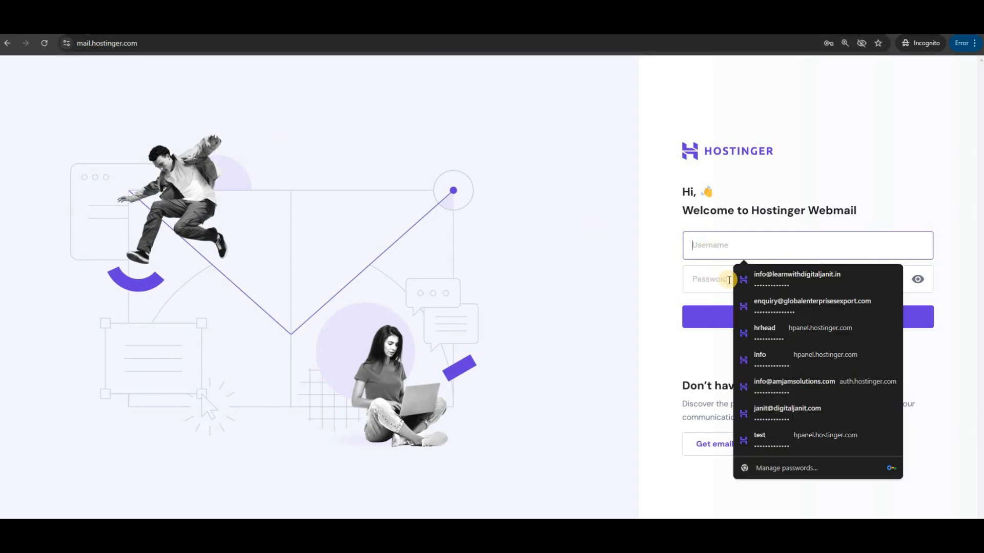
{"action": "left_click", "coordinate": [725, 281]}
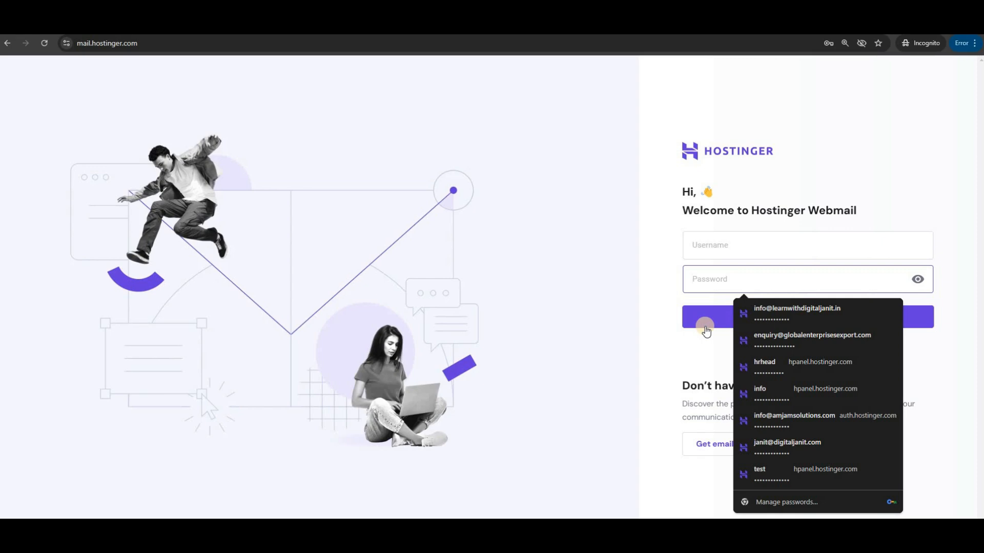
{"action": "left_click", "coordinate": [704, 236]}
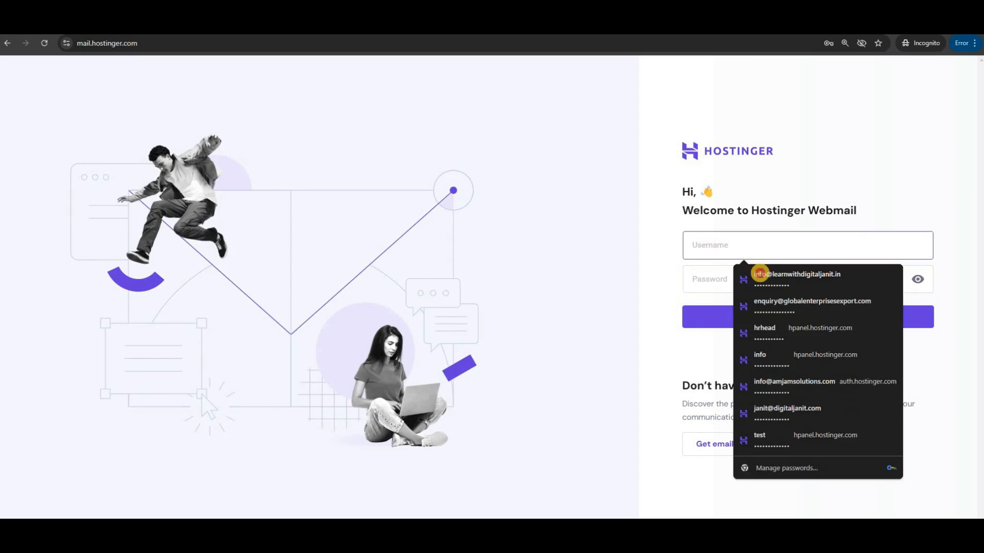
{"action": "left_click", "coordinate": [760, 274]}
{"action": "left_click", "coordinate": [721, 318]}
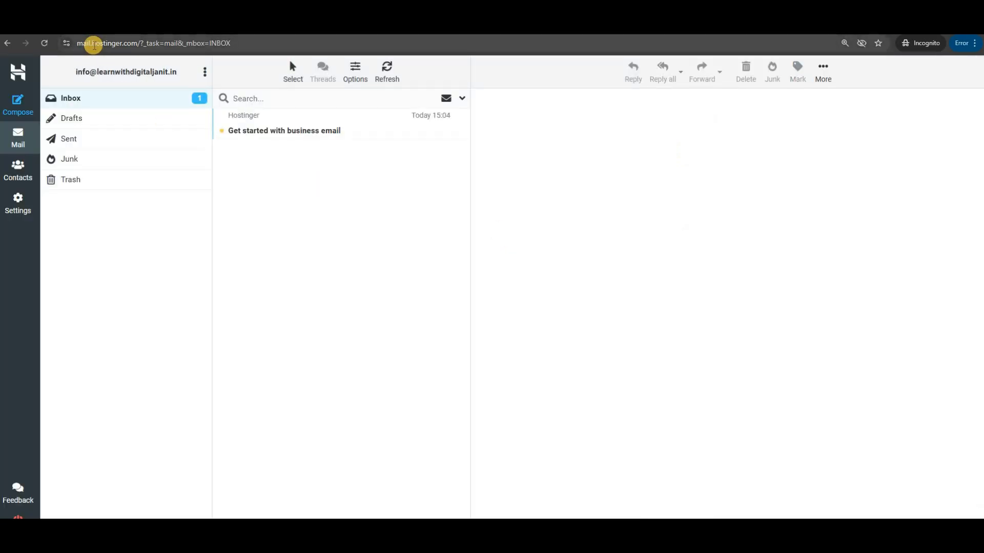
{"action": "left_click_drag", "start_coordinate": [89, 44], "coordinate": [106, 44]}
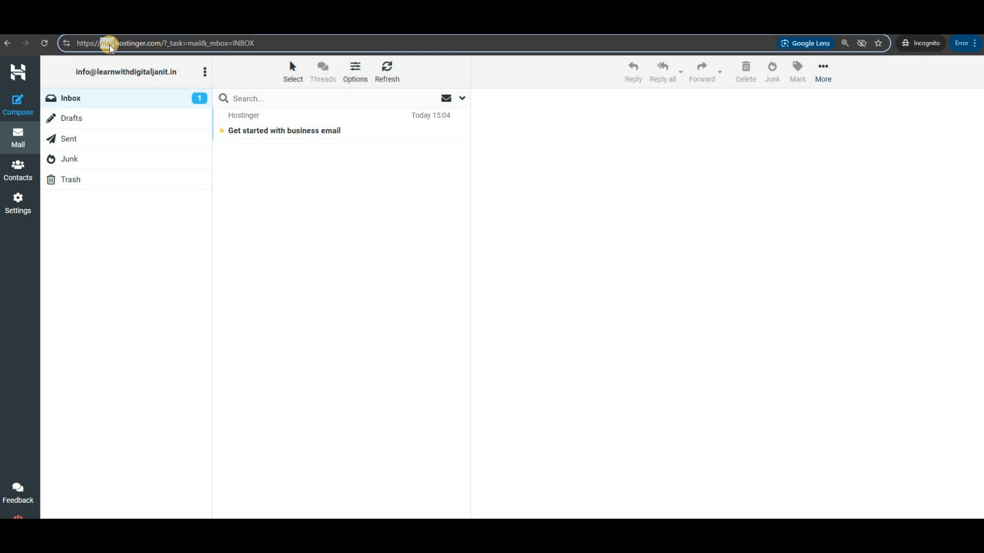
{"action": "double_click", "coordinate": [108, 44]}
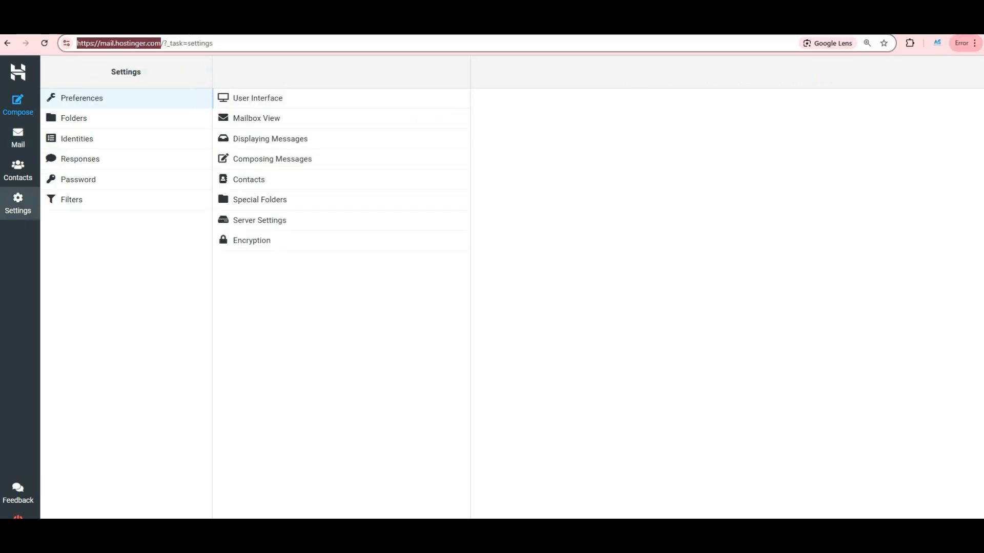
Open the Webmail login in a fresh Incognito window and sign in to info@ with saved credentials
{"action": "key", "text": "ctrl+shift+n"}
{"action": "type", "text": "ma"}
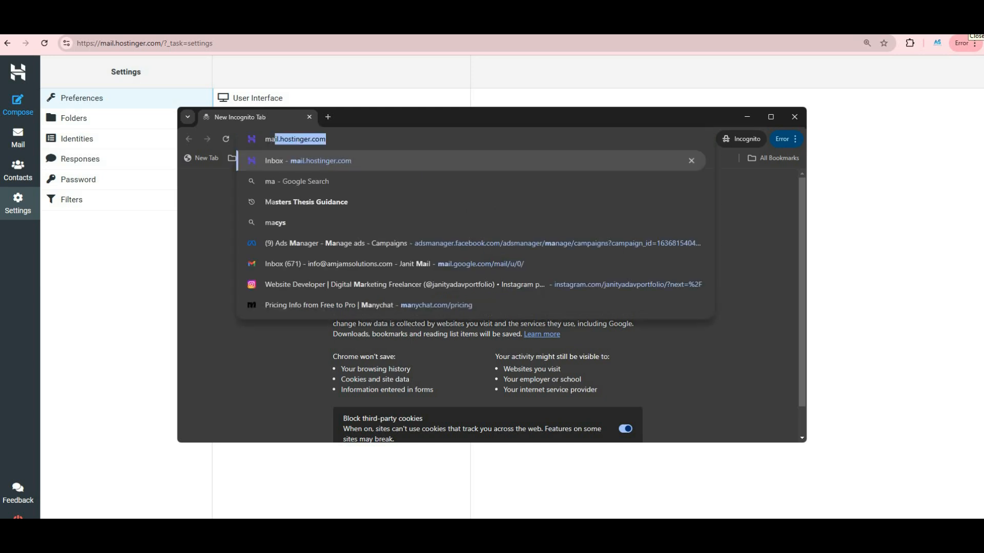
{"action": "key", "text": "Return"}
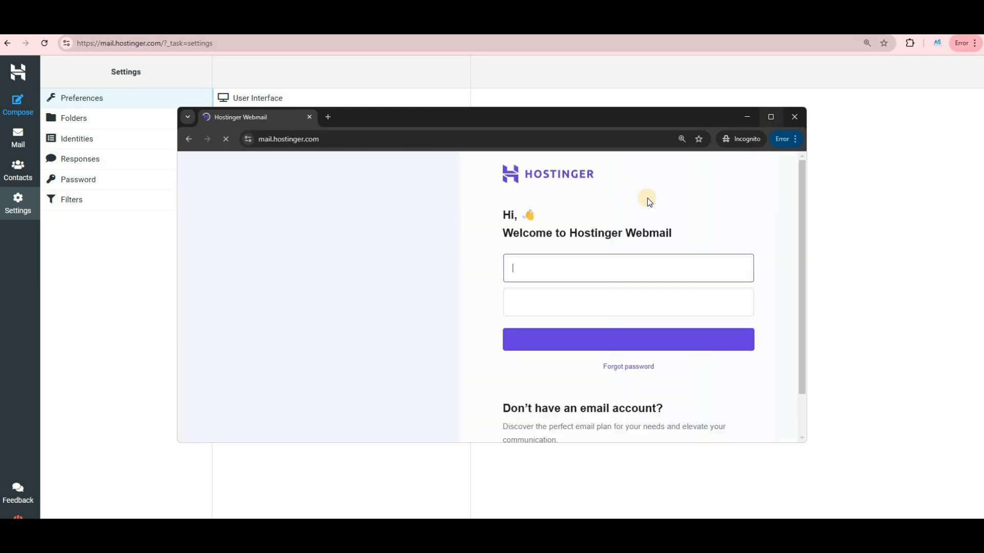
{"action": "left_click", "coordinate": [771, 116]}
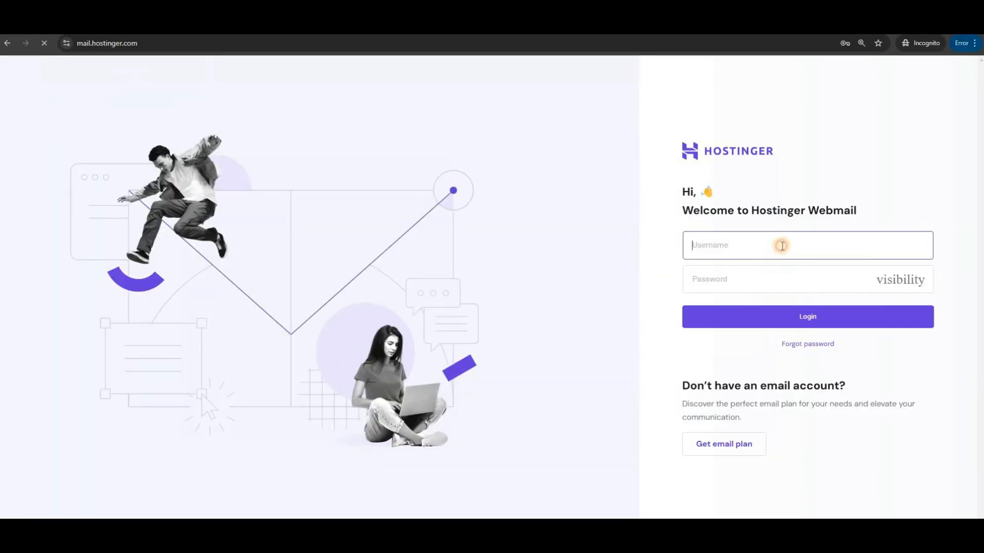
{"action": "left_click", "coordinate": [784, 248]}
{"action": "left_click", "coordinate": [849, 281]}
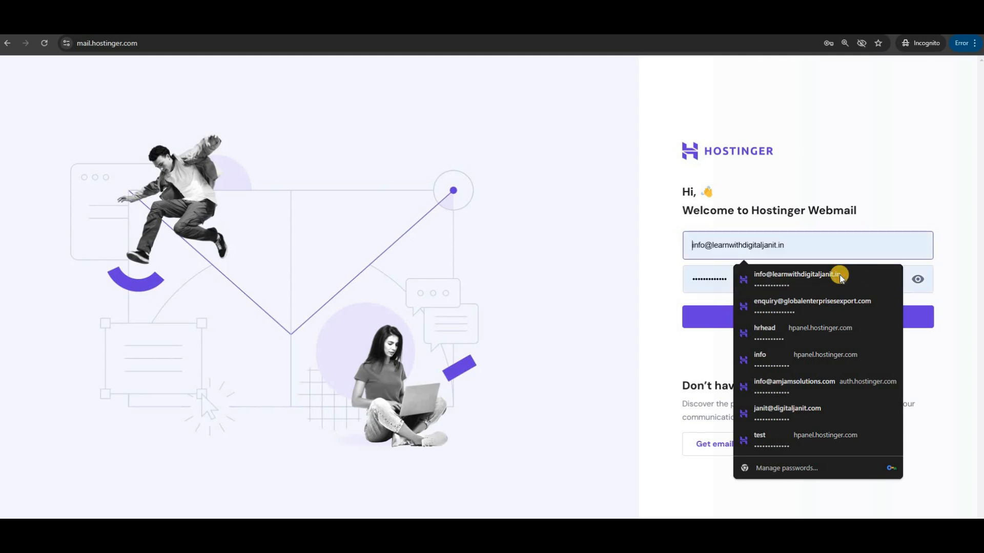
{"action": "left_click", "coordinate": [777, 264]}
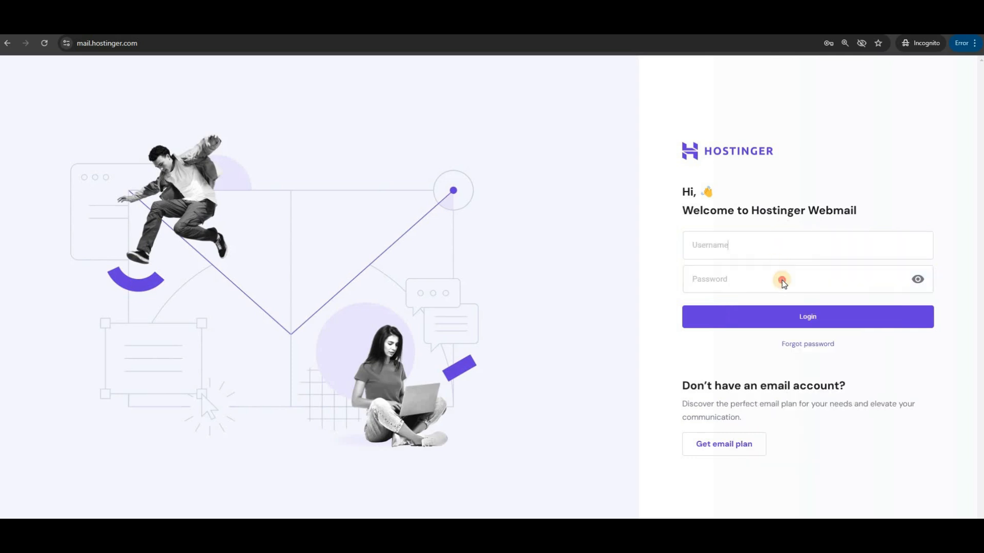
{"action": "left_click", "coordinate": [758, 279]}
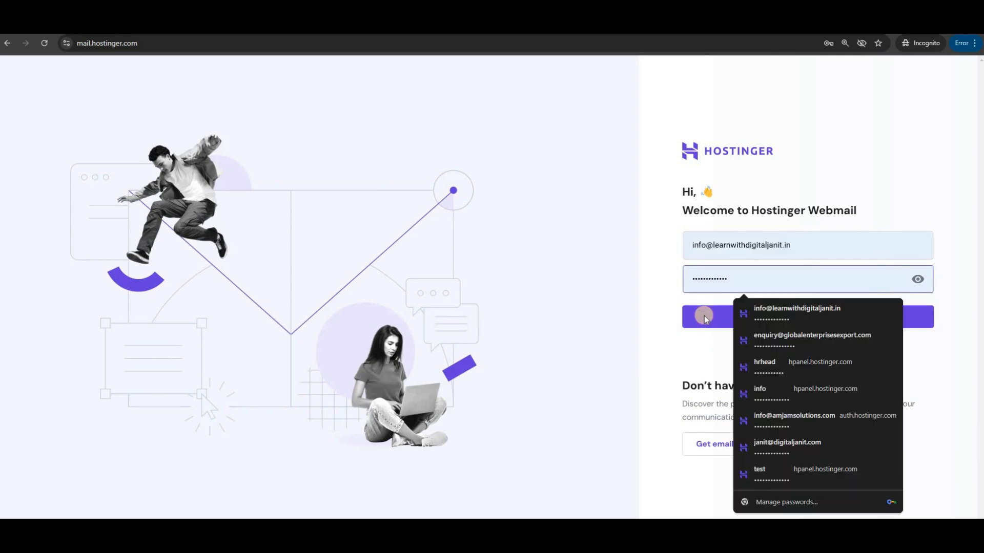
{"action": "left_click", "coordinate": [704, 318]}
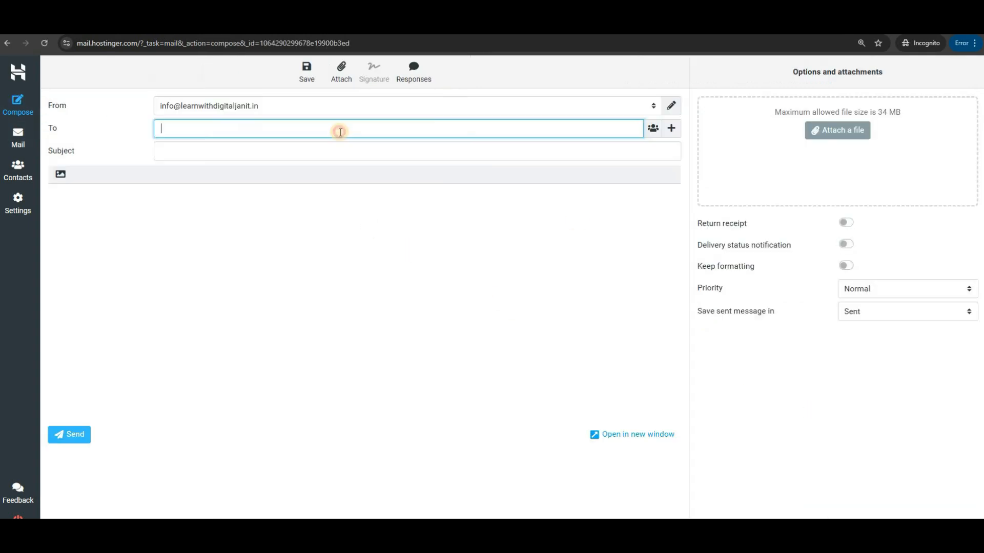
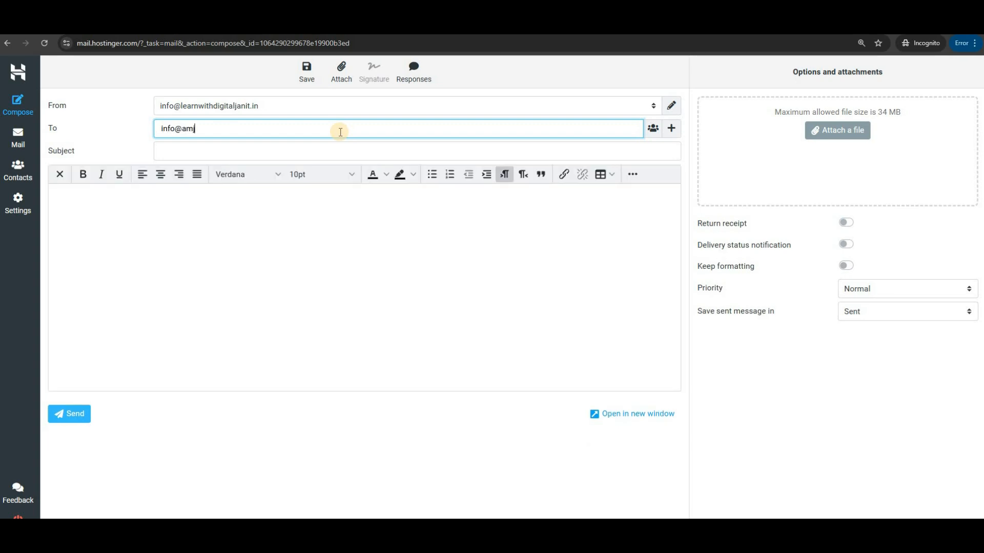
Send a message with subject and body 'test' to the other company mailbox address
{"action": "left_click", "coordinate": [359, 158]}
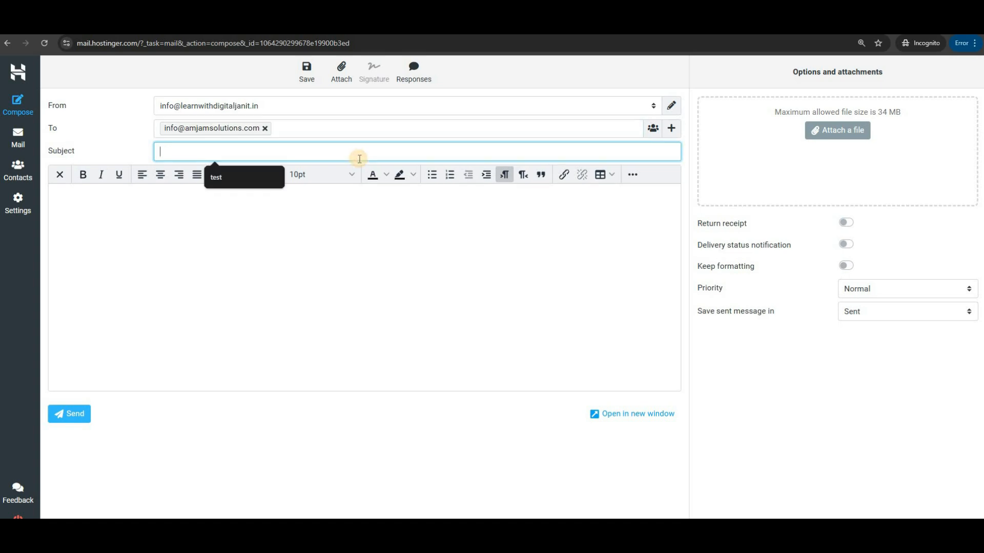
{"action": "type", "text": "test"}
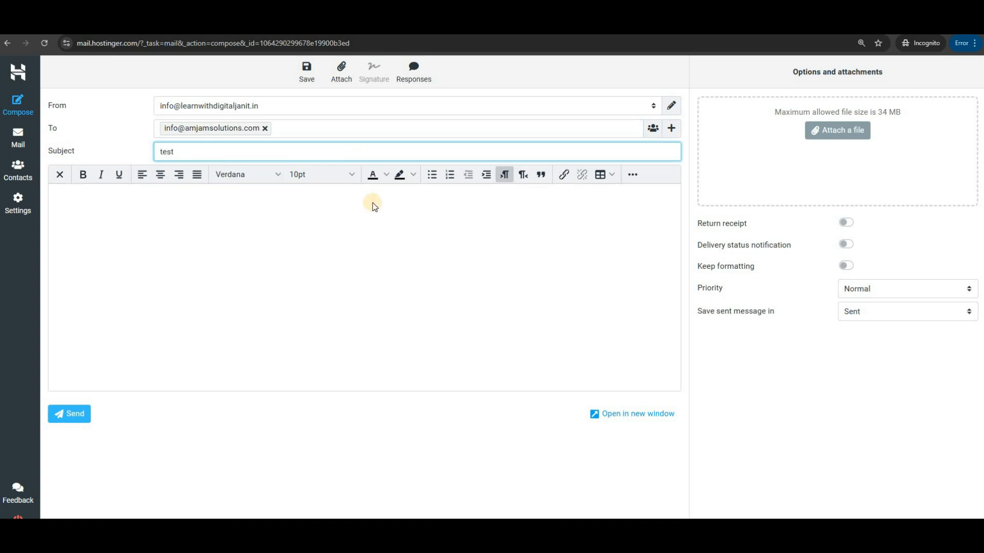
{"action": "key", "text": "ctrl+a"}
{"action": "key", "text": "ctrl+c"}
{"action": "left_click", "coordinate": [325, 291]}
{"action": "key", "text": "ctrl+v"}
{"action": "left_click", "coordinate": [75, 414]}
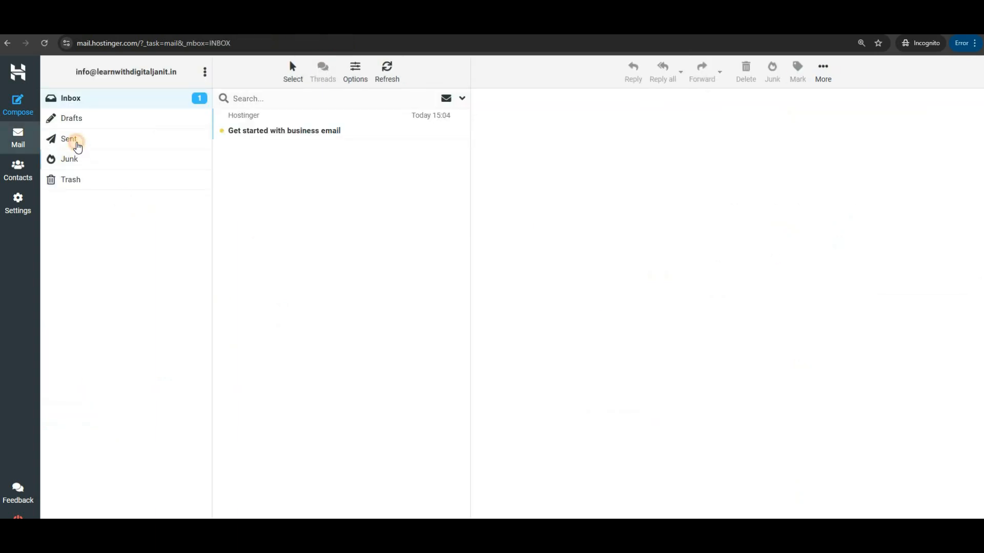
{"action": "left_click", "coordinate": [77, 145]}
{"action": "left_click", "coordinate": [243, 140]}
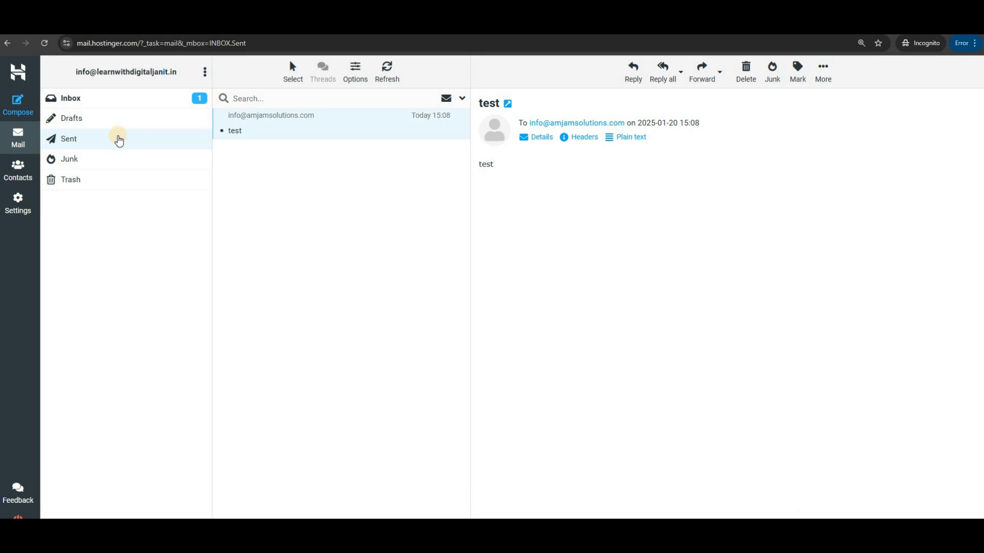
{"action": "left_click", "coordinate": [205, 72]}
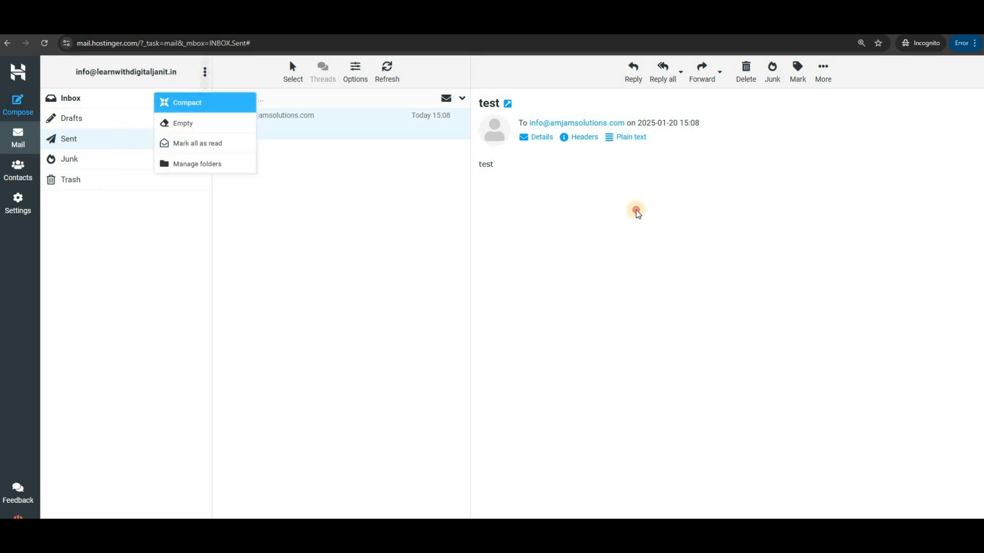
{"action": "left_click", "coordinate": [824, 70]}
{"action": "left_click", "coordinate": [823, 72]}
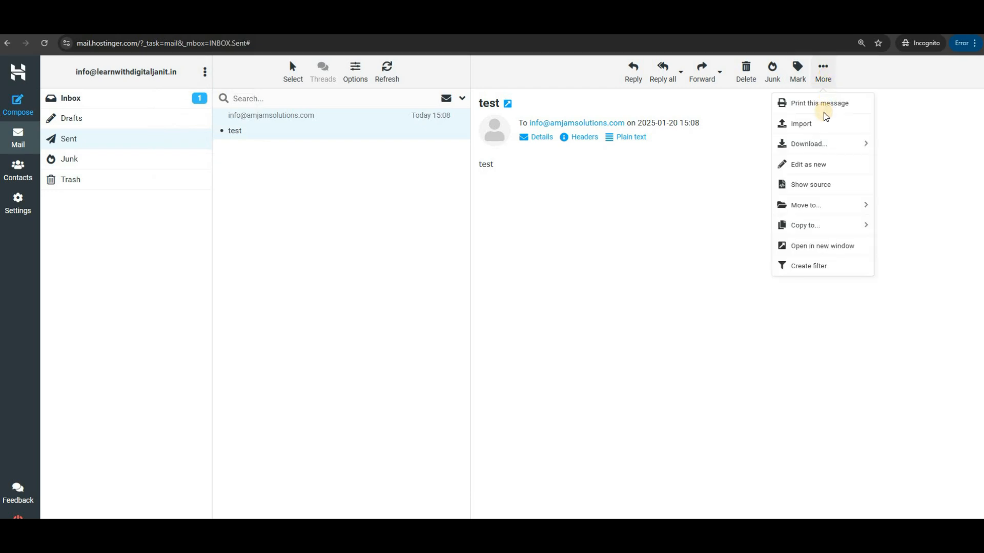
{"action": "left_click", "coordinate": [15, 214]}
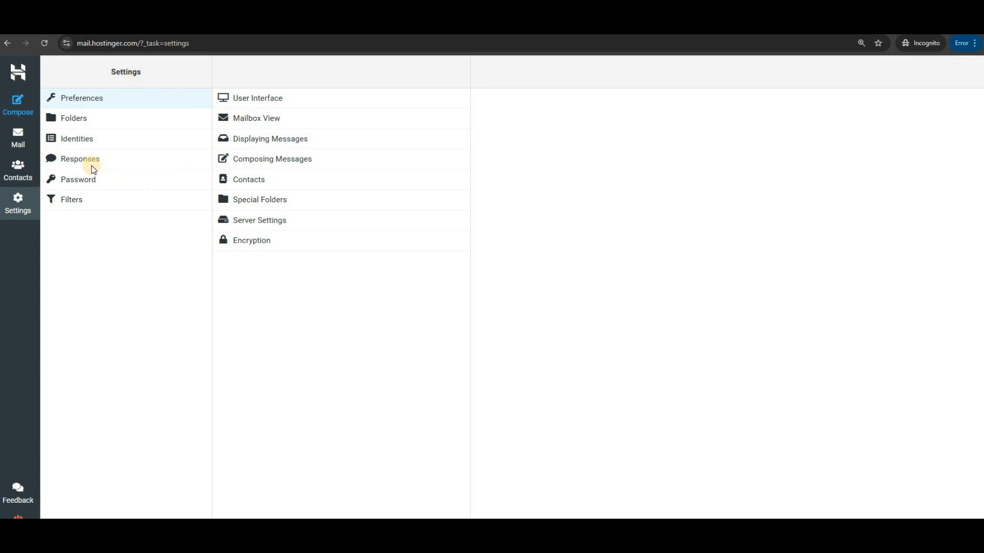
{"action": "left_click", "coordinate": [18, 130]}
{"action": "left_click", "coordinate": [355, 75]}
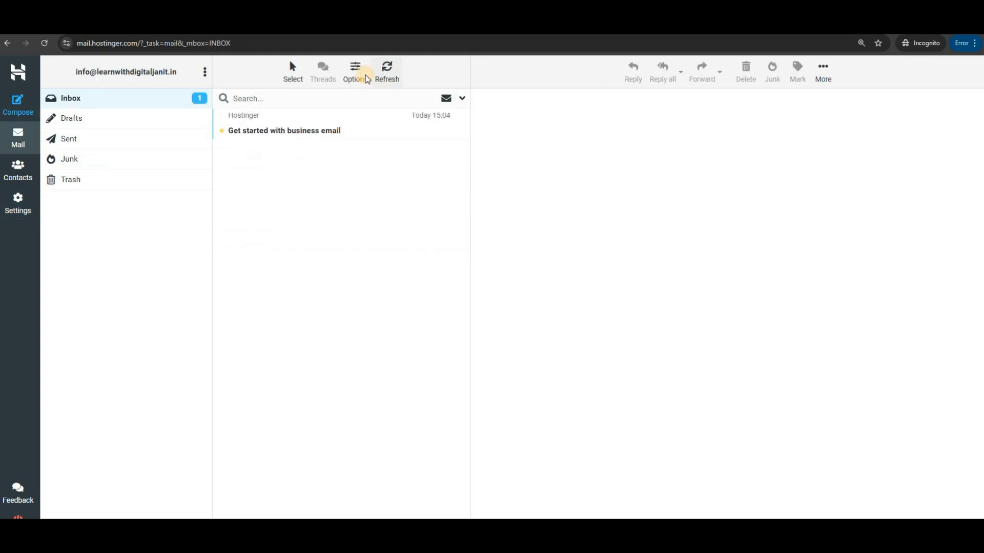
{"action": "left_click", "coordinate": [845, 67]}
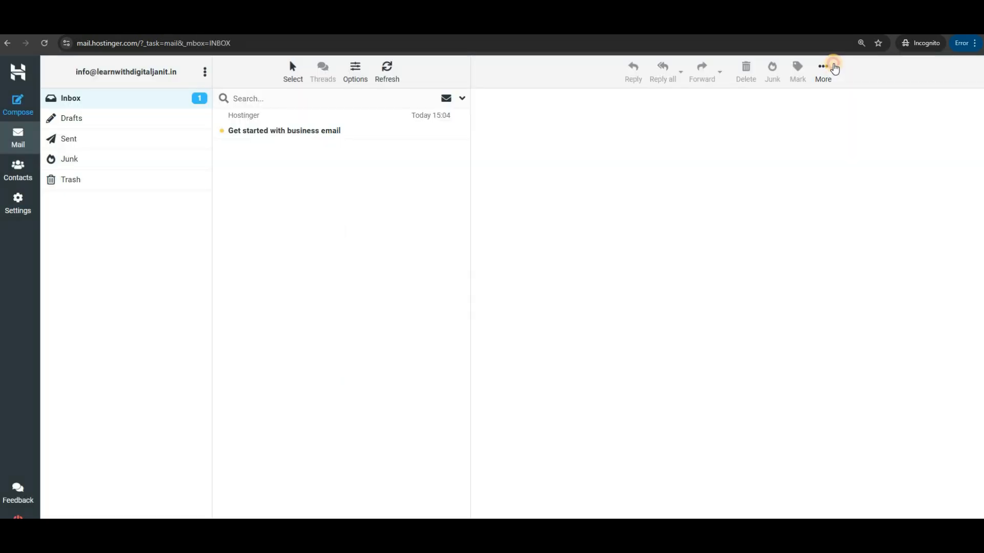
{"action": "left_click", "coordinate": [823, 71]}
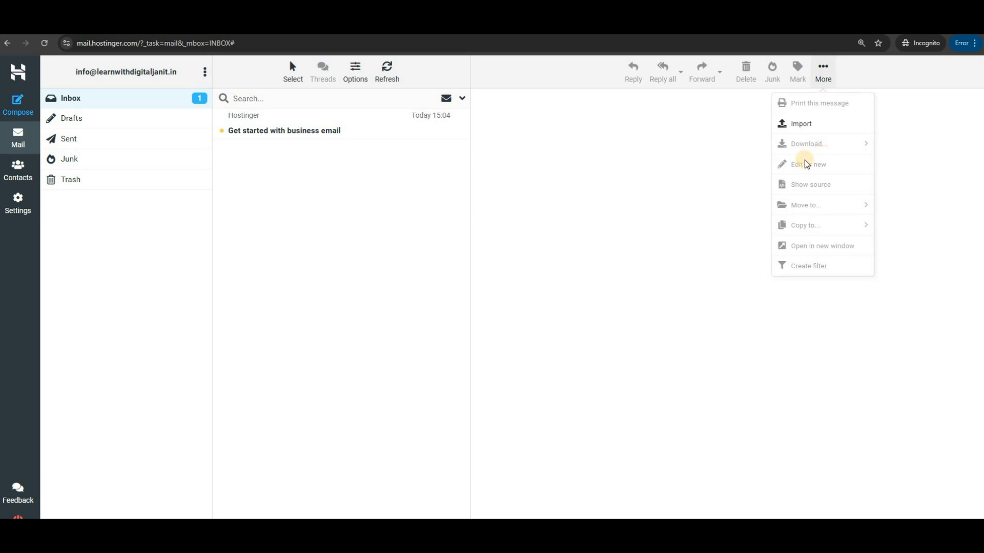
{"action": "left_click", "coordinate": [494, 276]}
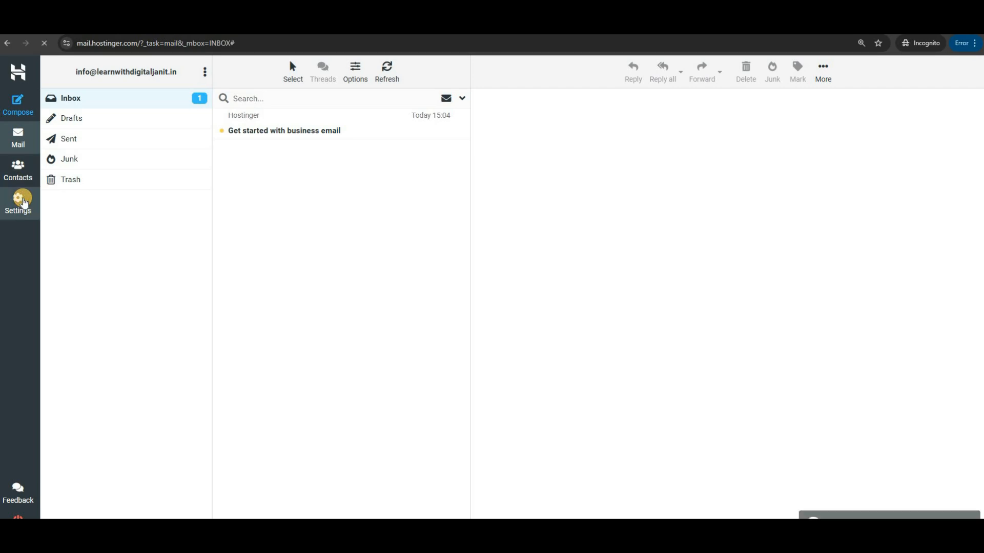
{"action": "left_click", "coordinate": [20, 201]}
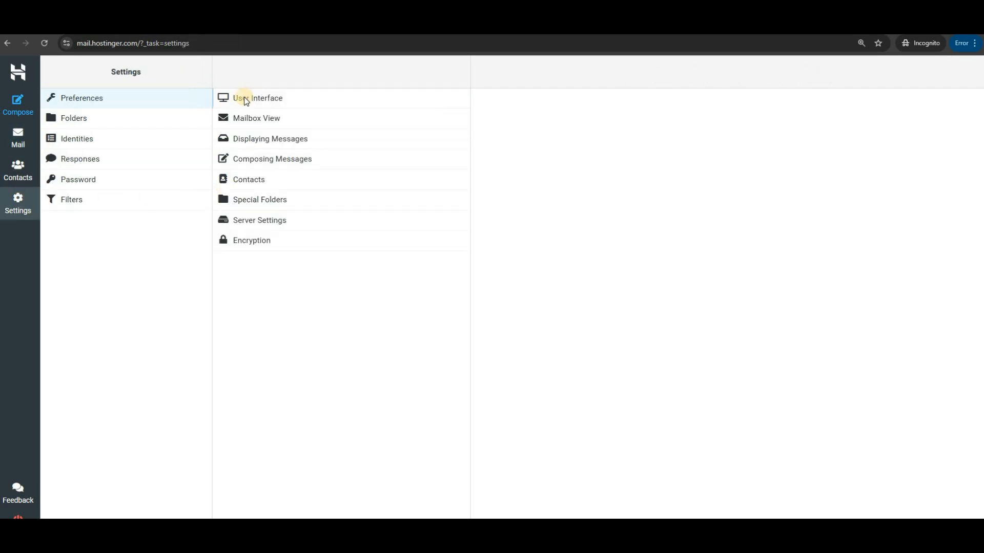
{"action": "left_click", "coordinate": [27, 176]}
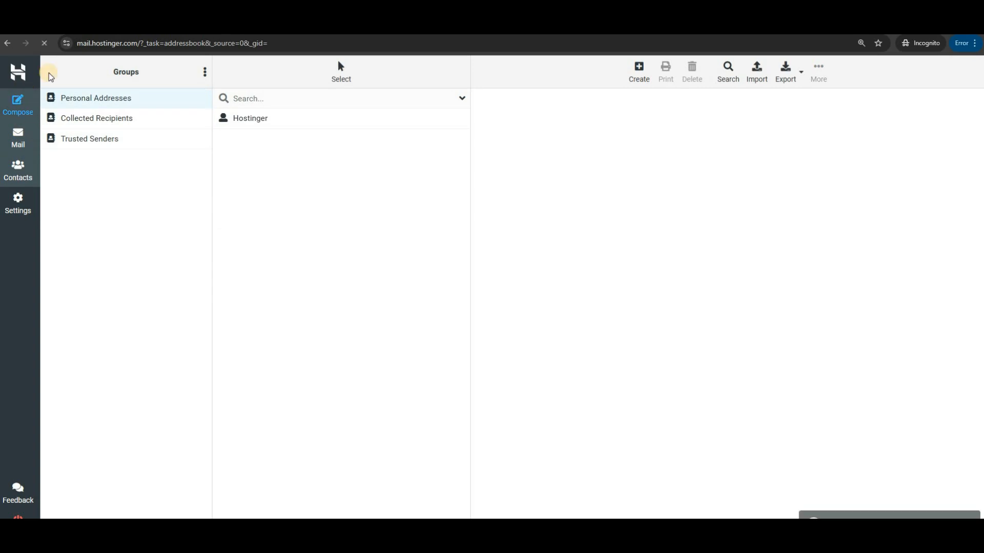
{"action": "left_click", "coordinate": [83, 76]}
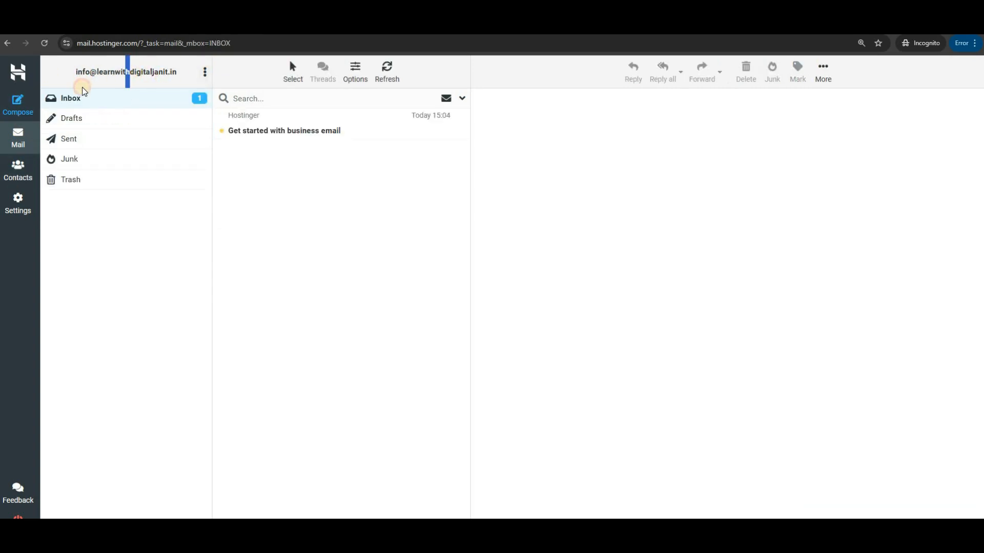
{"action": "double_click", "coordinate": [83, 77]}
{"action": "left_click", "coordinate": [184, 74]}
{"action": "left_click", "coordinate": [207, 96]}
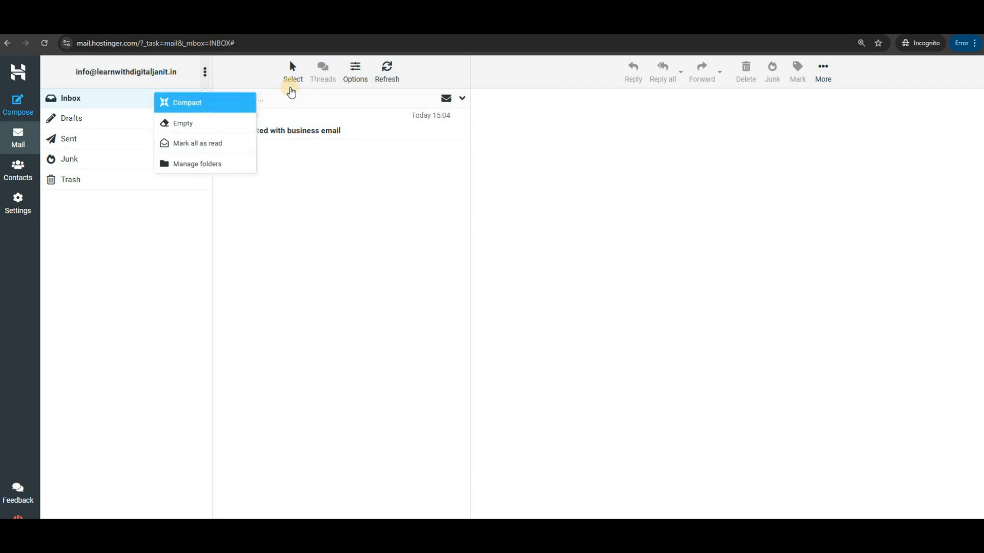
{"action": "left_click", "coordinate": [281, 153]}
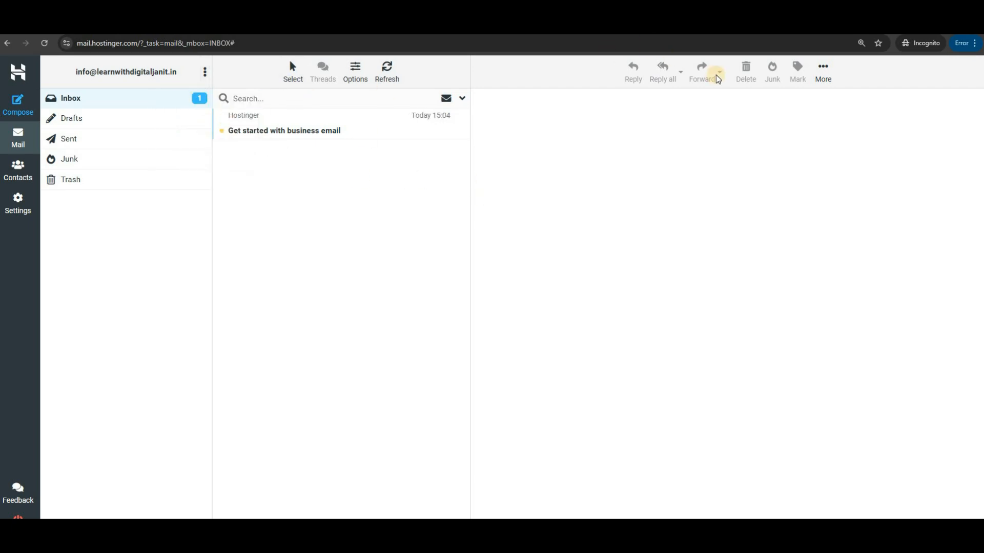
{"action": "left_click", "coordinate": [823, 70]}
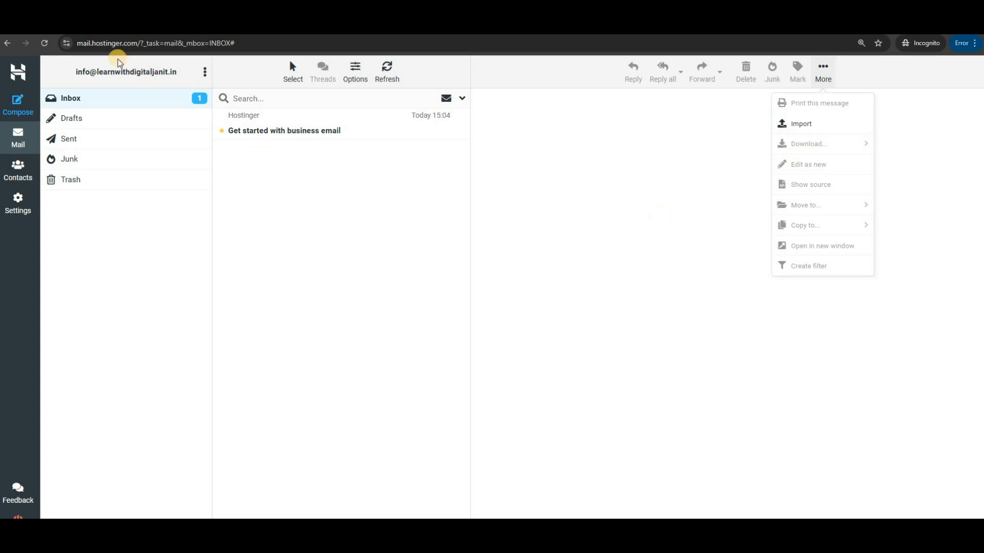
{"action": "left_click_drag", "start_coordinate": [141, 43], "coordinate": [256, 43]}
{"action": "key", "text": "BackSpace"}
{"action": "key", "text": "Return"}
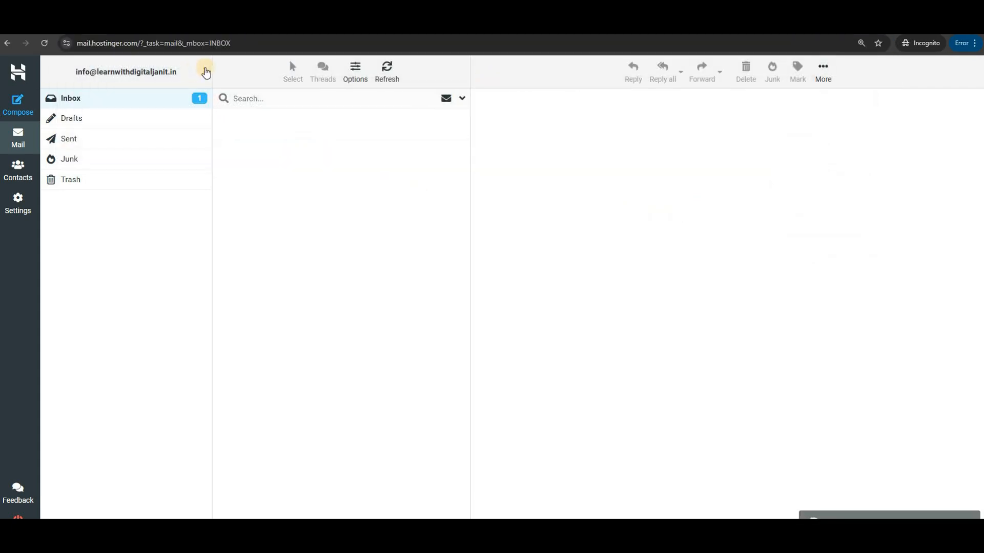
{"action": "left_click", "coordinate": [205, 71]}
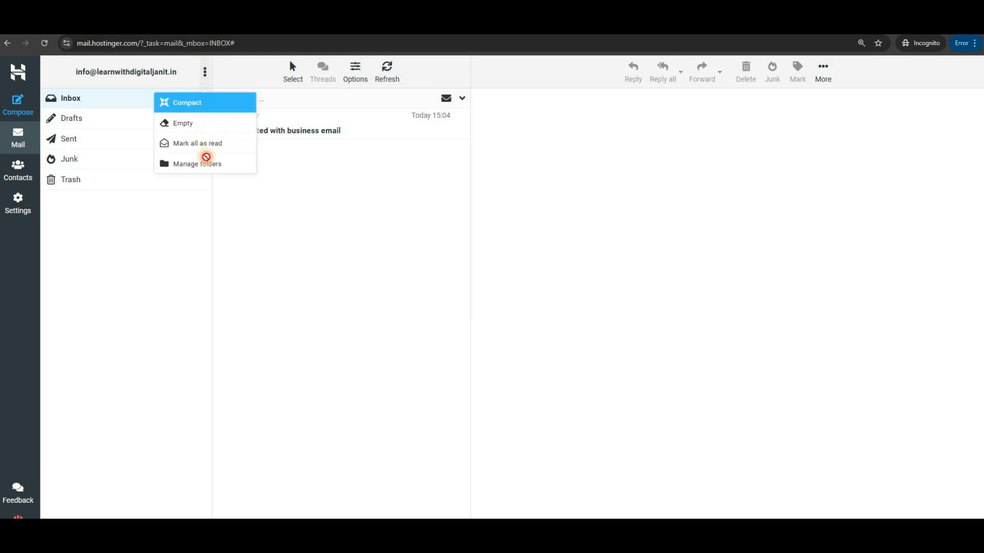
{"action": "left_click", "coordinate": [67, 125]}
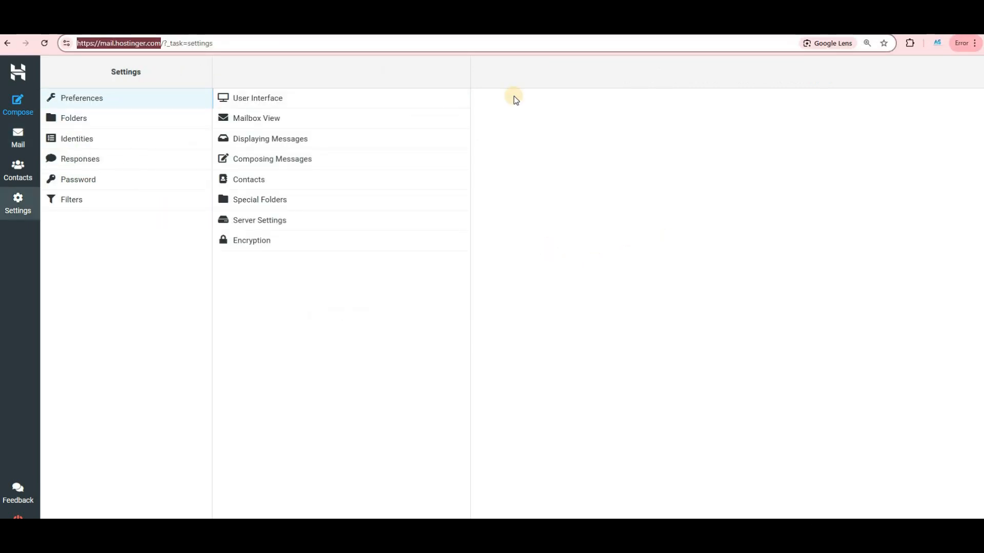
Load the Webmail login page in an Incognito window, then close that window
{"action": "left_click", "coordinate": [936, 44]}
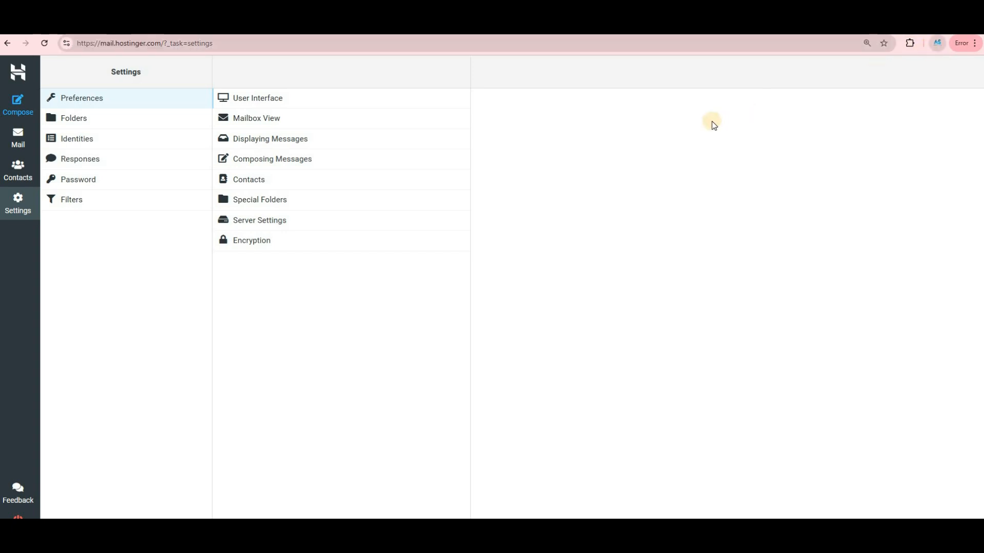
{"action": "left_click", "coordinate": [709, 121]}
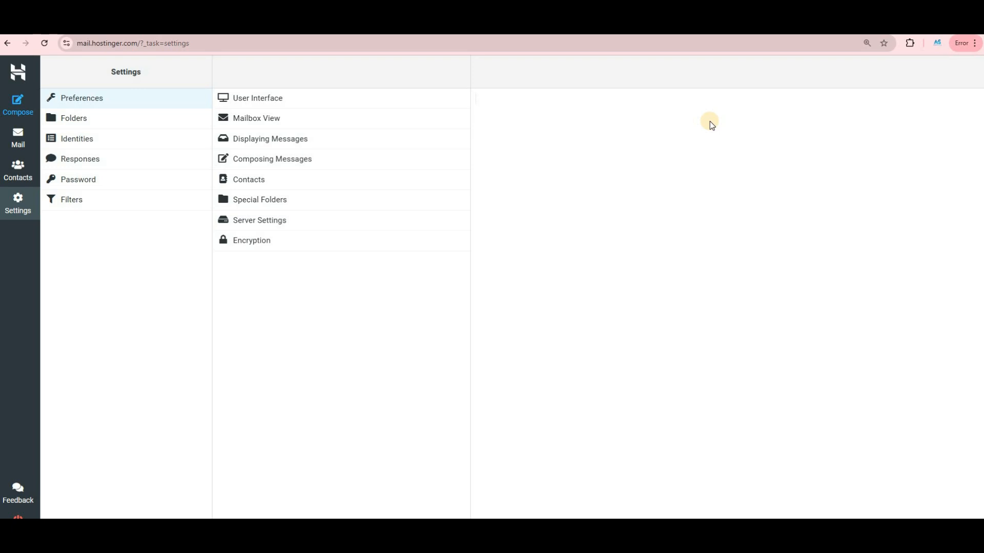
{"action": "key", "text": "ctrl+shift+n"}
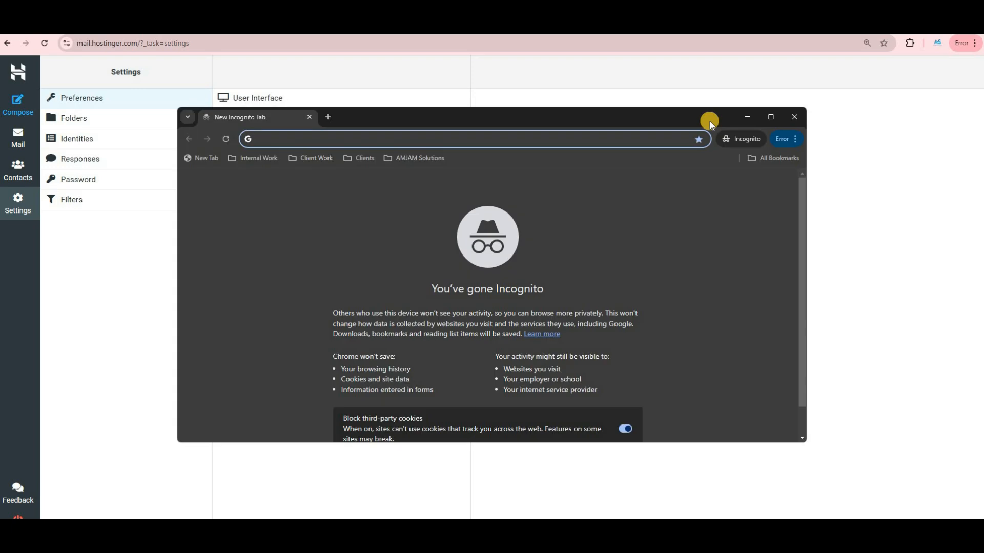
{"action": "type", "text": "mai;"}
{"action": "key", "text": "Return"}
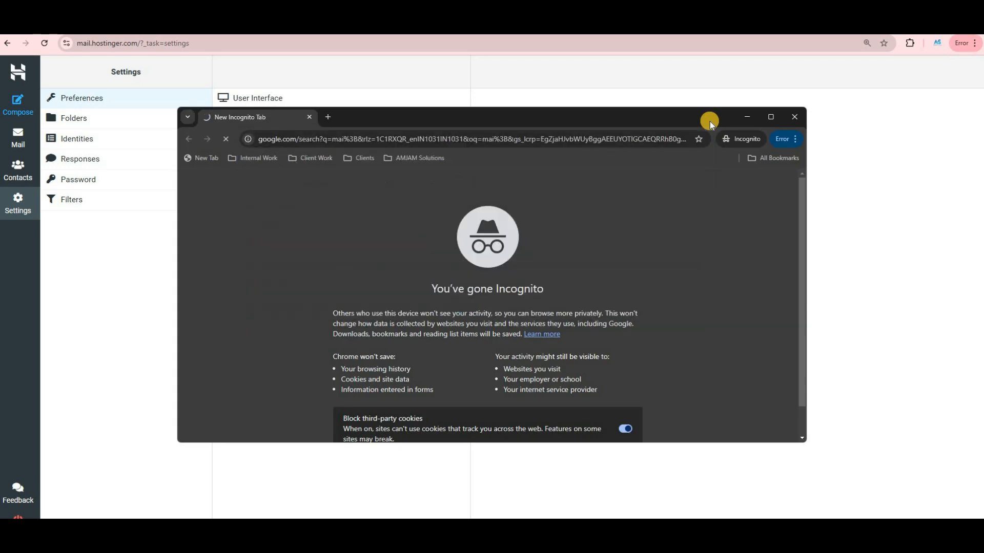
{"action": "left_click", "coordinate": [375, 139]}
{"action": "type", "text": "mai"}
{"action": "key", "text": "Return"}
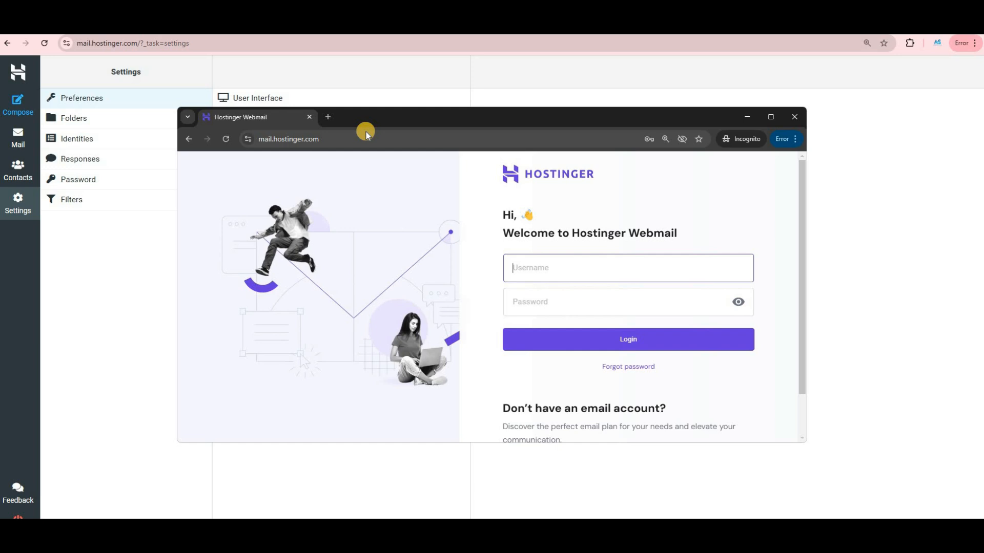
{"action": "left_click", "coordinate": [928, 239]}
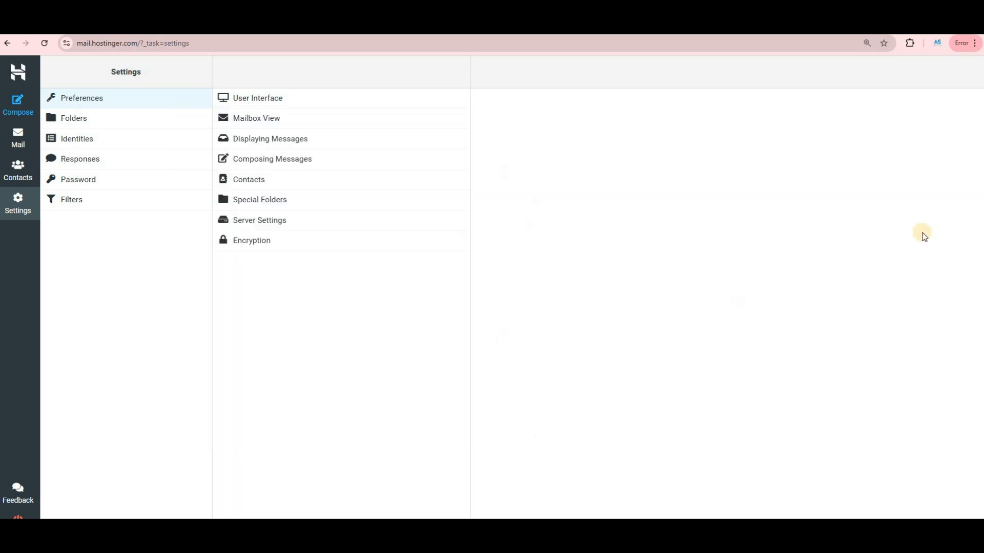
{"action": "left_click", "coordinate": [975, 43]}
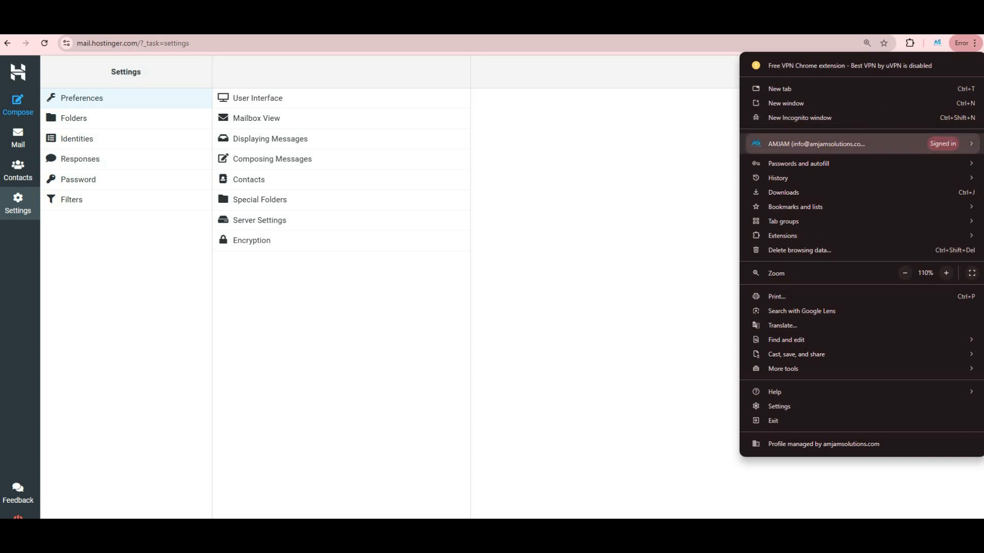
{"action": "mouse_move", "coordinate": [868, 142]}
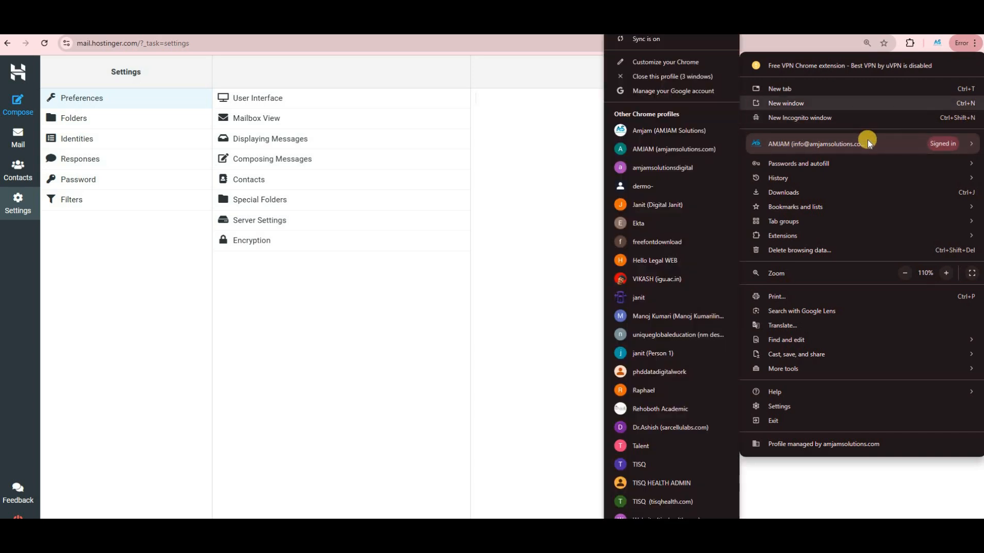
{"action": "left_click", "coordinate": [534, 210]}
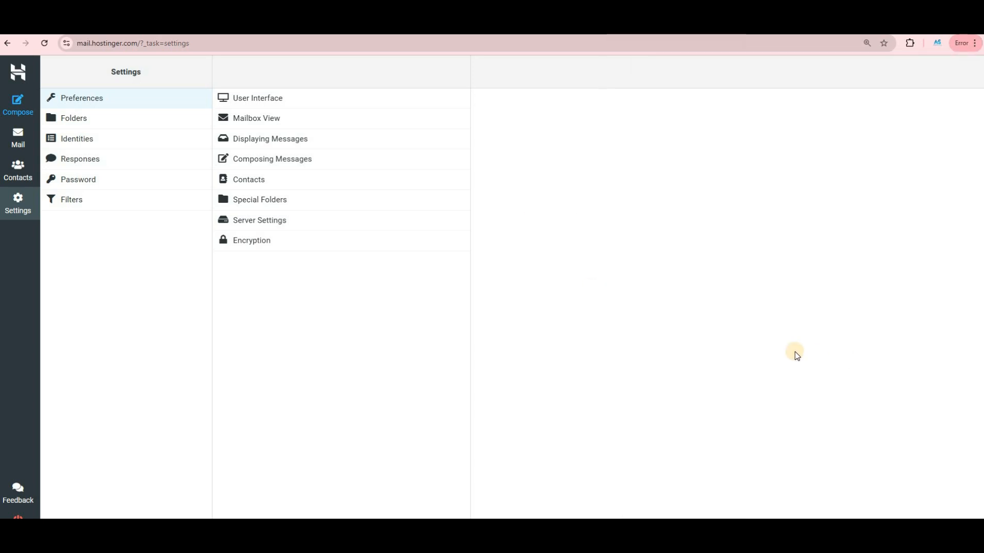
{"action": "left_click", "coordinate": [979, 50]}
{"action": "key", "text": "super+Tab"}
{"action": "key", "text": "super+Tab"}
{"action": "key", "text": "super"}
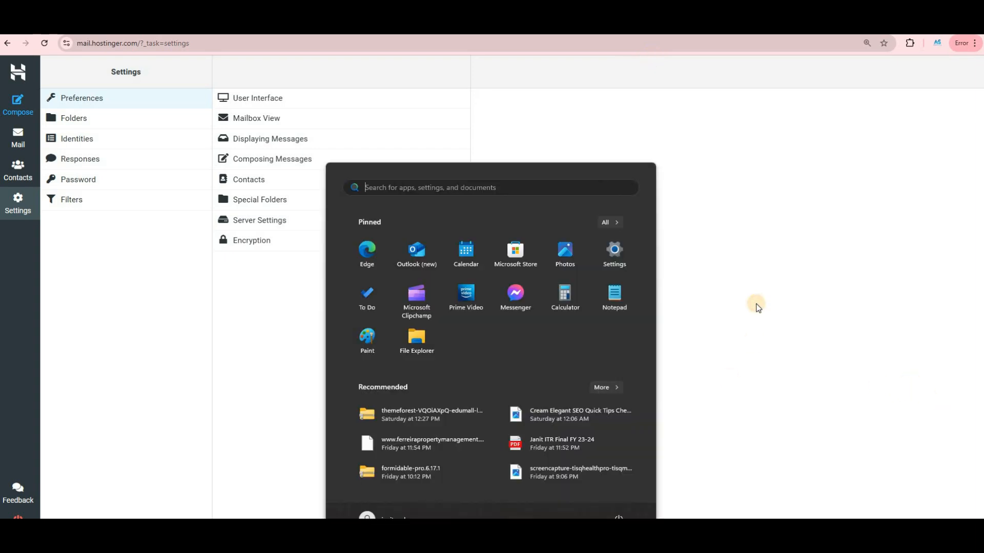
Dismiss the Start menu to return to the Webmail settings page
{"action": "left_click", "coordinate": [757, 304]}
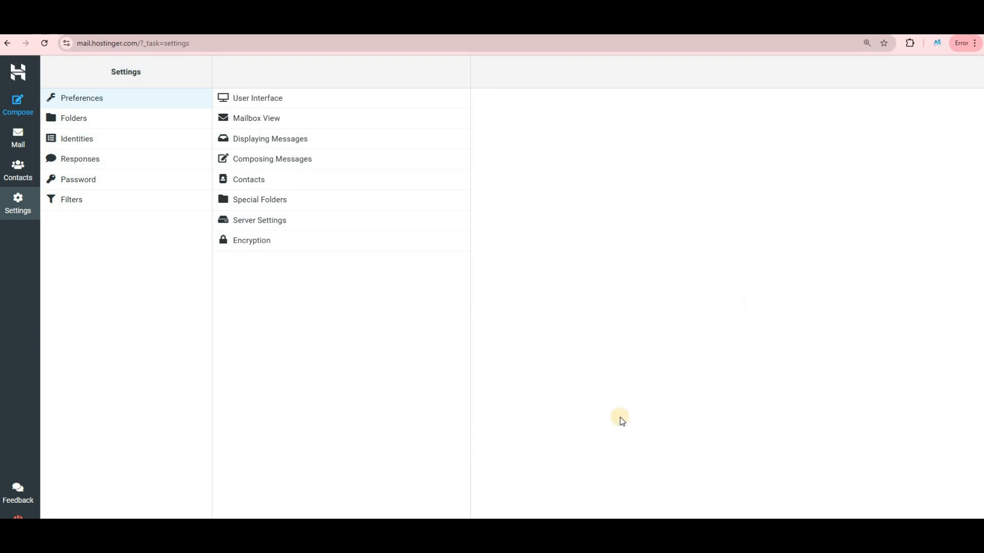
Leave learnwithdigitaljanit.in's dns-parking.com nameservers unchanged in GoDaddy, then open a new tab
{"action": "left_click", "coordinate": [242, 265]}
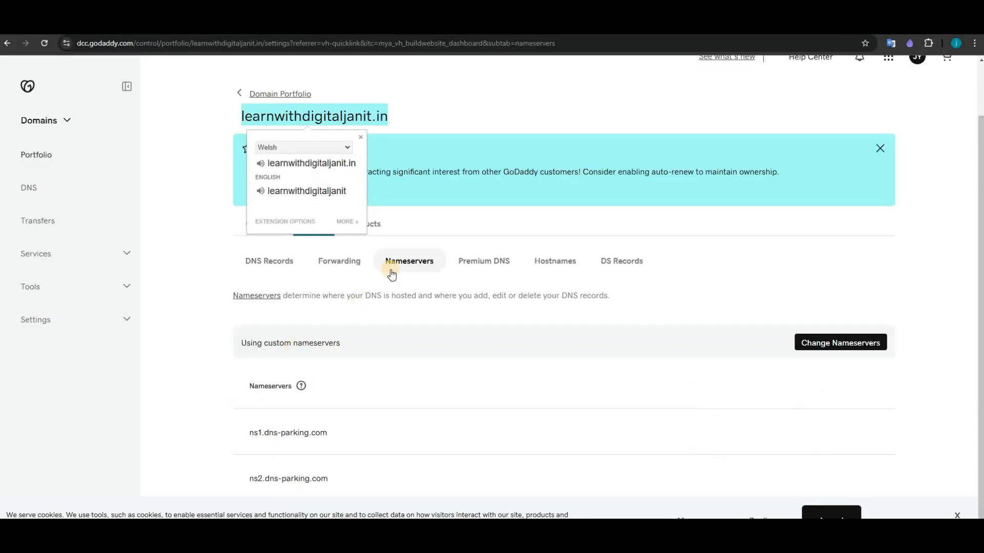
{"action": "left_click", "coordinate": [395, 262]}
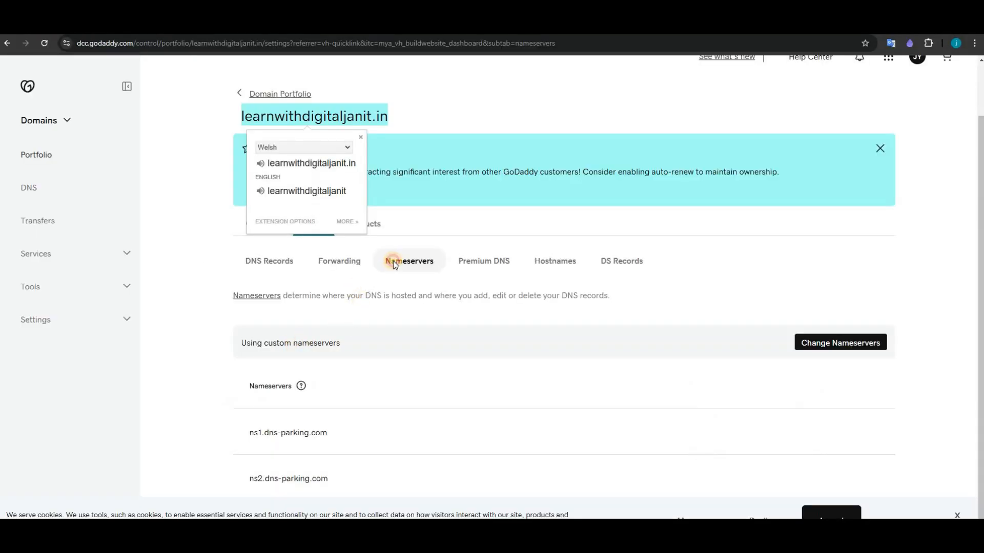
{"action": "left_click", "coordinate": [826, 345]}
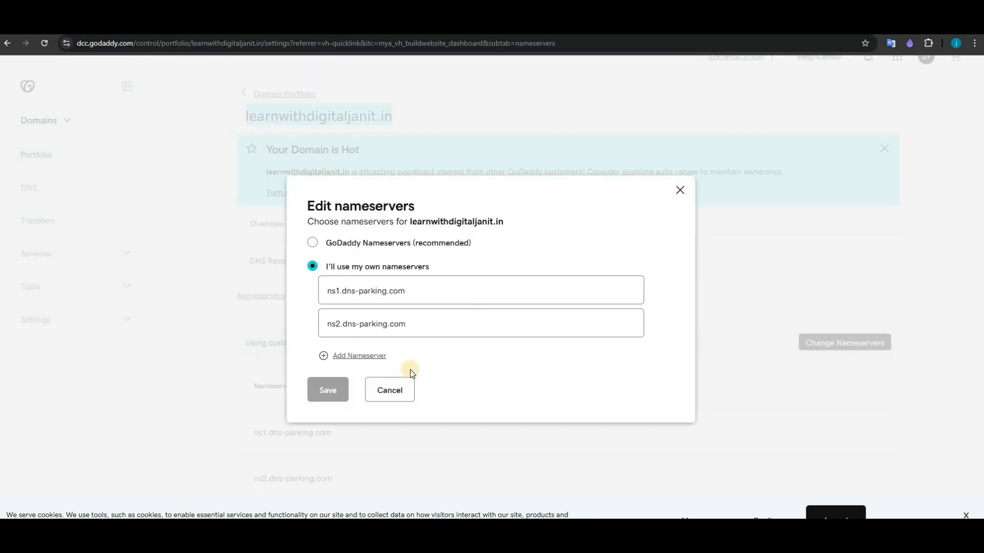
{"action": "left_click", "coordinate": [679, 191]}
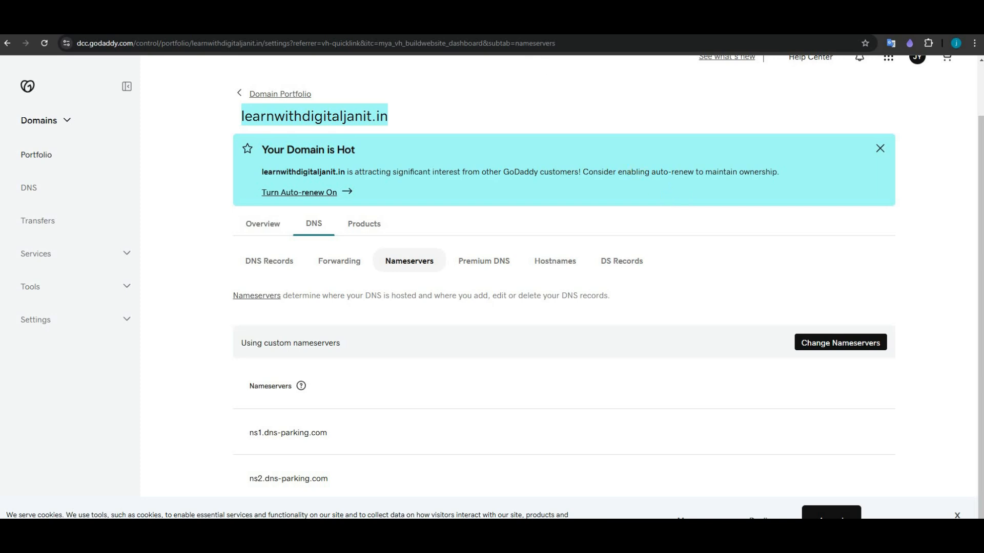
{"action": "right_click", "coordinate": [97, 17]}
{"action": "left_click", "coordinate": [128, 23]}
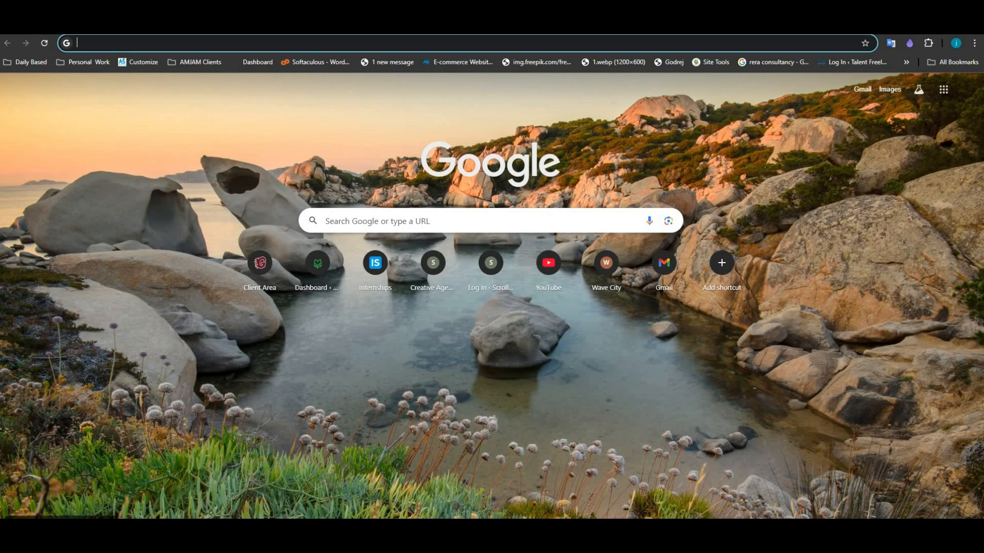
Search Google for 'how to connect domain in bluehost' and open the Bluehost article on connecting a domain to hosting
{"action": "type", "text": "how t"}
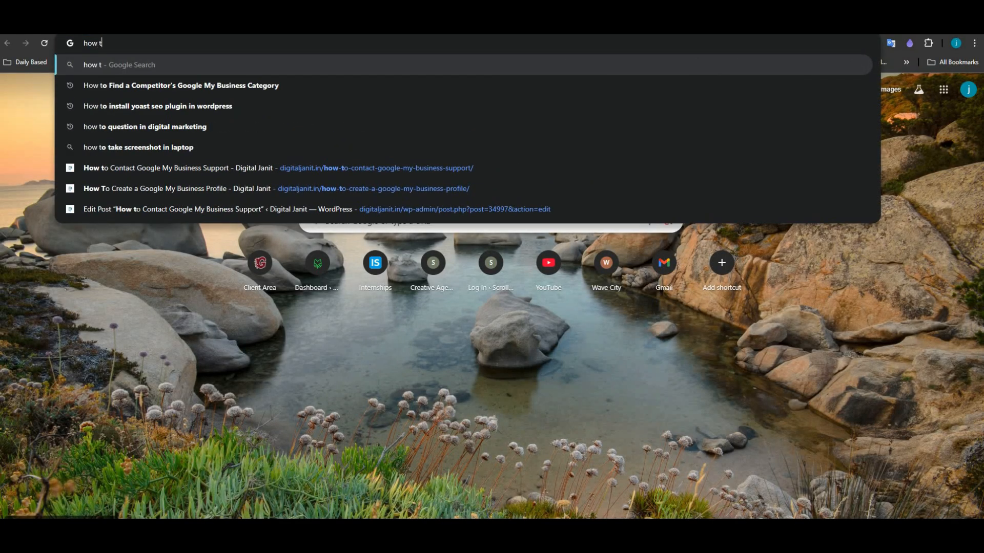
{"action": "type", "text": "o co"}
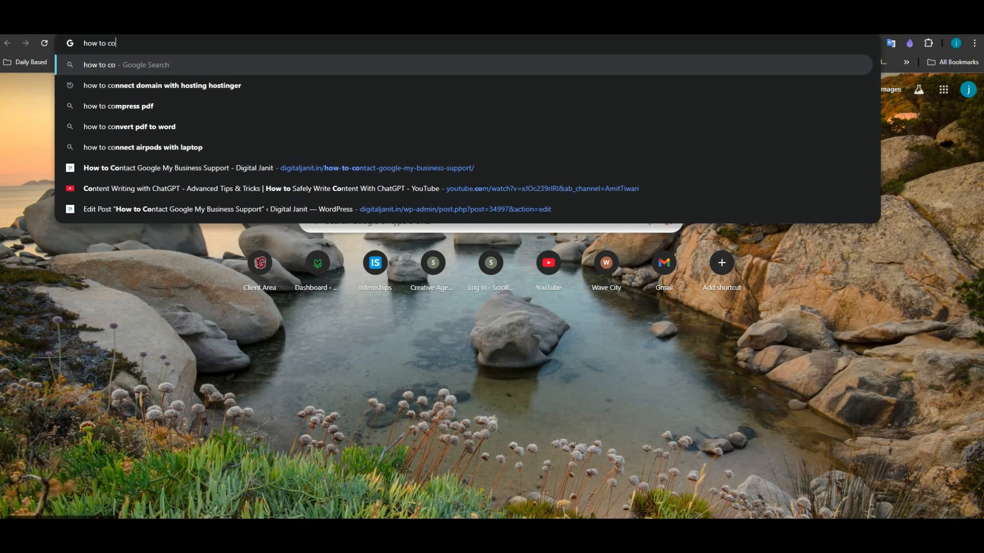
{"action": "type", "text": "nnect doa"}
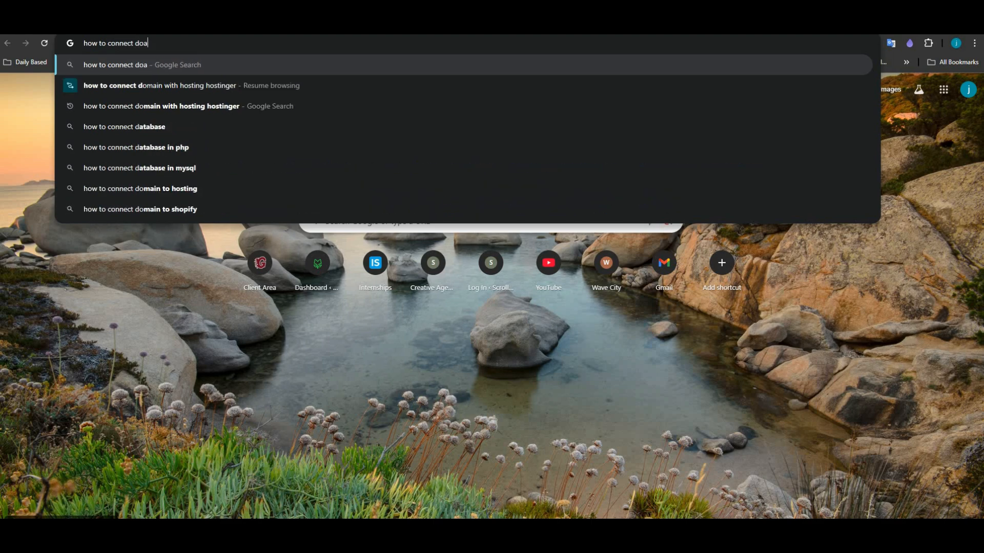
{"action": "type", "text": "m"}
{"action": "key", "text": "BackSpace"}
{"action": "key", "text": "BackSpace"}
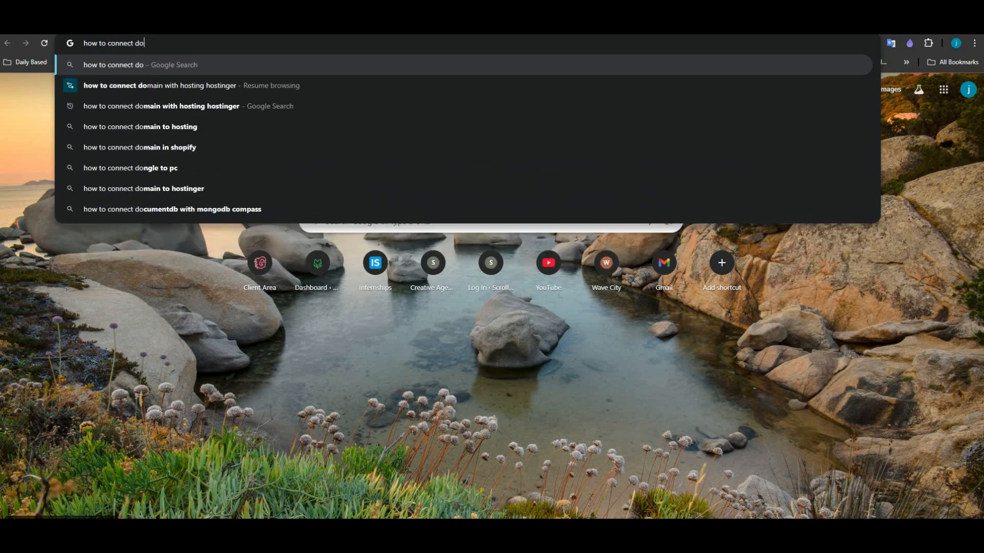
{"action": "type", "text": "main in "}
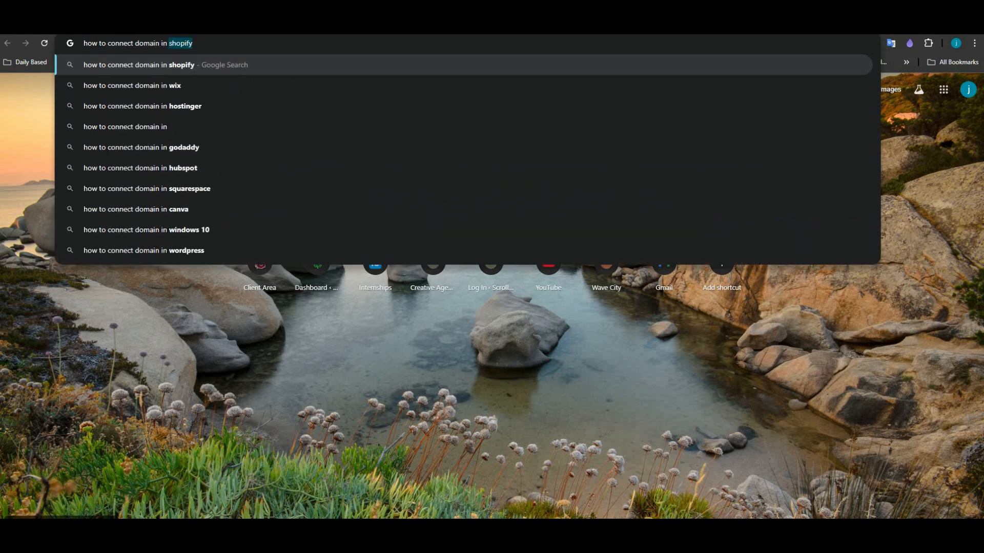
{"action": "type", "text": "blueg"}
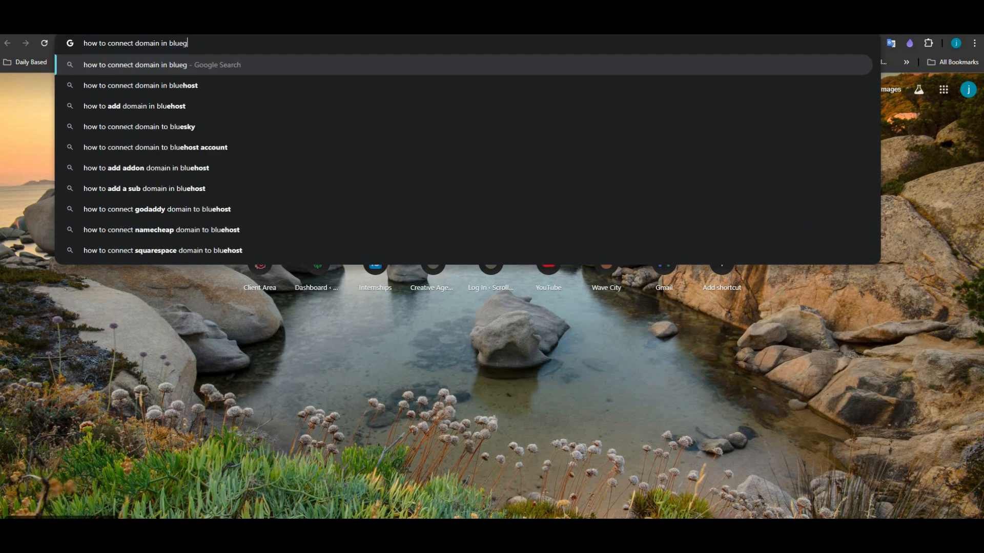
{"action": "type", "text": "host"}
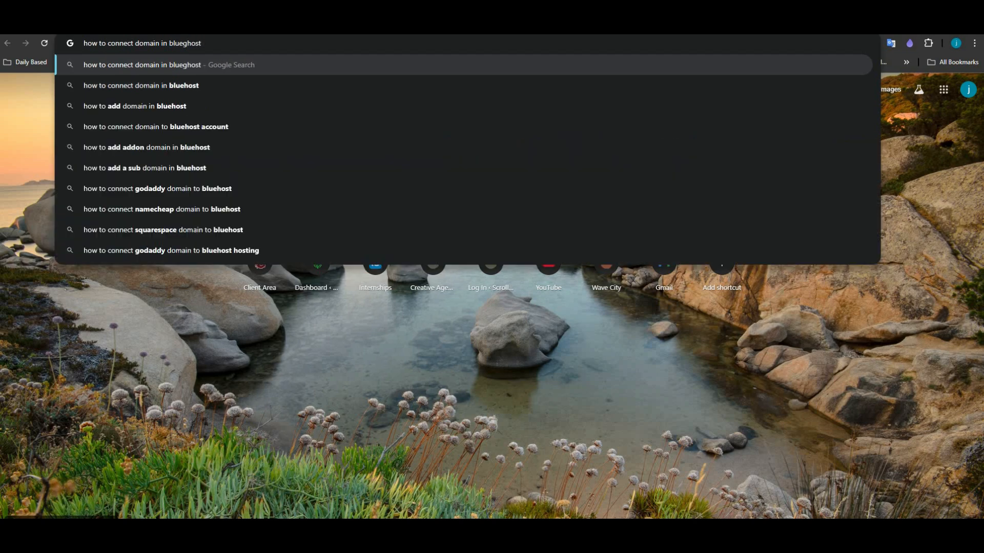
{"action": "key", "text": "Down"}
{"action": "key", "text": "Return"}
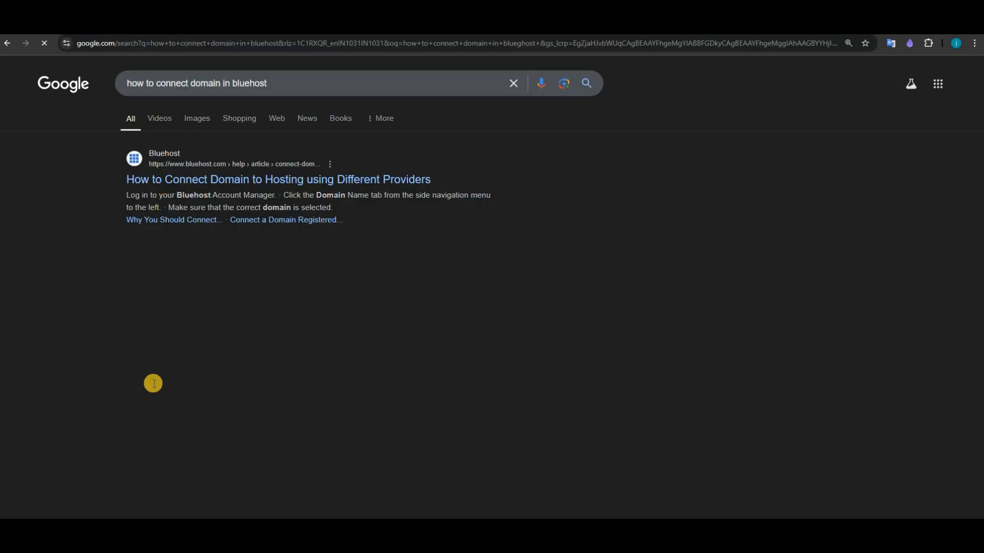
{"action": "scroll", "coordinate": [207, 419], "scroll_direction": "down", "scroll_amount": 1}
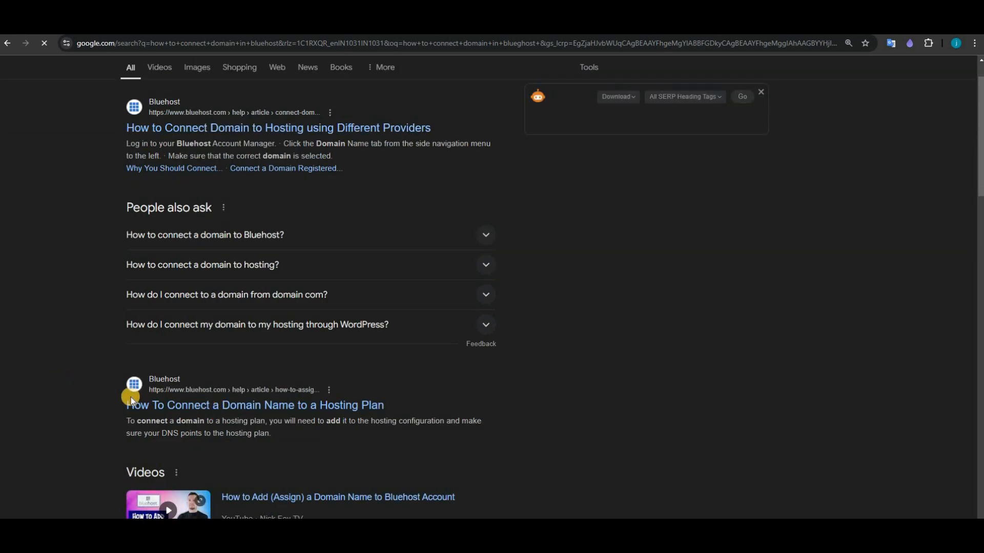
{"action": "left_click", "coordinate": [184, 403]}
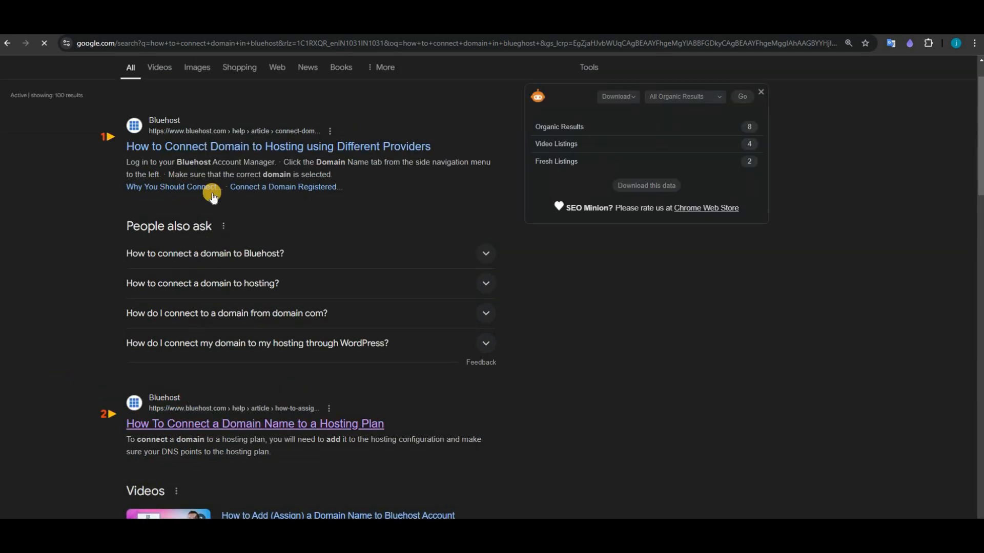
Read through the Bluehost domain-connection article, then switch back to the Google results tab
{"action": "scroll", "coordinate": [353, 328], "scroll_direction": "down", "scroll_amount": 8}
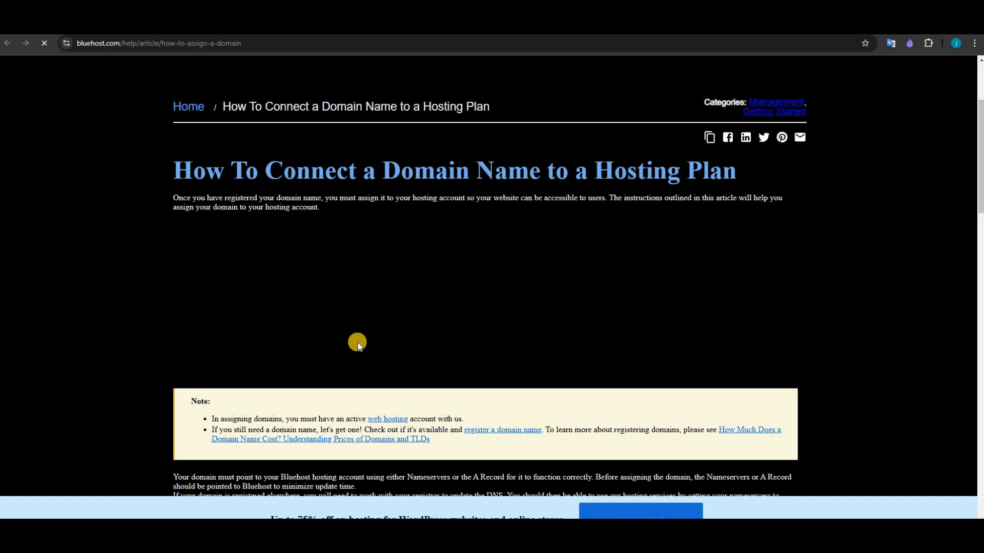
{"action": "scroll", "coordinate": [358, 351], "scroll_direction": "down", "scroll_amount": 5}
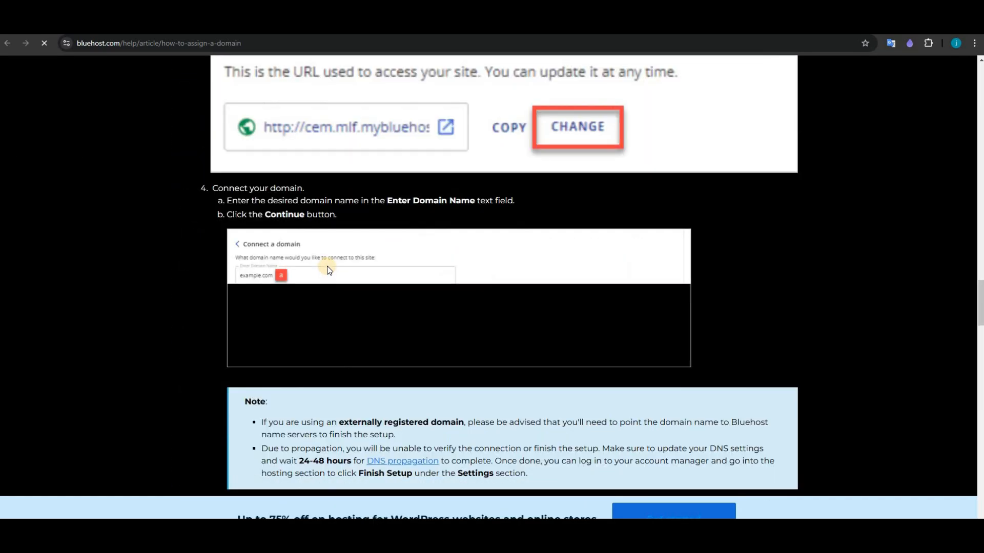
{"action": "scroll", "coordinate": [427, 284], "scroll_direction": "down", "scroll_amount": 6}
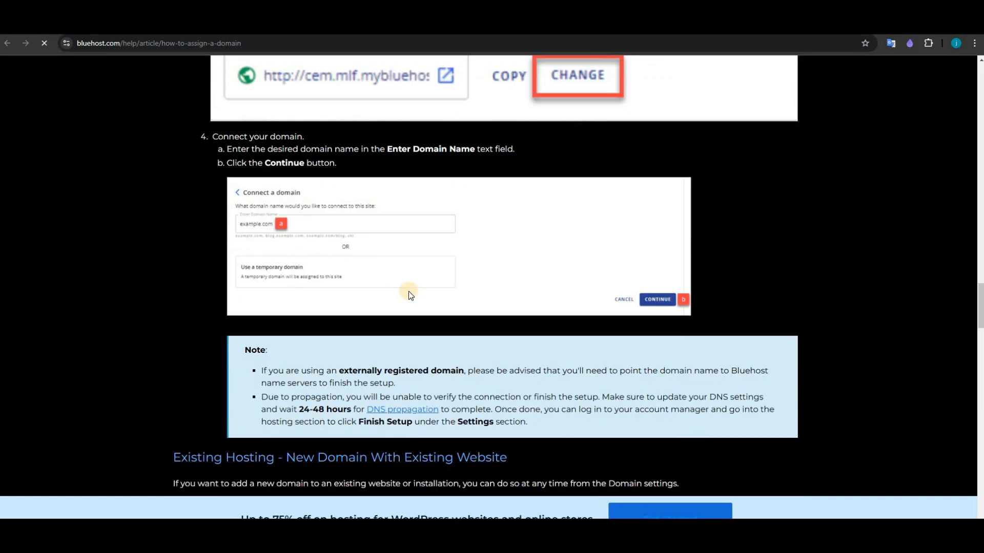
{"action": "scroll", "coordinate": [406, 297], "scroll_direction": "down", "scroll_amount": 15}
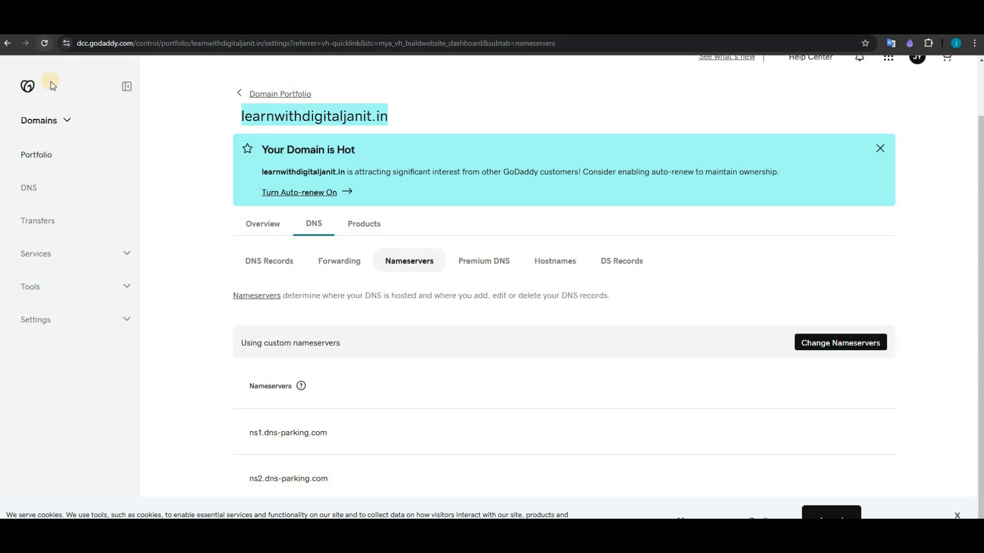
{"action": "scroll", "coordinate": [56, 57], "scroll_direction": "up", "scroll_amount": 2}
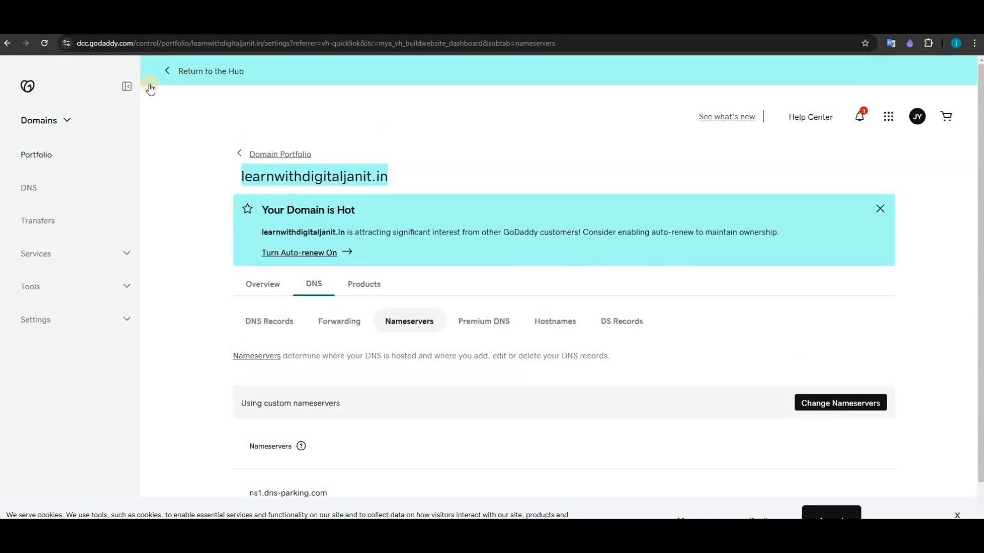
{"action": "key", "text": "ctrl+Tab"}
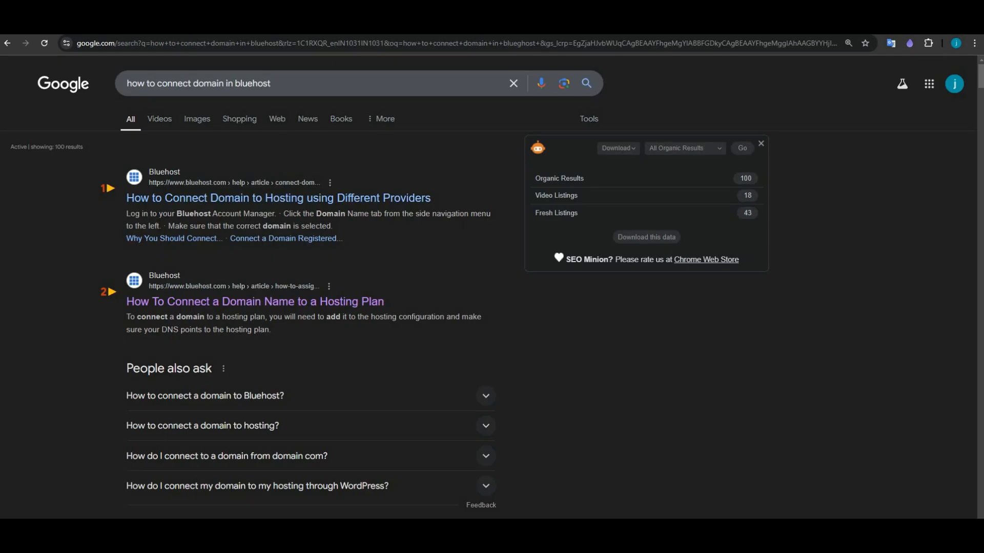